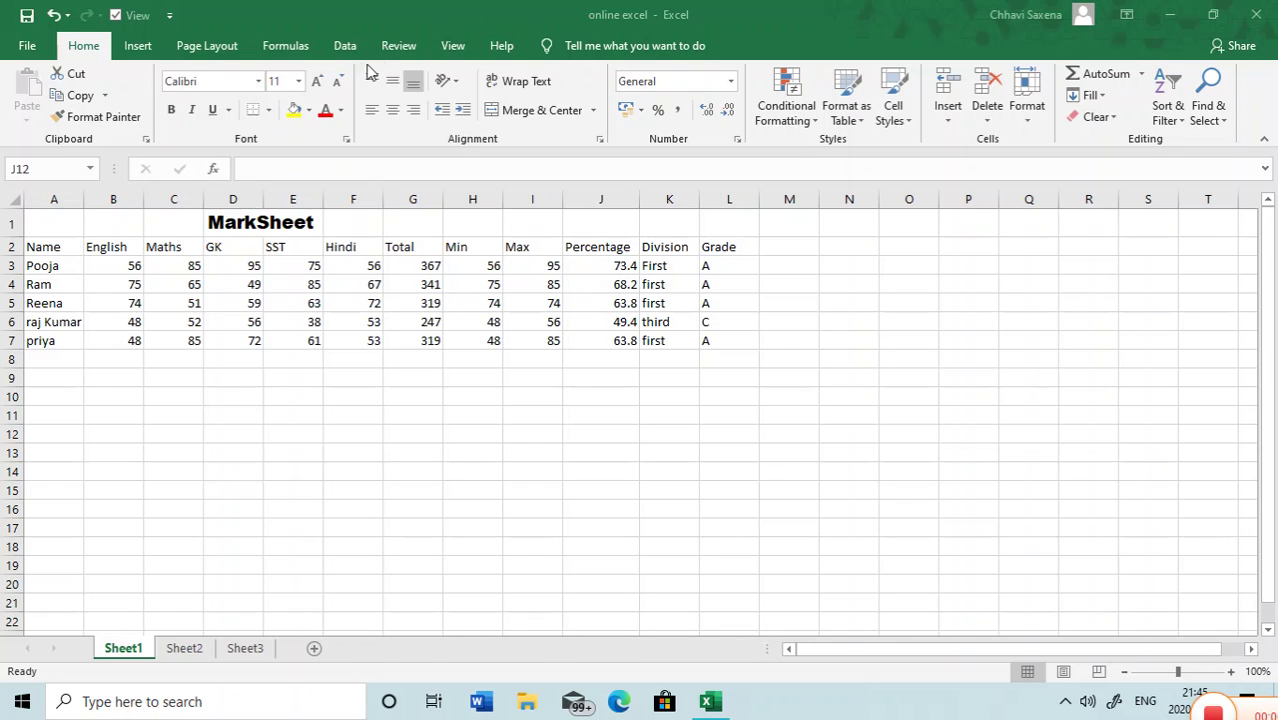
Switch the ribbon to the Formulas tab above the MarkSheet table
left_click(287, 46)
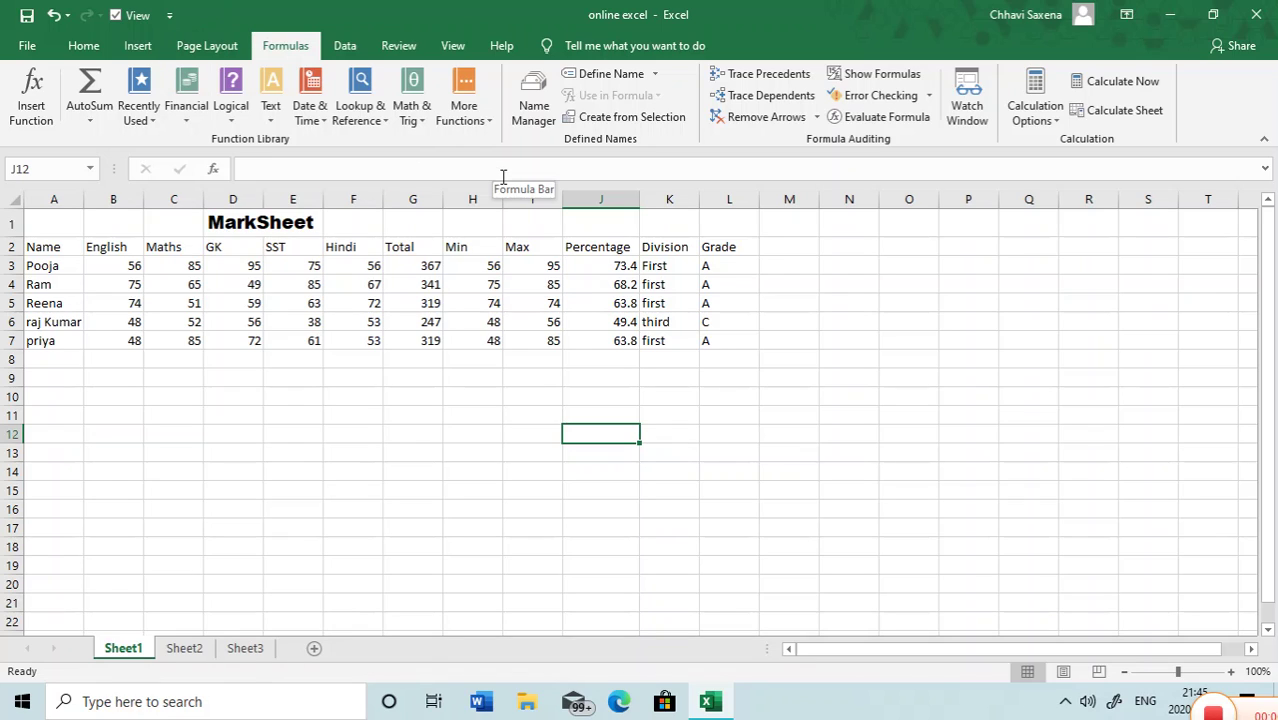
Browse the Math & Trig function list and close it without inserting a function
left_click(426, 120)
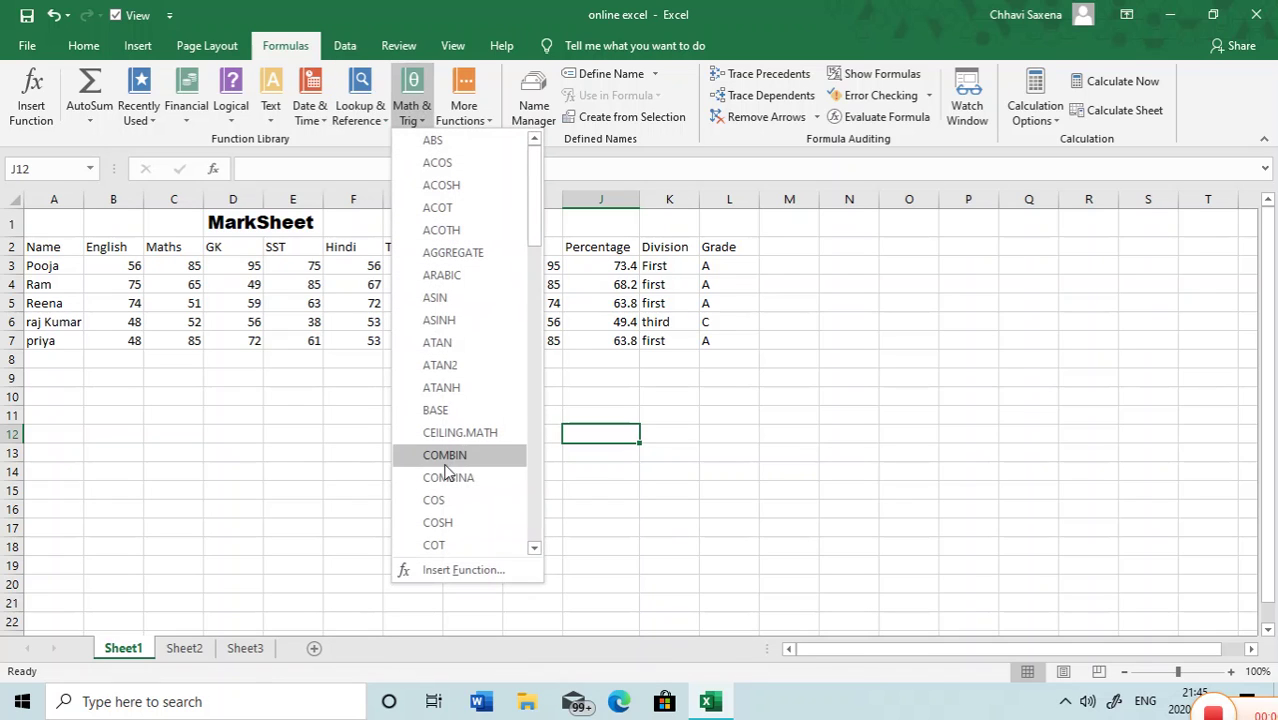
left_click(534, 549)
left_click(534, 549)
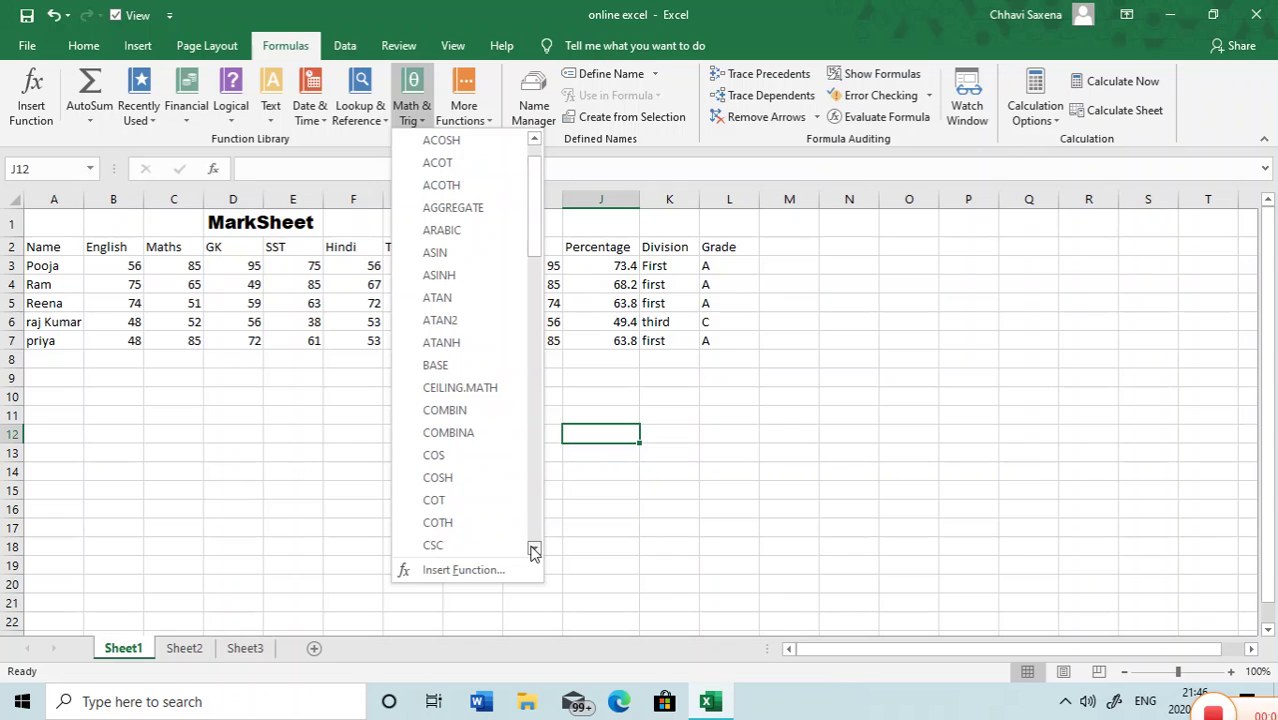
left_click(534, 549)
left_click(534, 549)
left_click(534, 549)
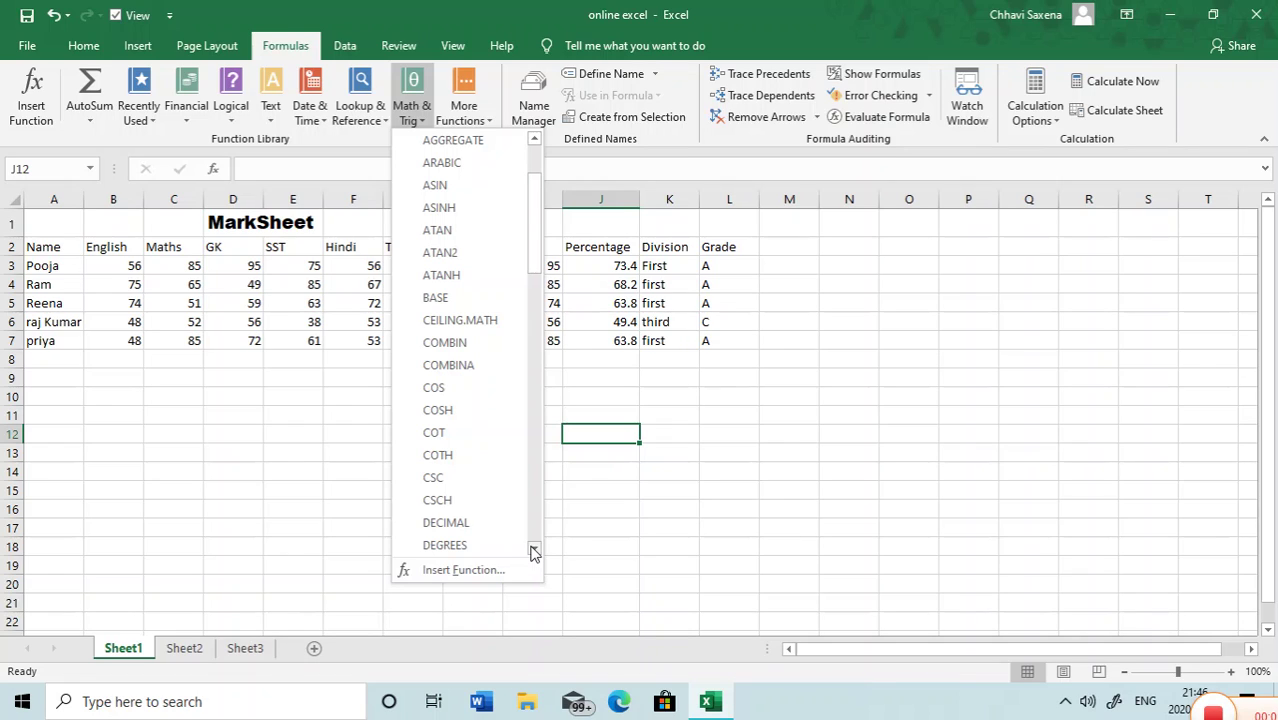
left_click(533, 551)
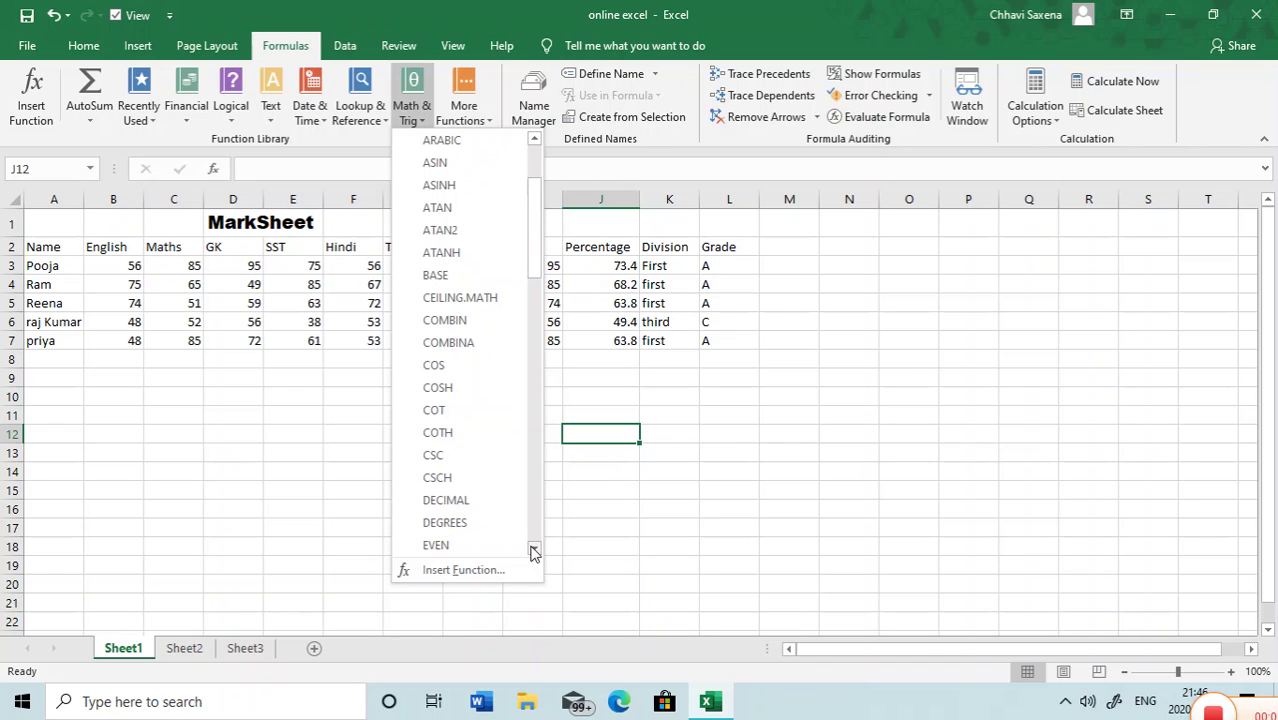
left_click(533, 551)
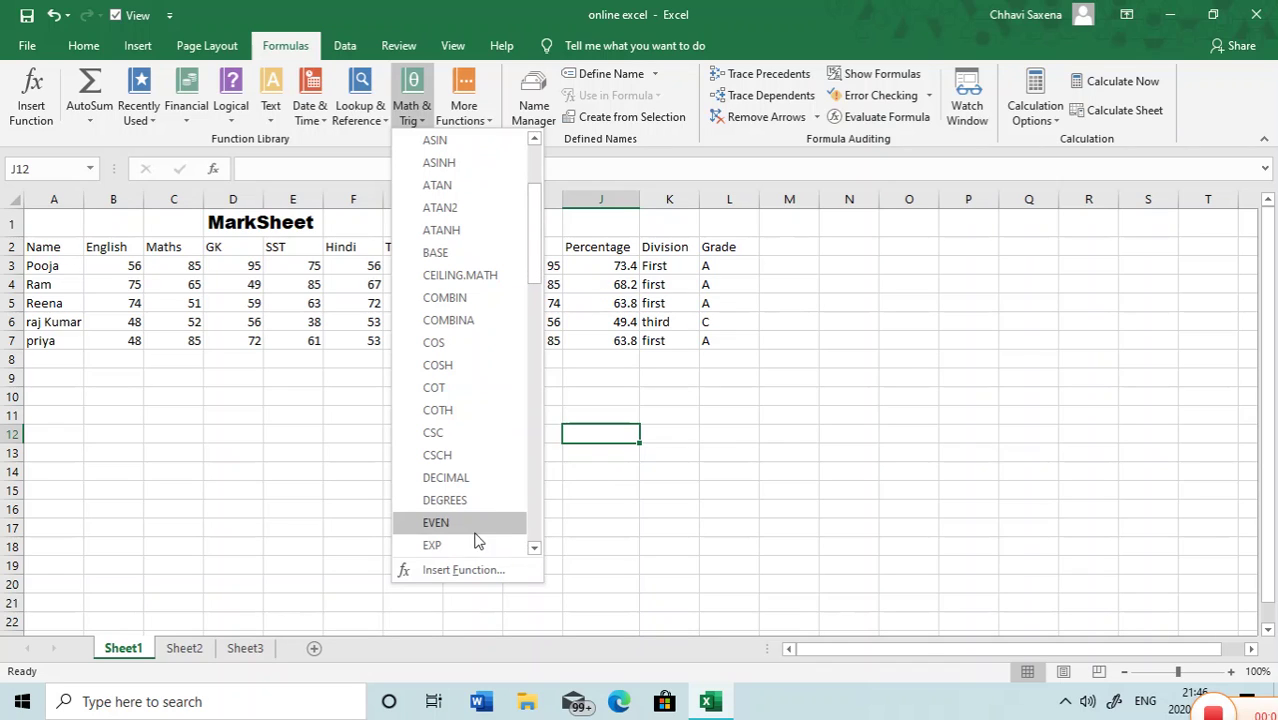
left_click(606, 414)
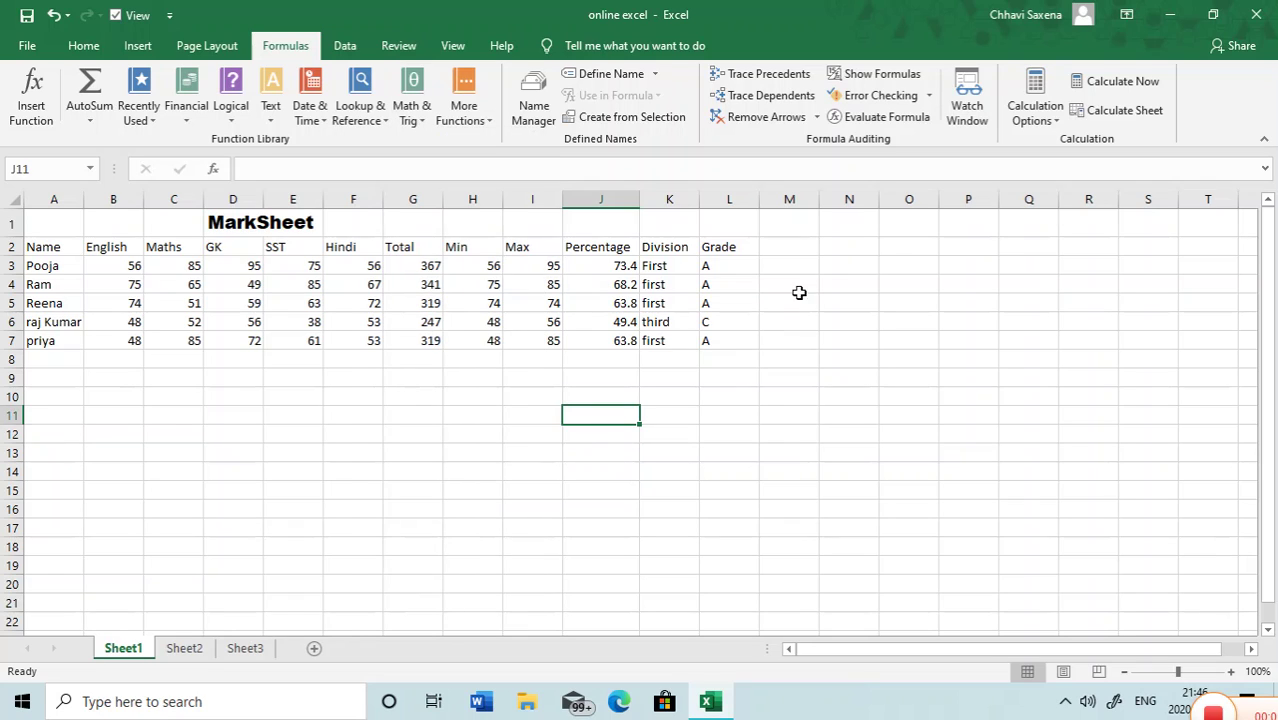
Enter the heading 'maths & Trig' in cell N2
left_click(839, 251)
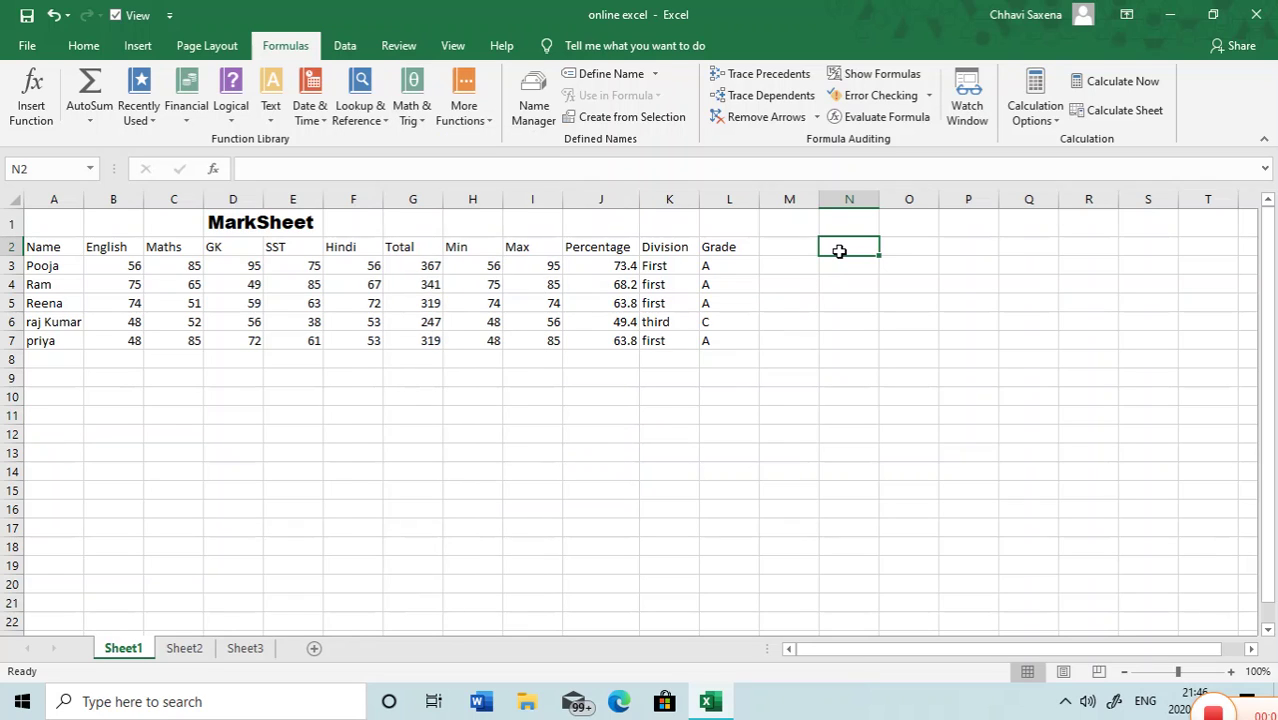
type("maths ")
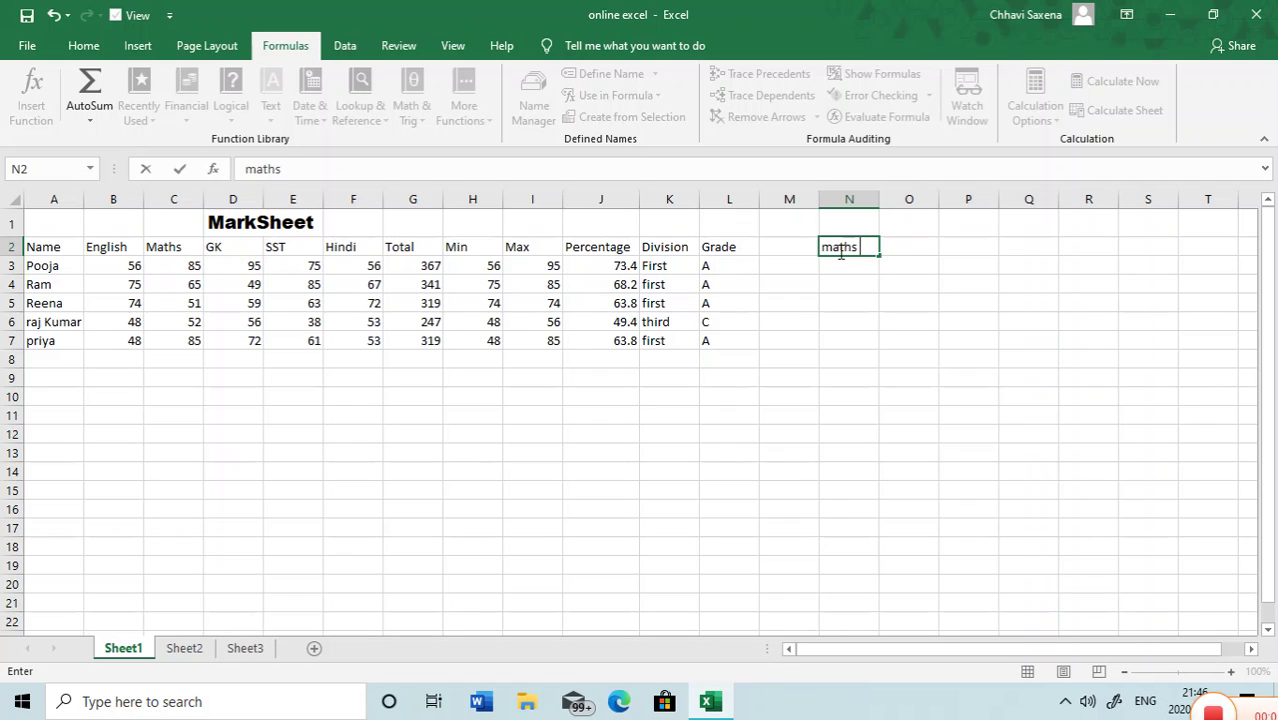
type("$")
key("BackSpace")
type("& ")
type("Trih")
key("BackSpace")
type("g")
key("ctrl+Return")
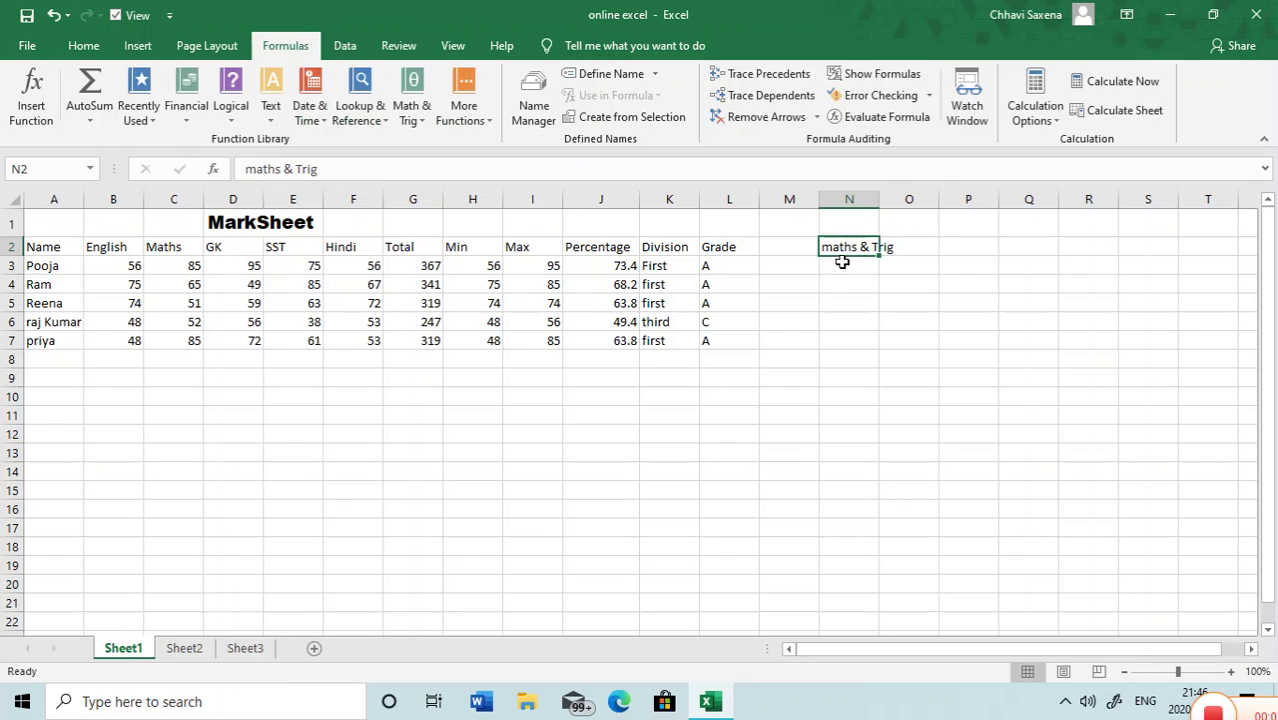
left_click(840, 266)
Insert =EVEN(D3) in N3 so the GK mark 95 rounds up to 96
left_click(432, 122)
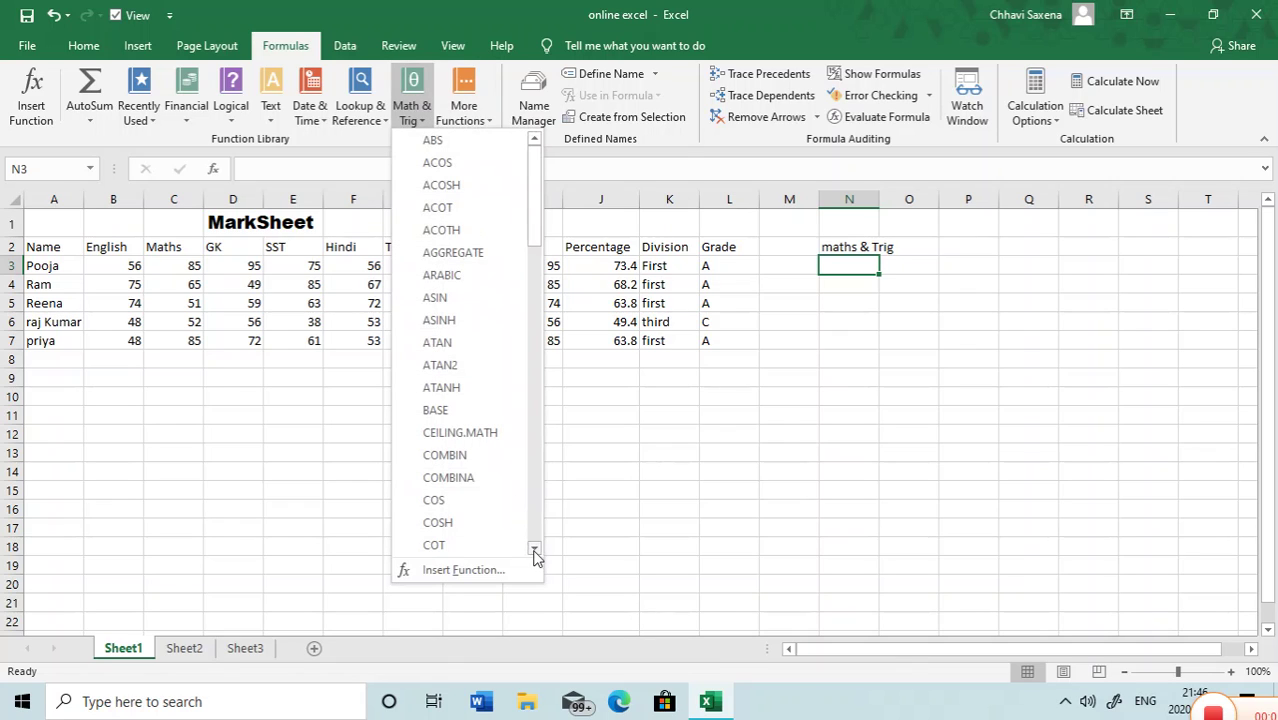
left_click(533, 549)
left_click_drag(531, 557, 531, 552)
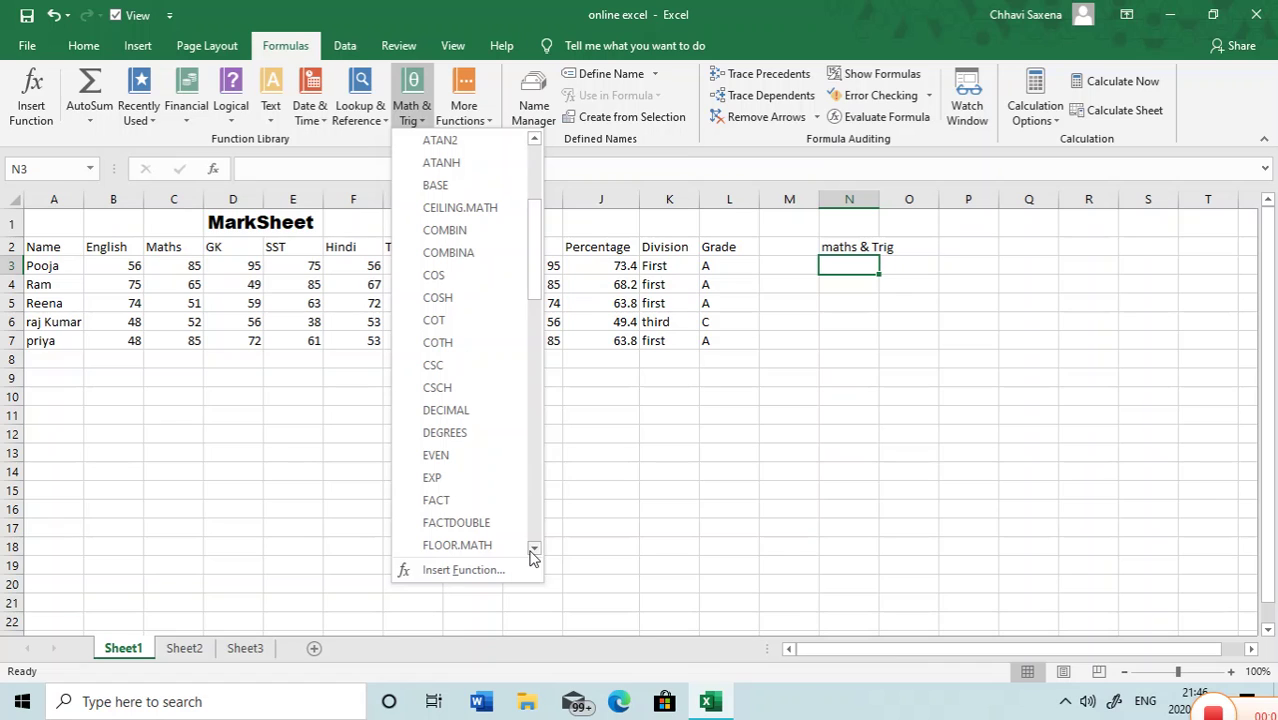
left_click(441, 458)
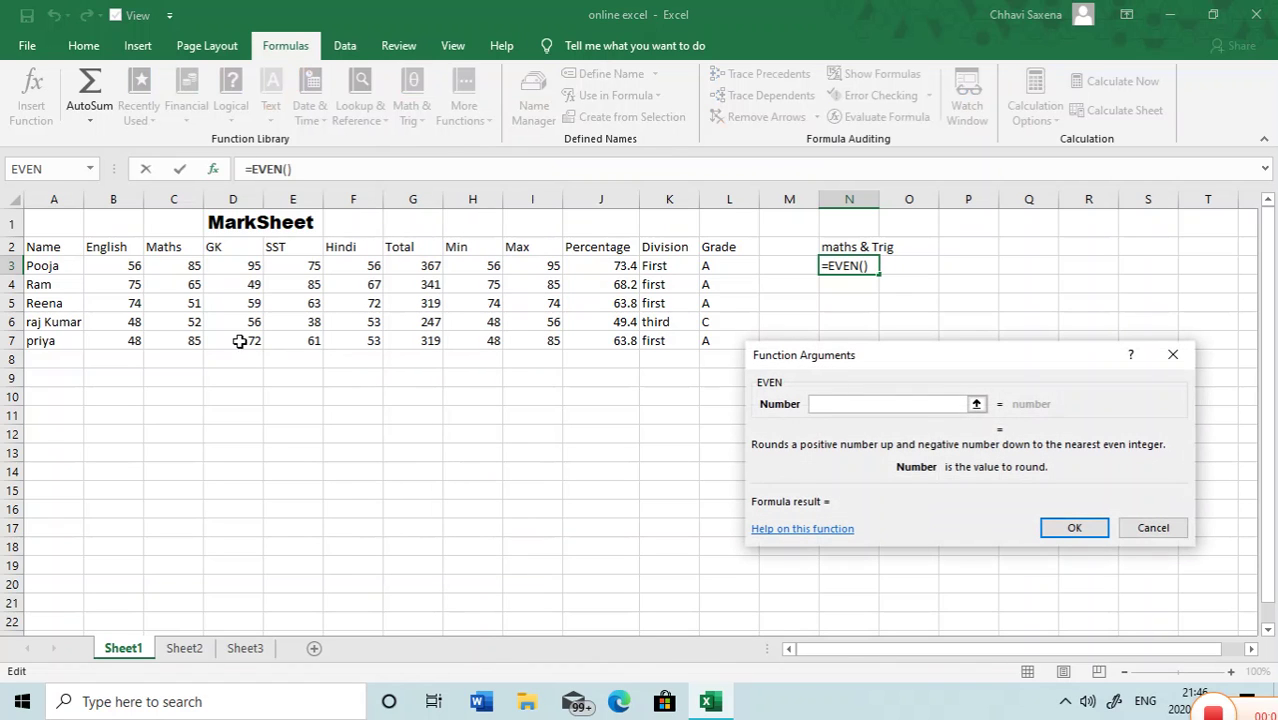
left_click(234, 262)
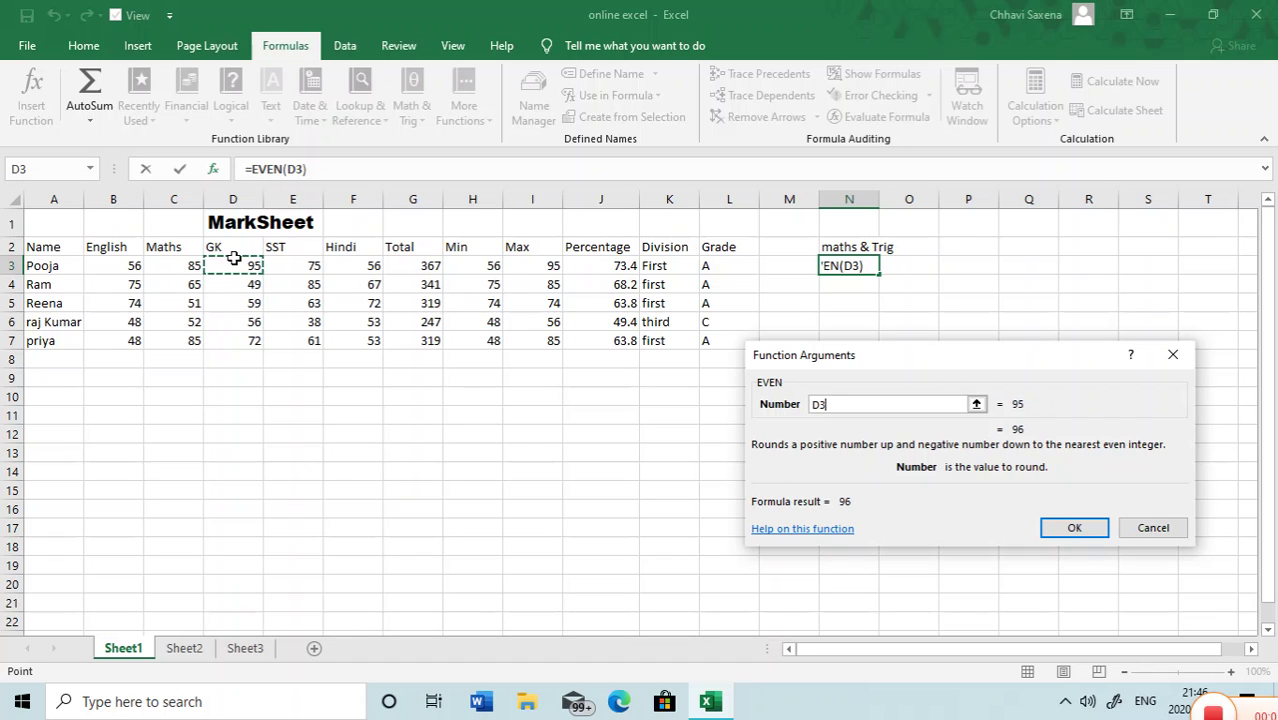
left_click(1050, 530)
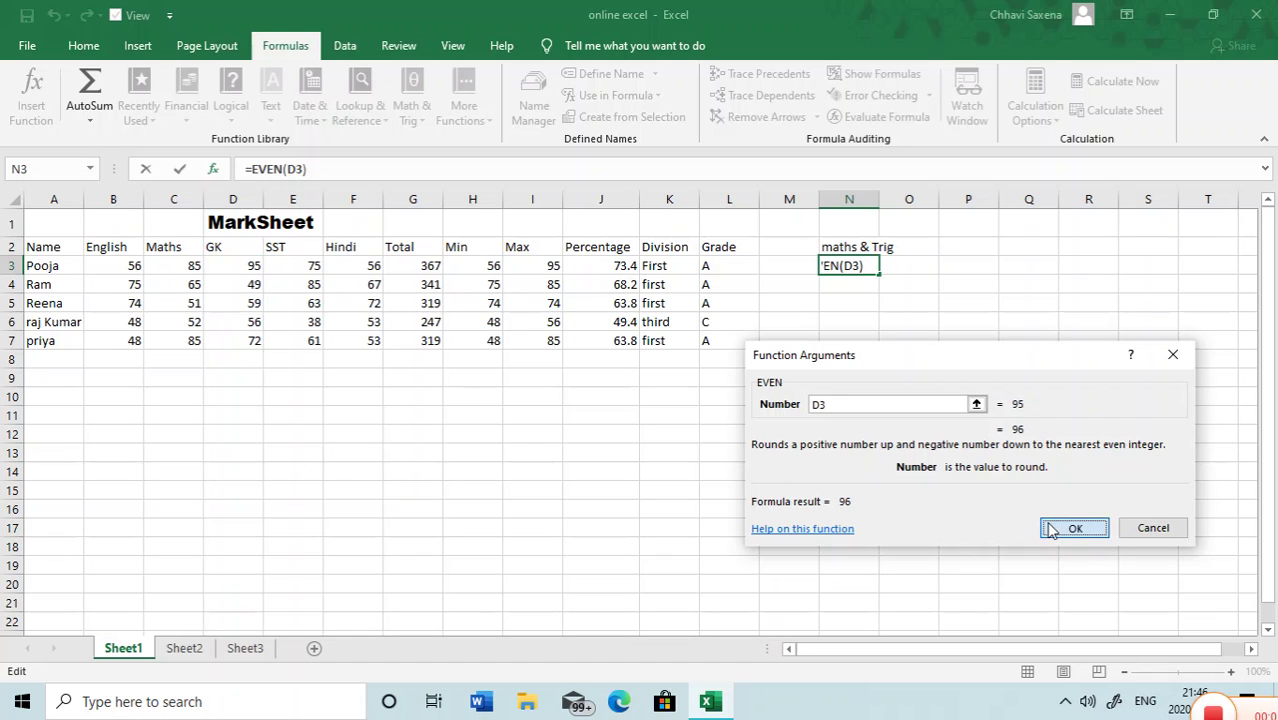
left_click(841, 284)
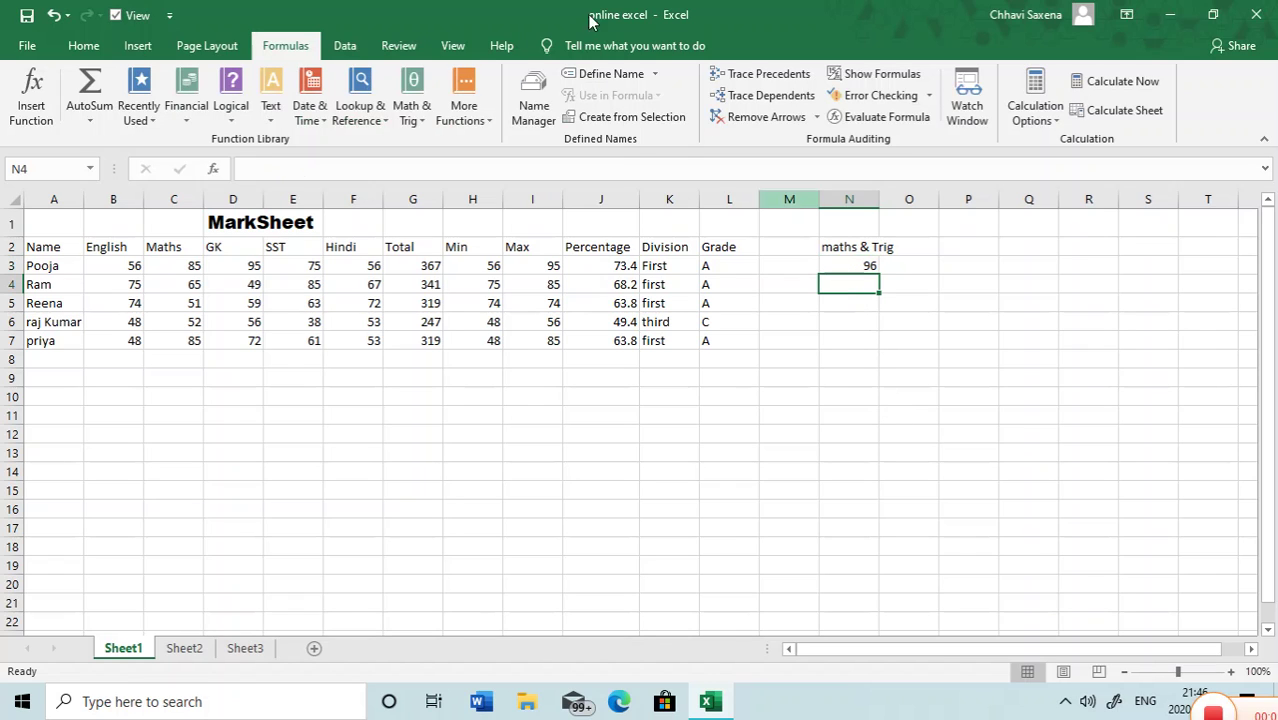
Insert =FACT(5) in N4 so it shows 120
left_click(430, 103)
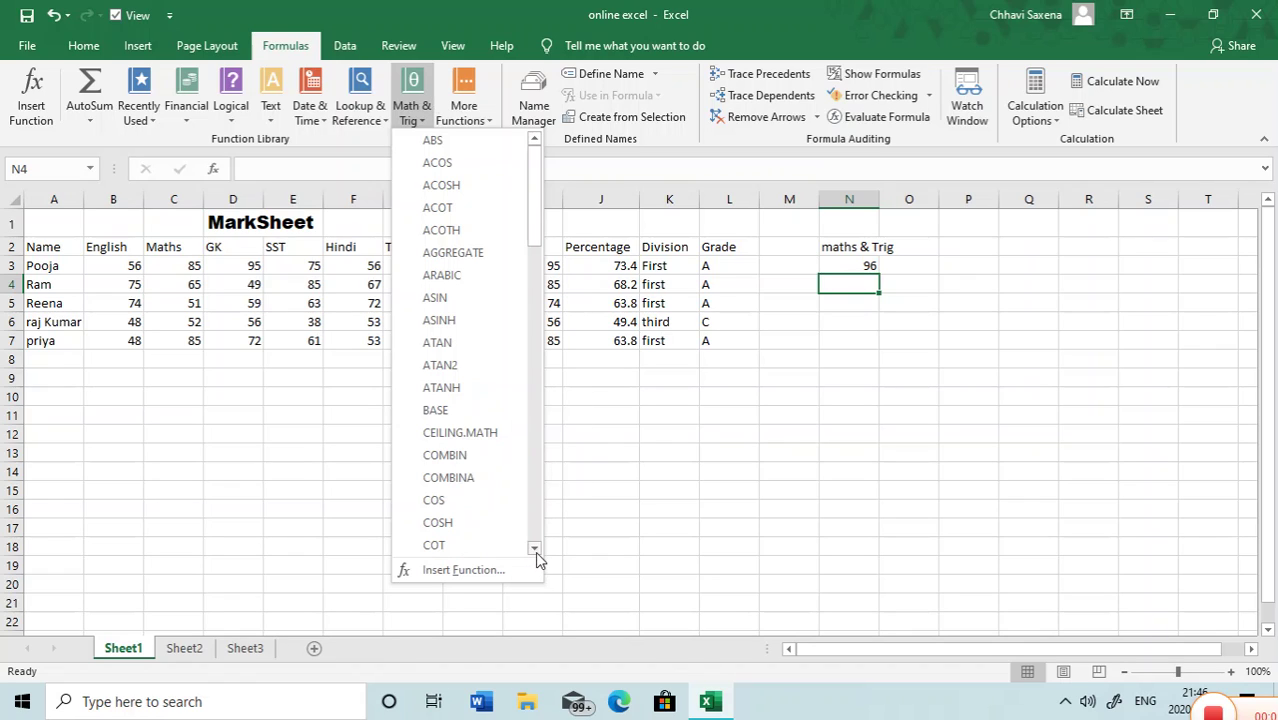
left_click_drag(535, 551, 535, 551)
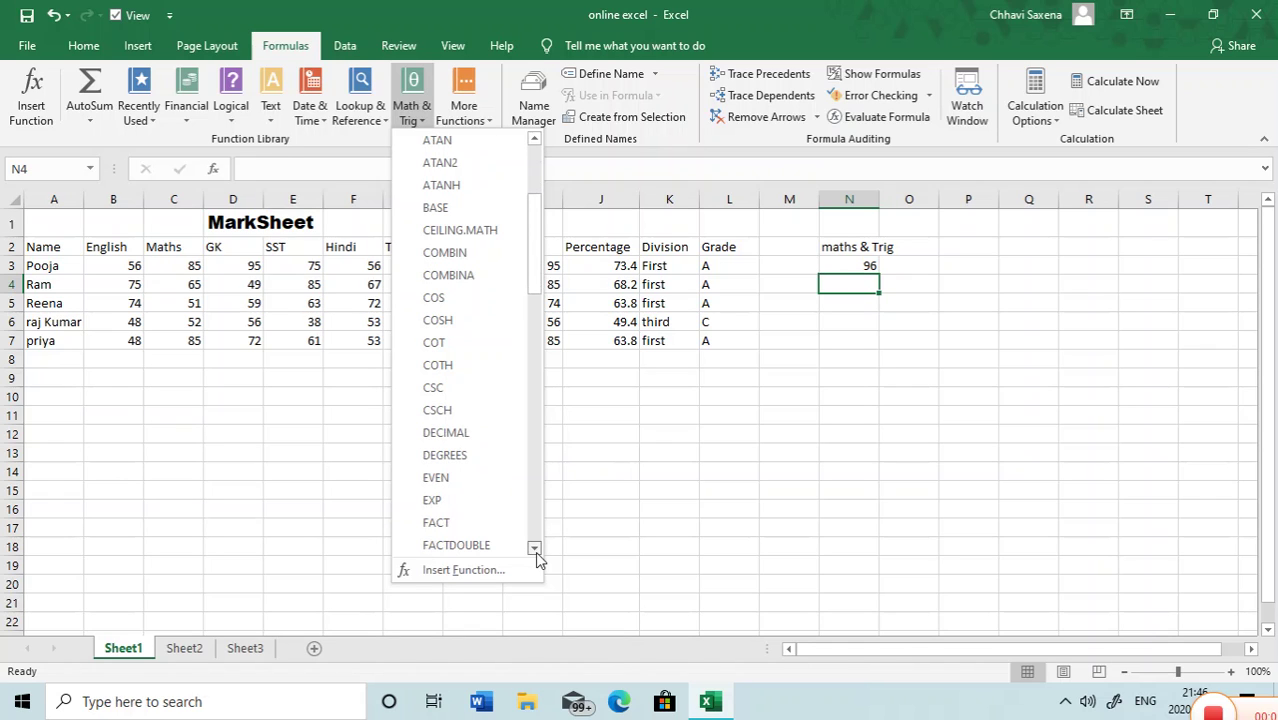
left_click(436, 523)
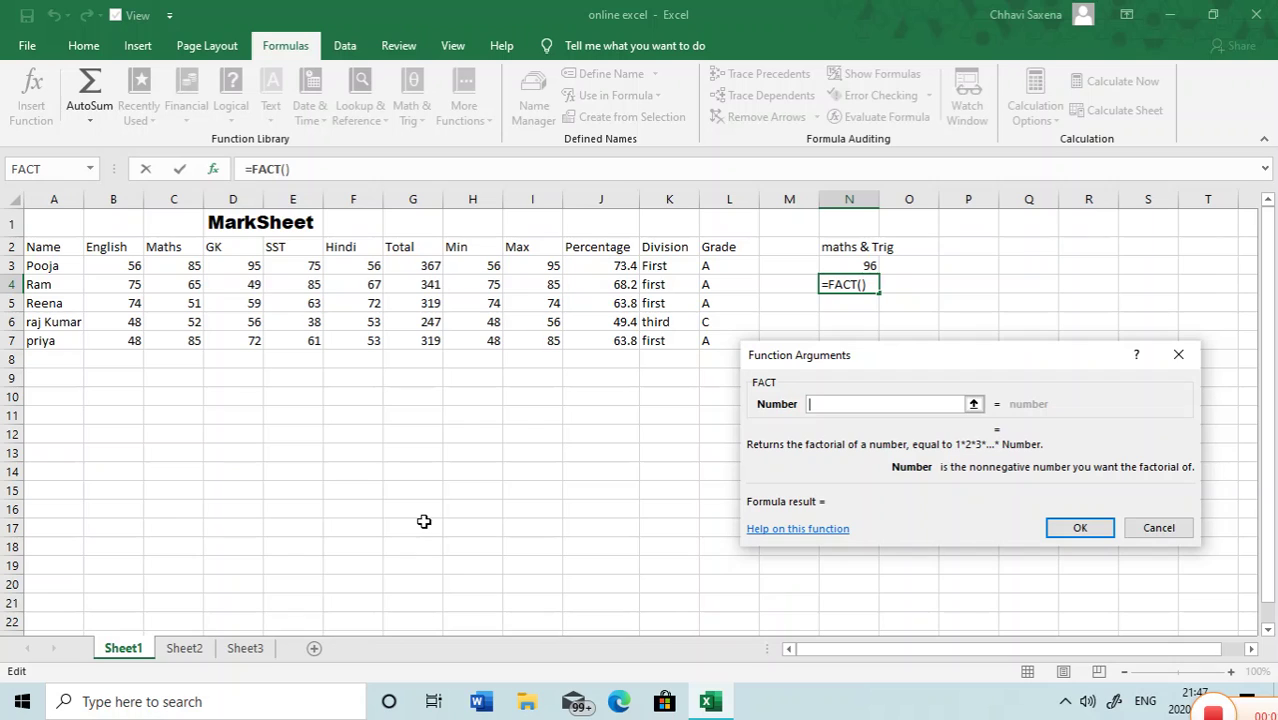
type("7")
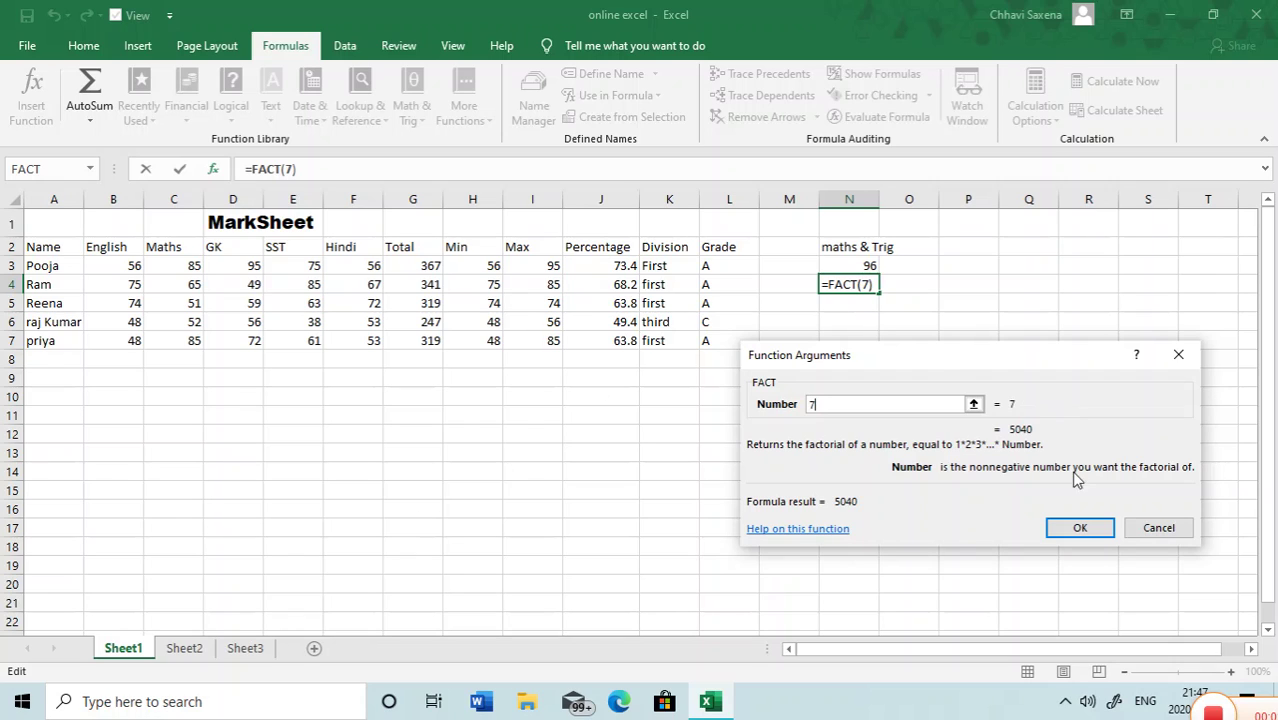
key("BackSpace")
type("5")
left_click(1072, 527)
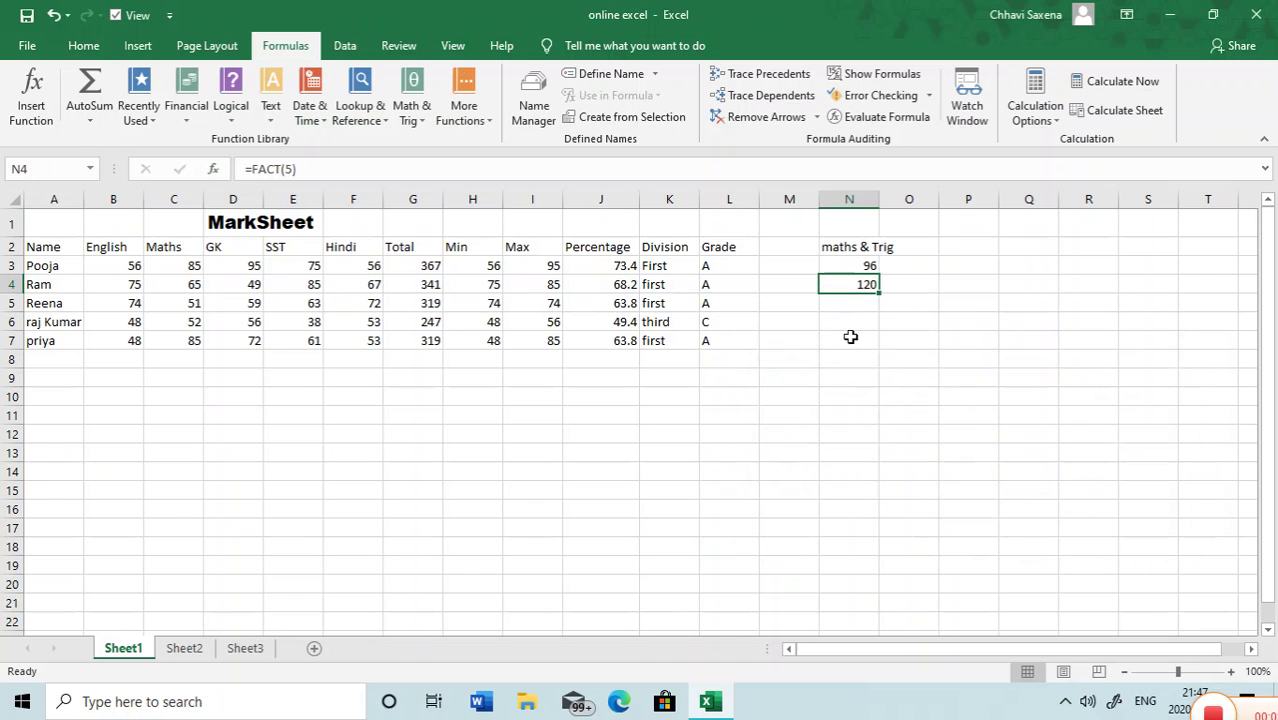
left_click(848, 303)
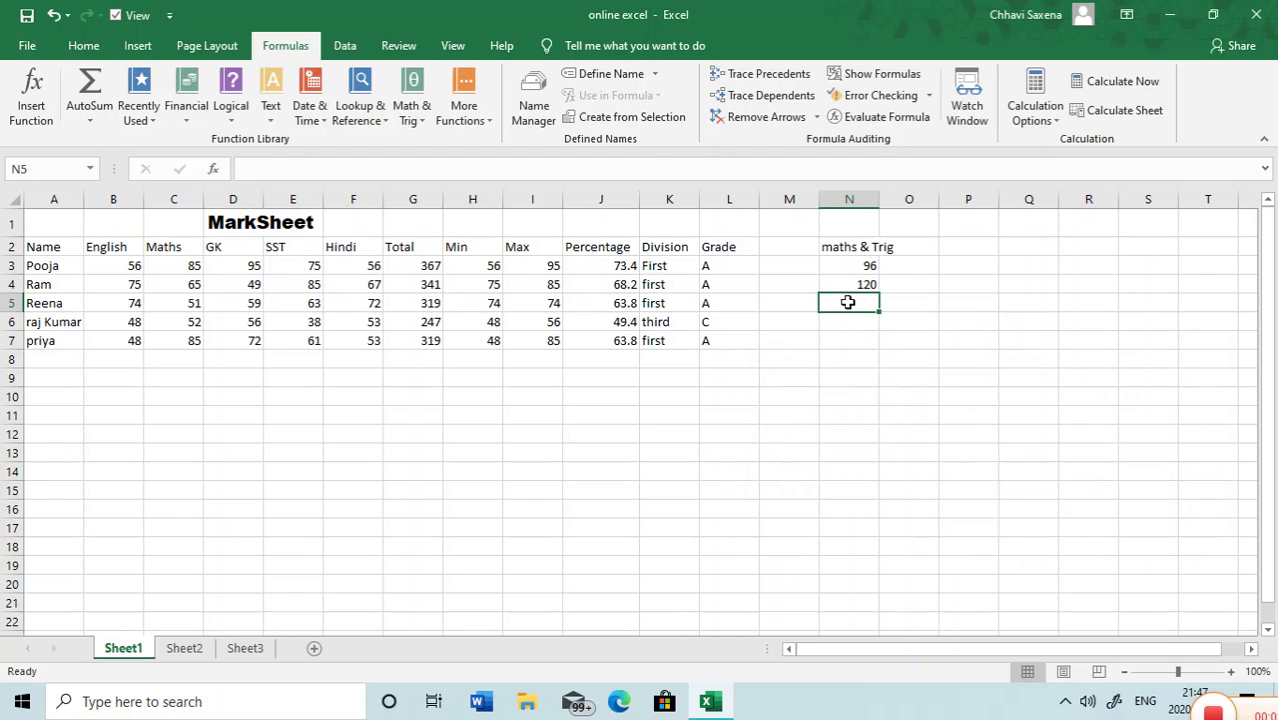
Insert =LCM(2,4,6) in N5 so it shows 12
left_click(411, 112)
left_click(534, 548)
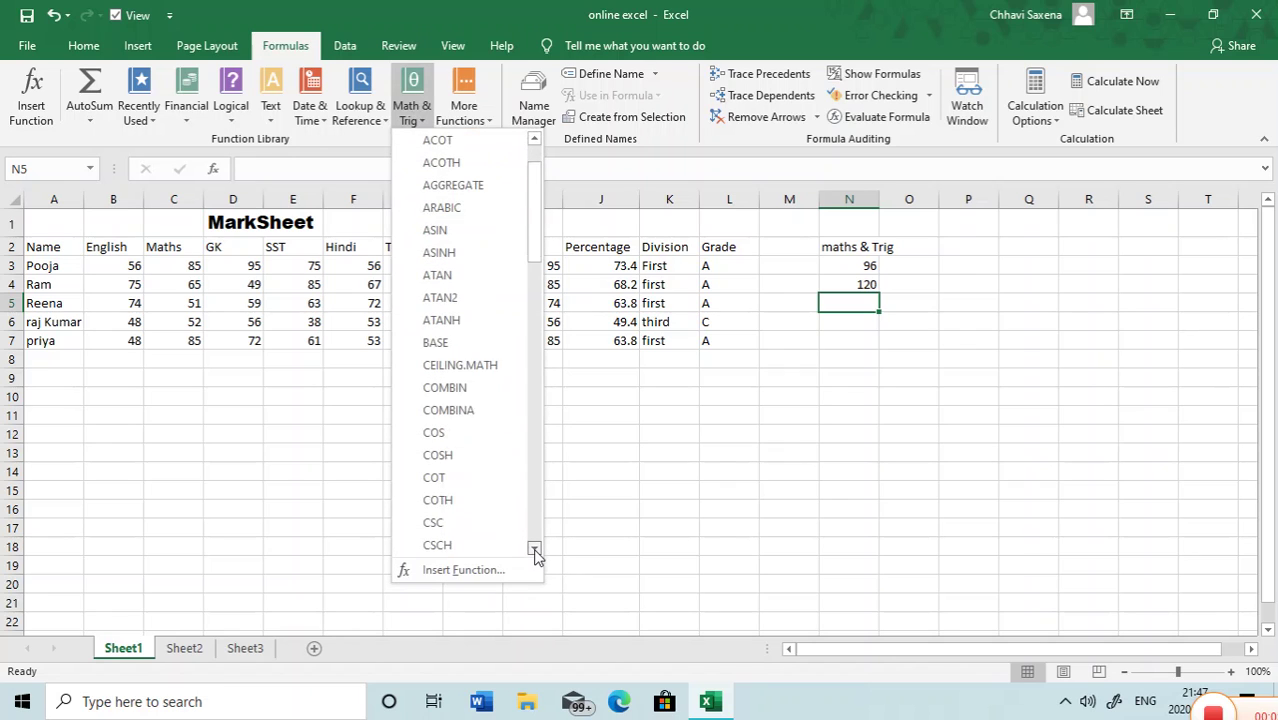
left_click(534, 549)
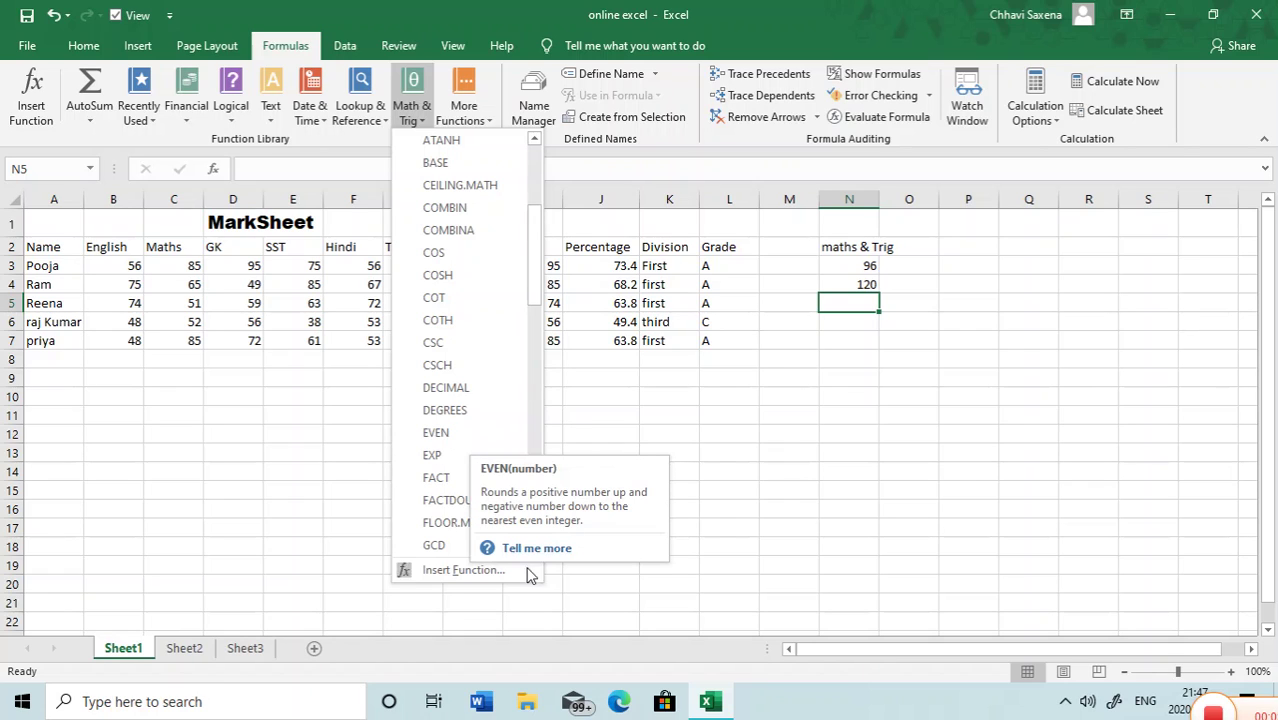
left_click(534, 548)
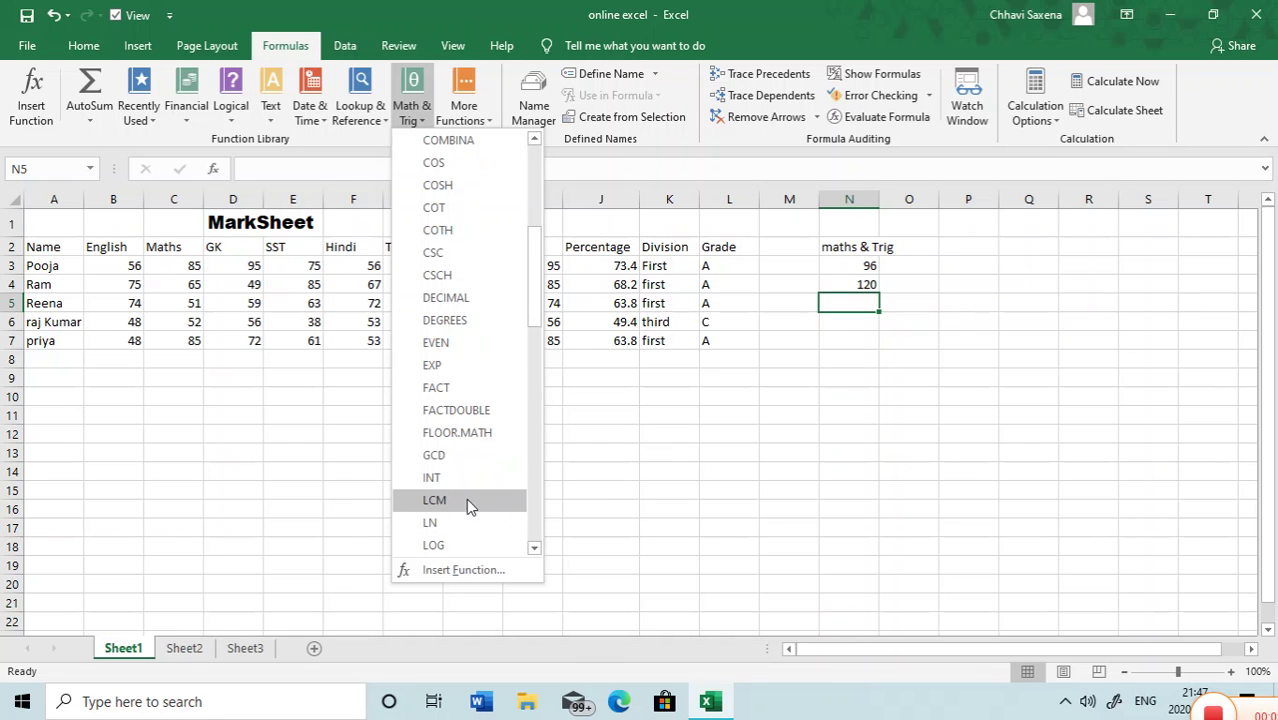
left_click(466, 499)
type("2")
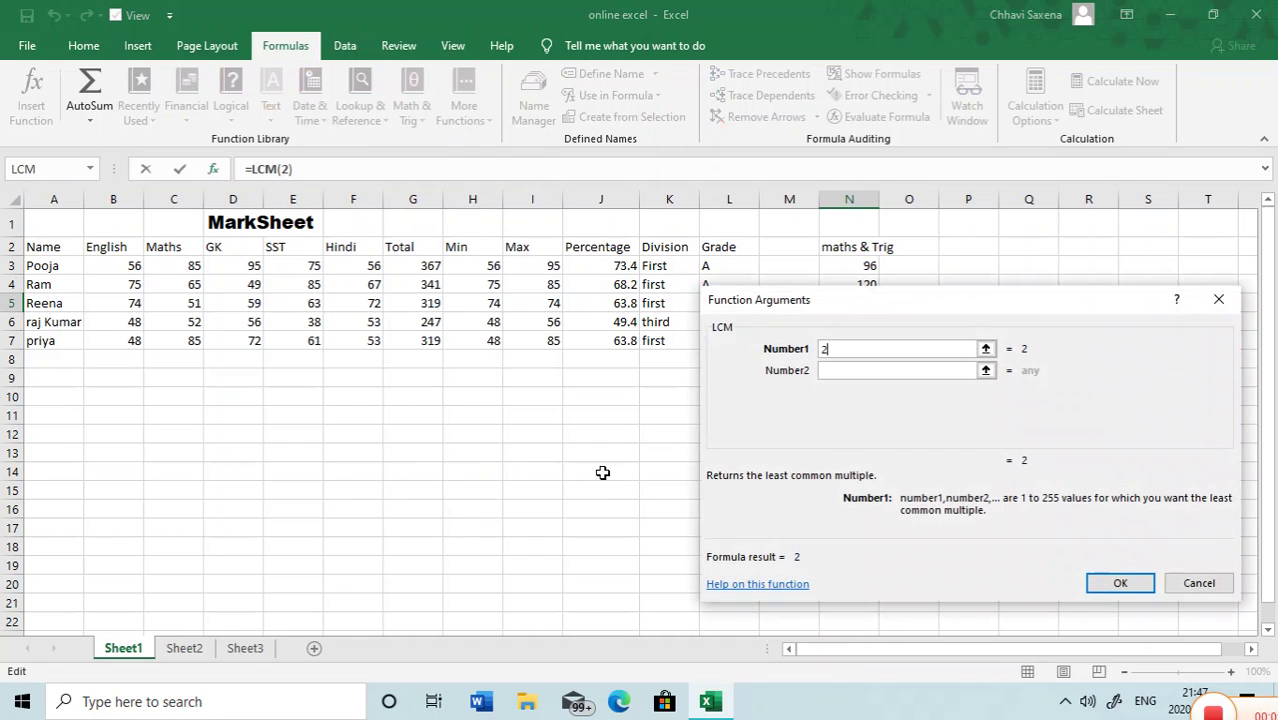
left_click(832, 370)
type("4")
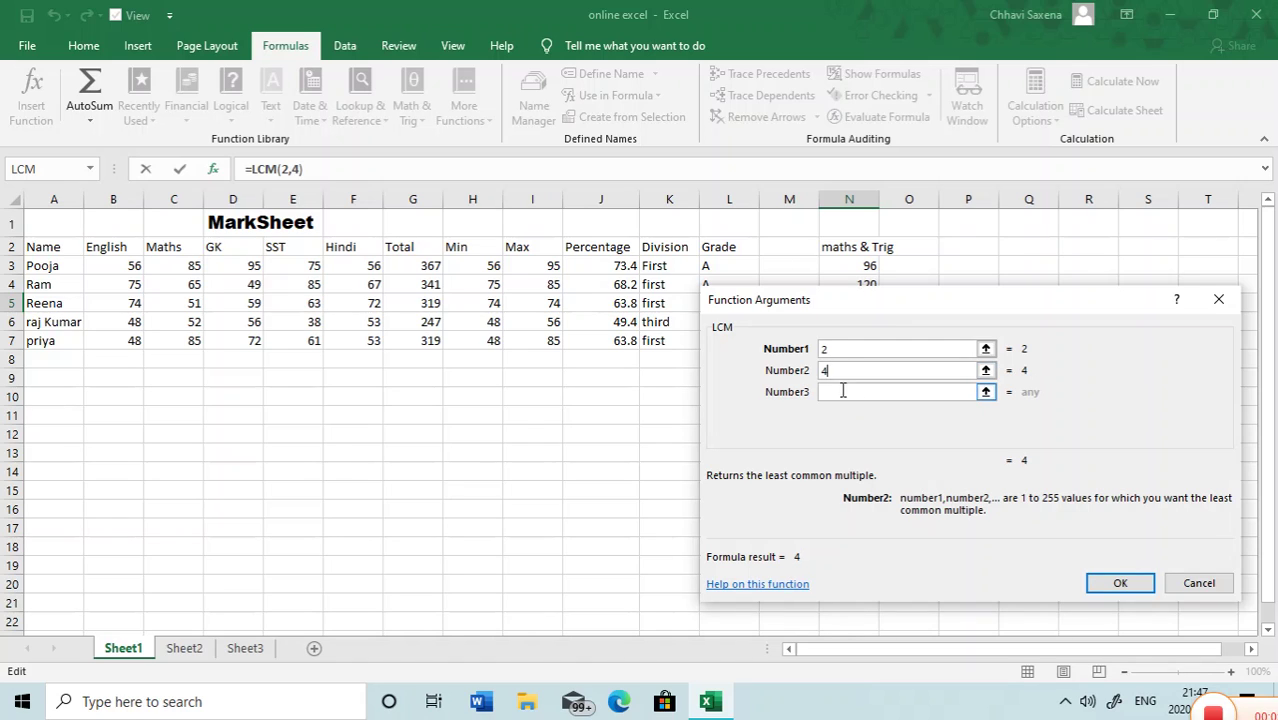
left_click(839, 392)
type("6")
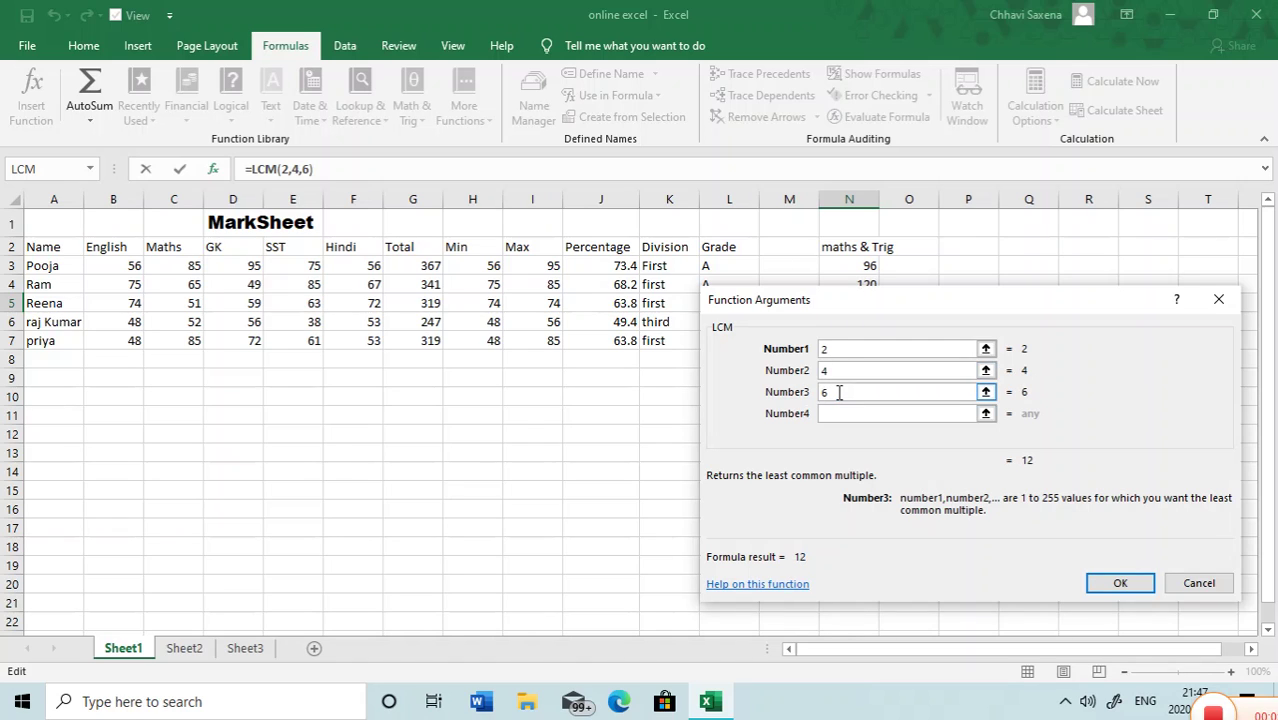
left_click(1118, 582)
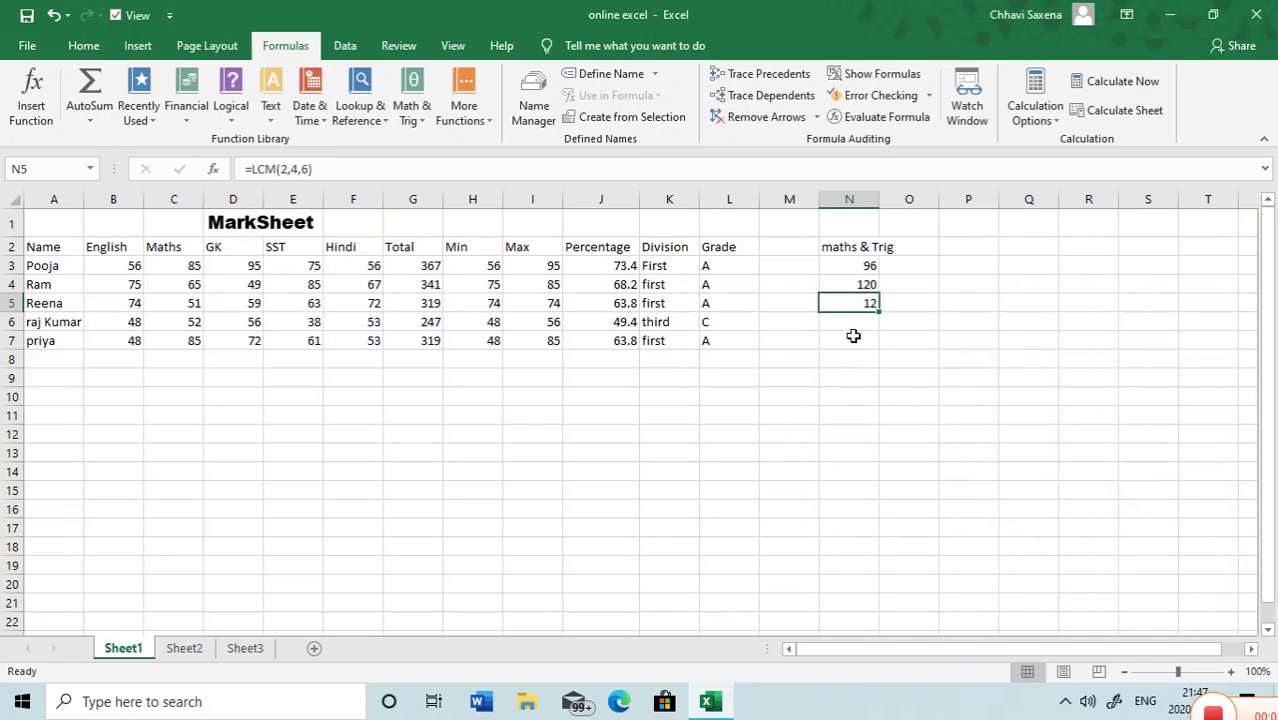
left_click(846, 318)
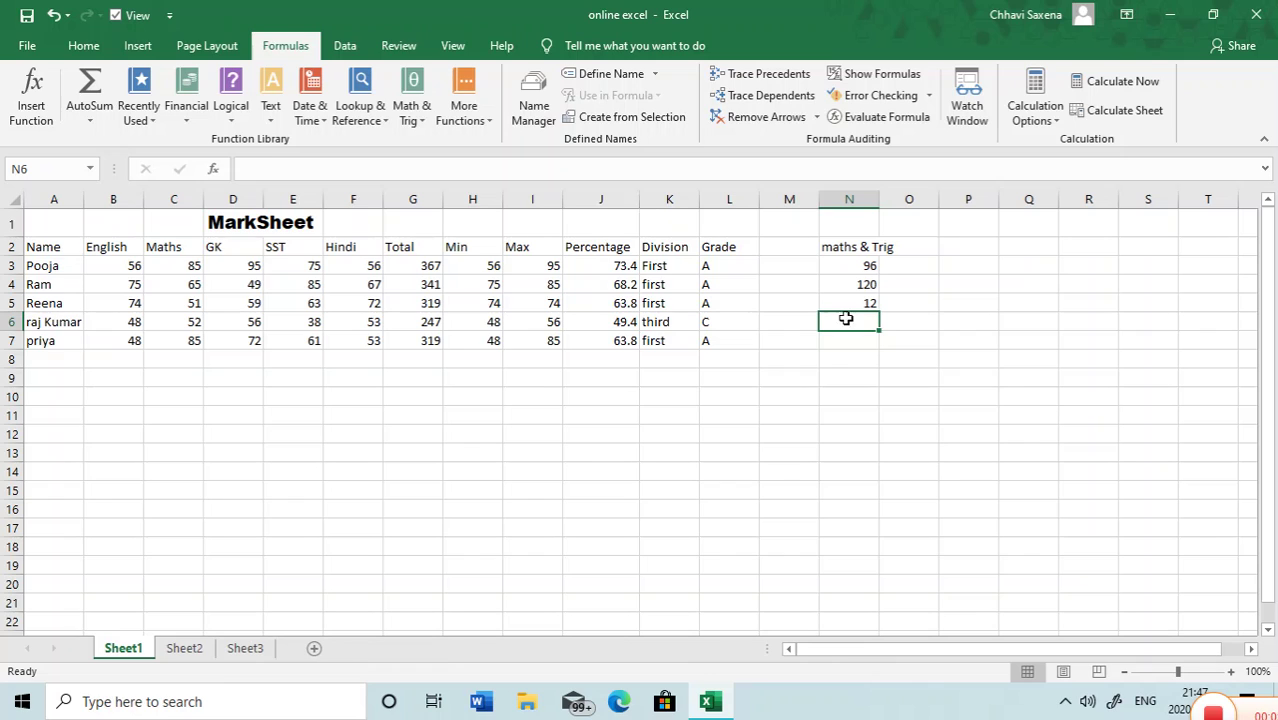
Insert =ODD(E6) in N6, rounding the SST mark 38 up to 39
left_click(407, 120)
left_click(535, 548)
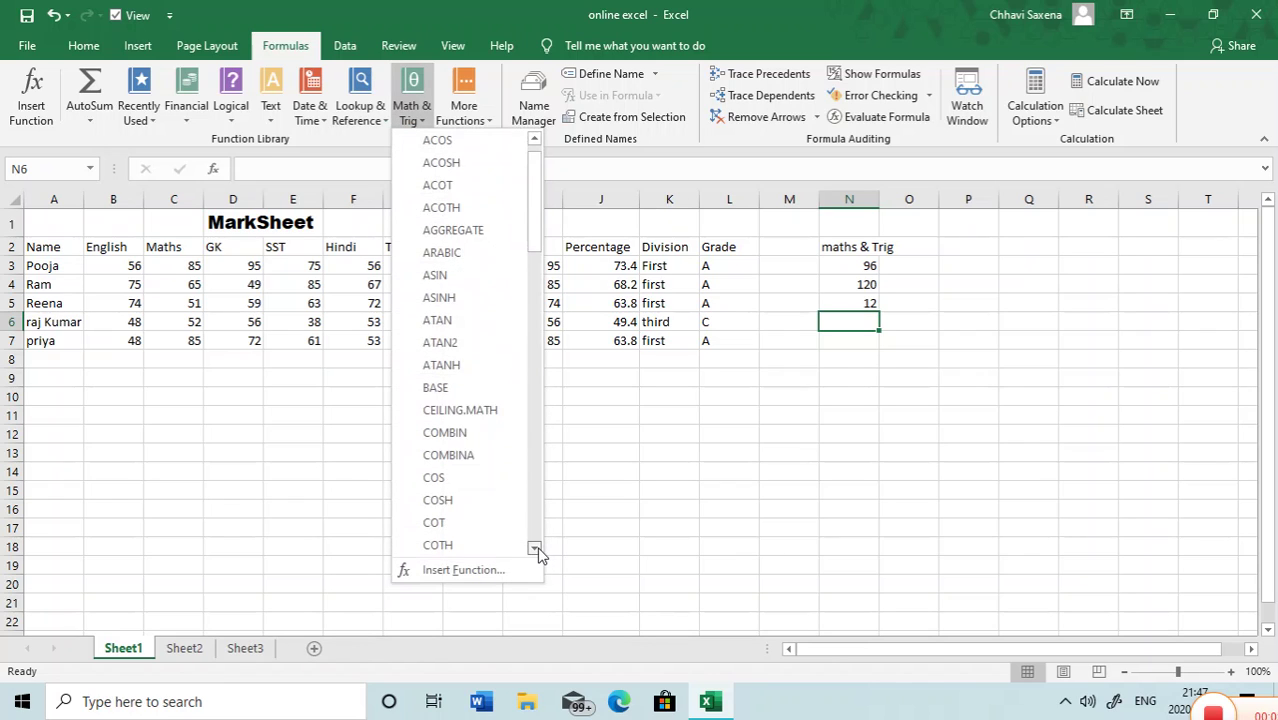
left_click_drag(537, 552, 537, 552)
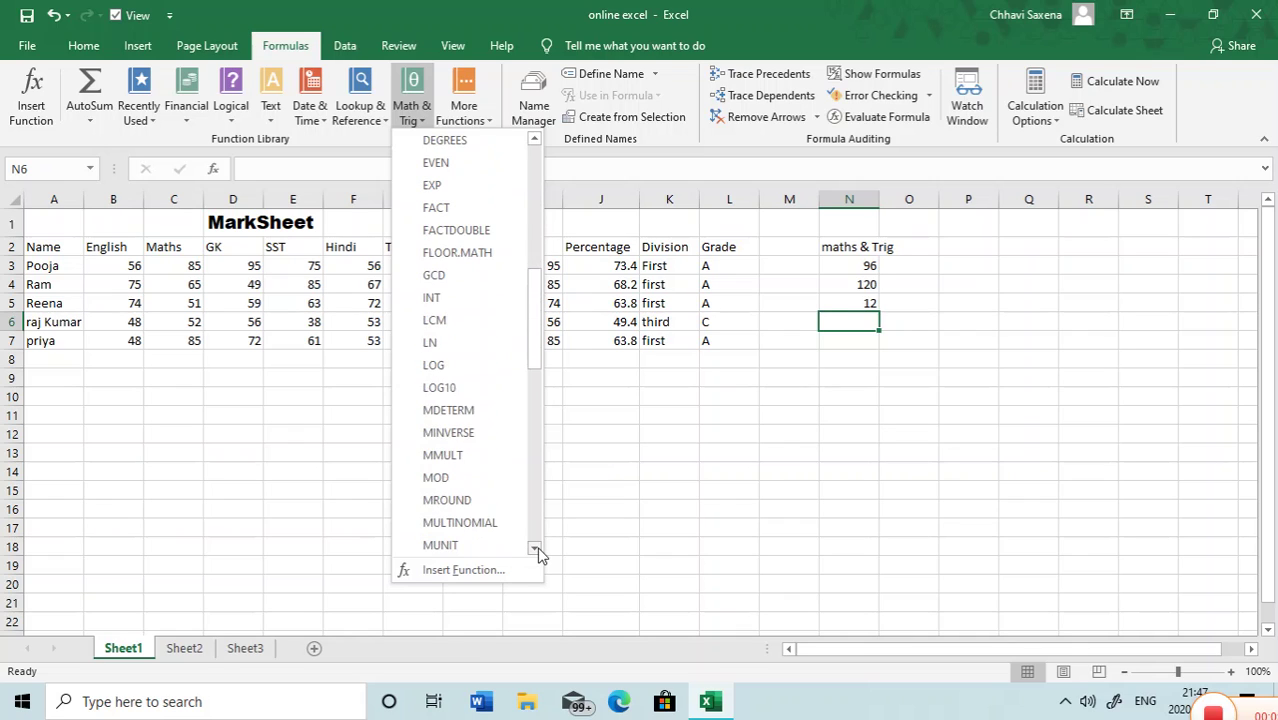
left_click(436, 522)
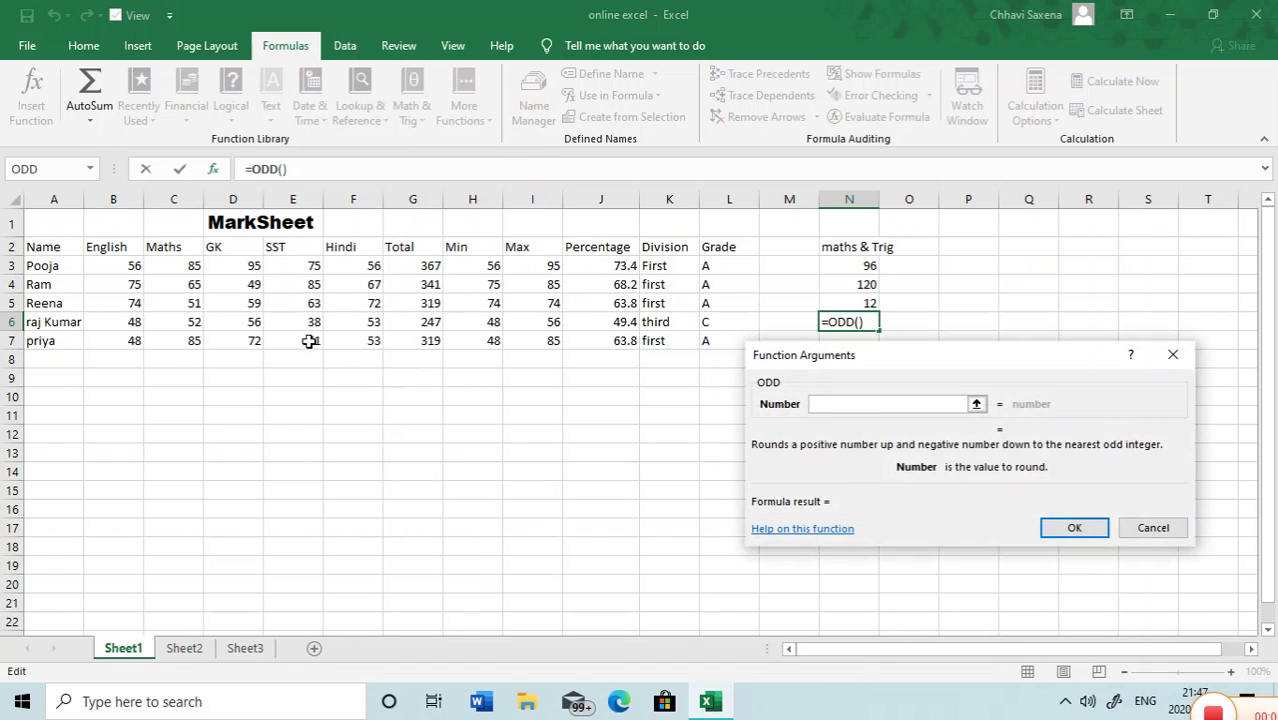
left_click(306, 322)
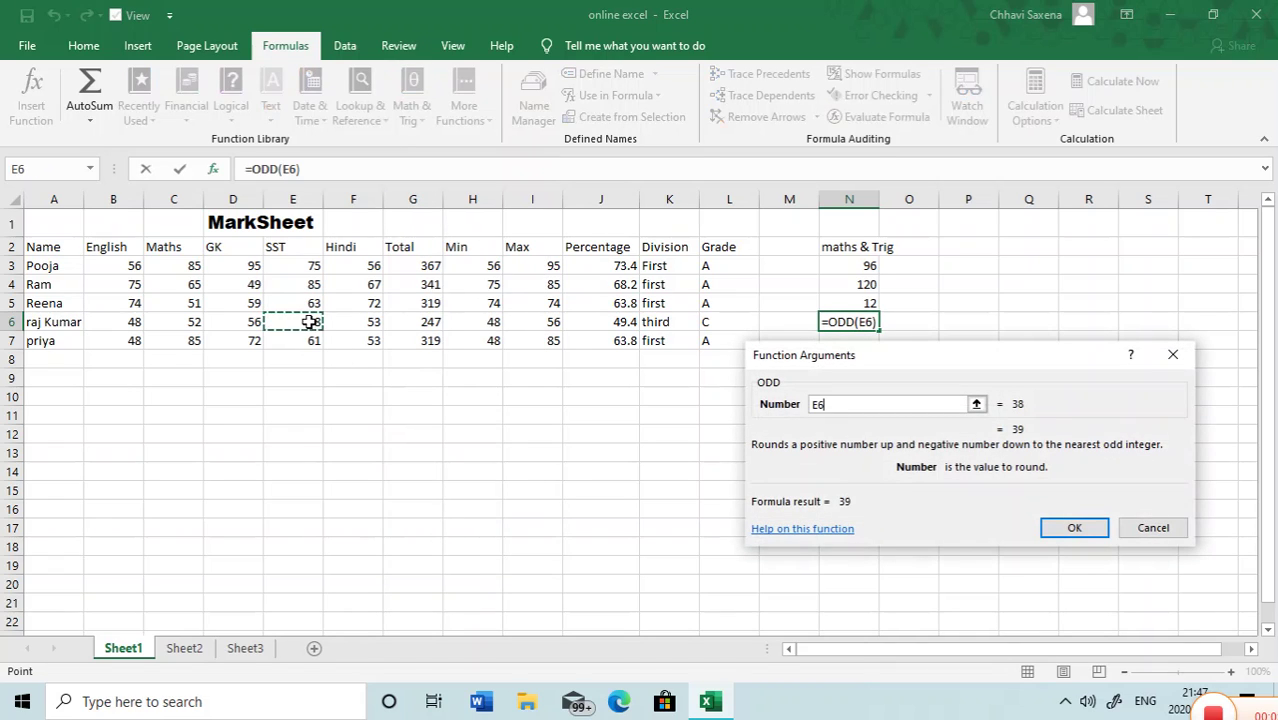
left_click(1074, 527)
left_click(845, 342)
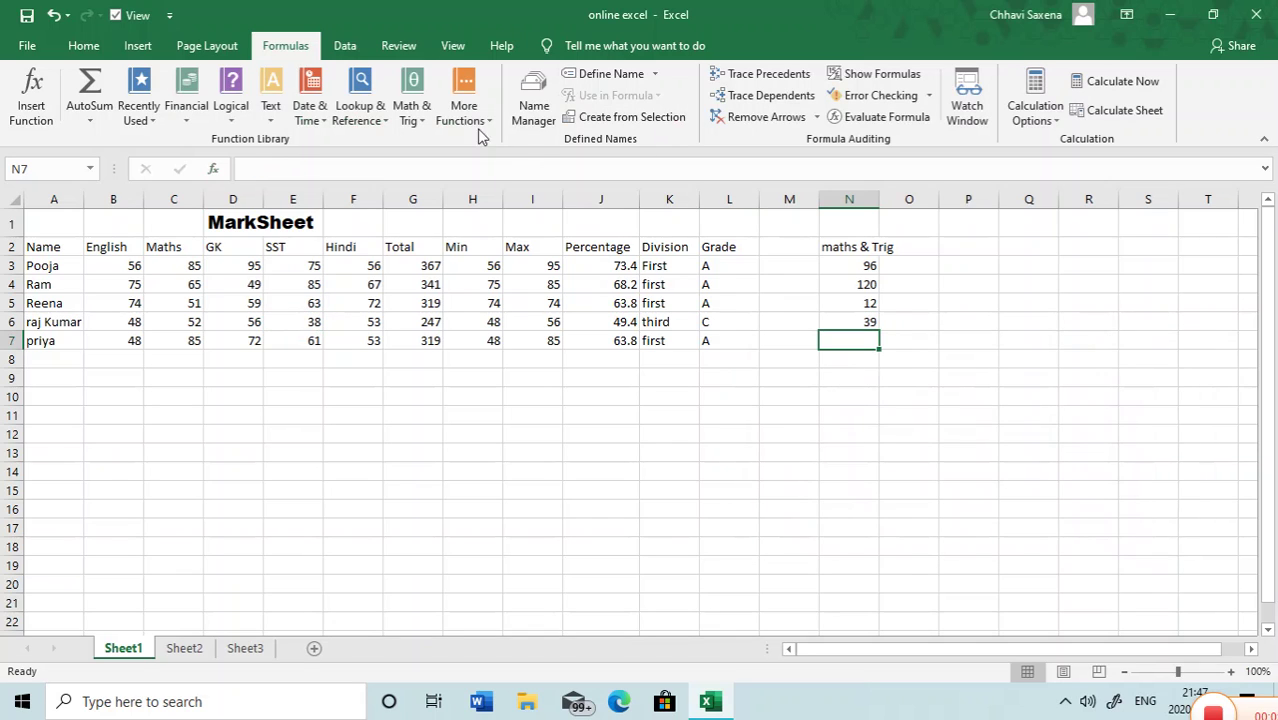
left_click(411, 100)
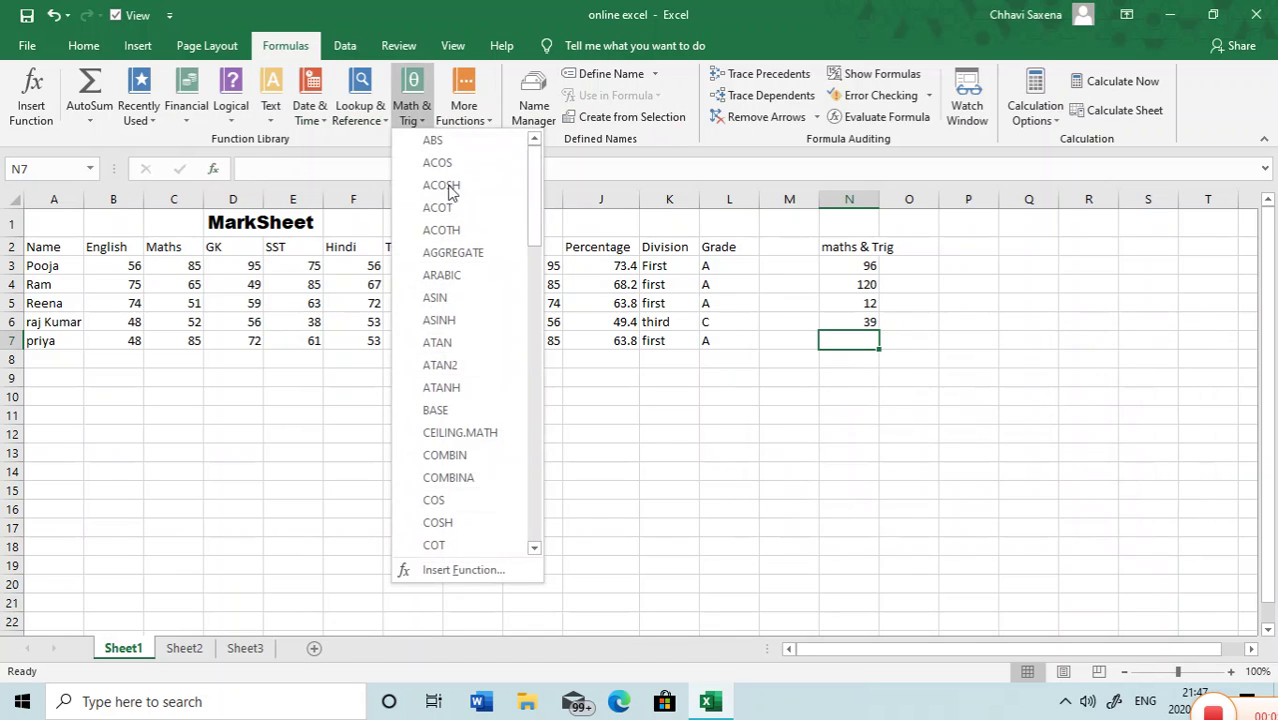
Insert =PRODUCT(2,4,8) in N7 so it shows 64
left_click(534, 547)
left_click(534, 547)
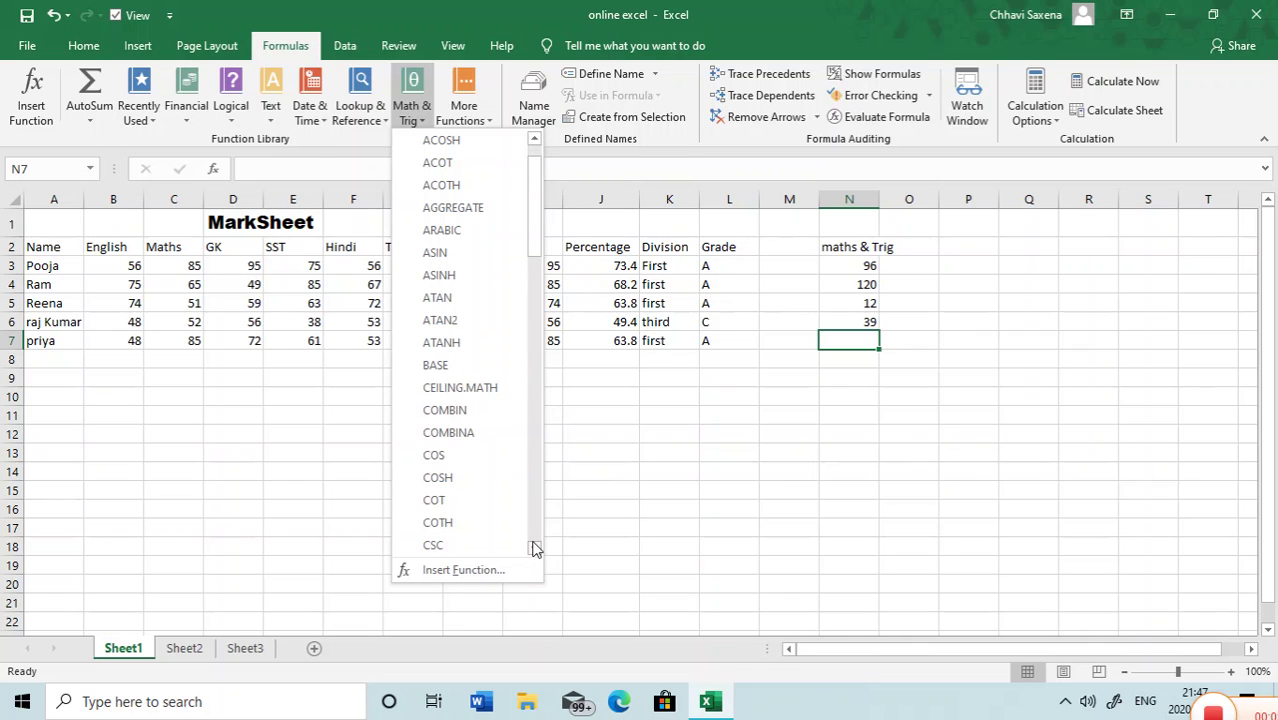
left_click(534, 550)
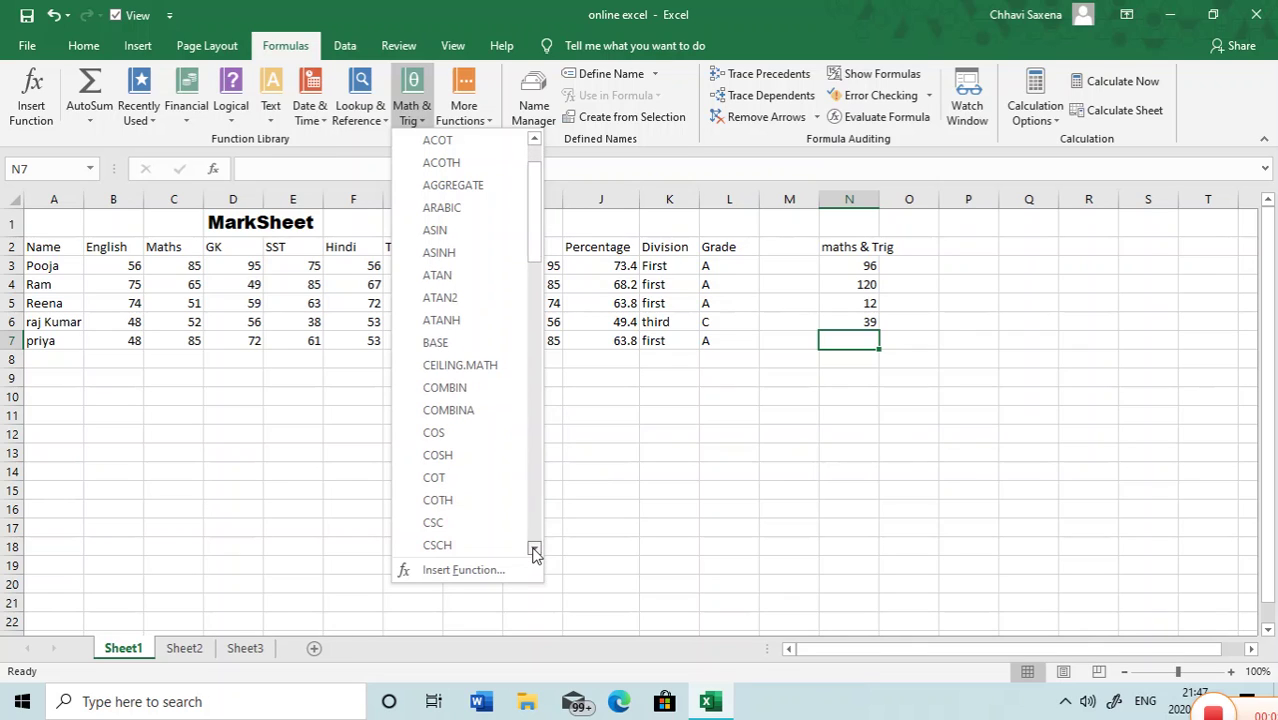
left_click_drag(534, 550, 534, 552)
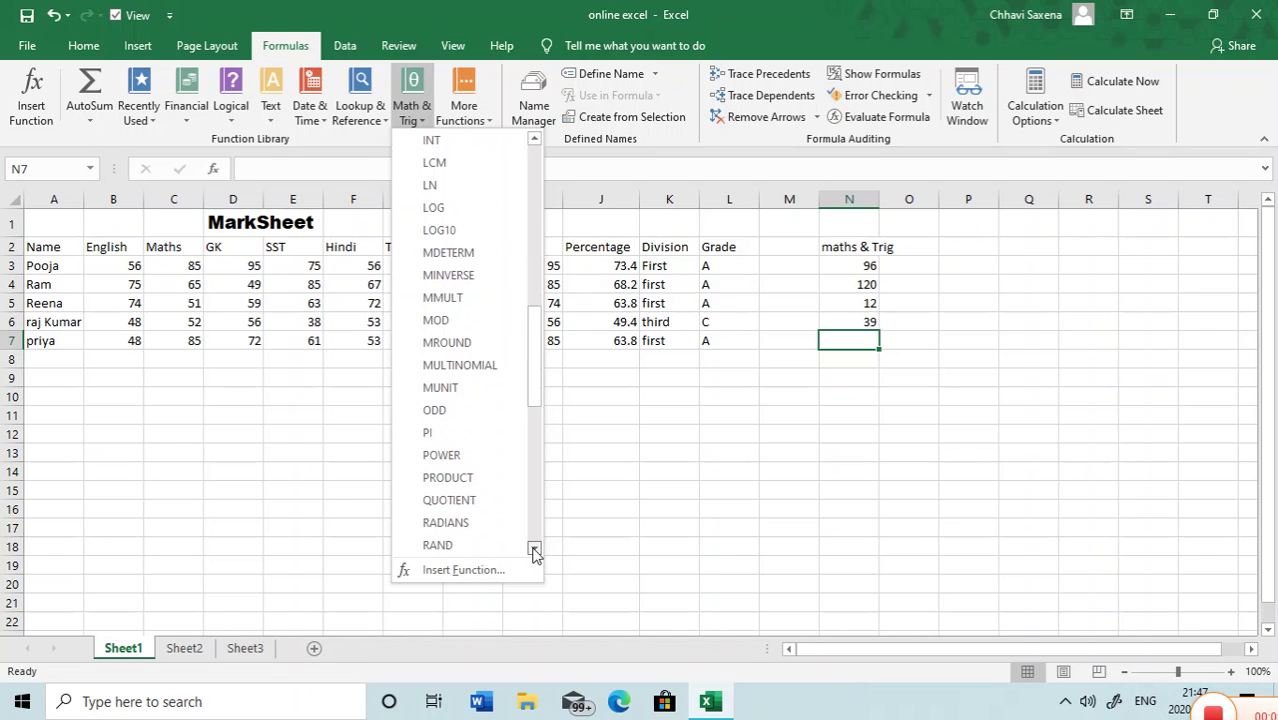
left_click(447, 478)
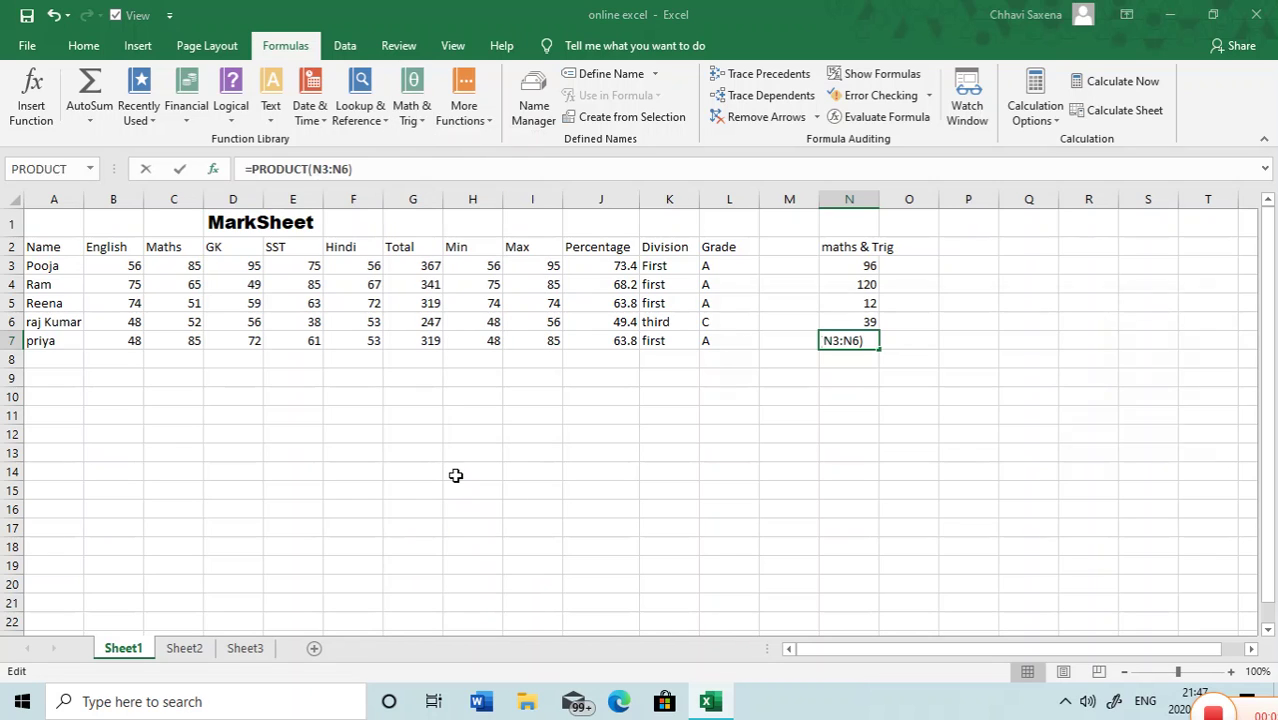
key("BackSpace")
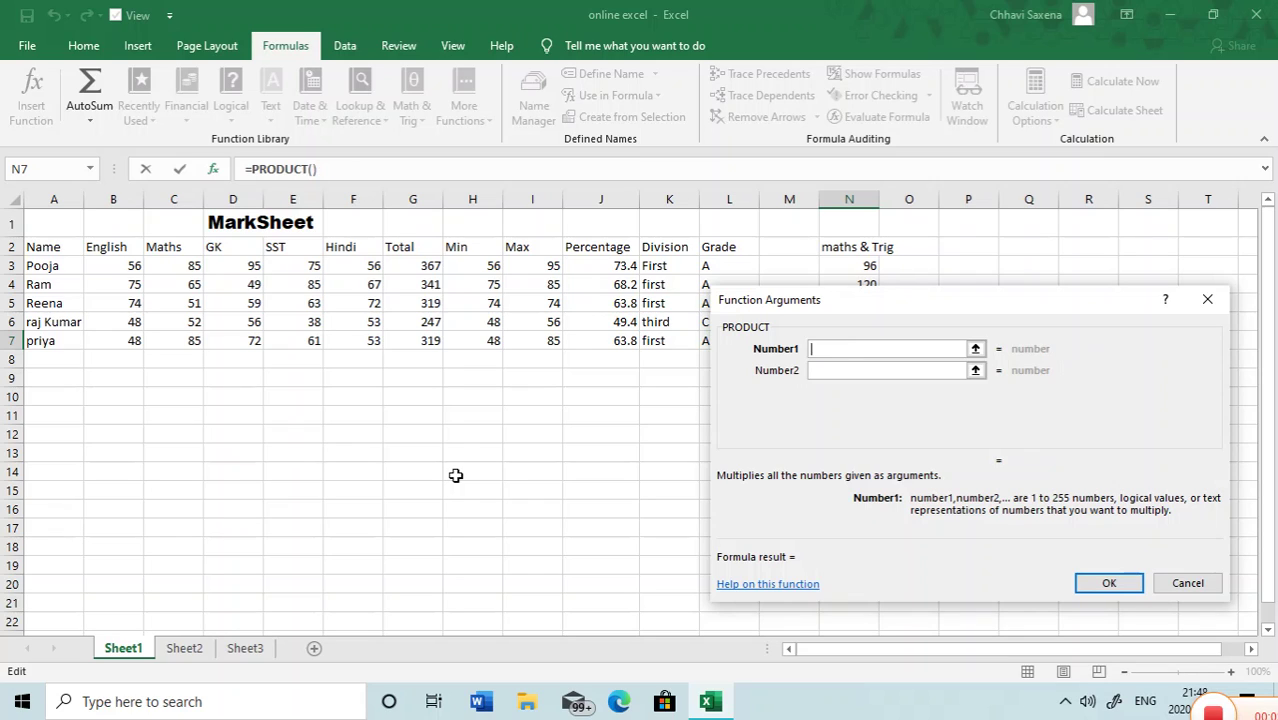
type("2")
left_click(826, 371)
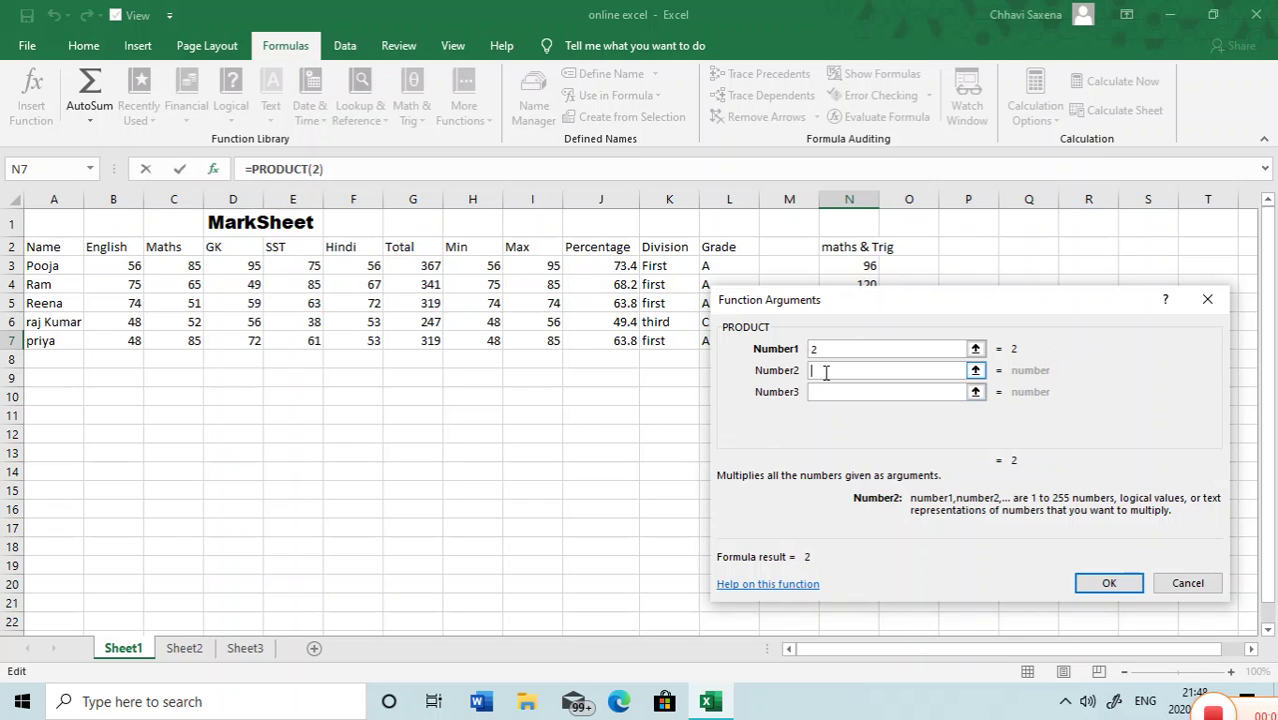
type("4")
left_click(843, 396)
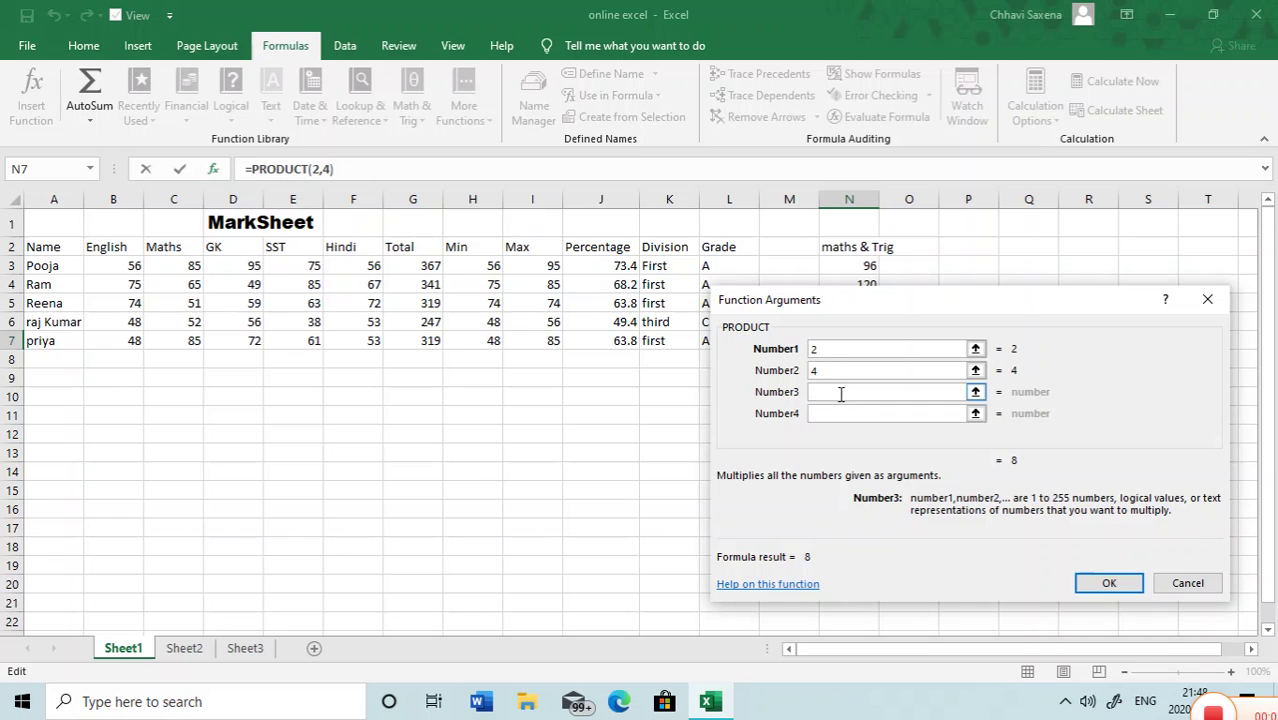
type("8")
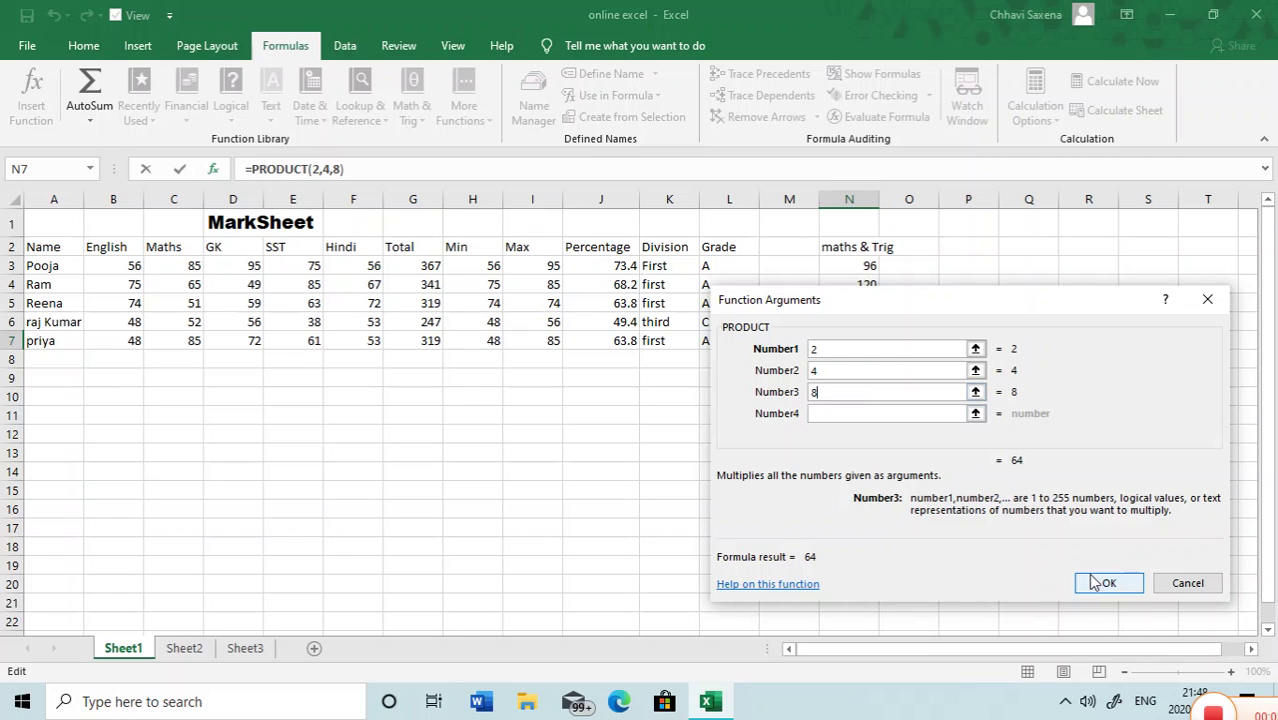
left_click(1094, 583)
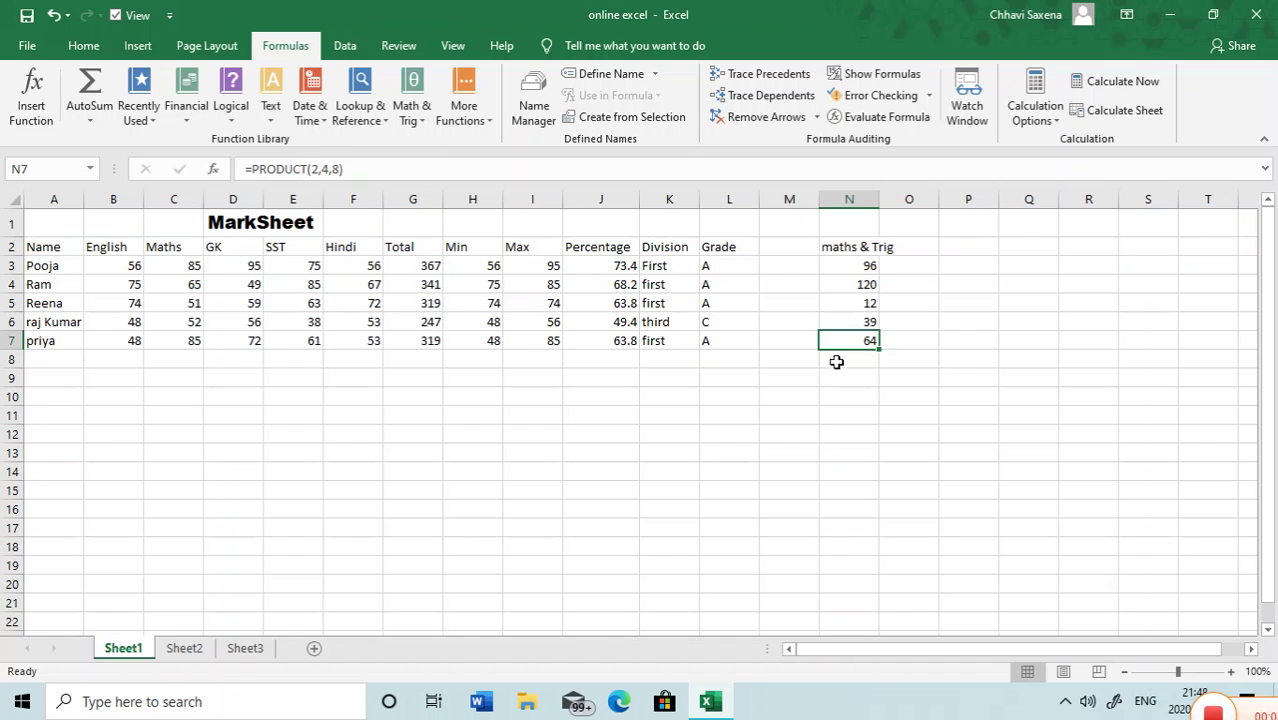
left_click(838, 355)
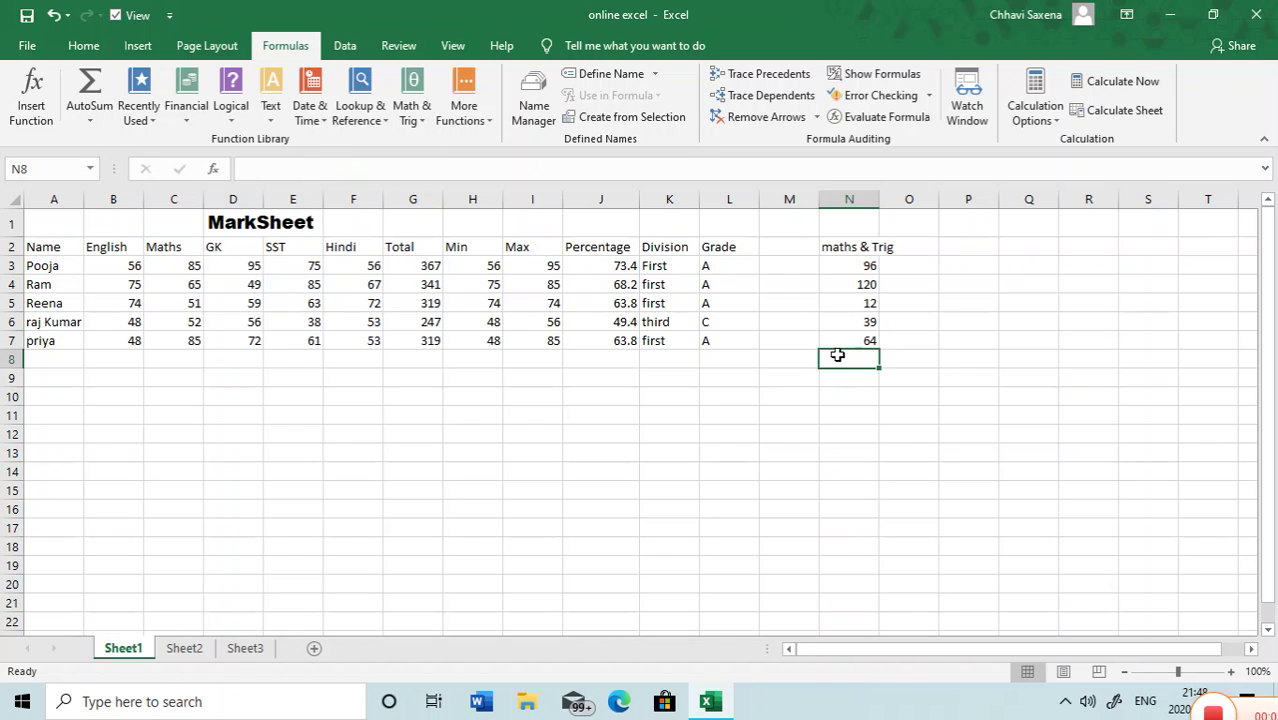
Insert =ROMAN(8) in N8 so it displays VIII
left_click(412, 105)
left_click(534, 548)
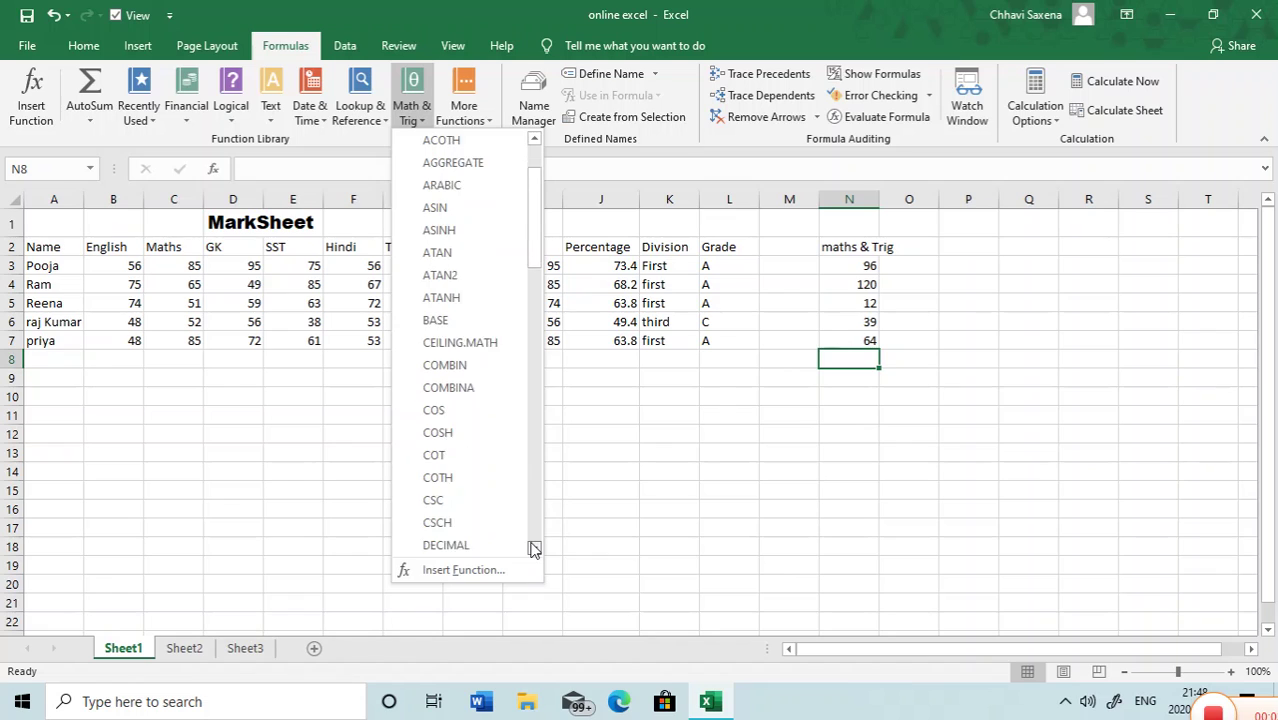
left_click_drag(534, 548, 534, 548)
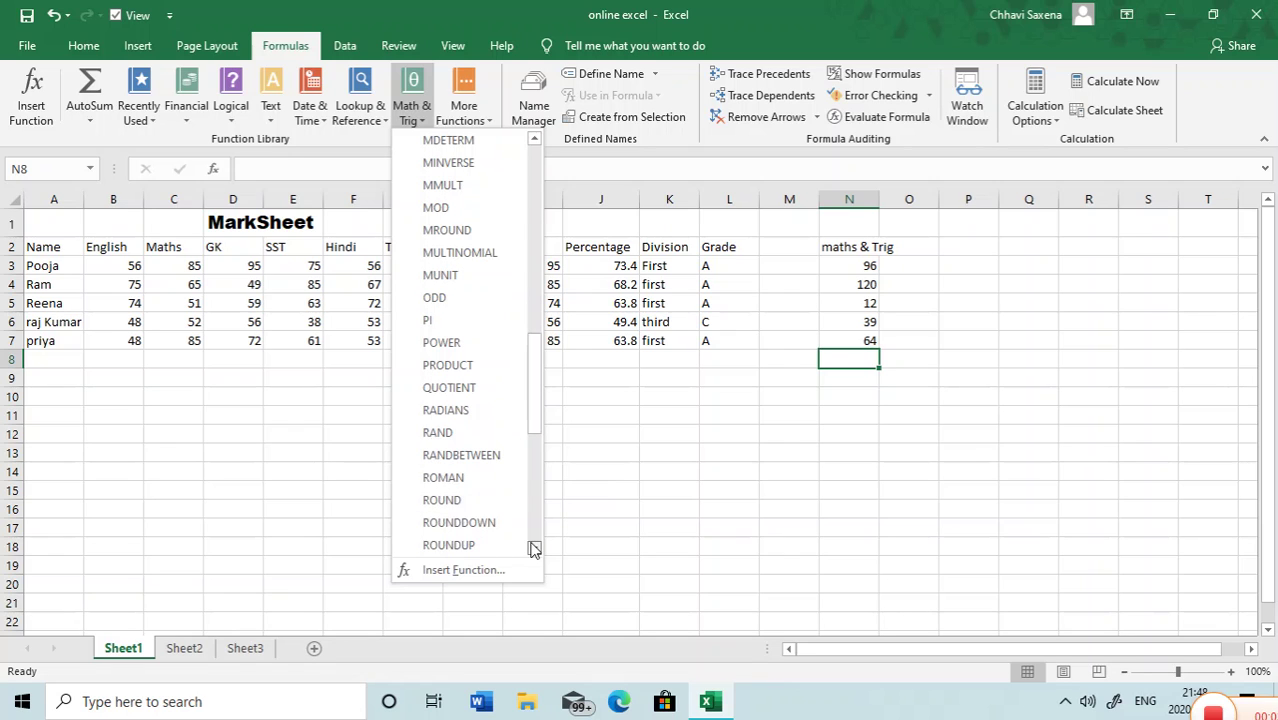
left_click(447, 479)
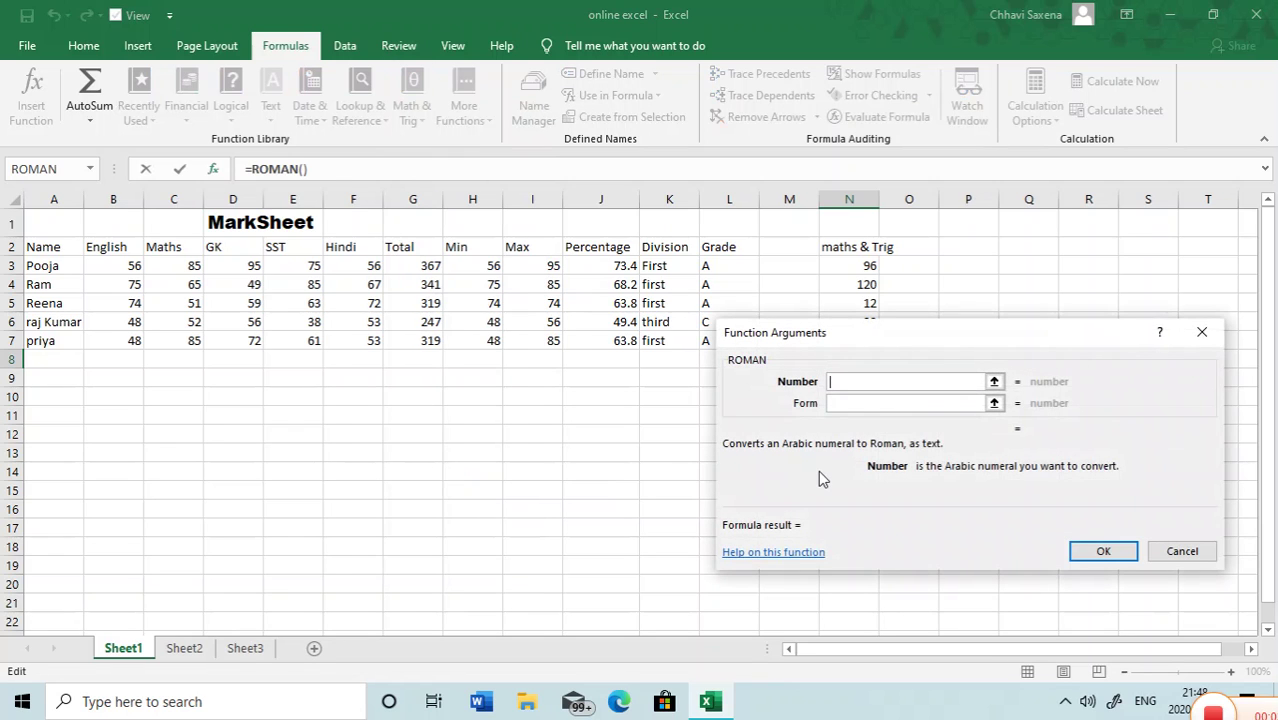
type("45")
key("BackSpace")
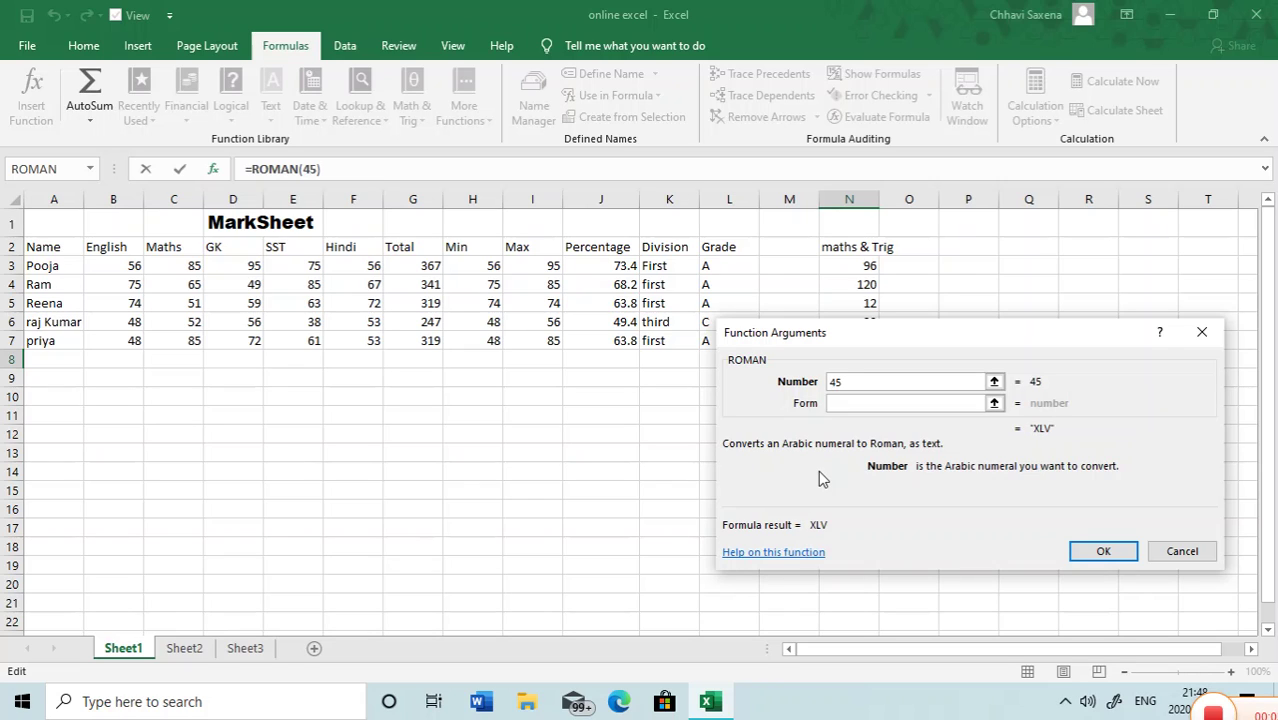
key("BackSpace")
type("8")
left_click(1095, 558)
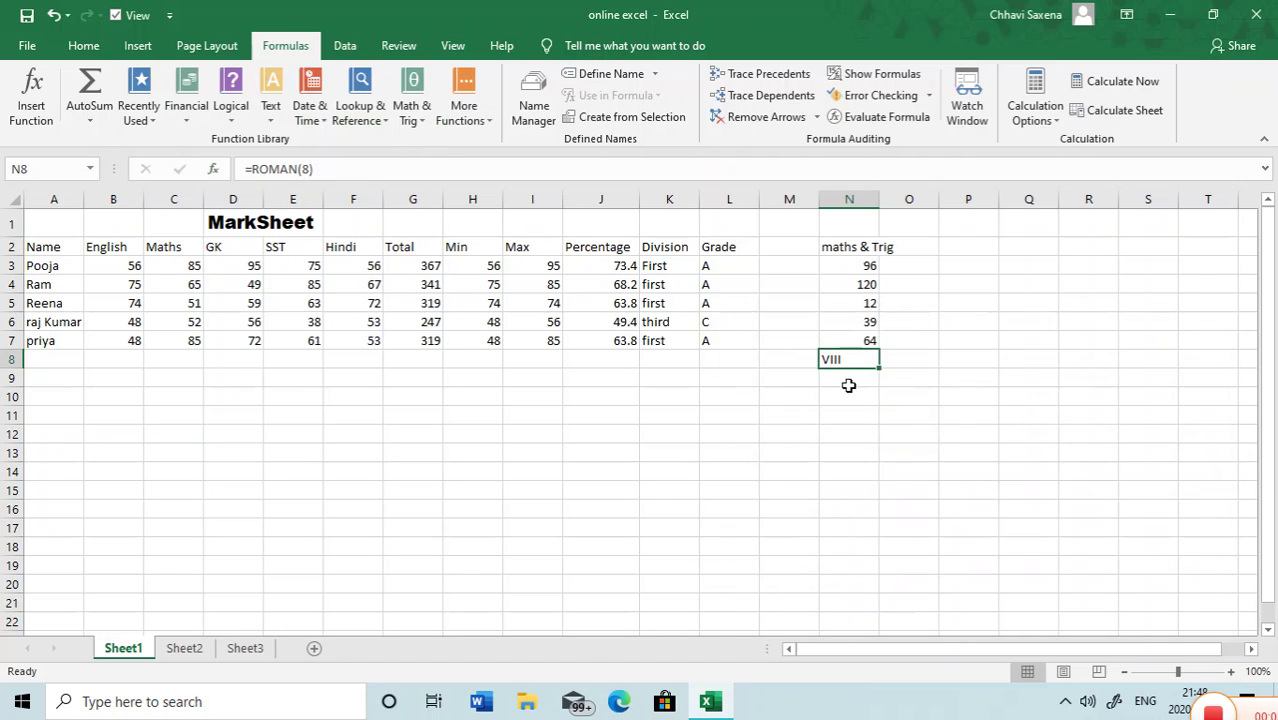
left_click(838, 376)
left_click(424, 119)
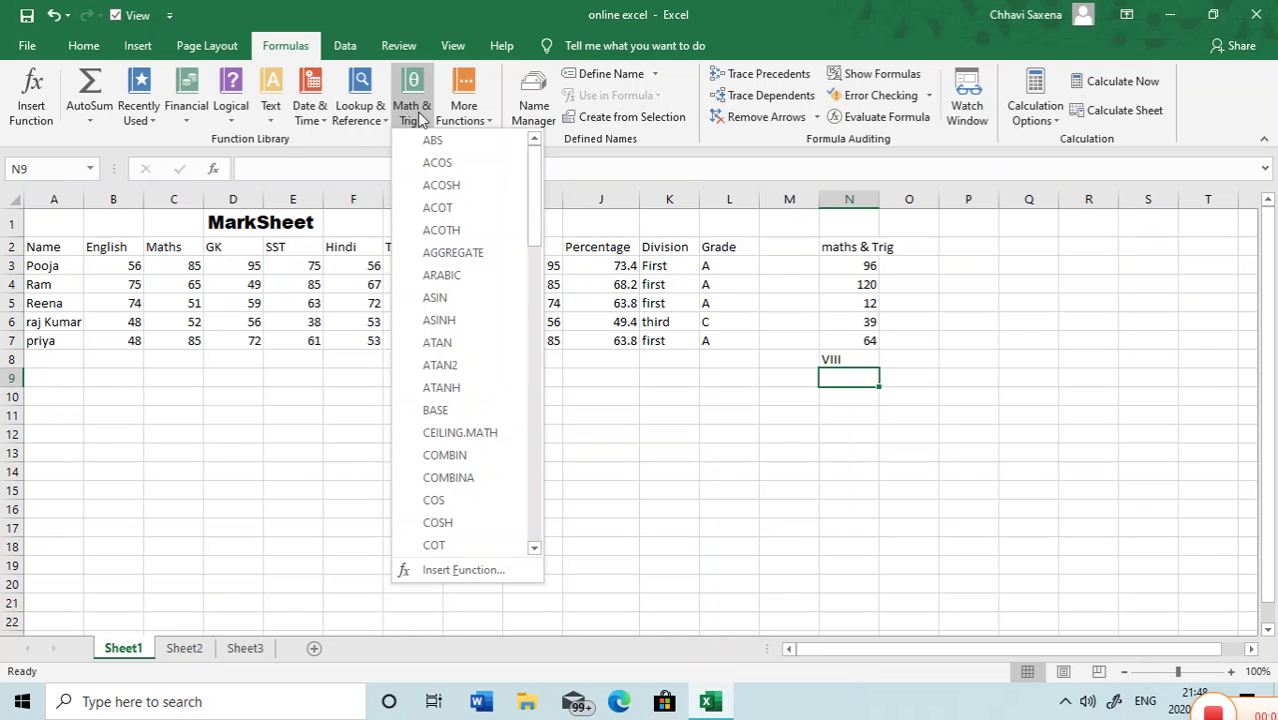
Insert =ROUND(56.258664,2) in N9 so it shows 56.26
left_click_drag(534, 553, 534, 553)
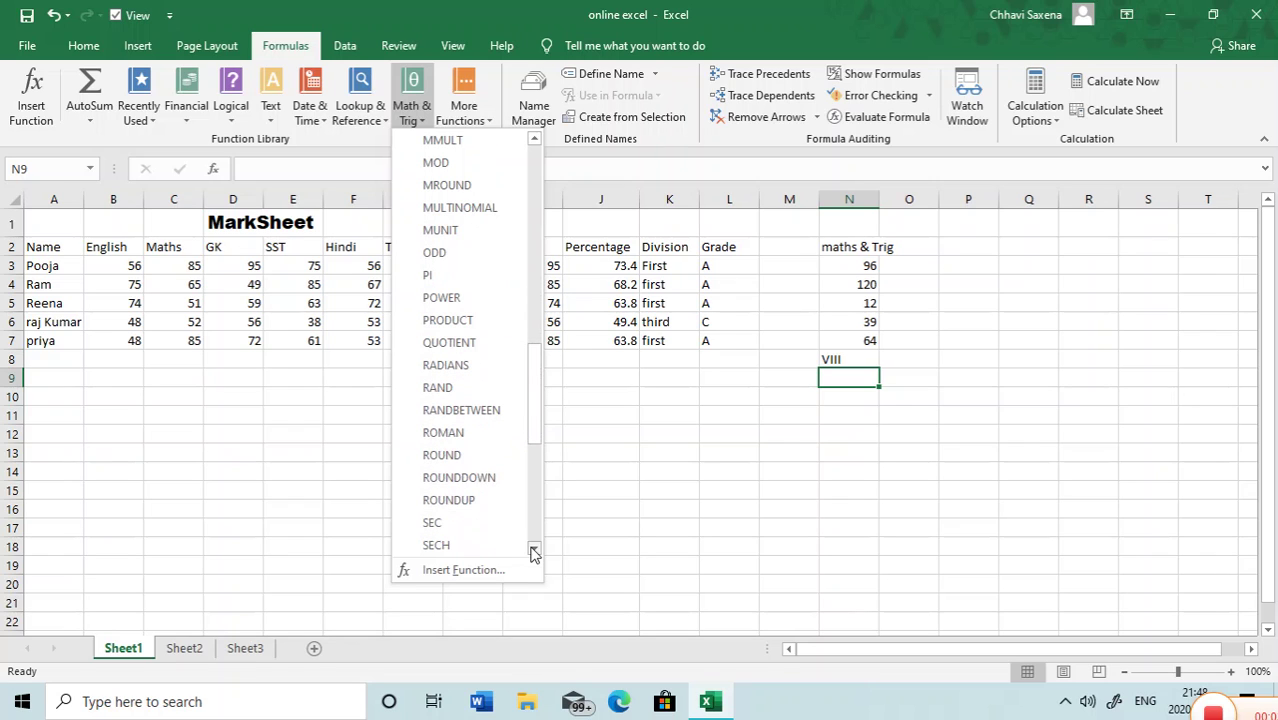
left_click(441, 455)
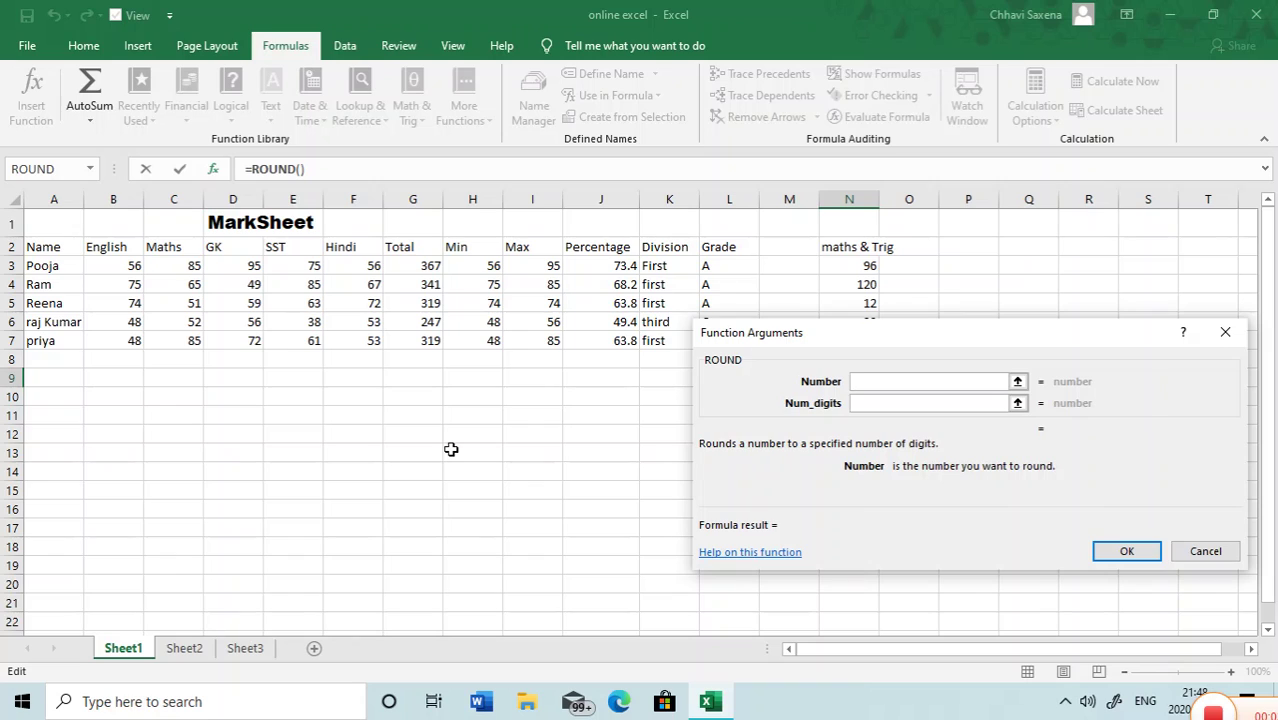
type("56.258664")
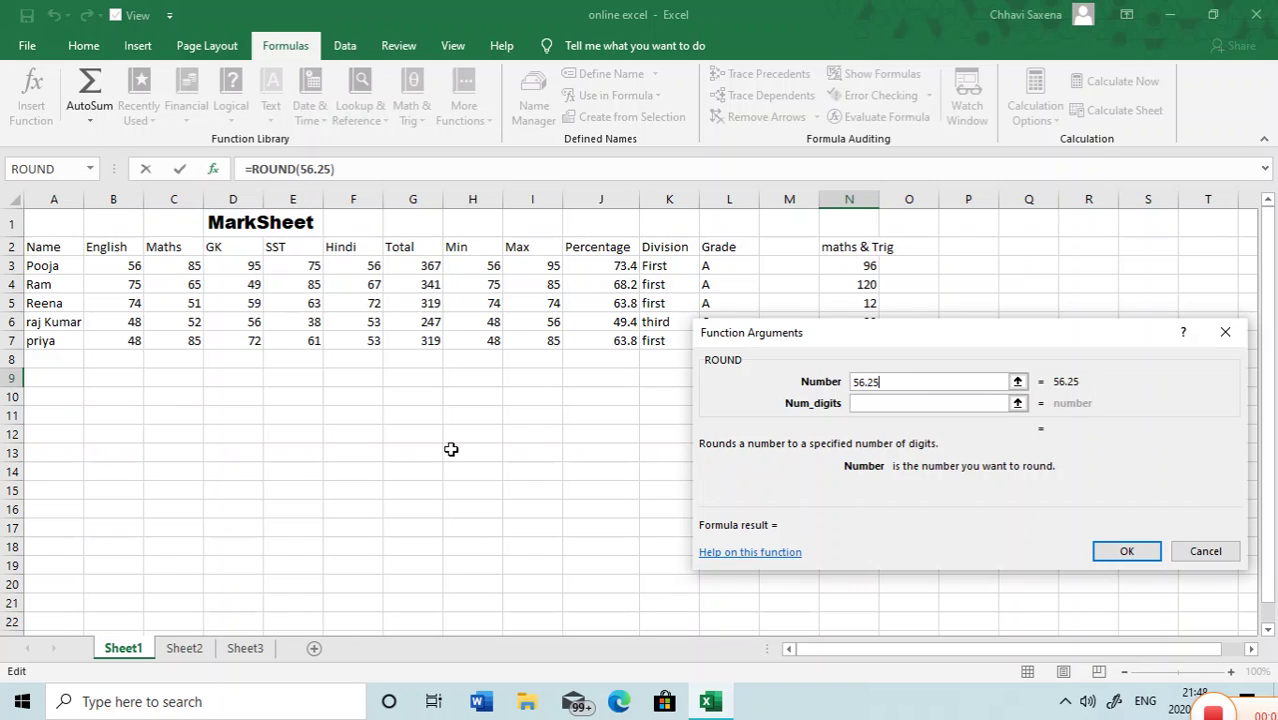
left_click(878, 404)
type("2")
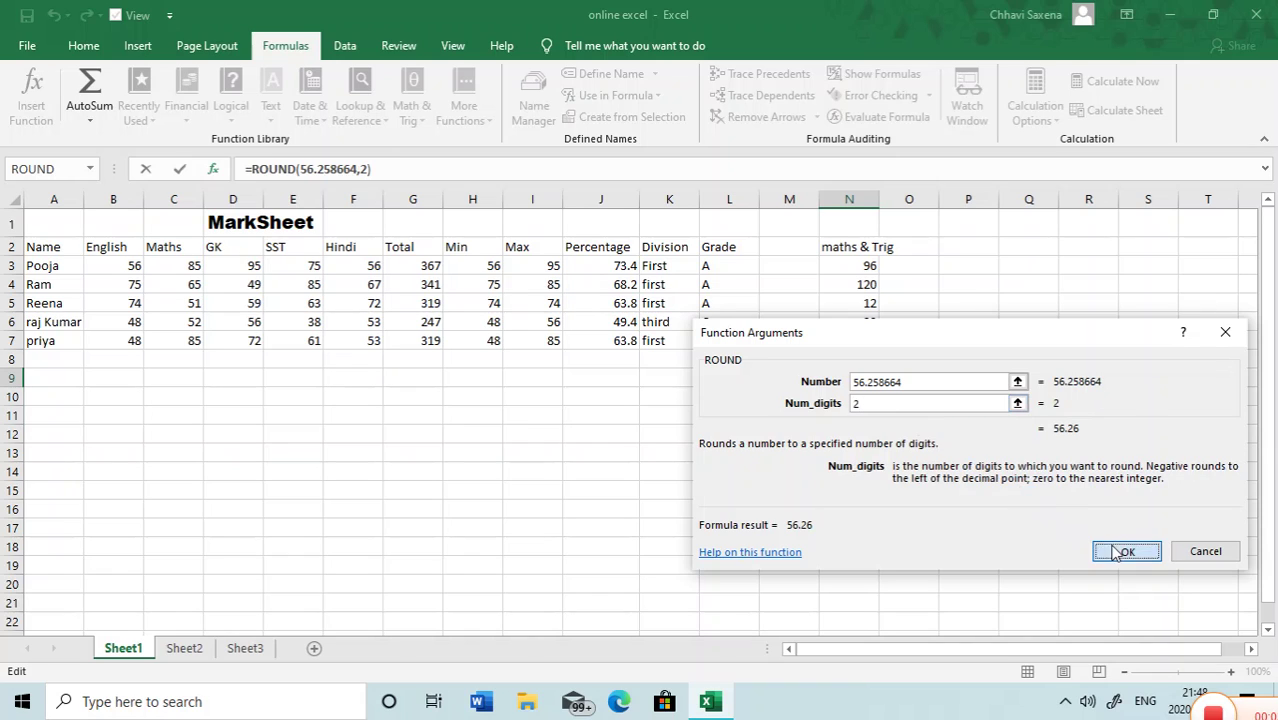
left_click(1104, 550)
left_click(846, 396)
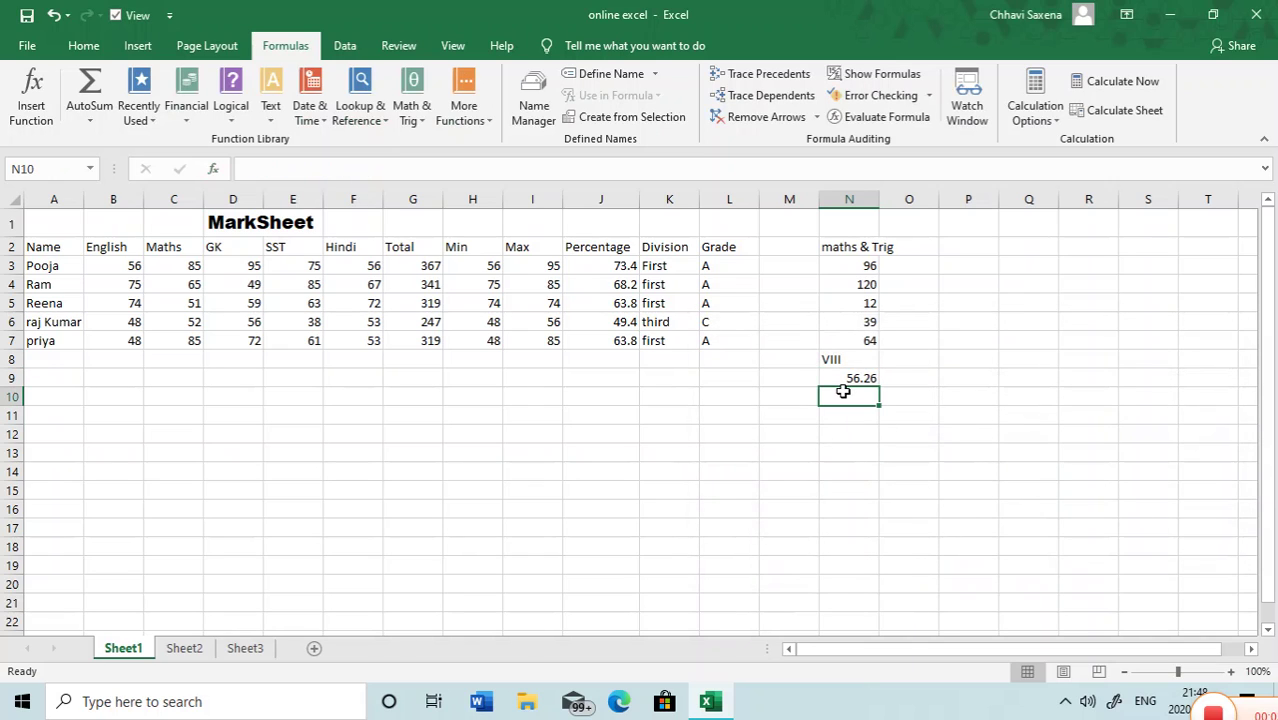
Insert =ROUNDUP(12.984566,2) in N10 so it shows 12.99
left_click(413, 105)
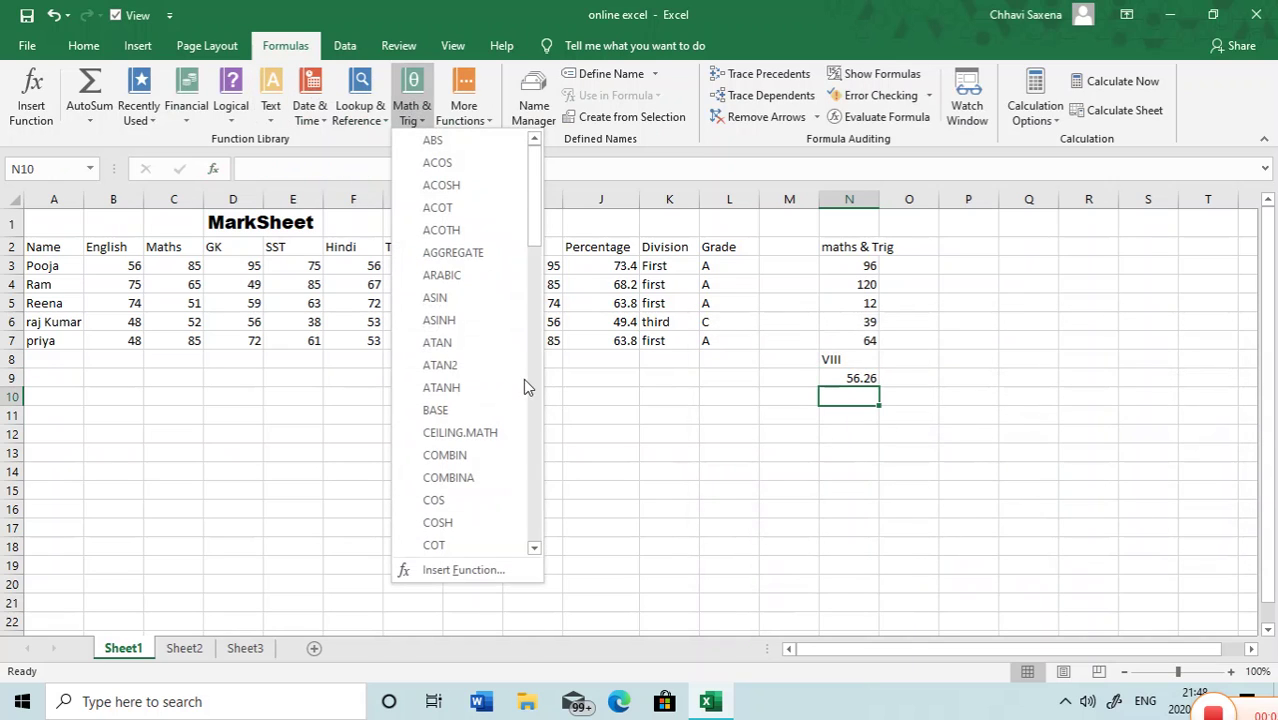
left_click_drag(533, 551, 533, 551)
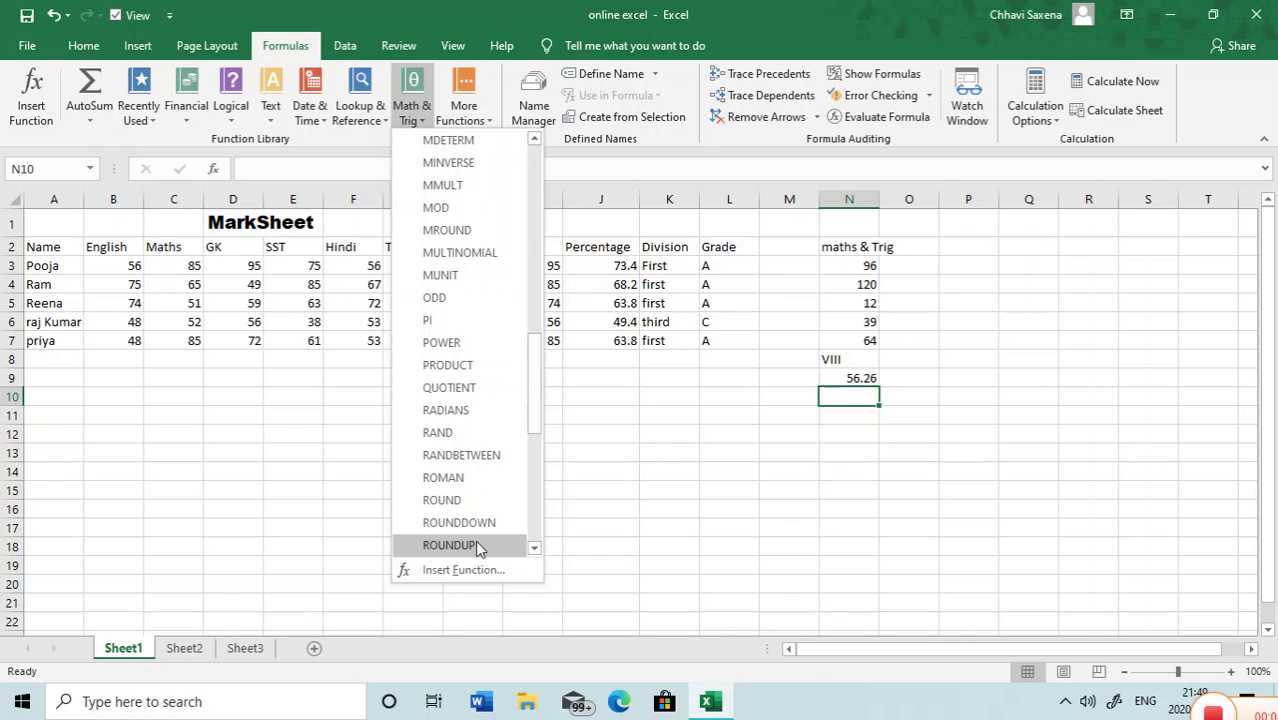
left_click(475, 540)
type("5")
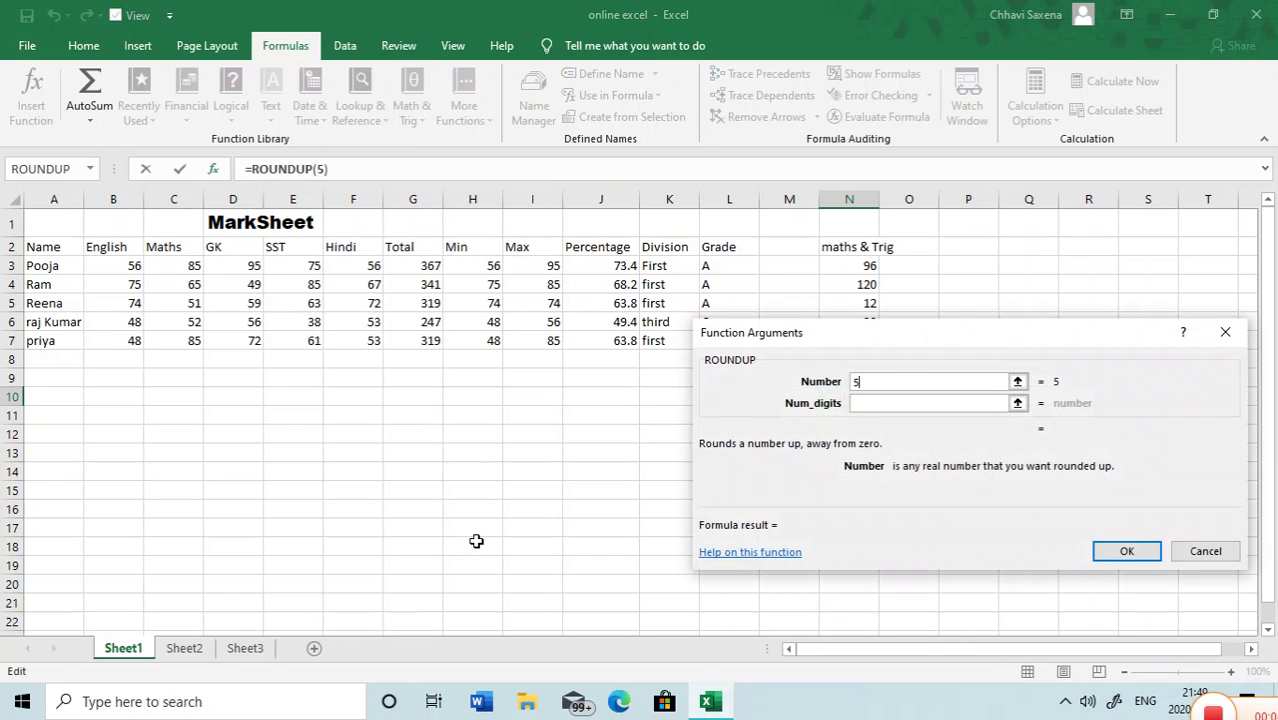
key("BackSpace")
type("12.984566")
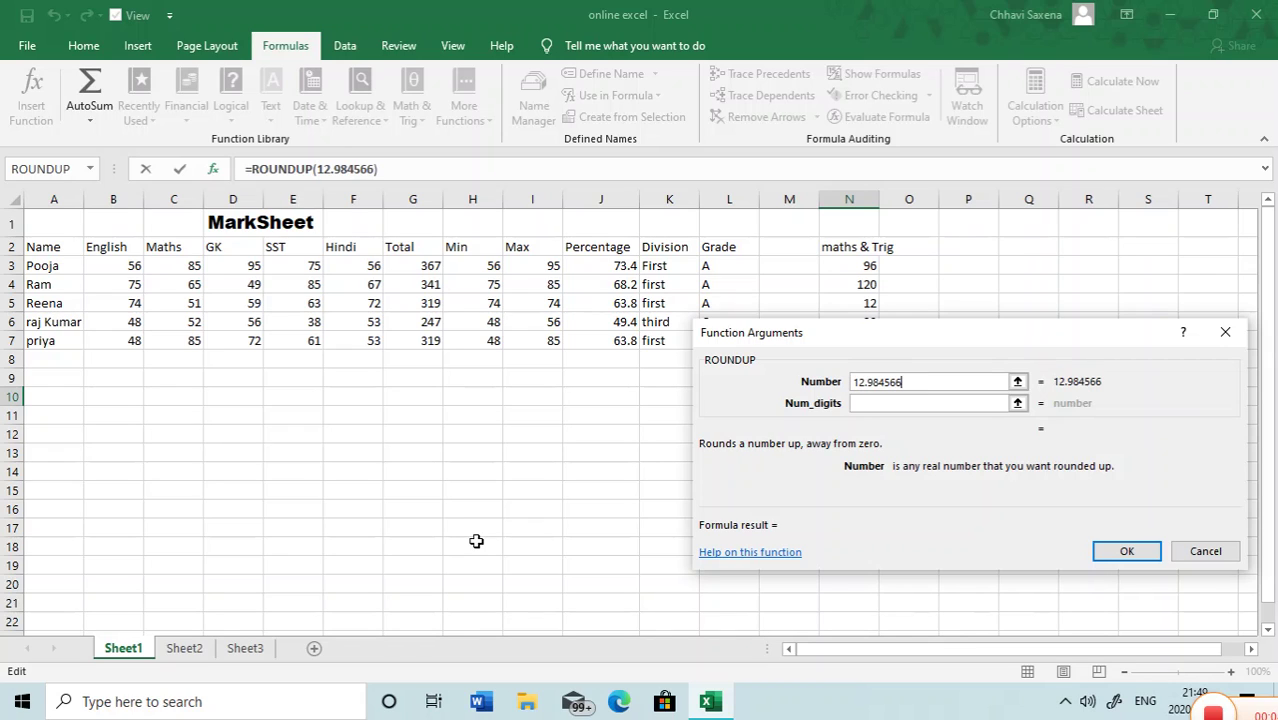
left_click(866, 405)
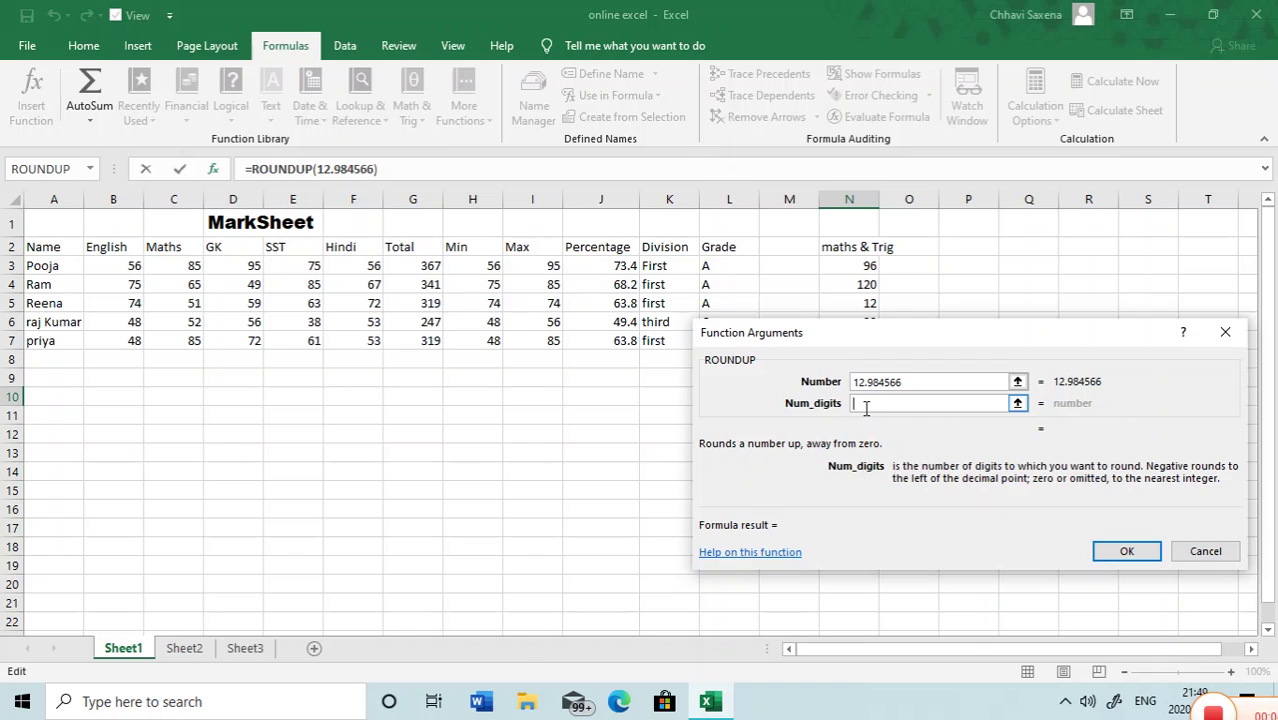
type("2")
left_click(1124, 553)
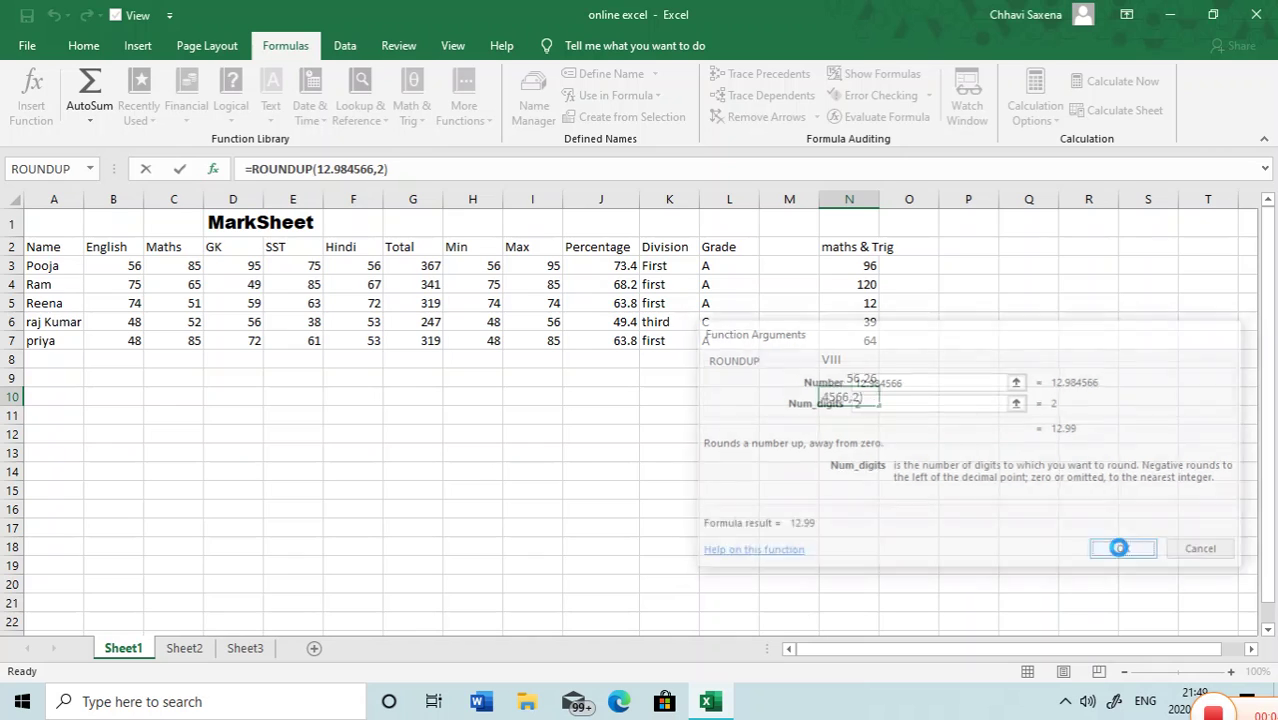
left_click(863, 416)
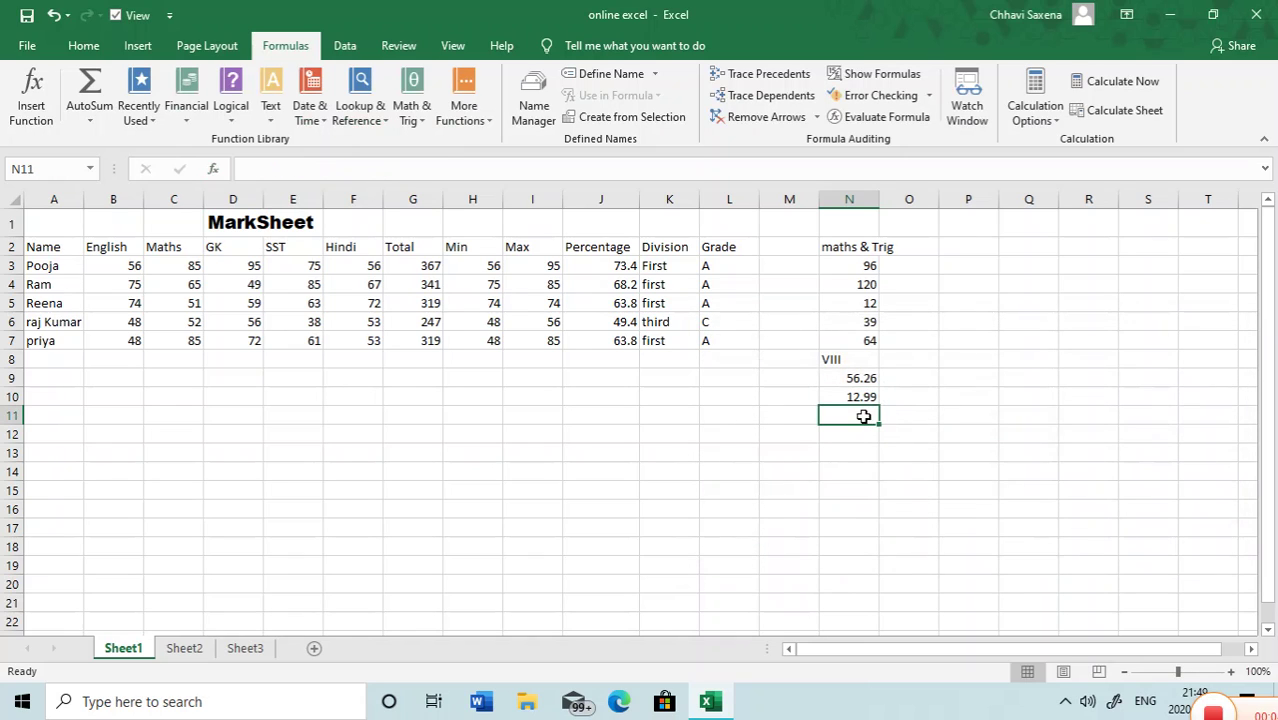
Scroll the Math & Trig function list down to ROUNDDOWN
left_click(413, 118)
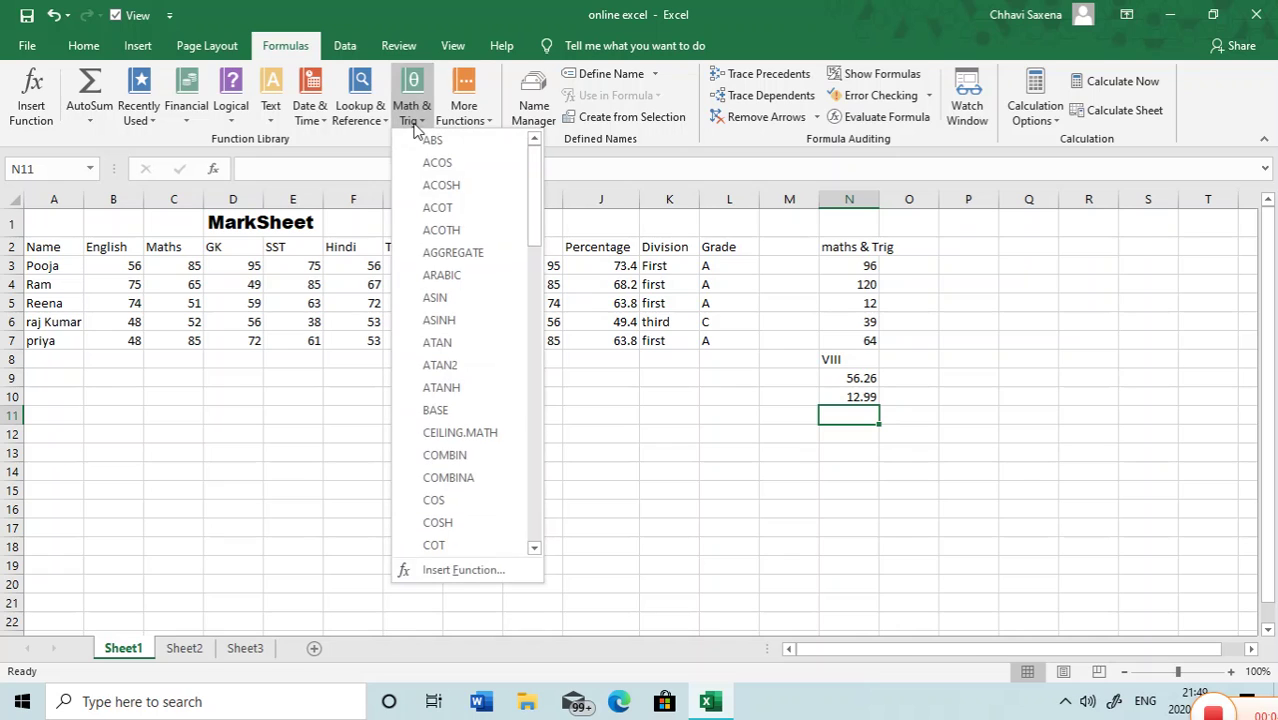
left_click(535, 548)
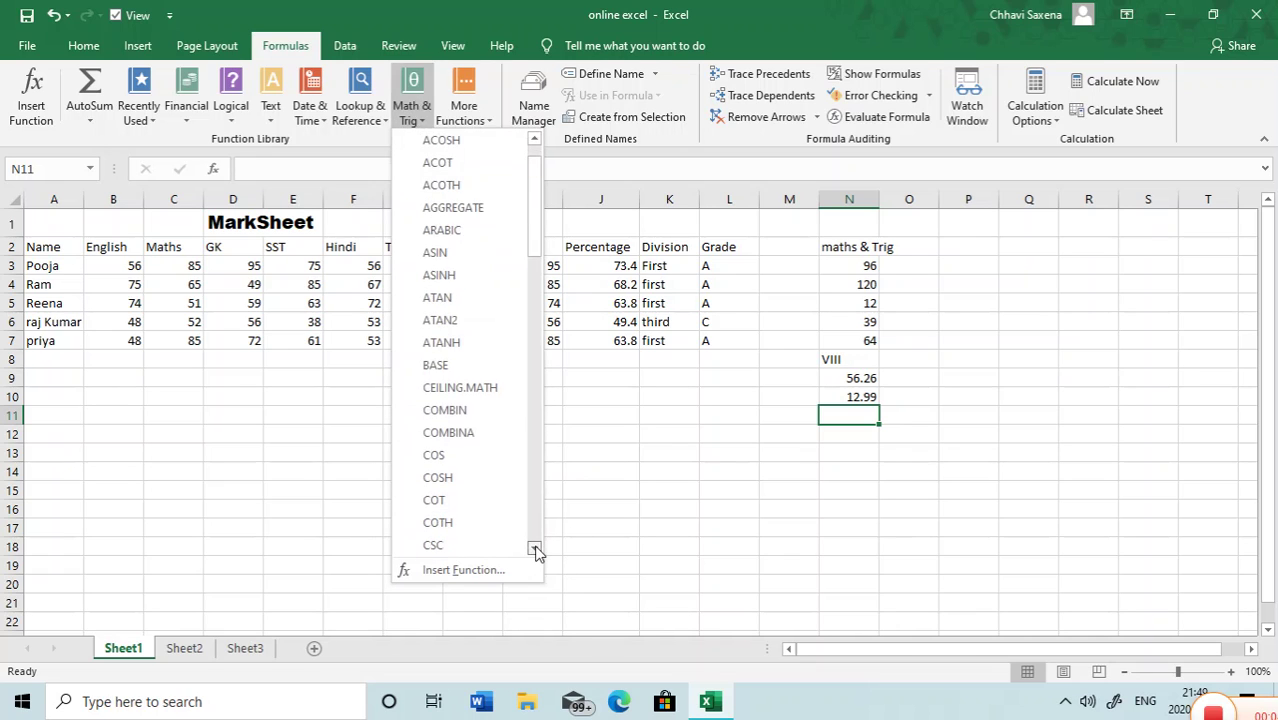
left_click(535, 548)
left_click(535, 548)
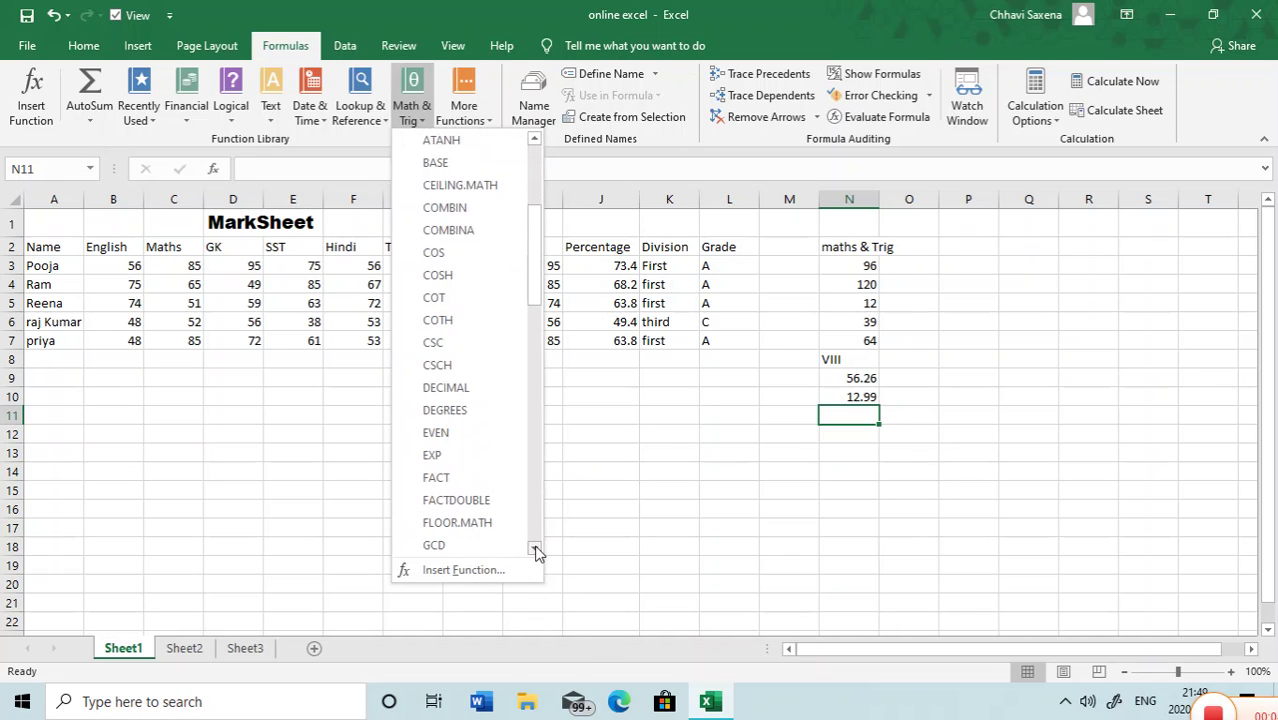
left_click(535, 548)
left_click(535, 548)
left_click(535, 548)
left_click(535, 548)
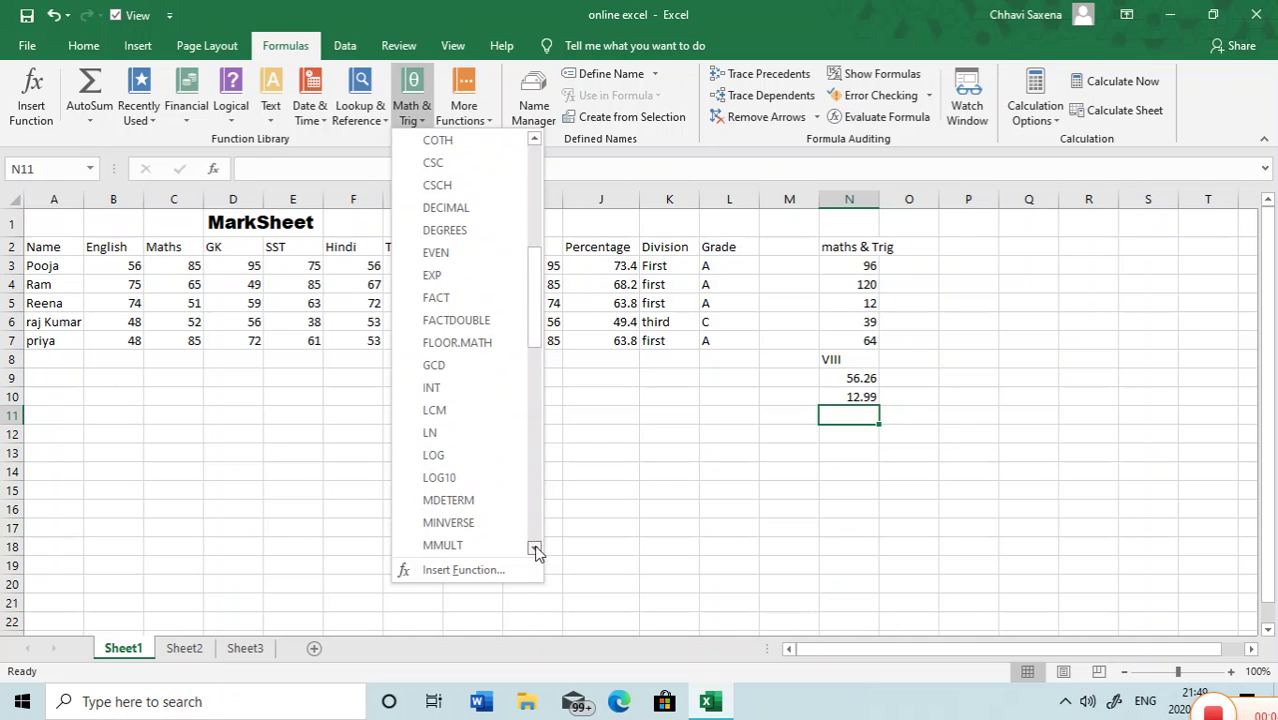
left_click(535, 548)
left_click(535, 548)
left_click(535, 548)
left_click(535, 548)
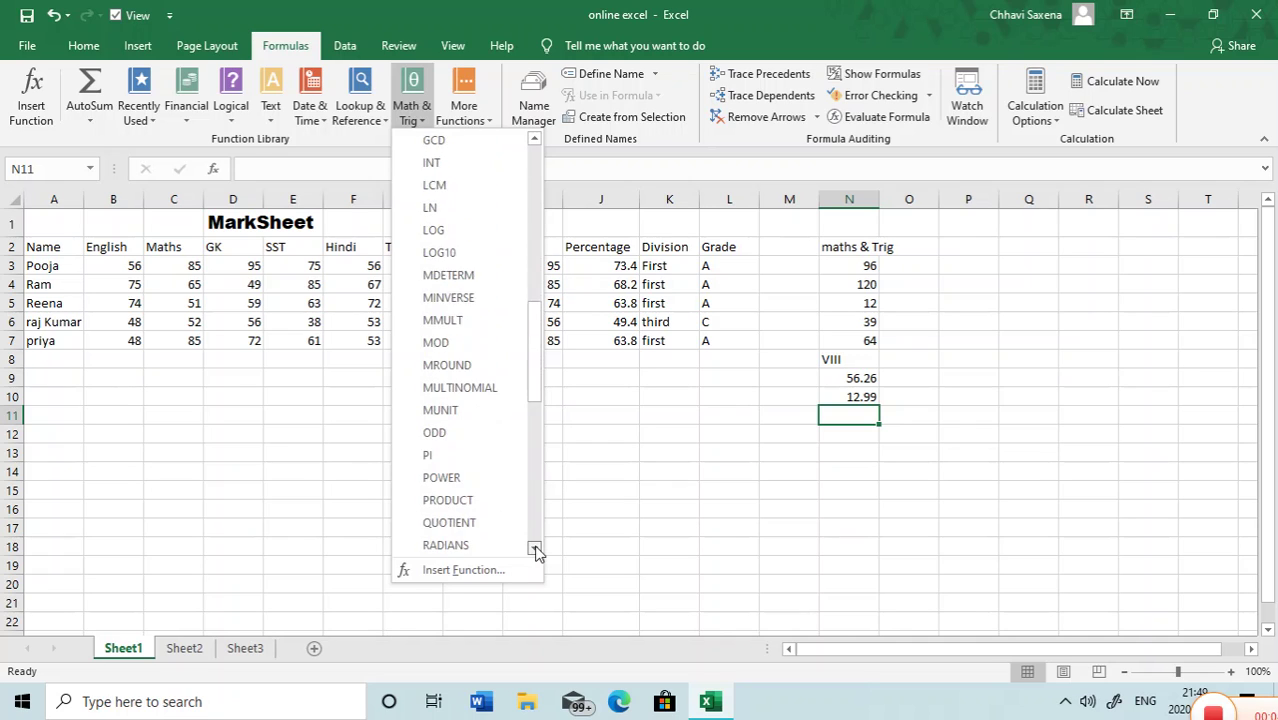
left_click(535, 548)
left_click(535, 548)
left_click(535, 548)
left_click(535, 548)
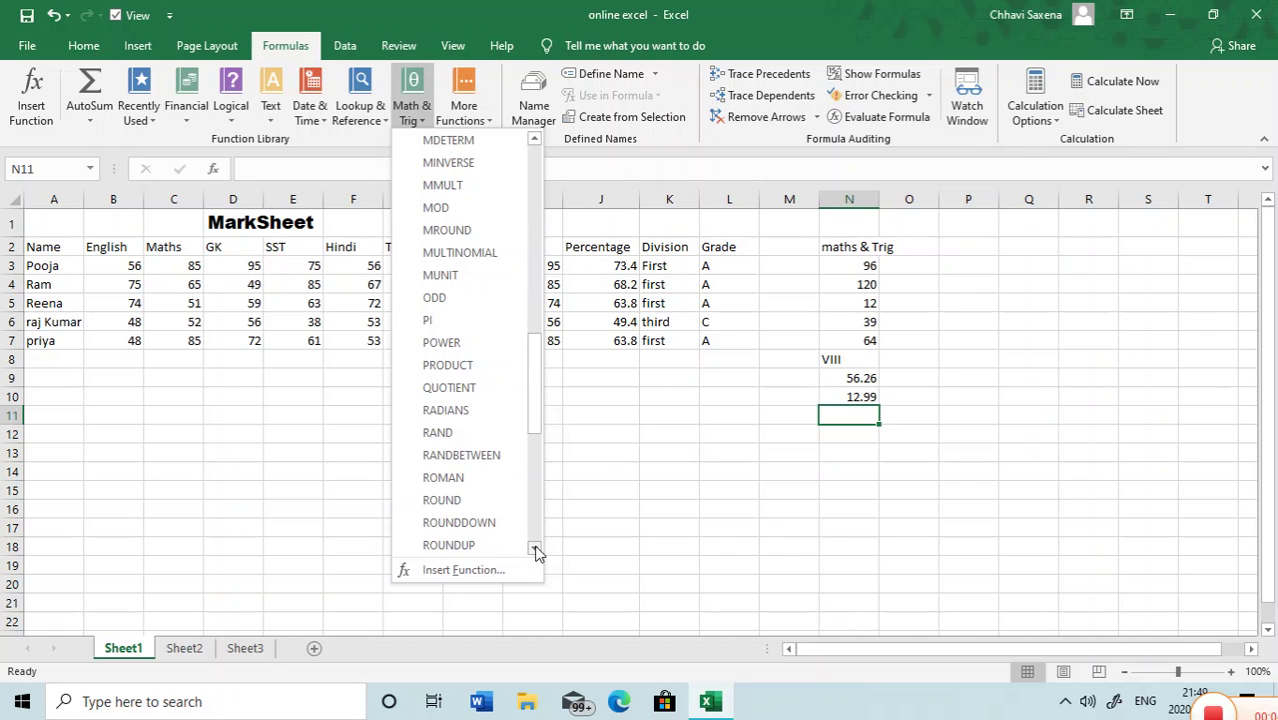
left_click(535, 548)
Insert =ROUNDDOWN(57.99122,2) into N11 so it shows 57.99
left_click(470, 499)
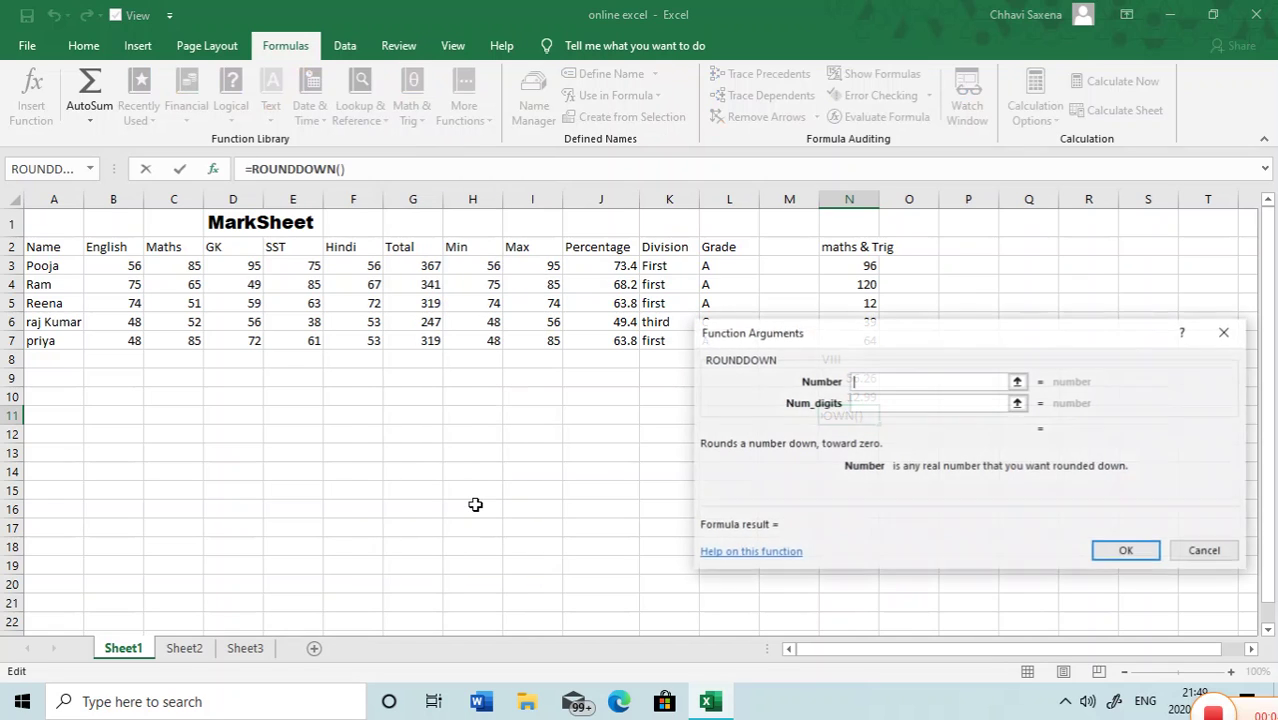
type("57")
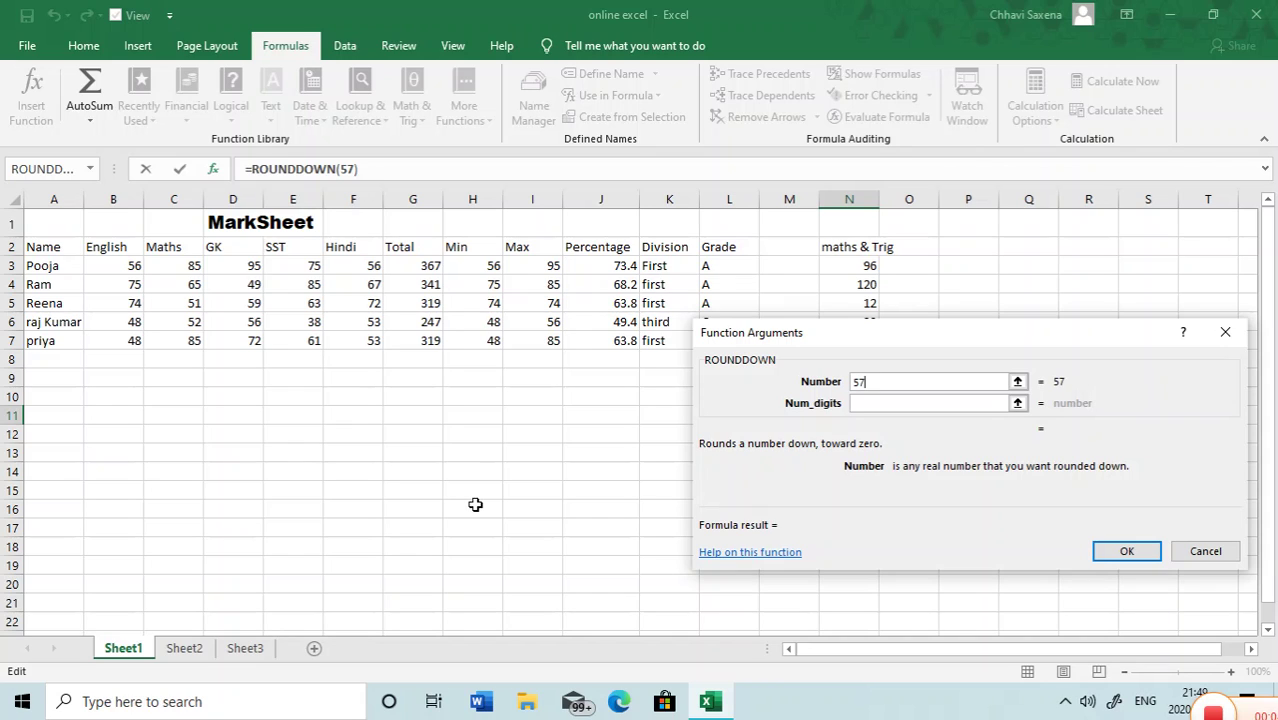
type(".991")
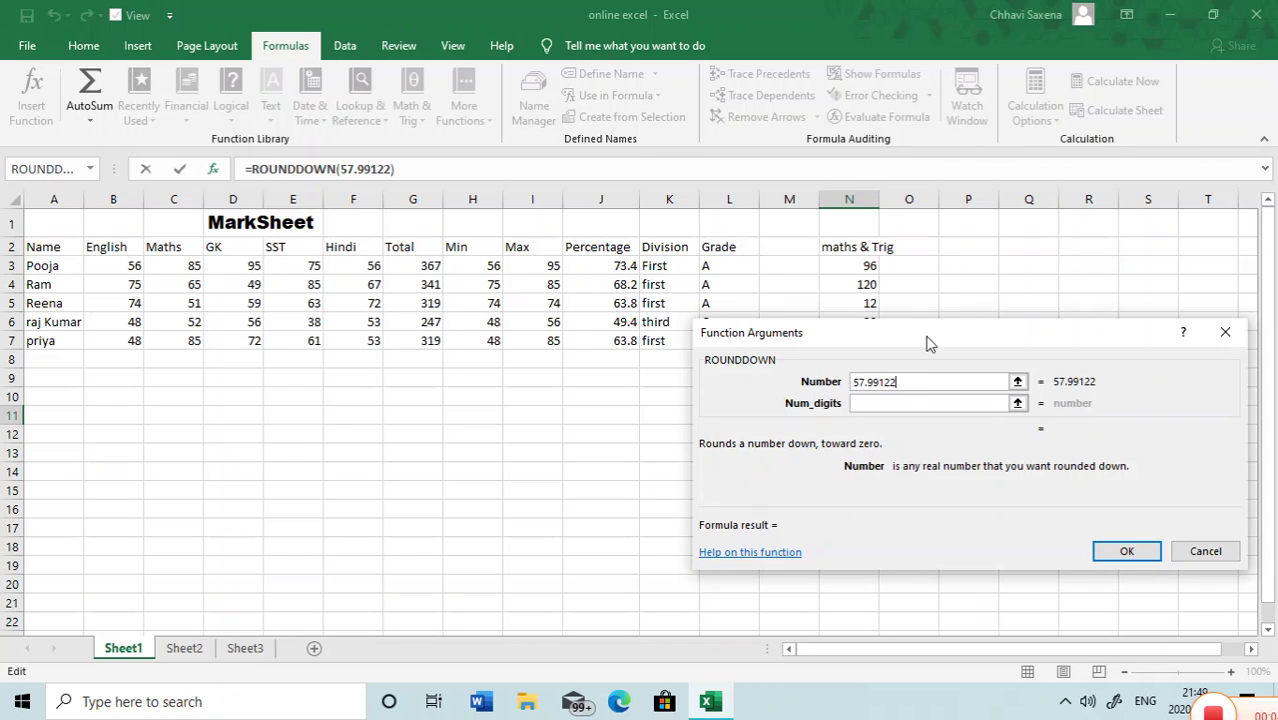
type("2")
left_click(881, 404)
type("2")
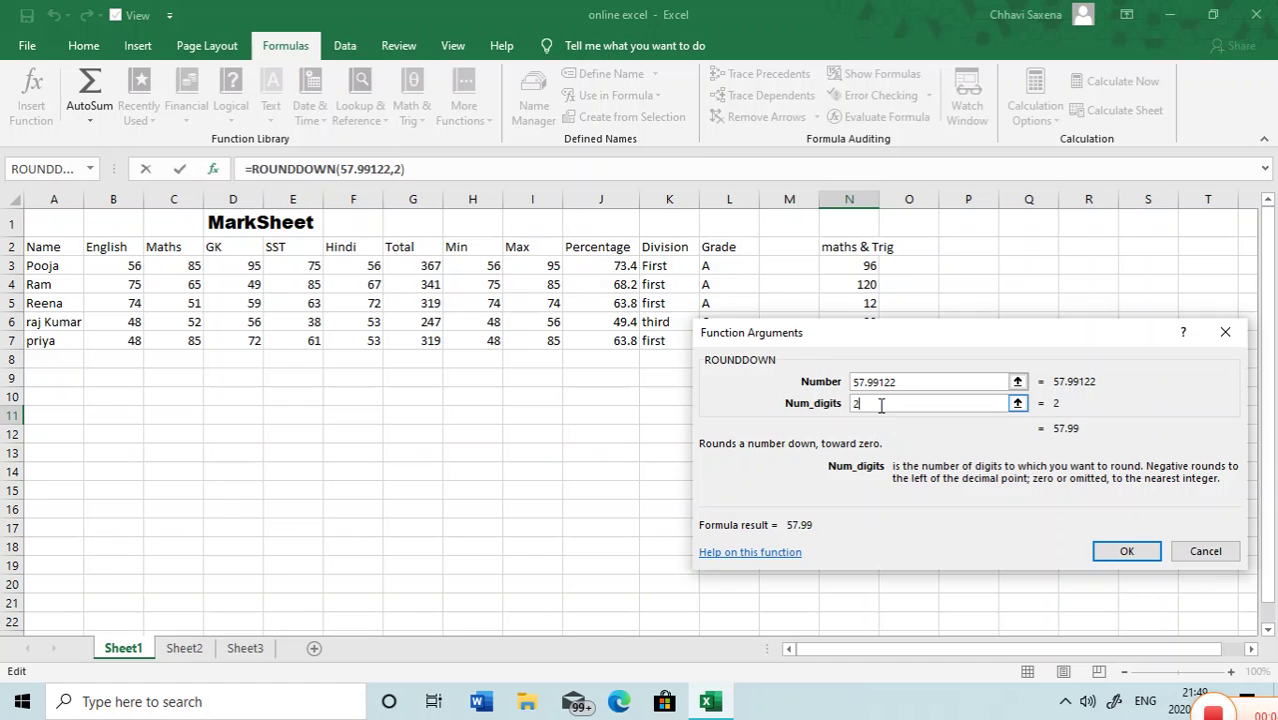
left_click(1127, 551)
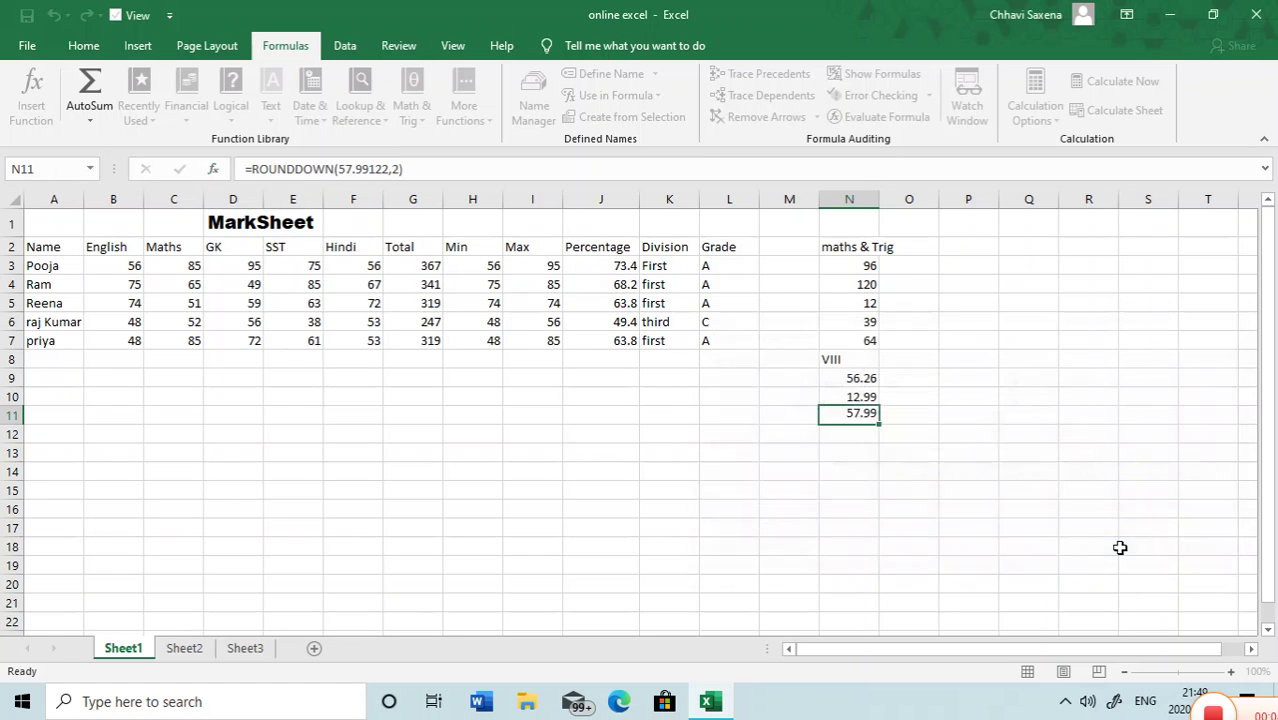
Select N12 and scroll the Math & Trig function list down to SQRT
left_click(850, 431)
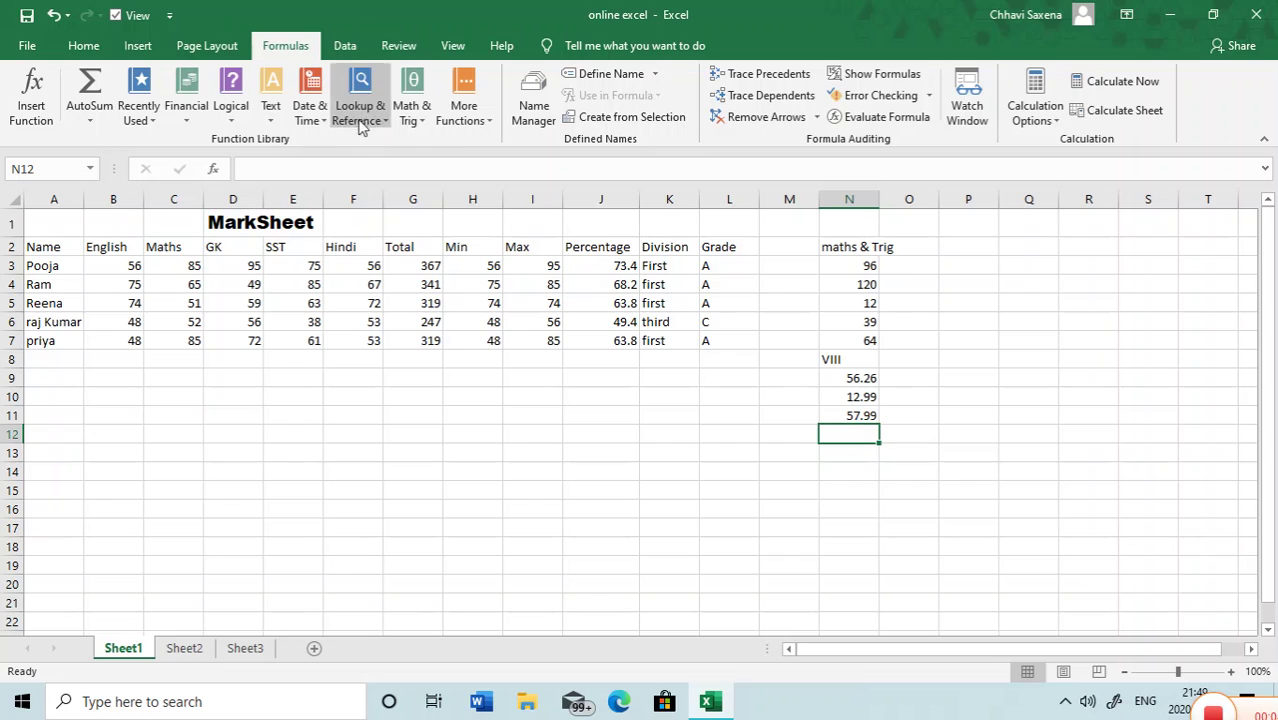
left_click(412, 108)
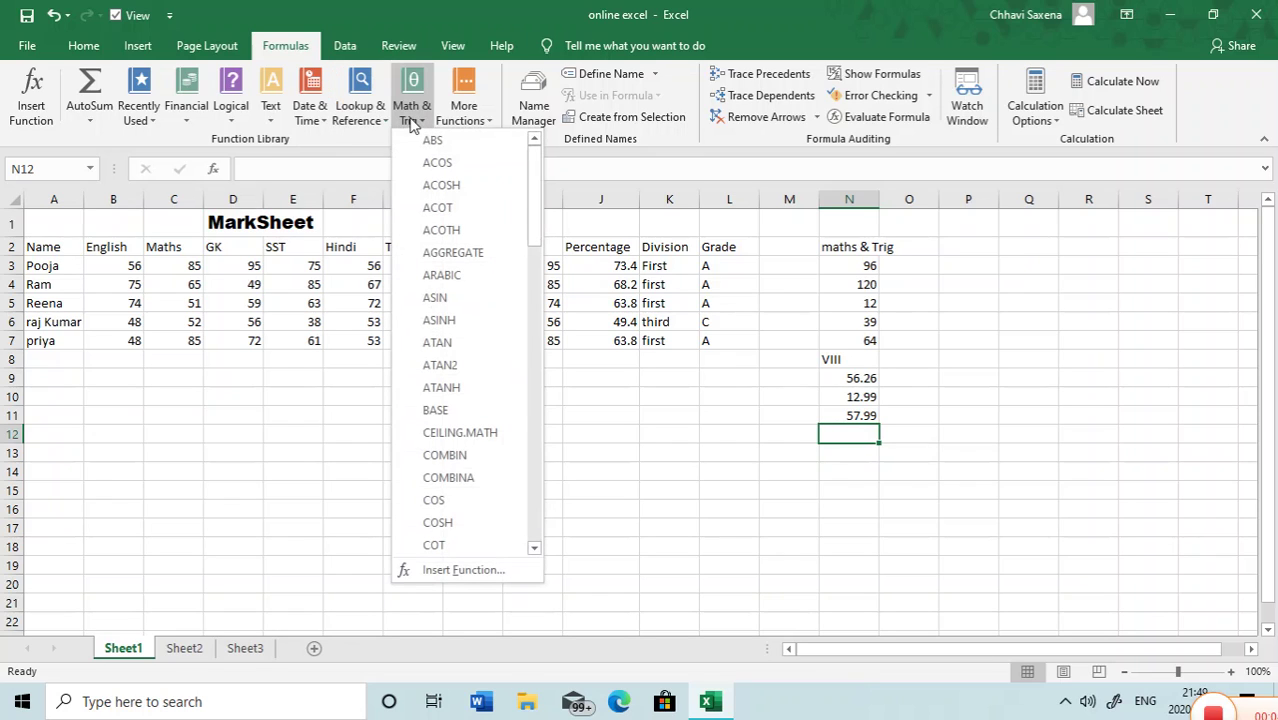
left_click(534, 549)
left_click(534, 549)
double_click(534, 549)
left_click(534, 549)
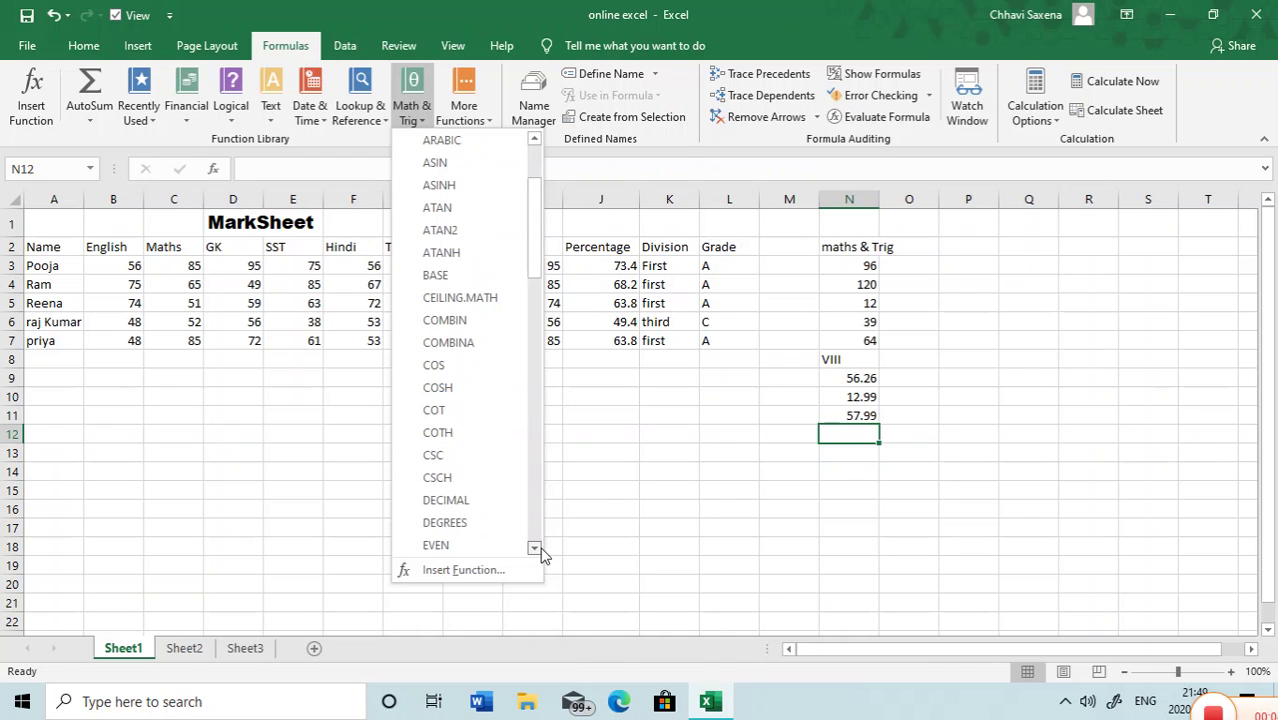
left_click(534, 549)
left_click(534, 549)
left_click(534, 549)
left_click(534, 549)
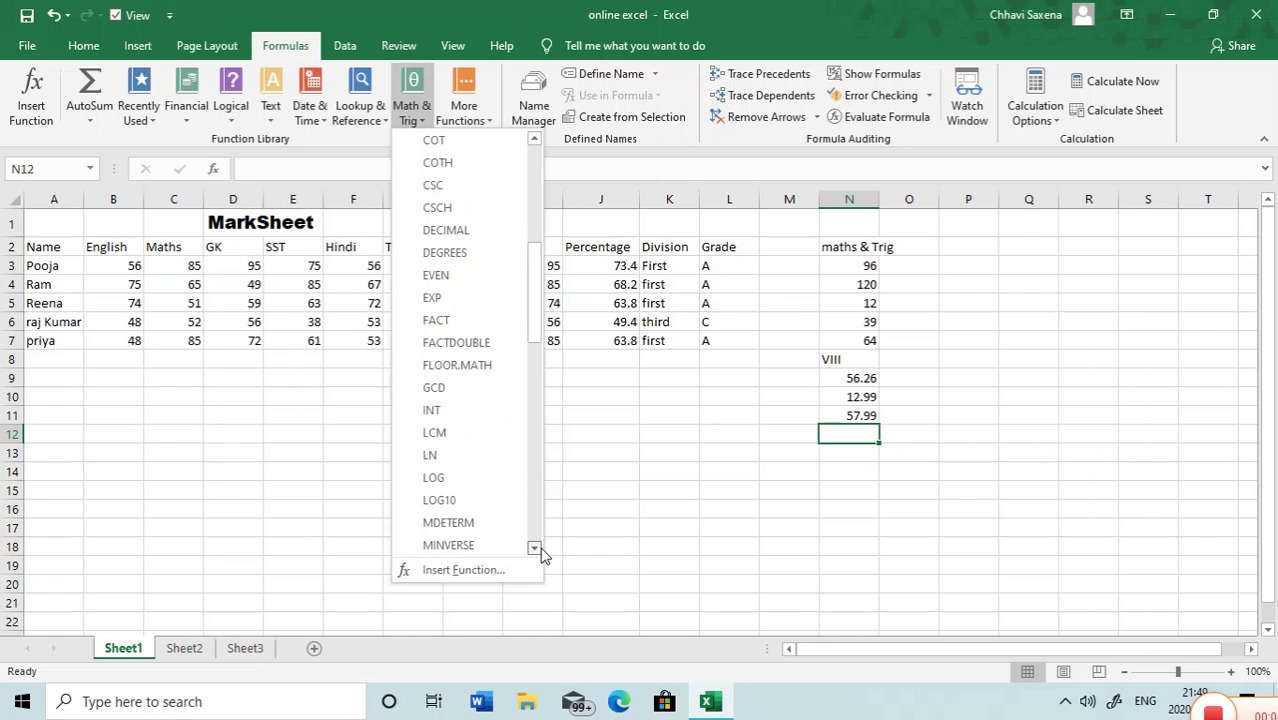
left_click(534, 549)
left_click(534, 549)
left_click(534, 549)
left_click(534, 549)
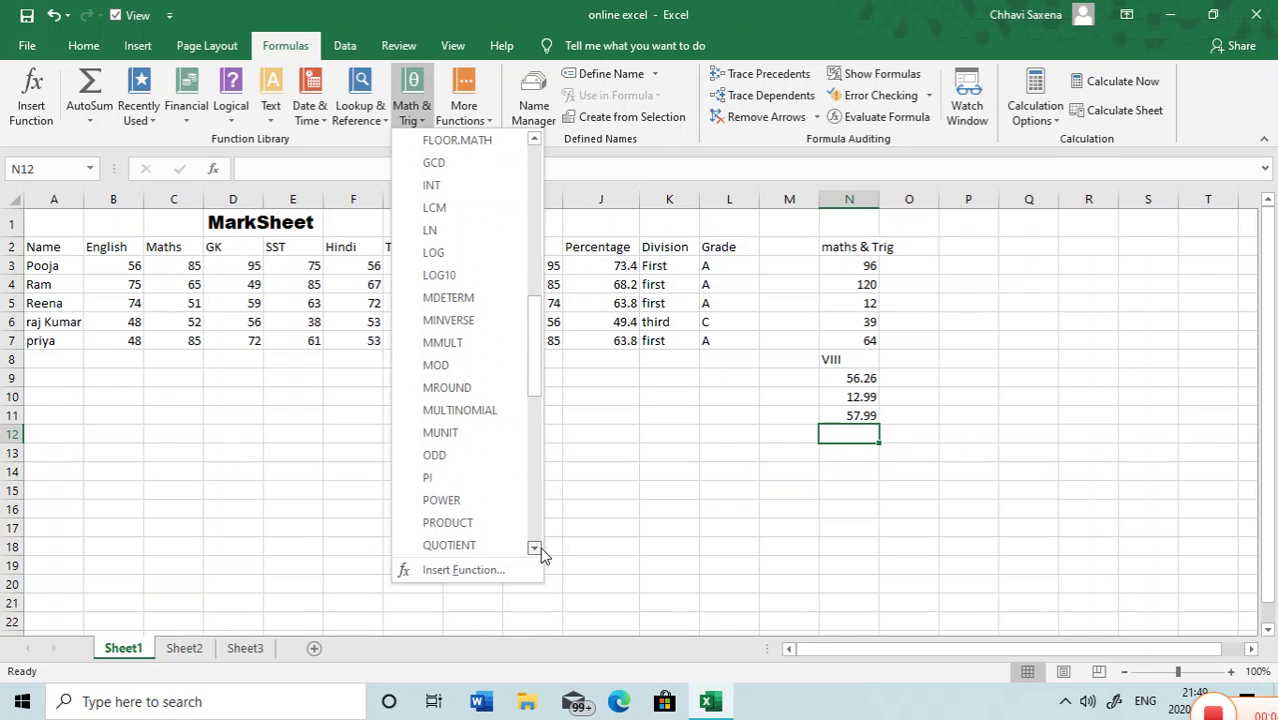
left_click(534, 549)
left_click(534, 549)
left_click(534, 549)
left_click(534, 549)
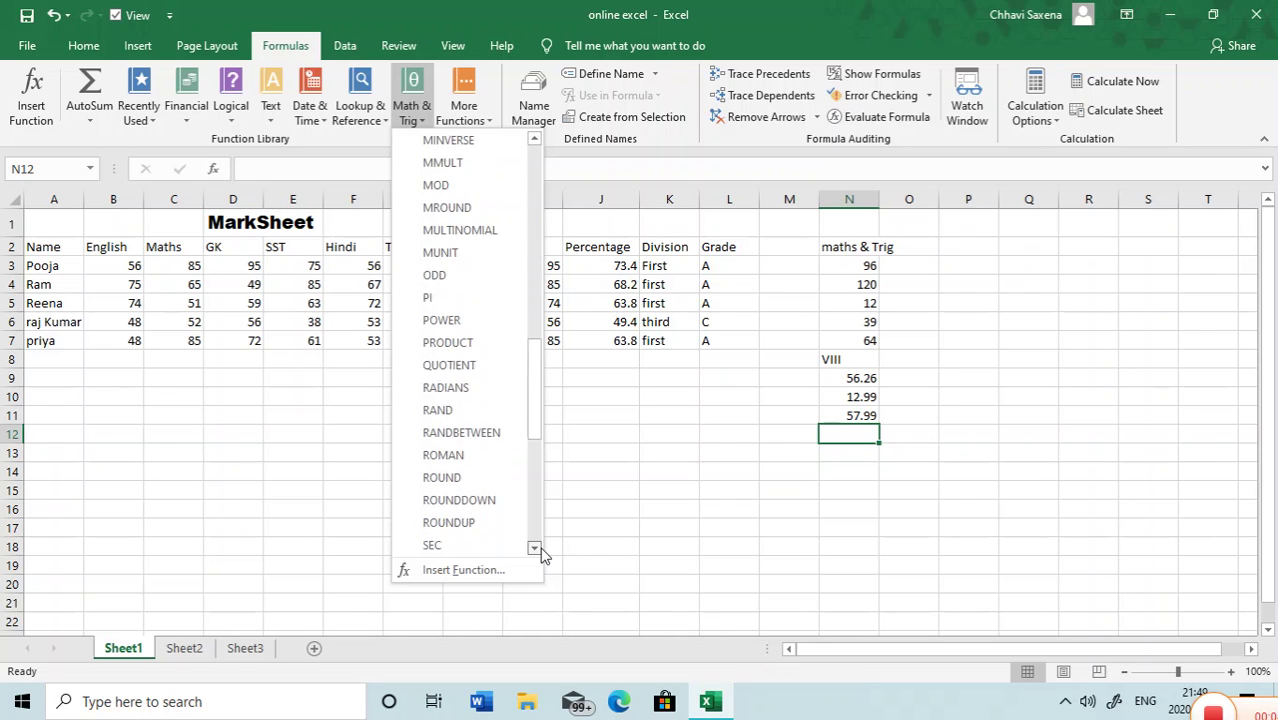
left_click(534, 549)
left_click(534, 549)
left_click(534, 549)
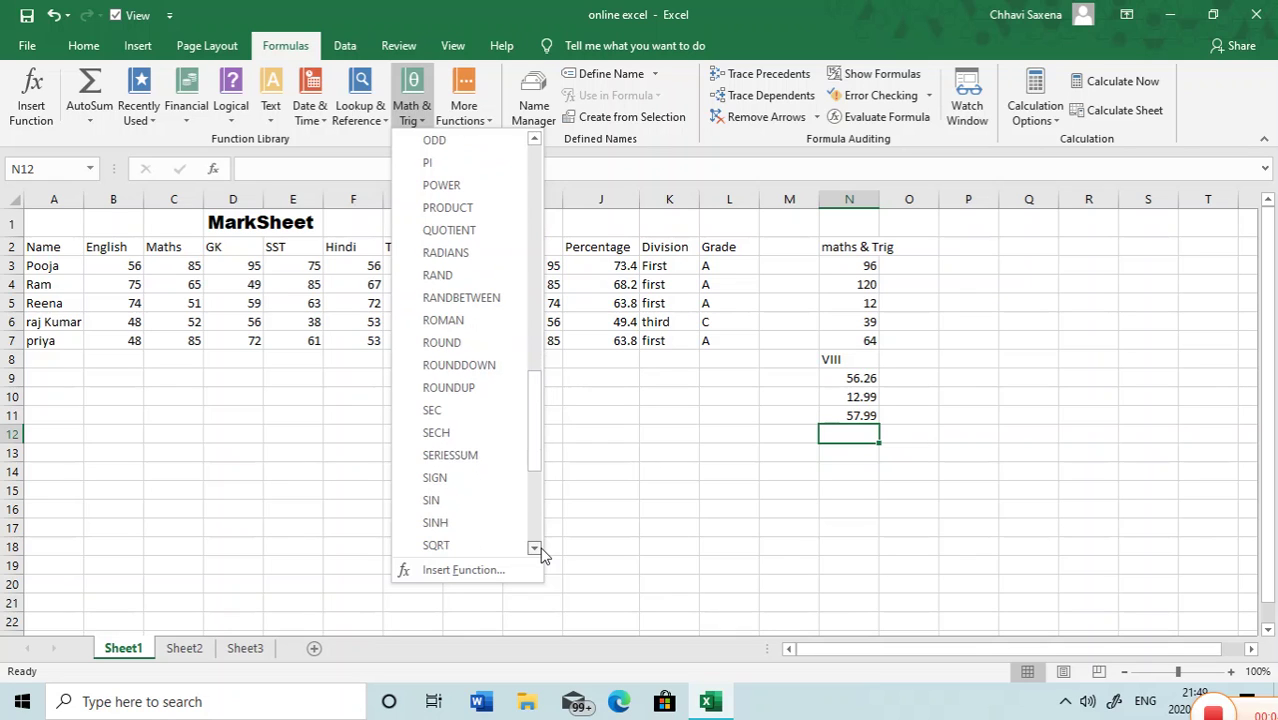
left_click(534, 549)
Insert =SQRT(144) into N12 so it displays 12
left_click(437, 500)
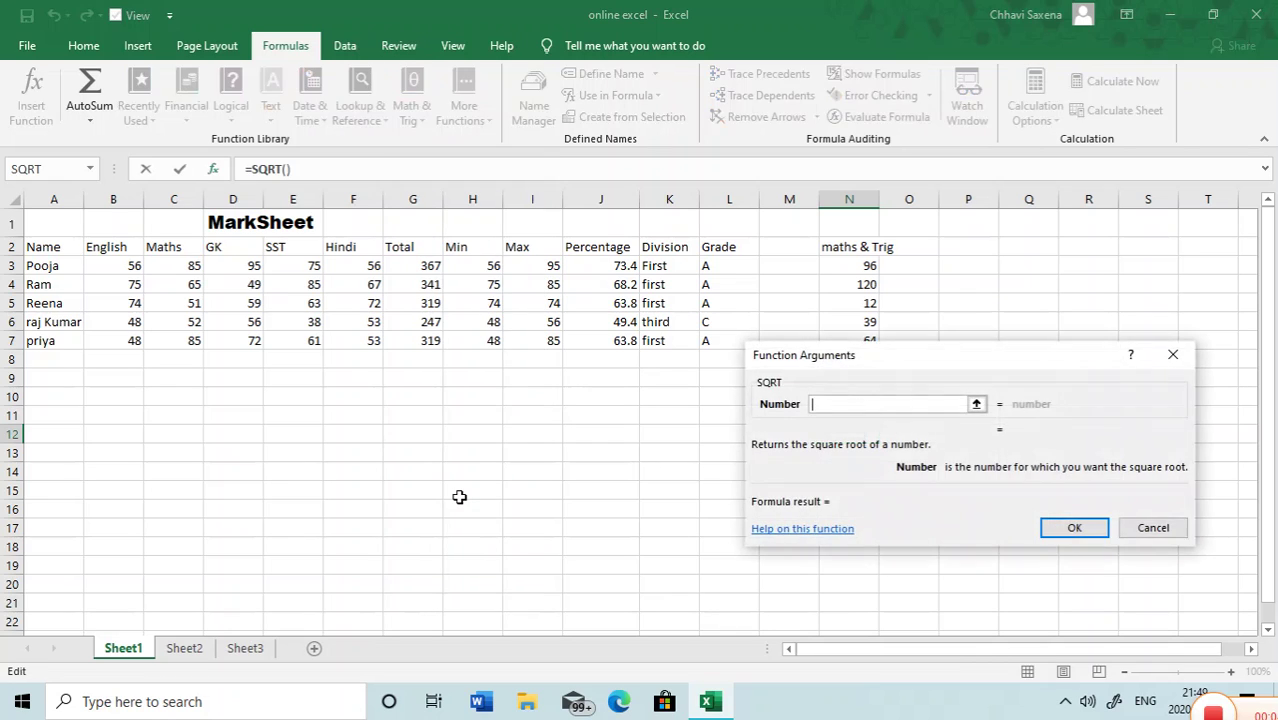
type("36")
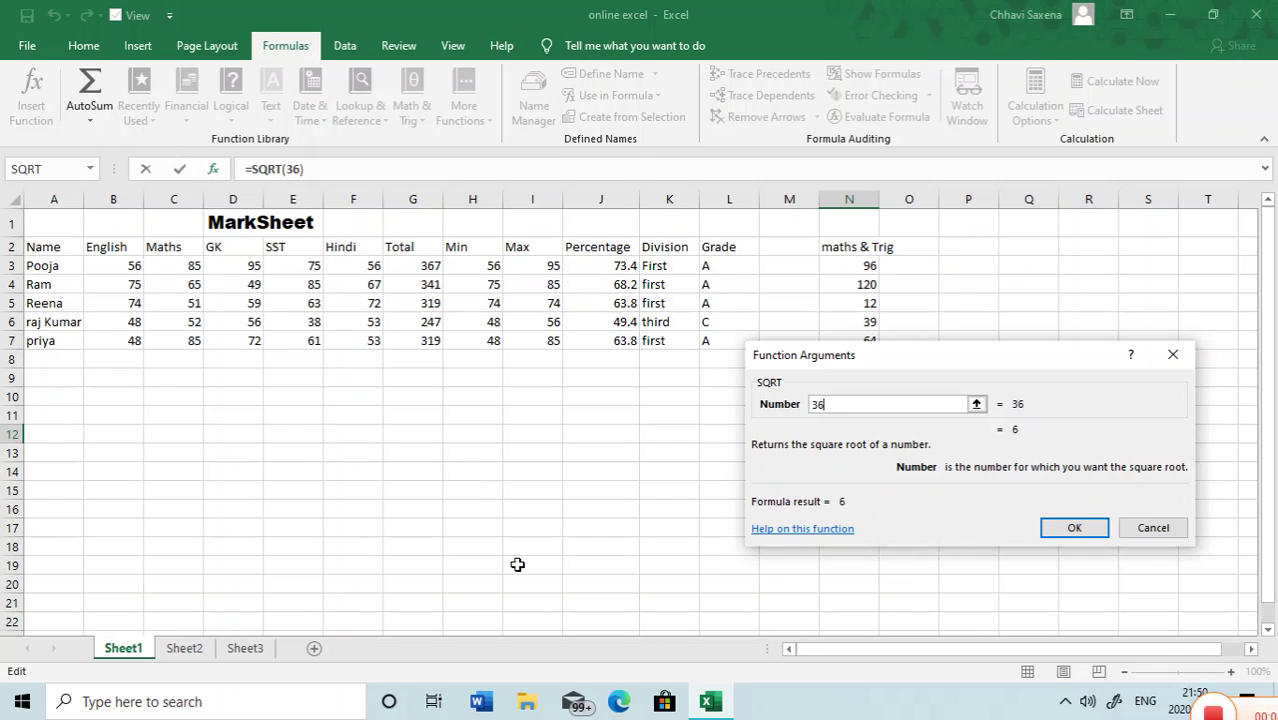
key("BackSpace")
key("BackSpace")
type("15")
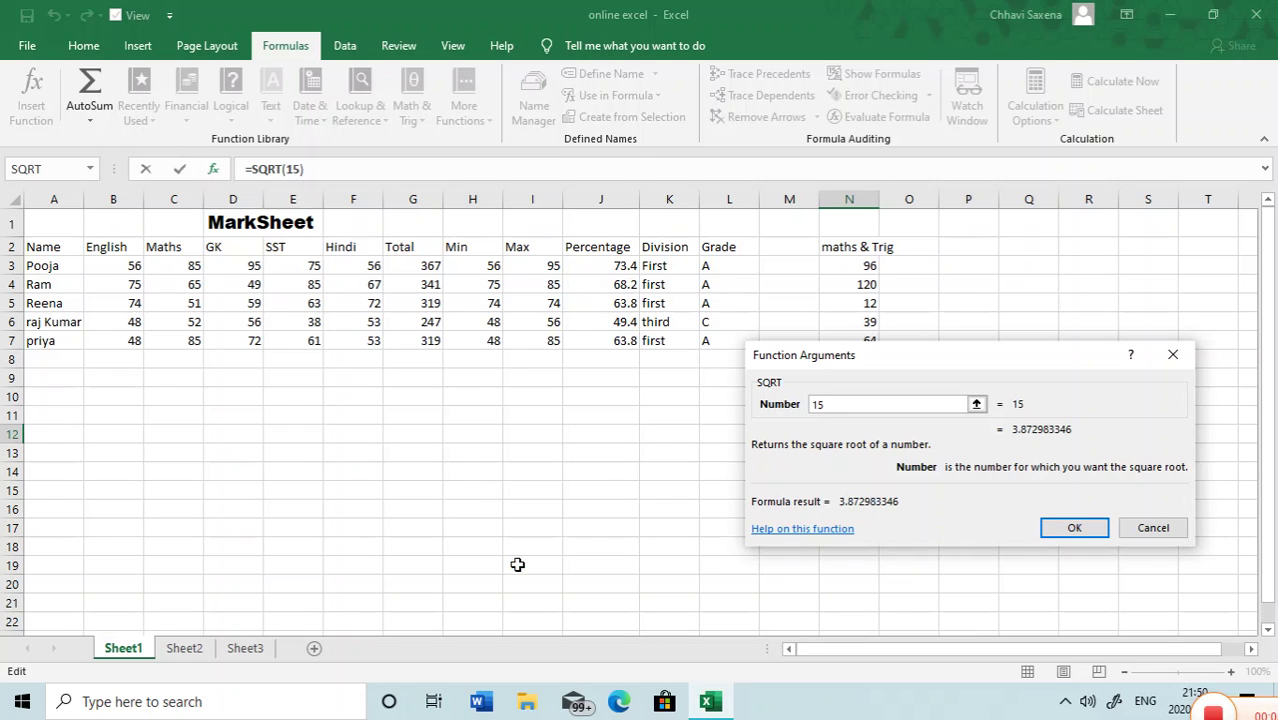
key("BackSpace")
type("44")
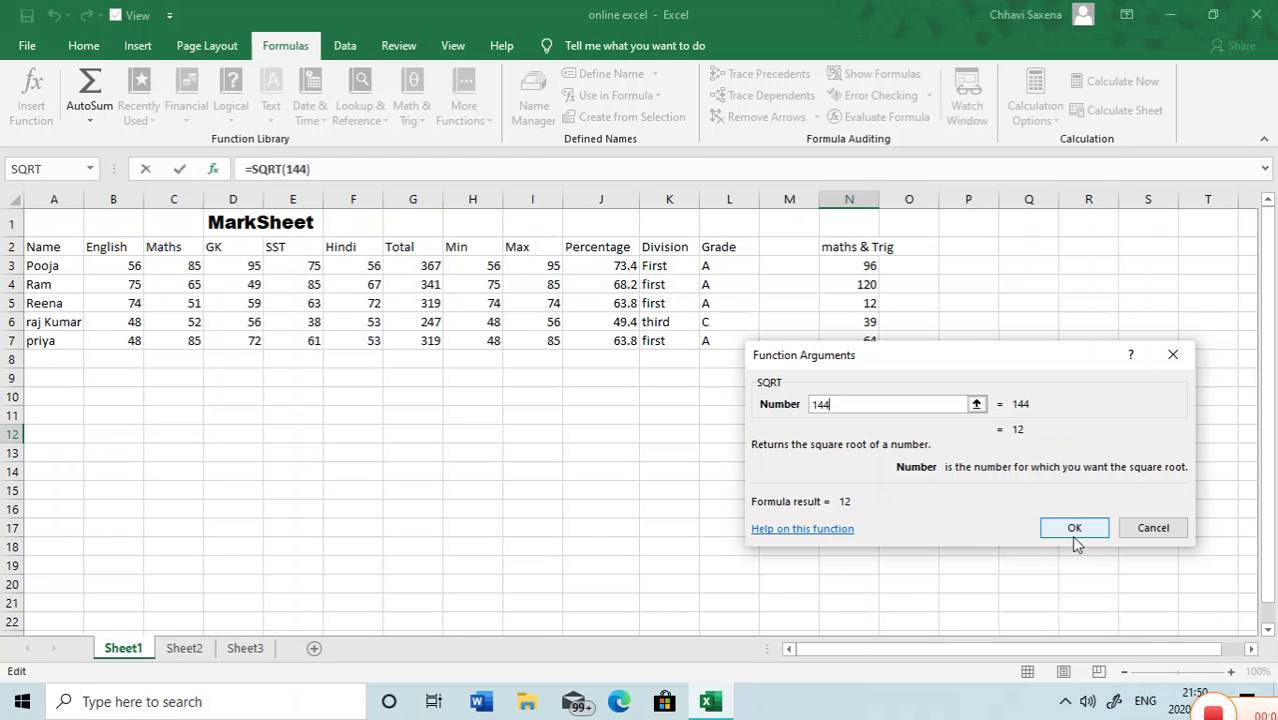
left_click(1074, 528)
left_click(830, 455)
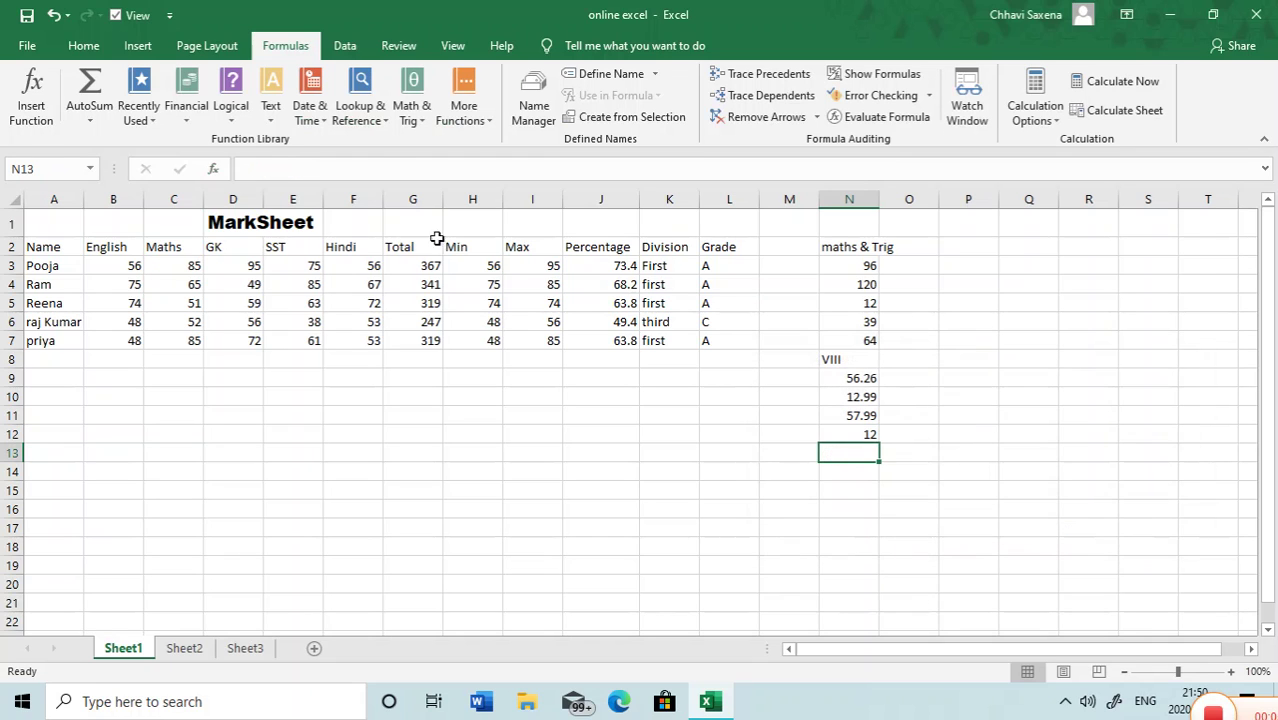
left_click(403, 109)
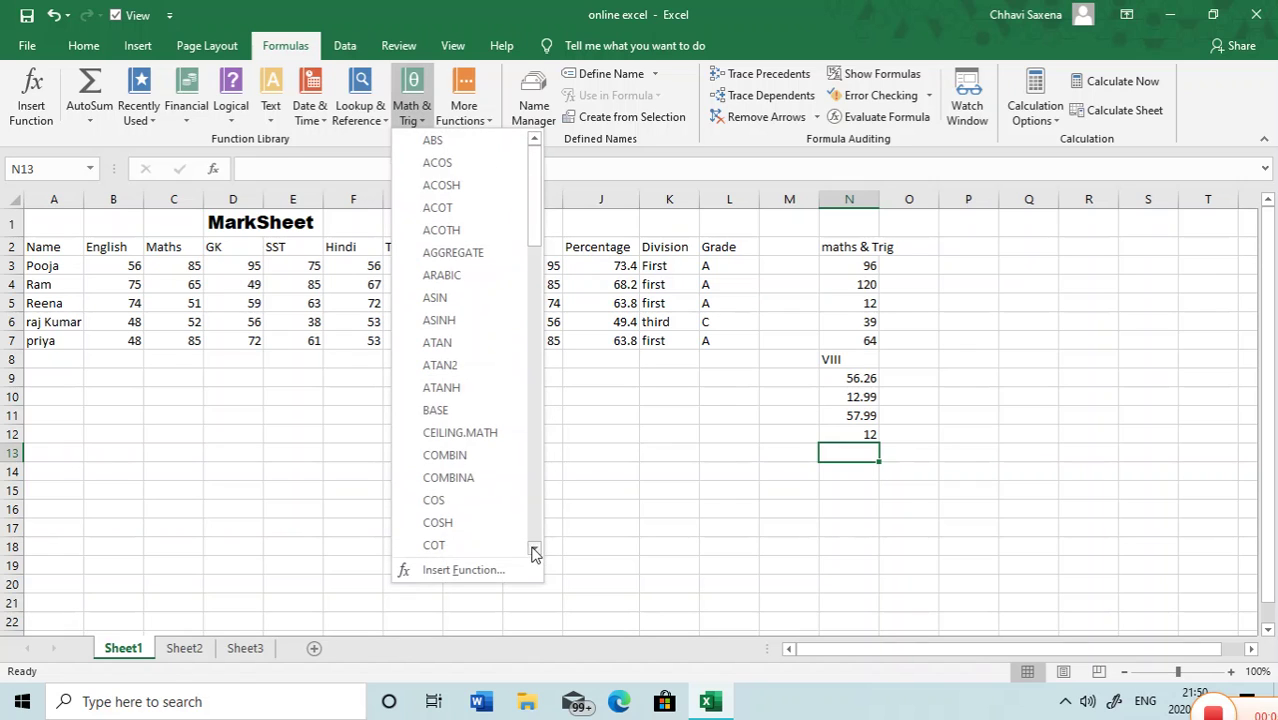
left_click(534, 548)
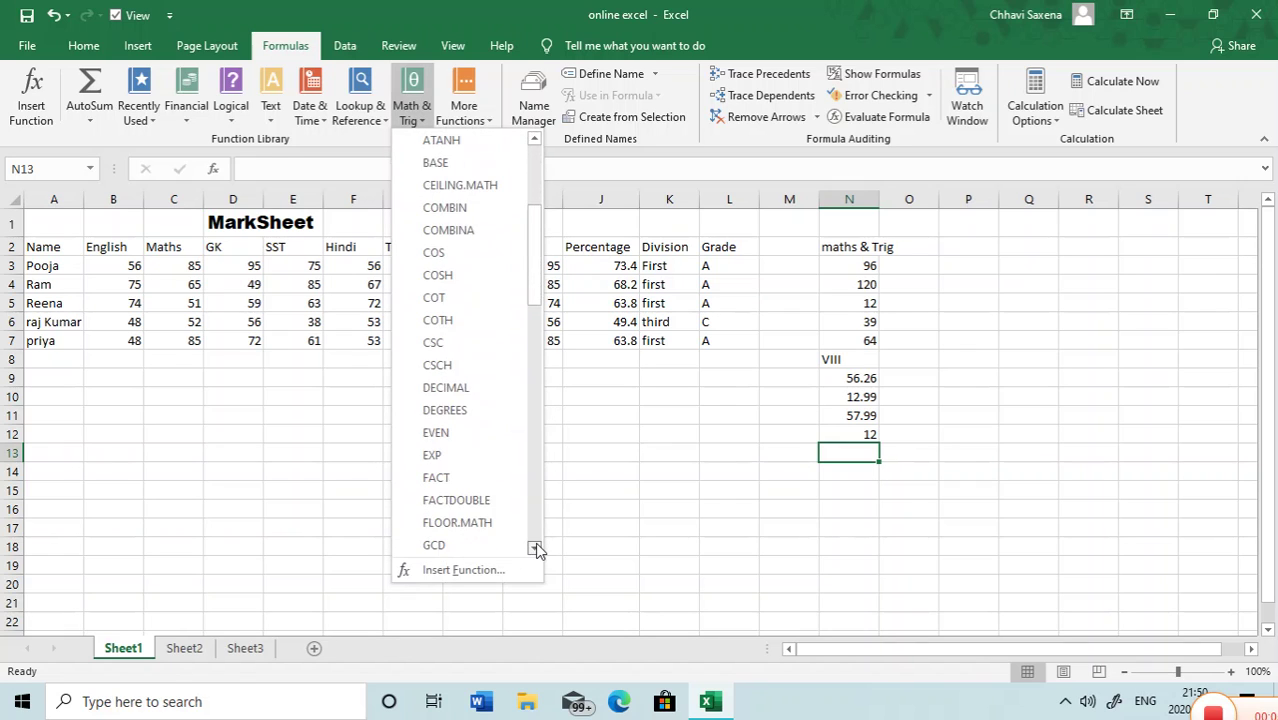
left_click_drag(535, 545, 535, 545)
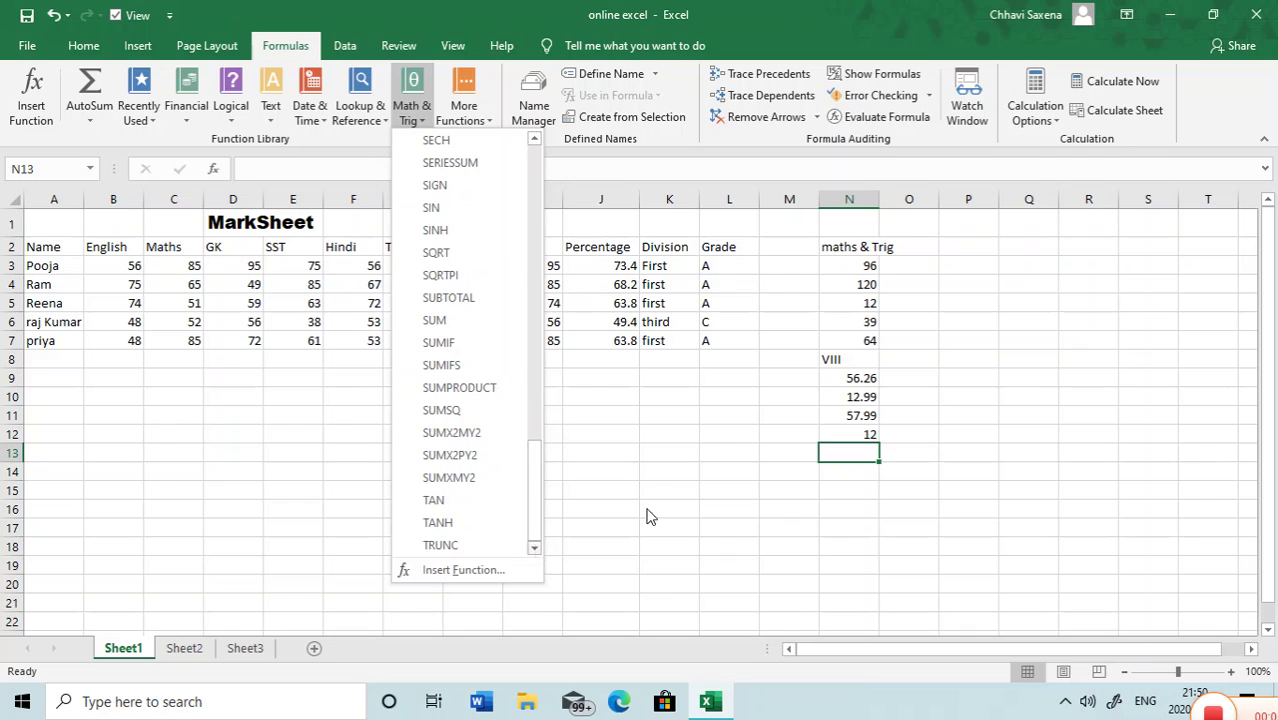
left_click(736, 468)
left_click(730, 470)
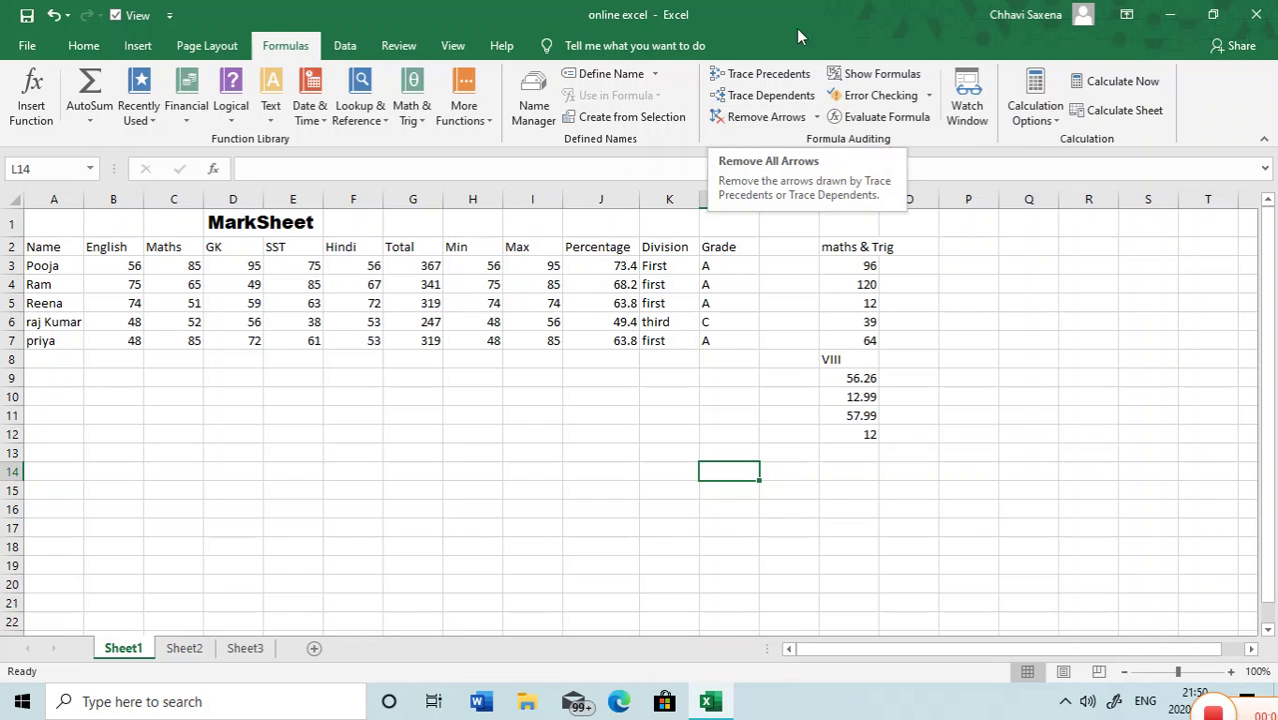
Enter the long ten-digit number into cell G14
left_click(420, 478)
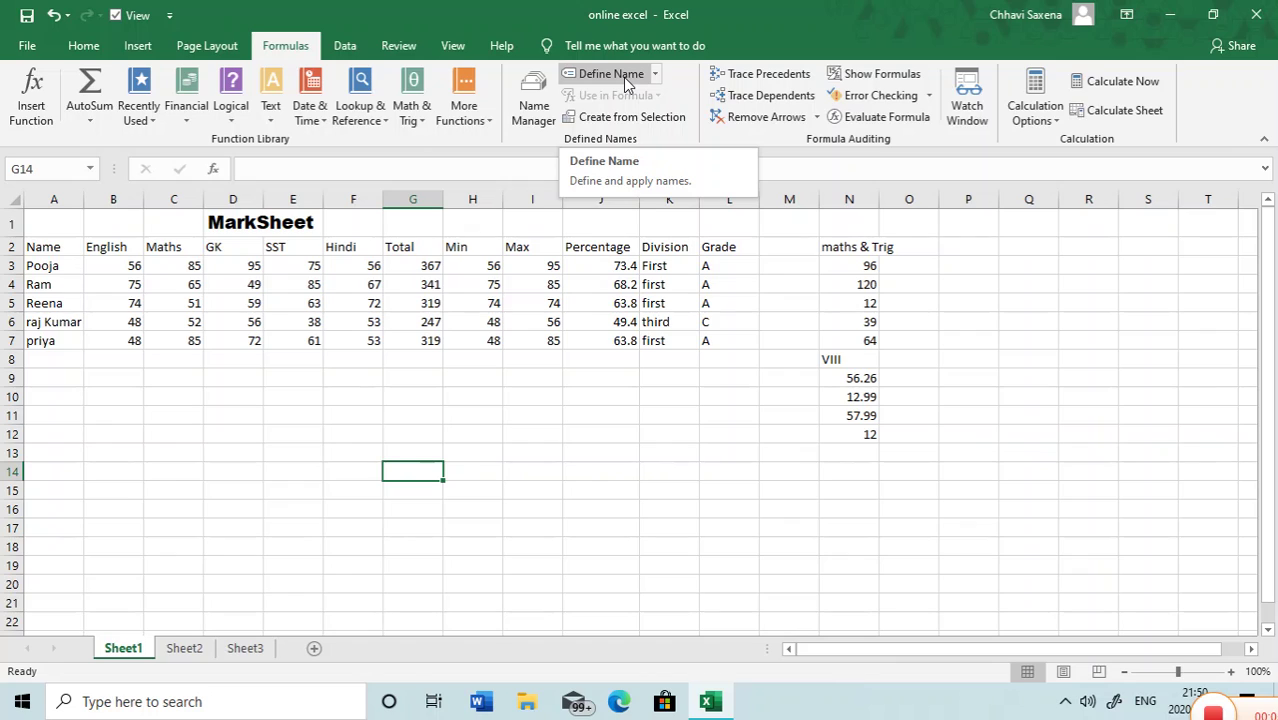
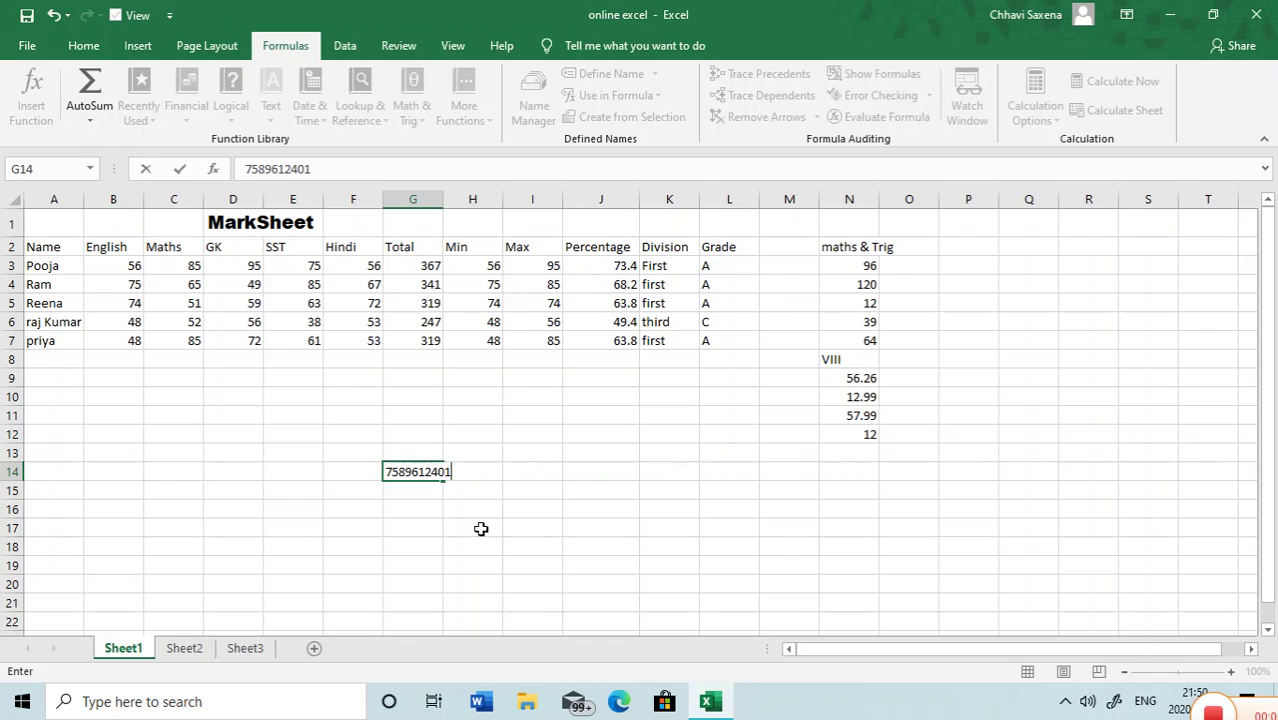
left_click(424, 493)
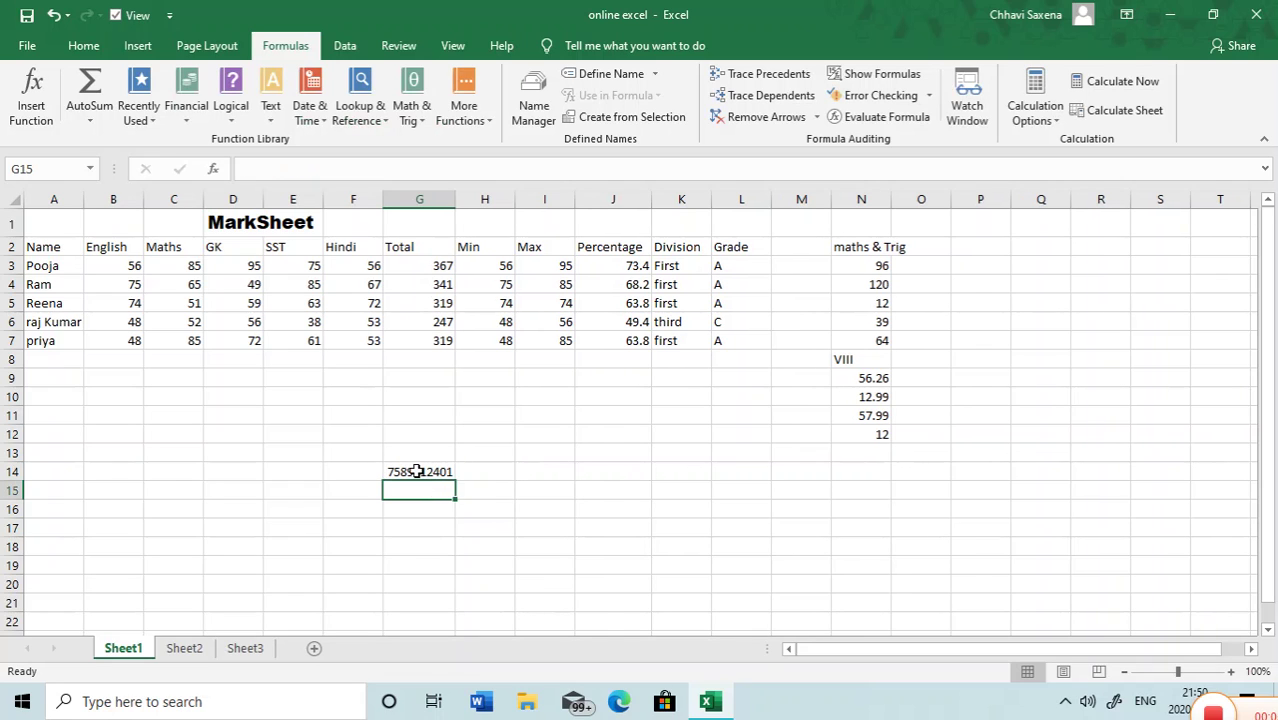
left_click(417, 471)
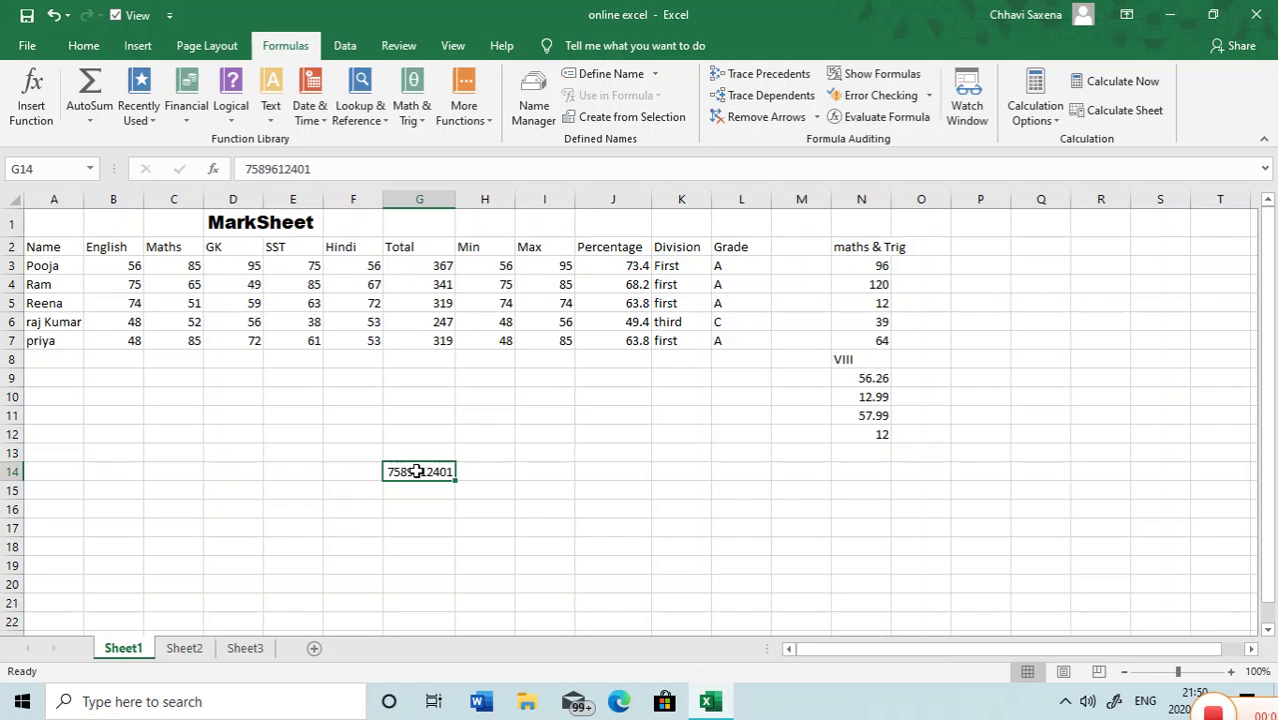
left_click(545, 490)
left_click(656, 443)
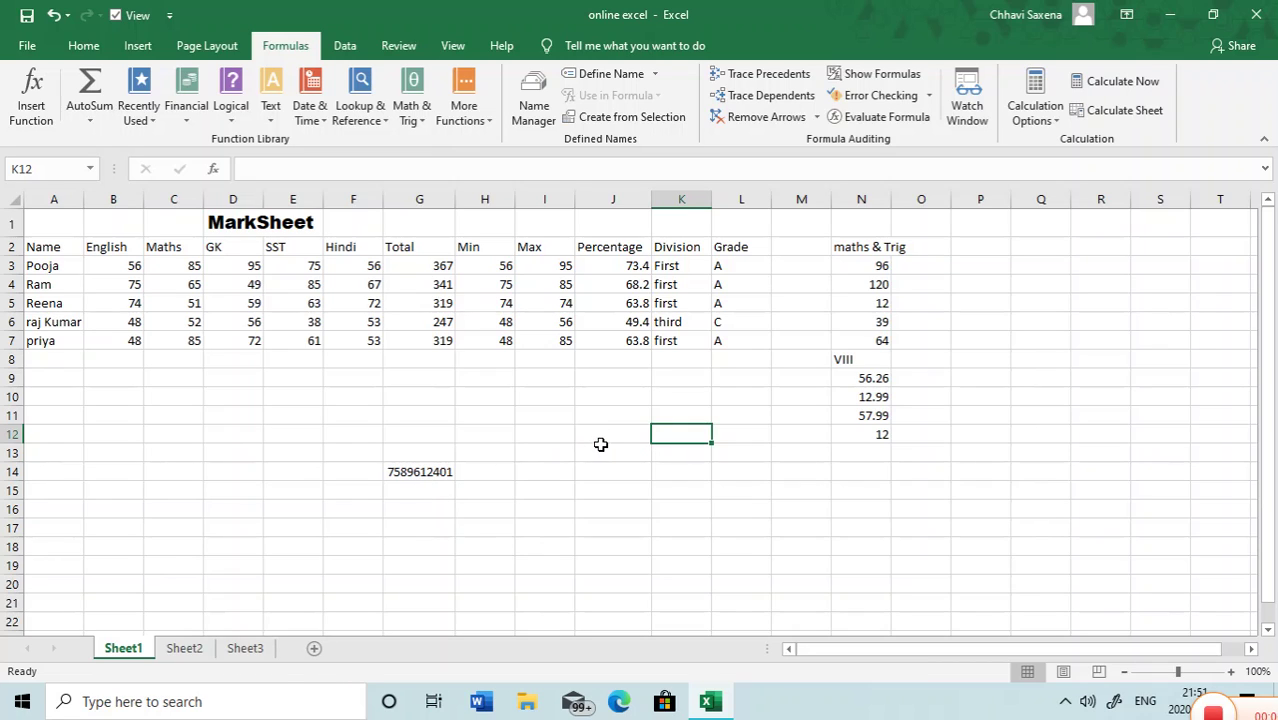
Define the workbook-scoped name ok referring to Sheet1!$G$14
left_click(417, 473)
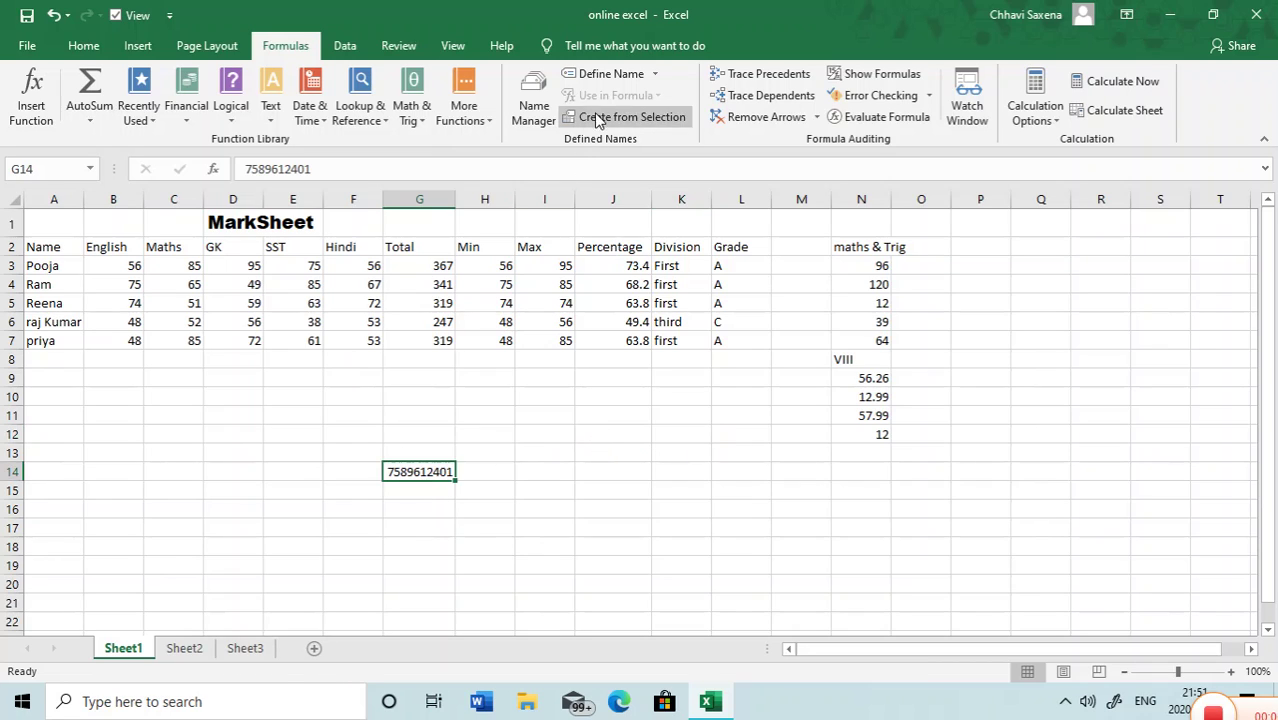
left_click(597, 78)
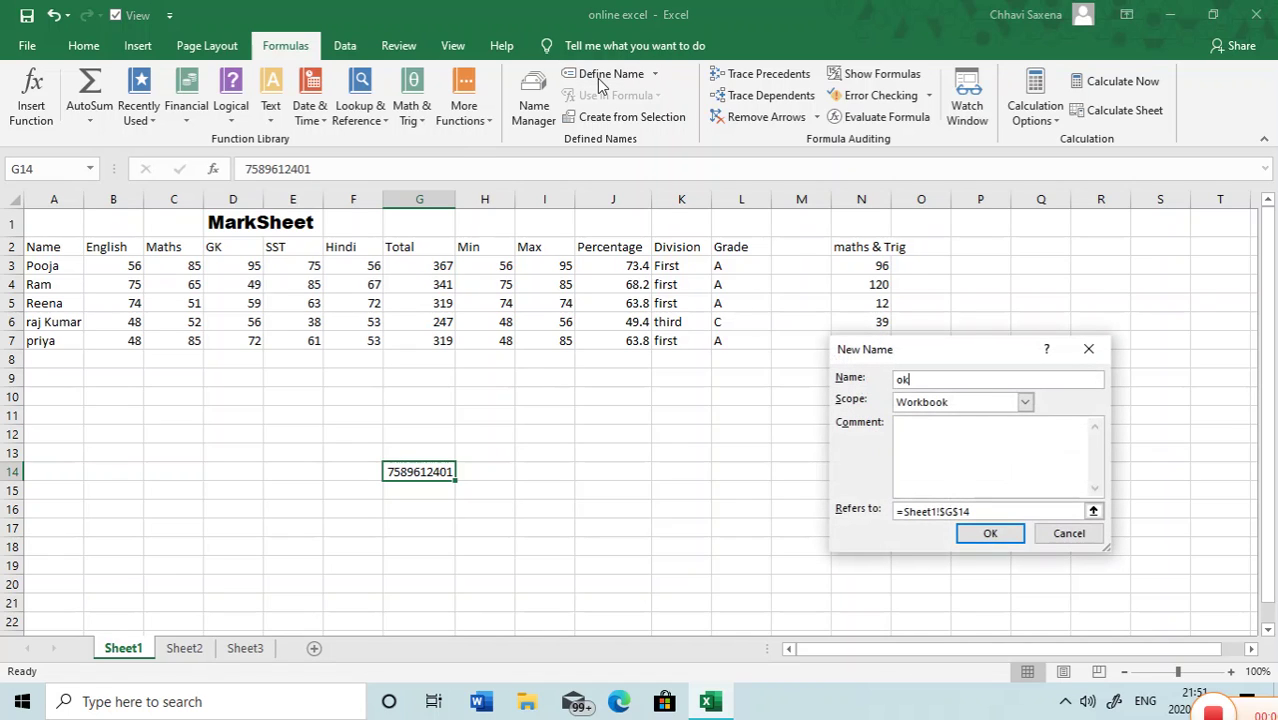
left_click(996, 538)
left_click(993, 390)
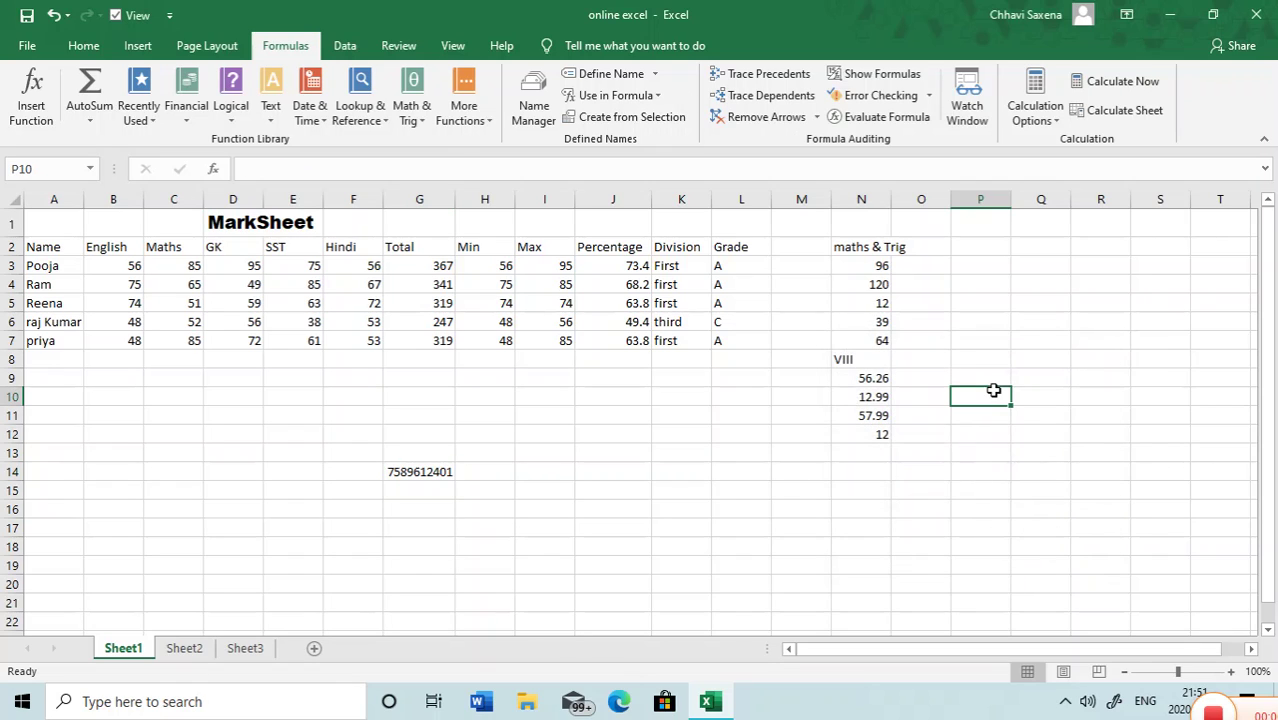
Enter =ok in P10 on Sheet1 using the defined name
left_click(652, 97)
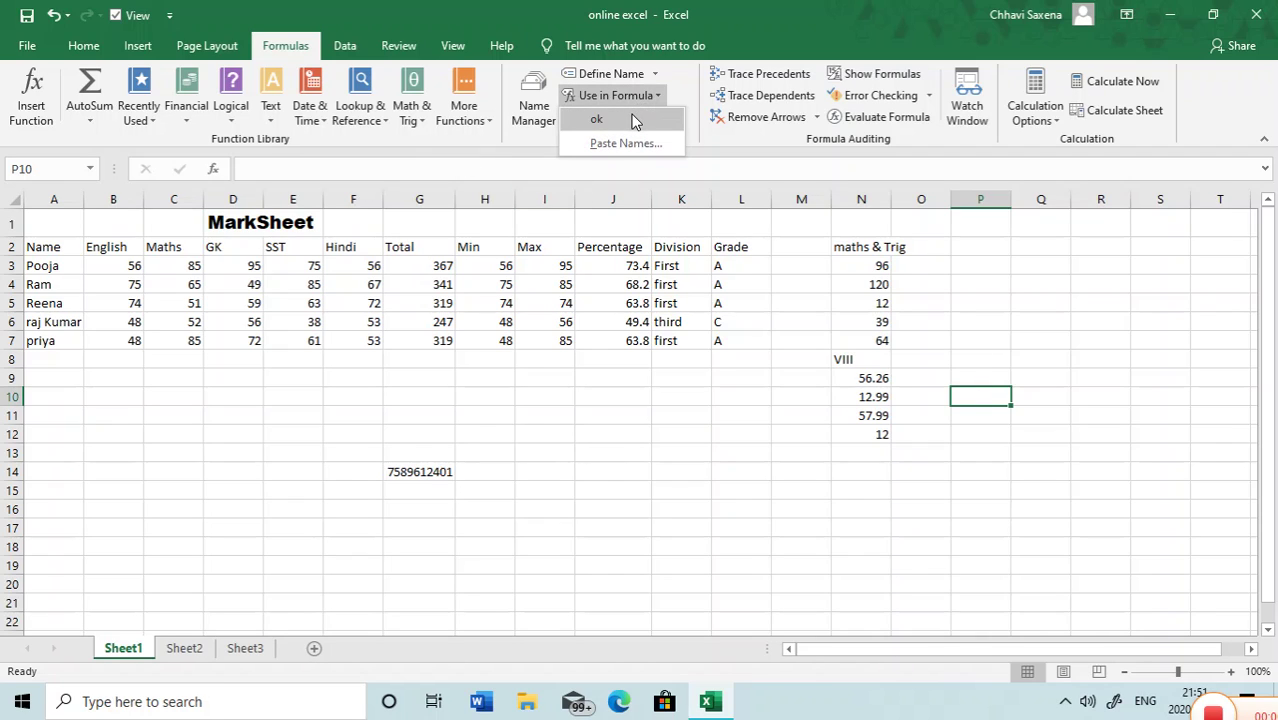
left_click(596, 119)
key("Return")
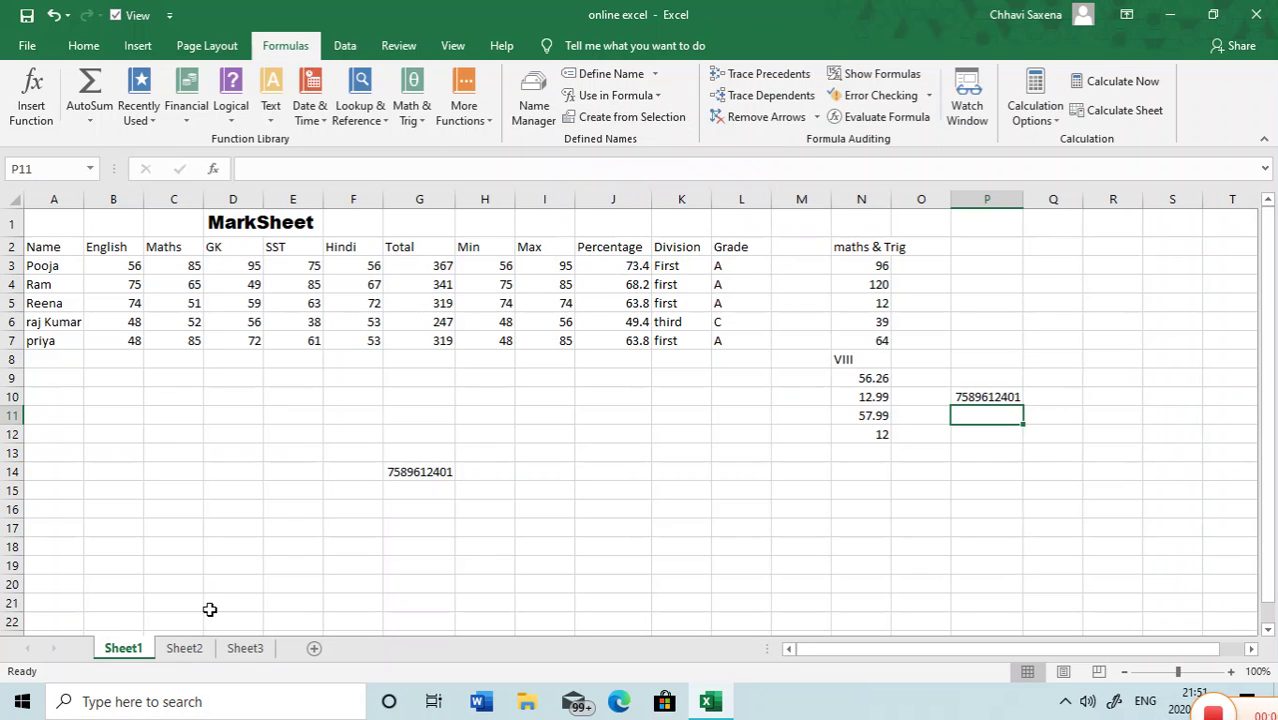
Enter =ok in E12 on the Sheet2 Salary Slip
left_click(186, 649)
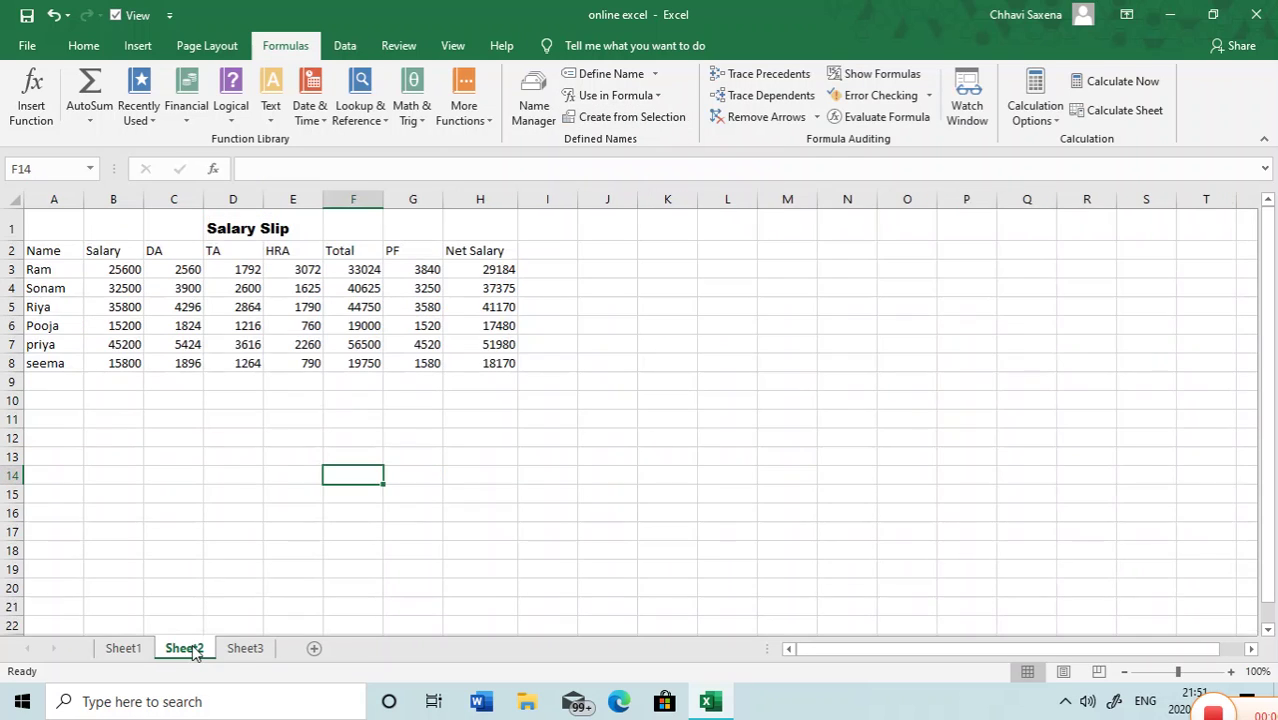
left_click(280, 434)
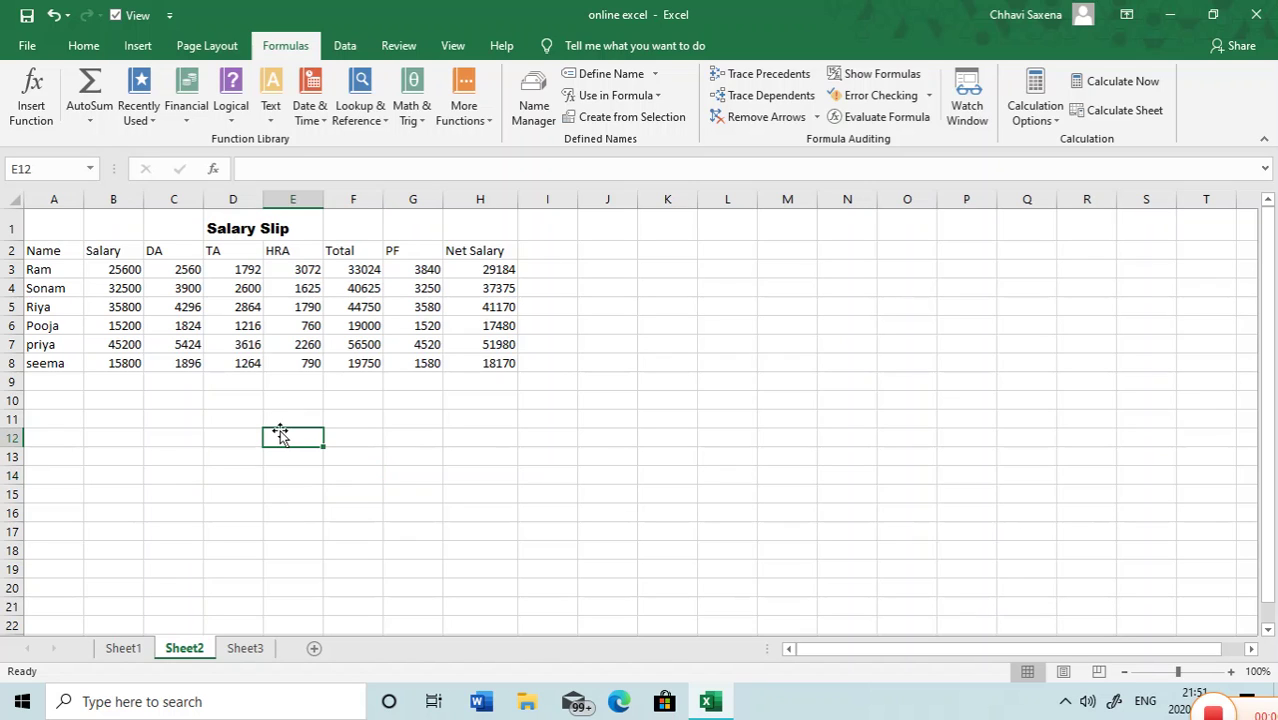
left_click(616, 100)
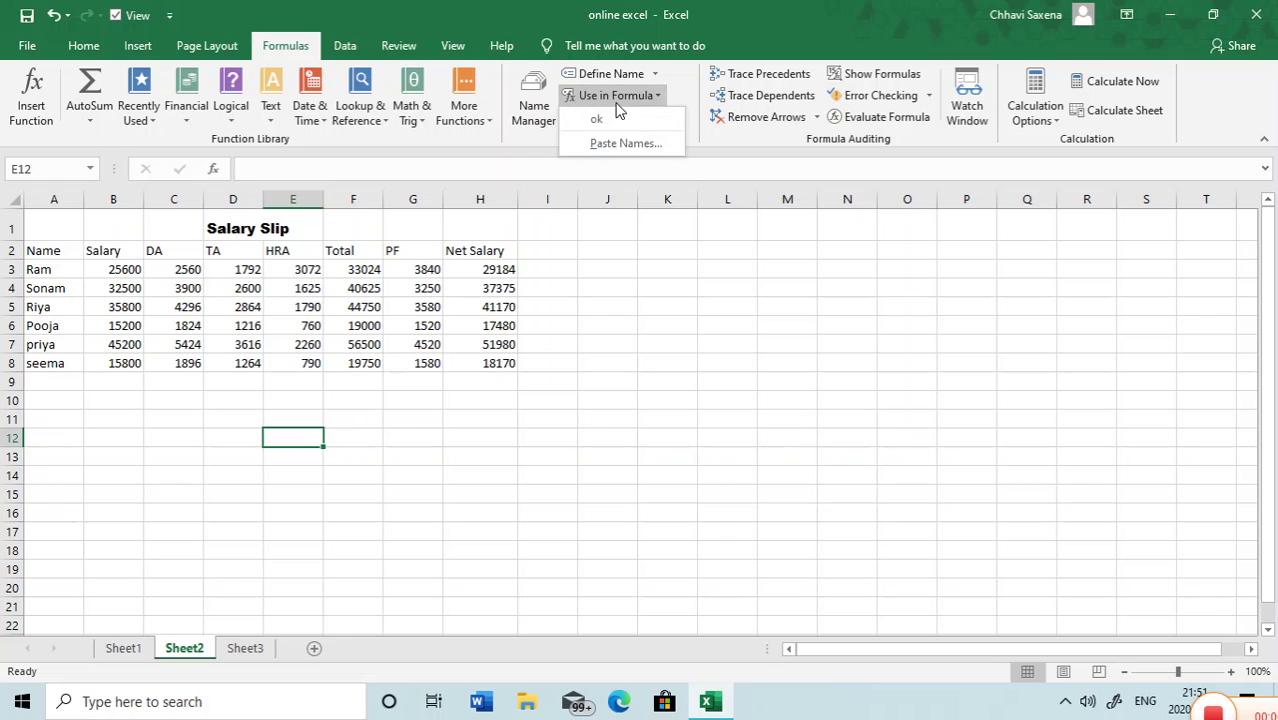
left_click(597, 119)
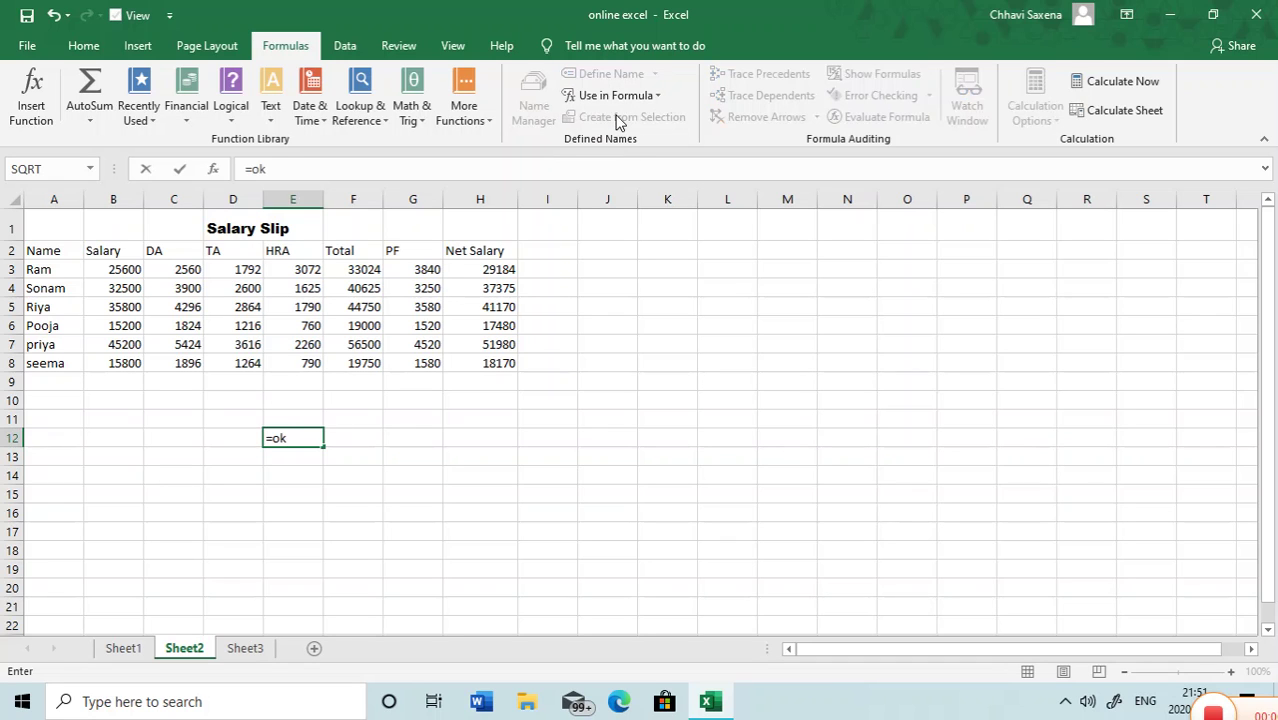
key("Return")
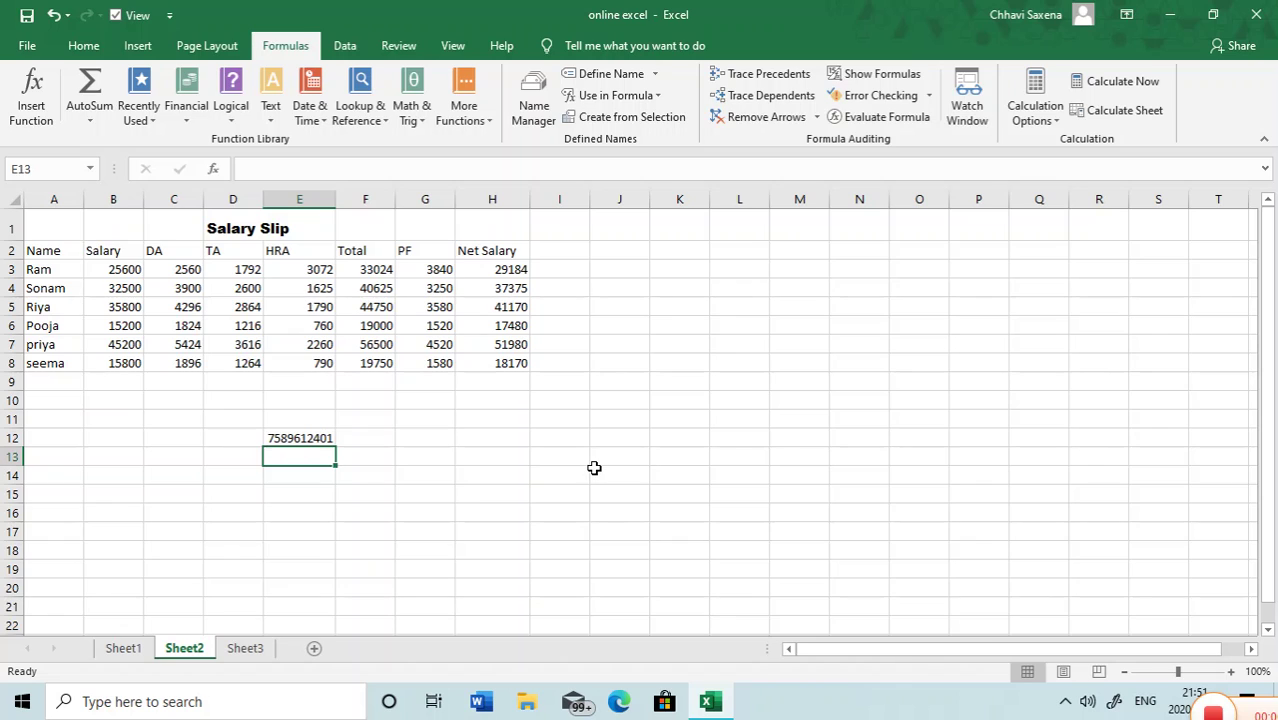
Delete the defined name ok in the Name Manager
left_click(595, 473)
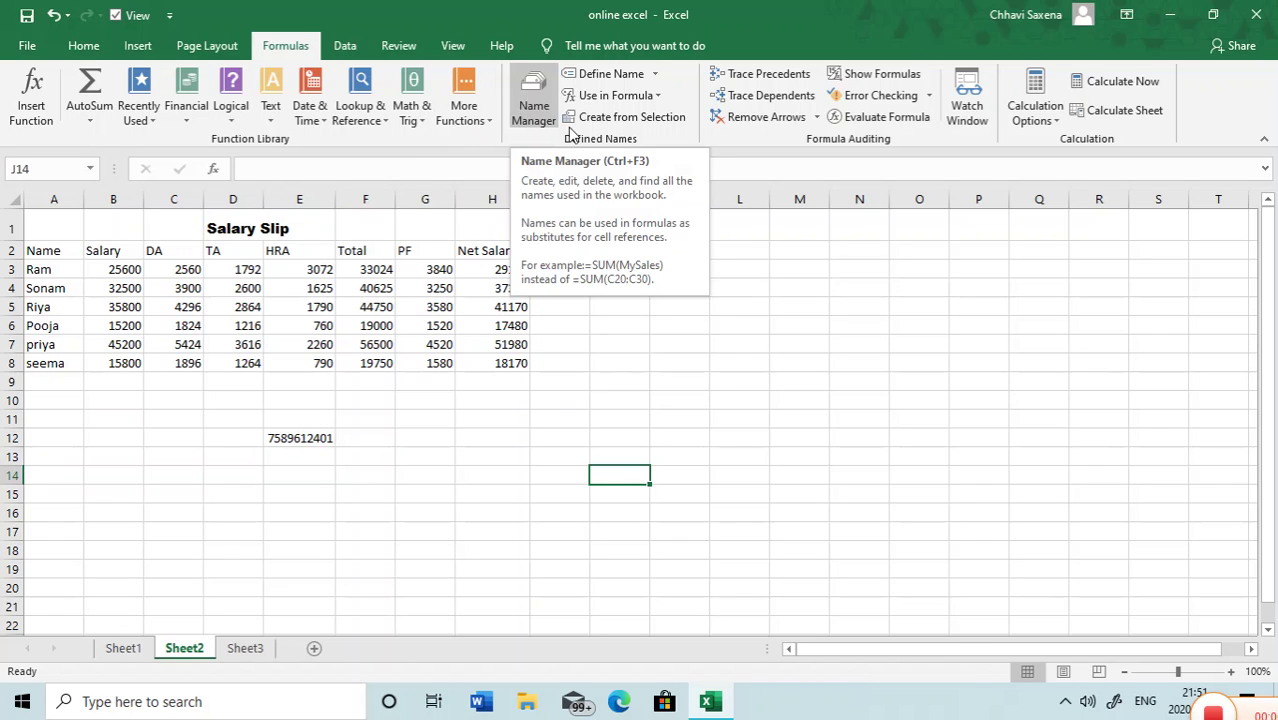
left_click(538, 104)
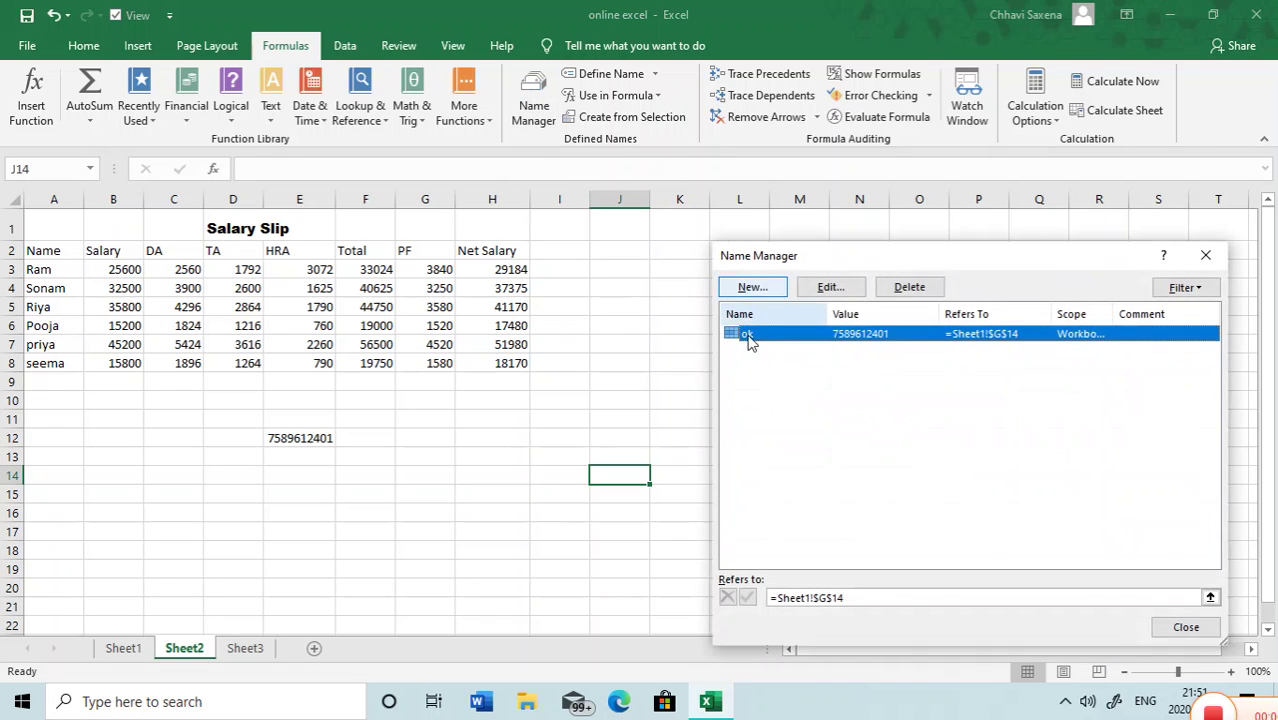
left_click(909, 287)
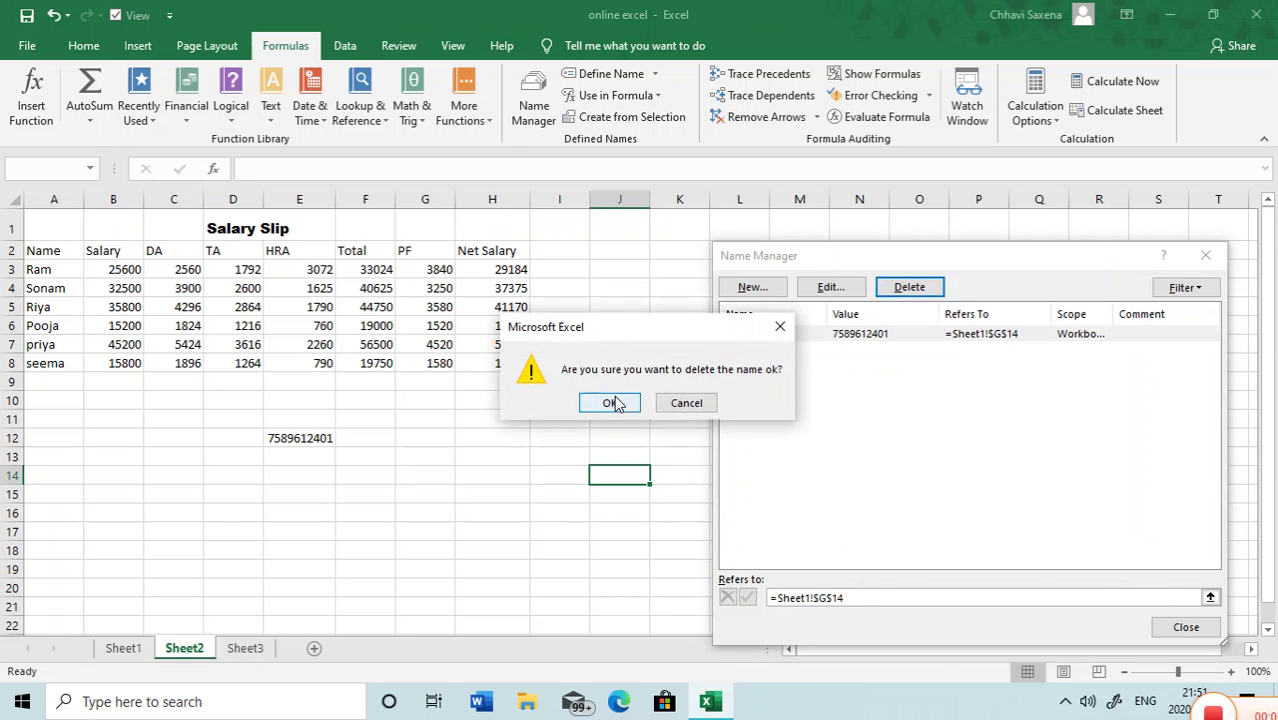
left_click(614, 403)
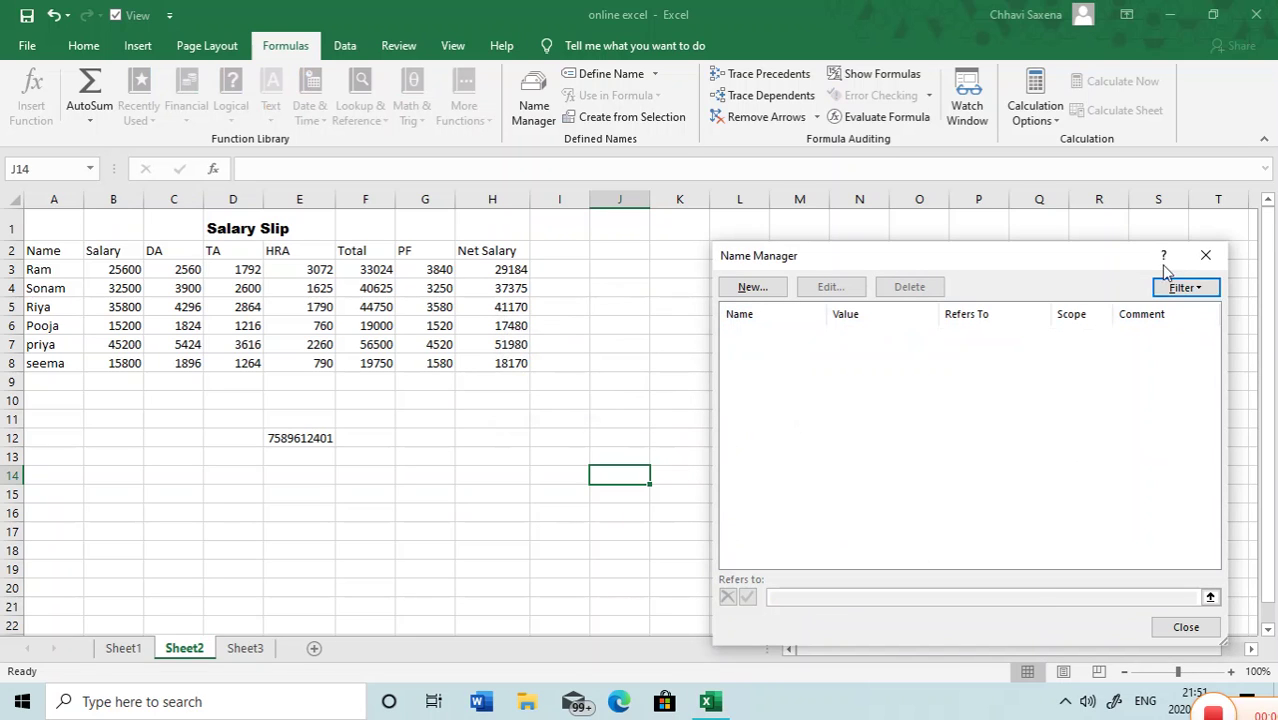
left_click(1205, 255)
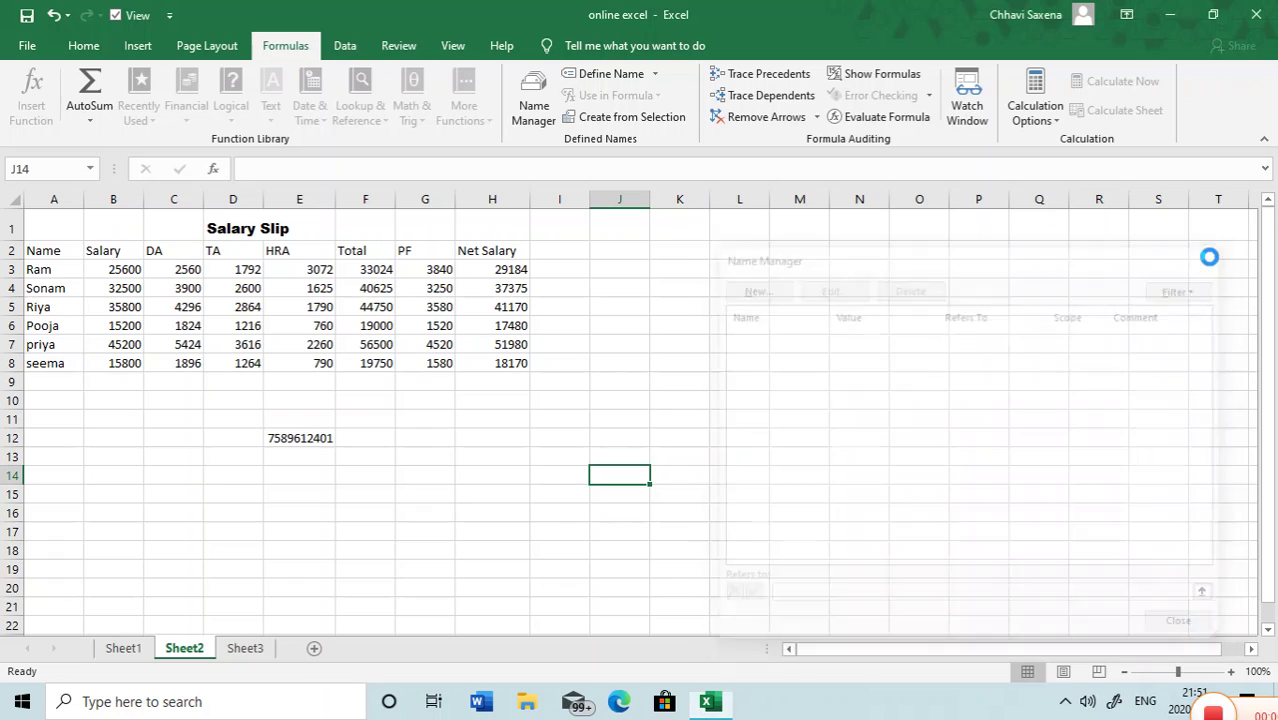
Clear the #NAME? error from cell E12
left_click(314, 438)
key("Delete")
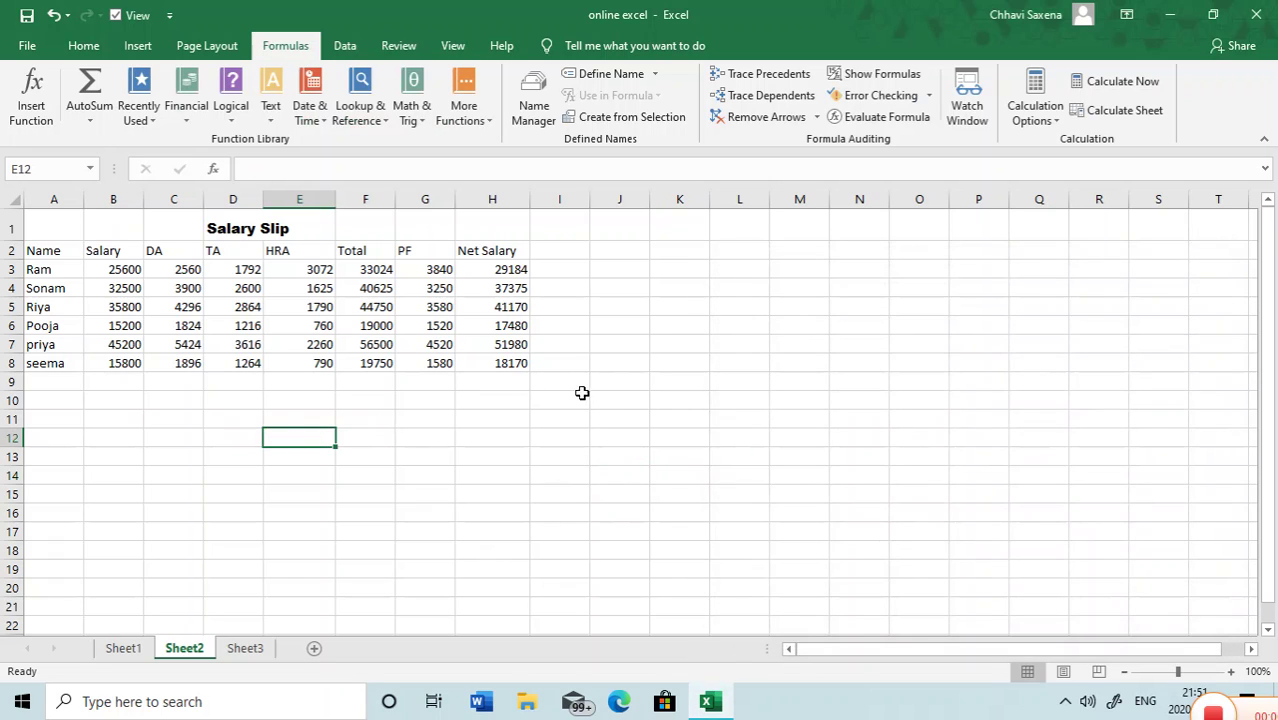
left_click(580, 397)
On Sheet1, clear G14 and enter 45 in E12, 25 in G10, 83 in B10
left_click(120, 650)
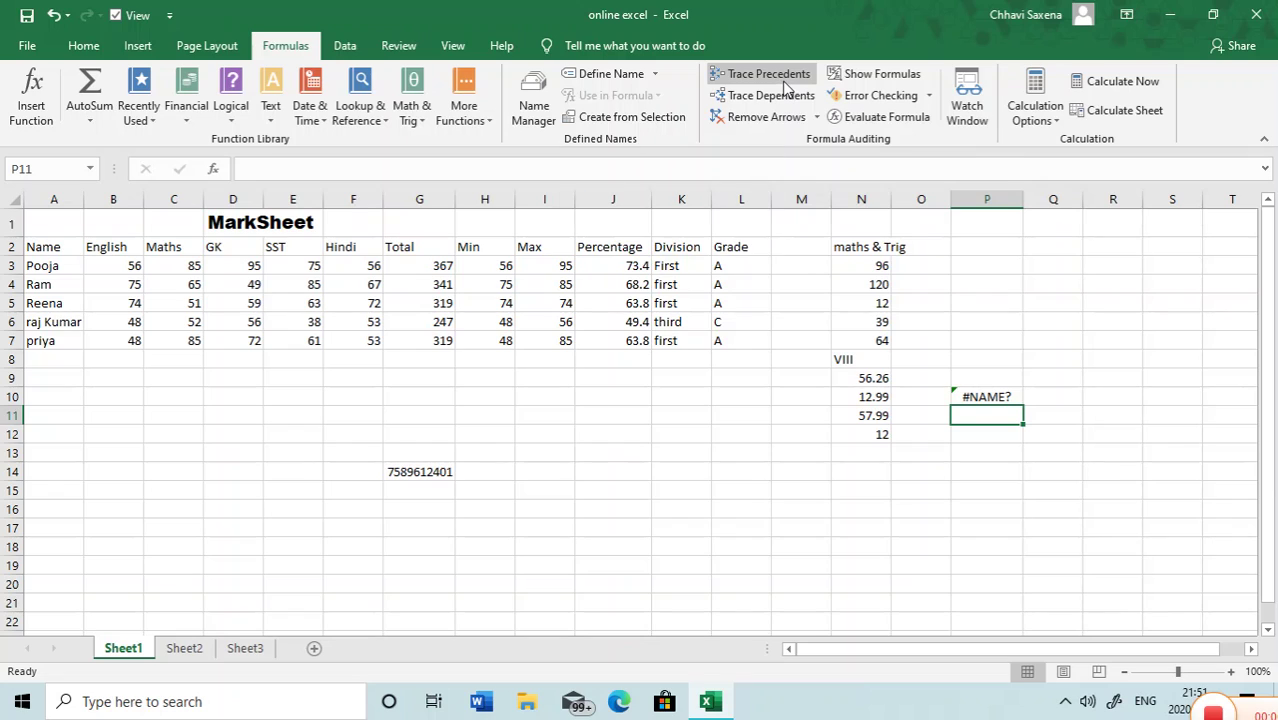
left_click(412, 478)
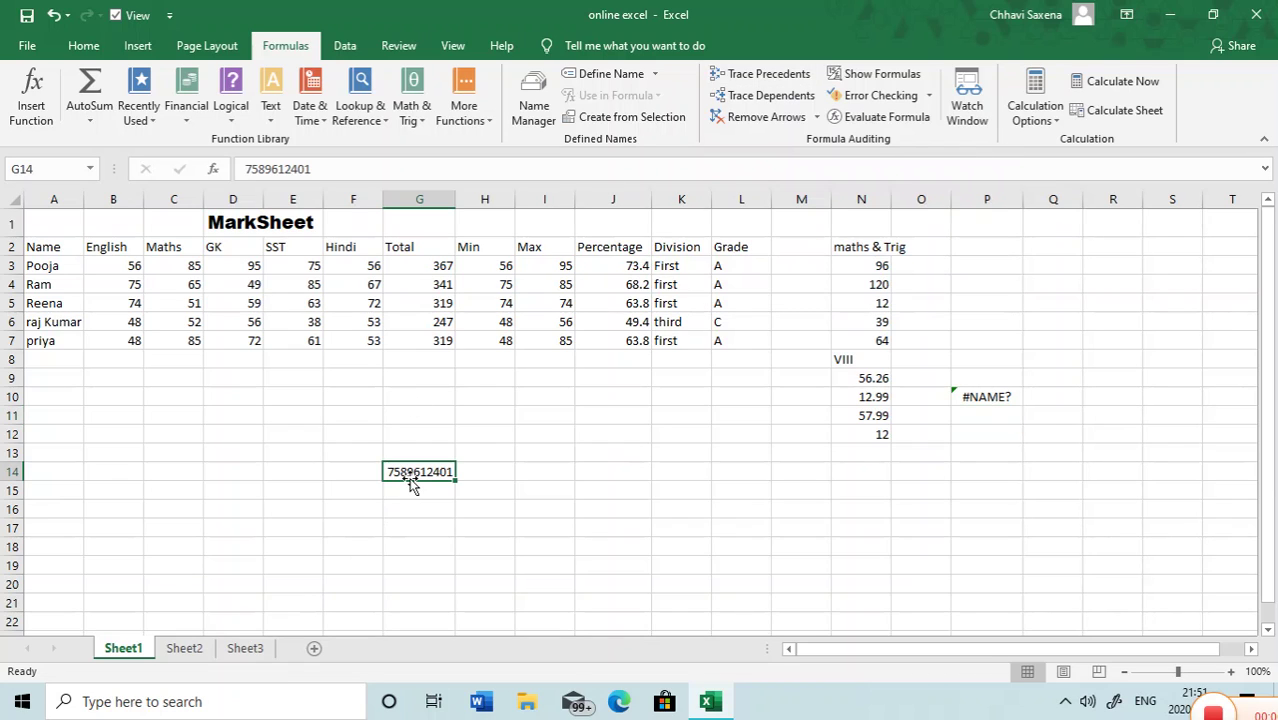
key("Delete")
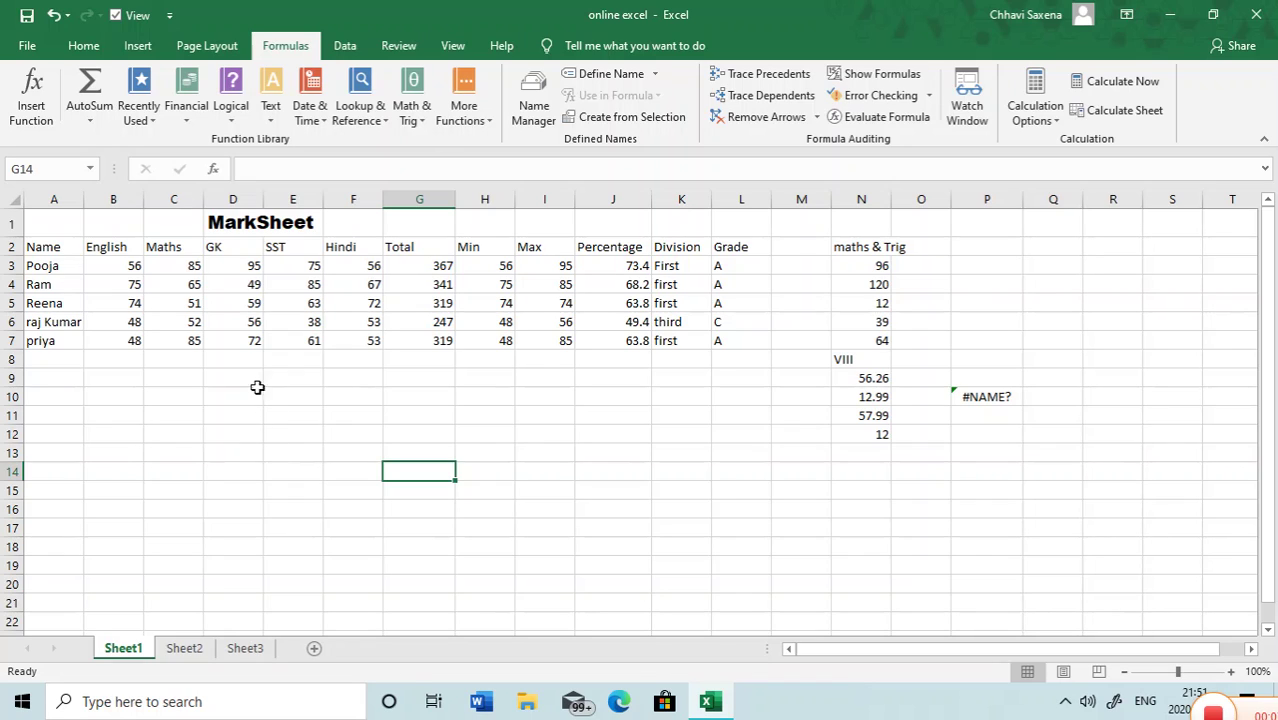
left_click(319, 440)
type("45")
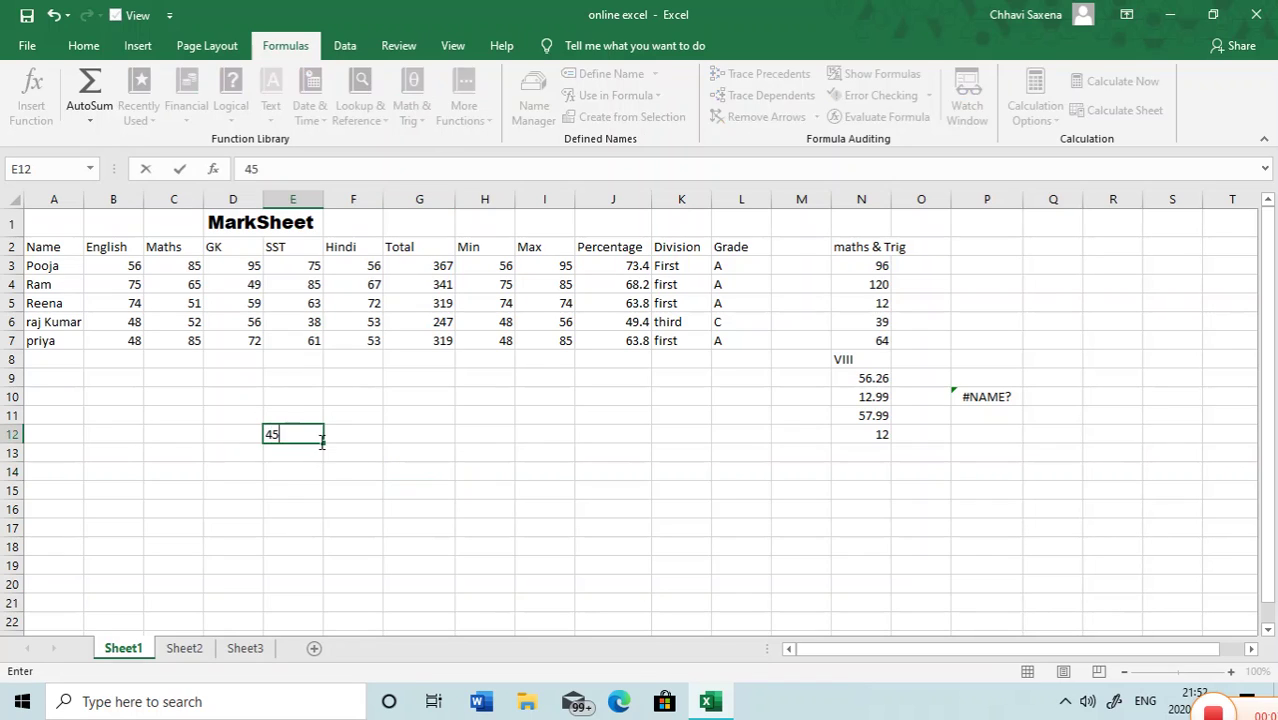
left_click(403, 400)
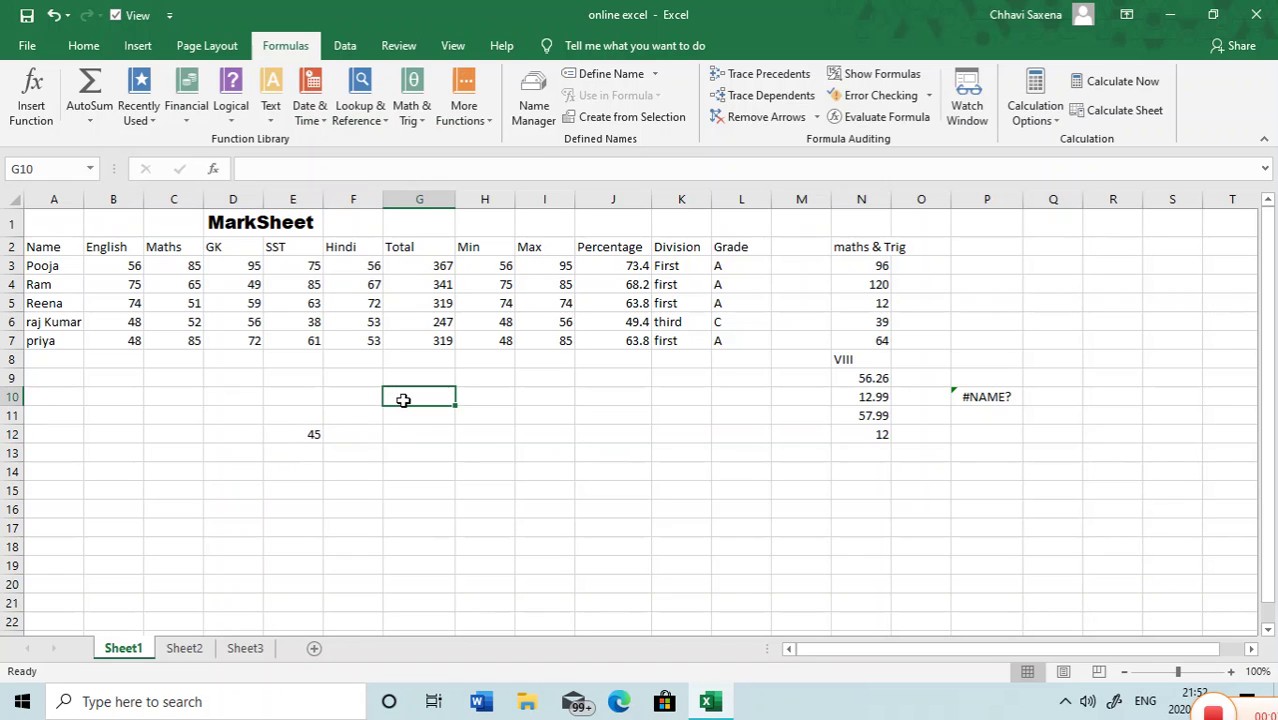
type("25")
left_click(138, 397)
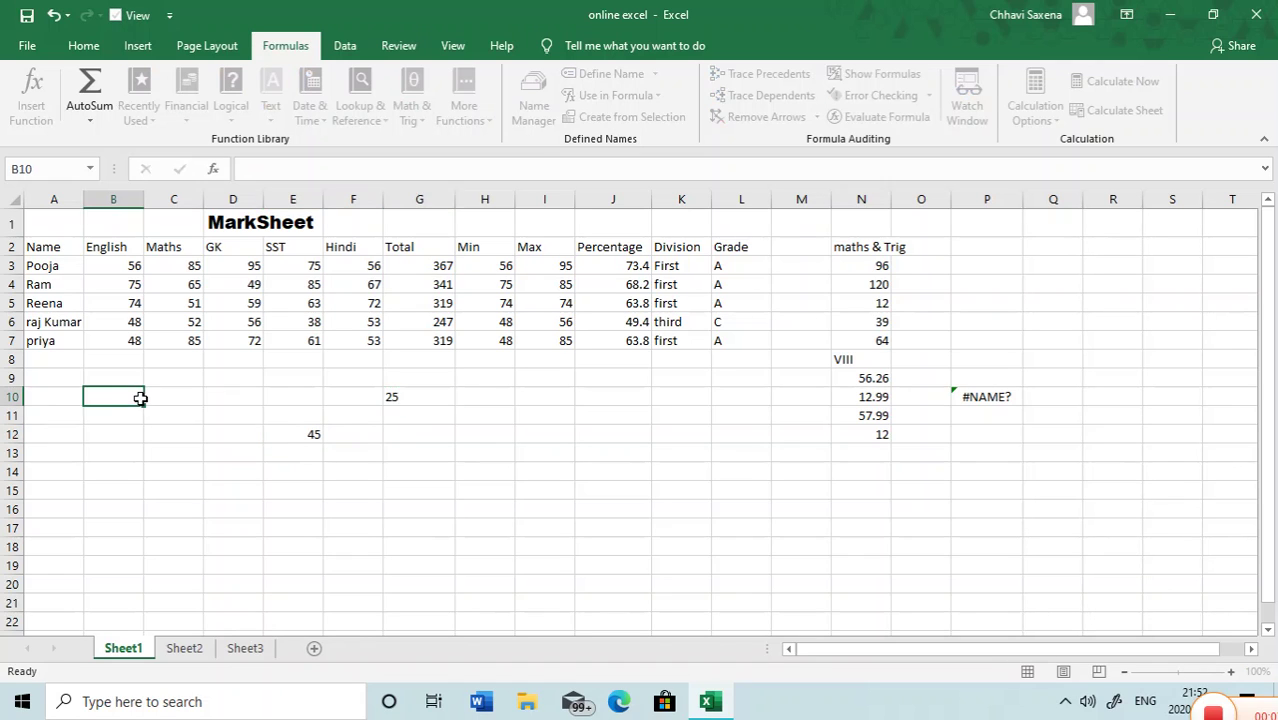
type("83")
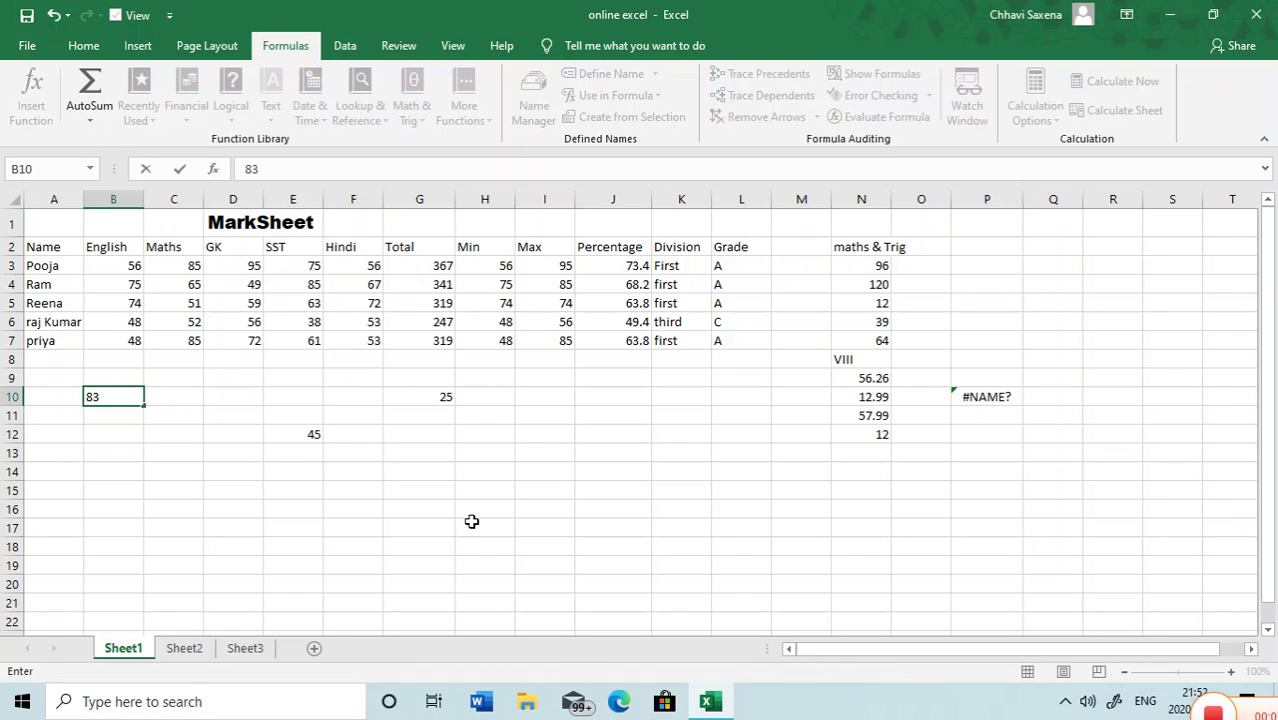
left_click(474, 493)
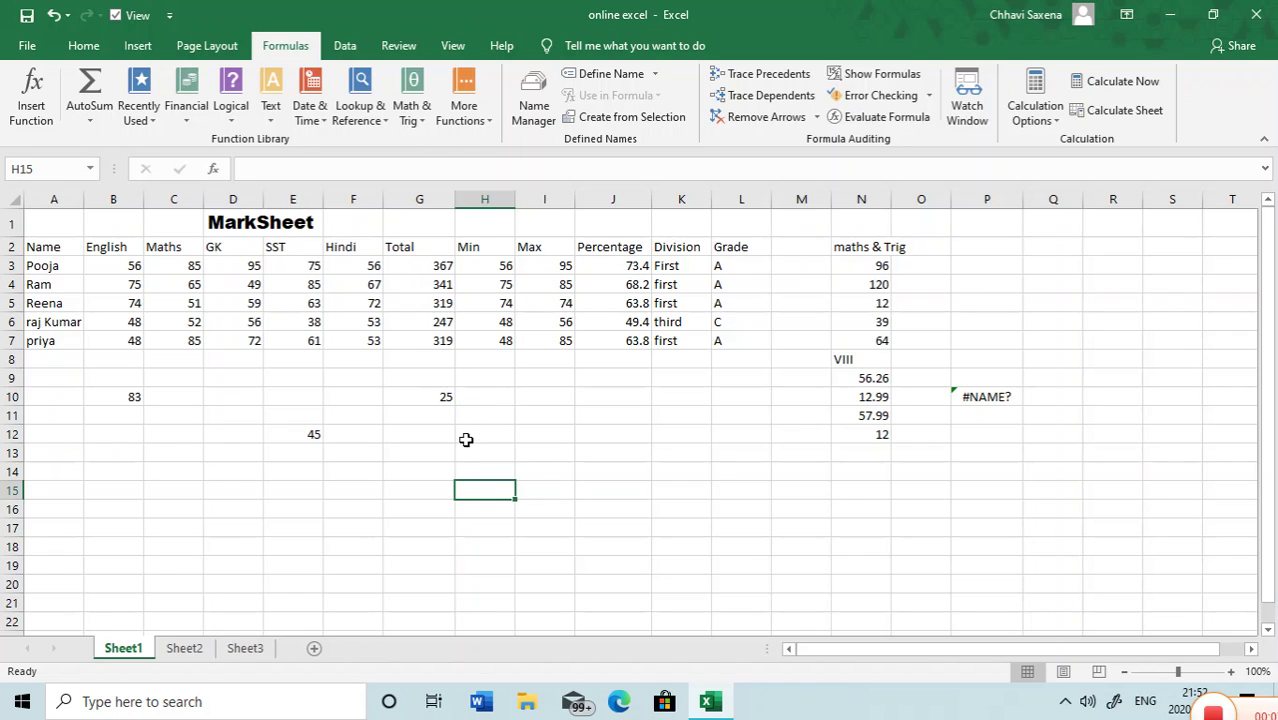
Build =G10+E12+B10+B3+D5+F5 in H15, giving 340
type("=")
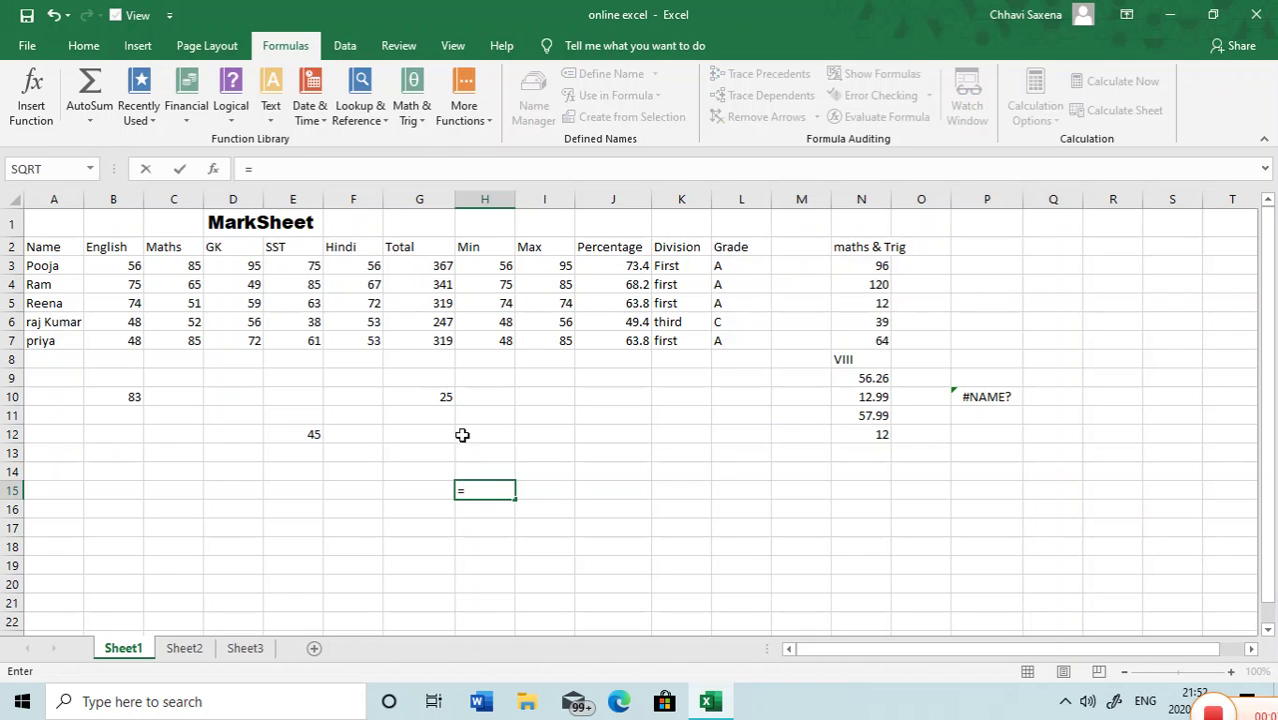
left_click(433, 394)
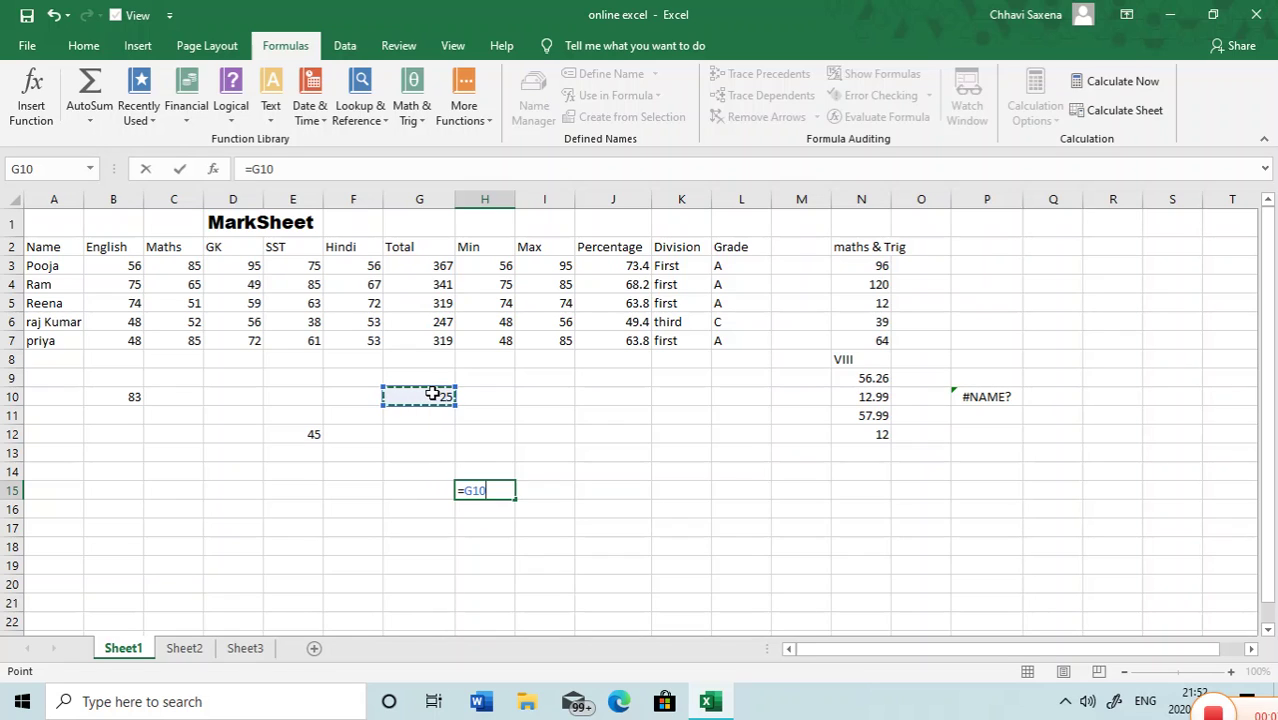
type("+")
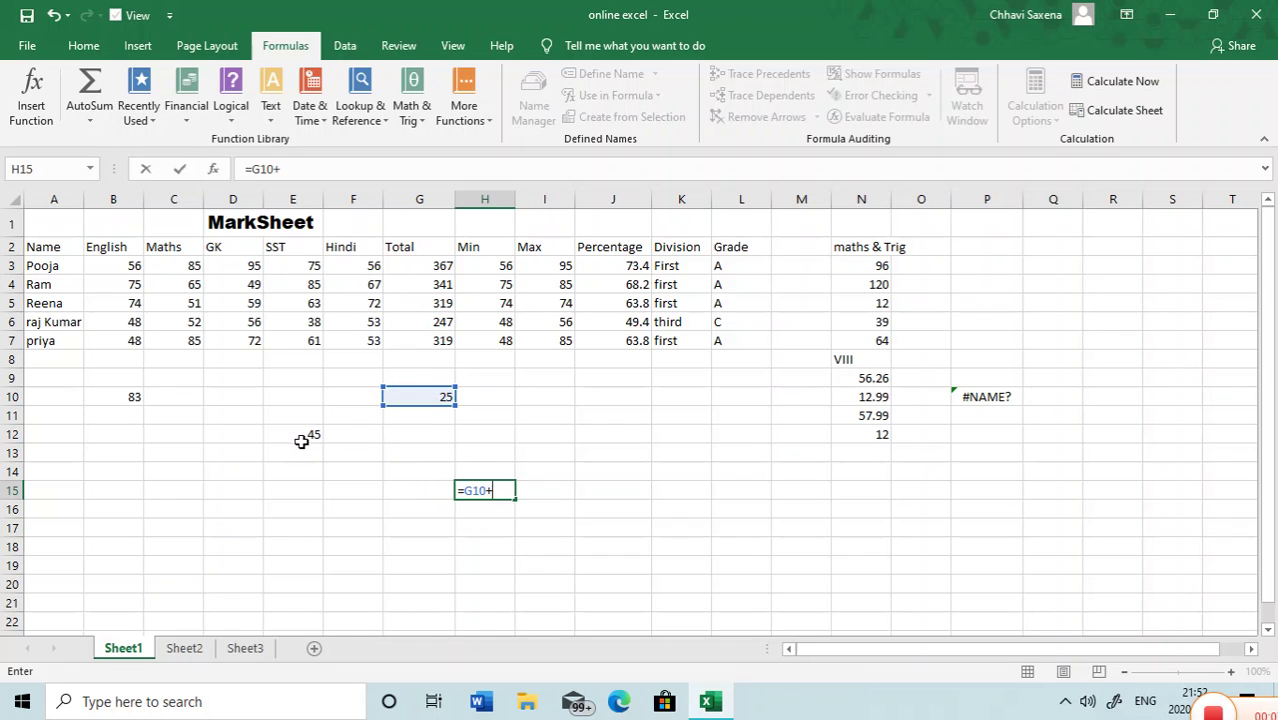
left_click(298, 436)
type("+")
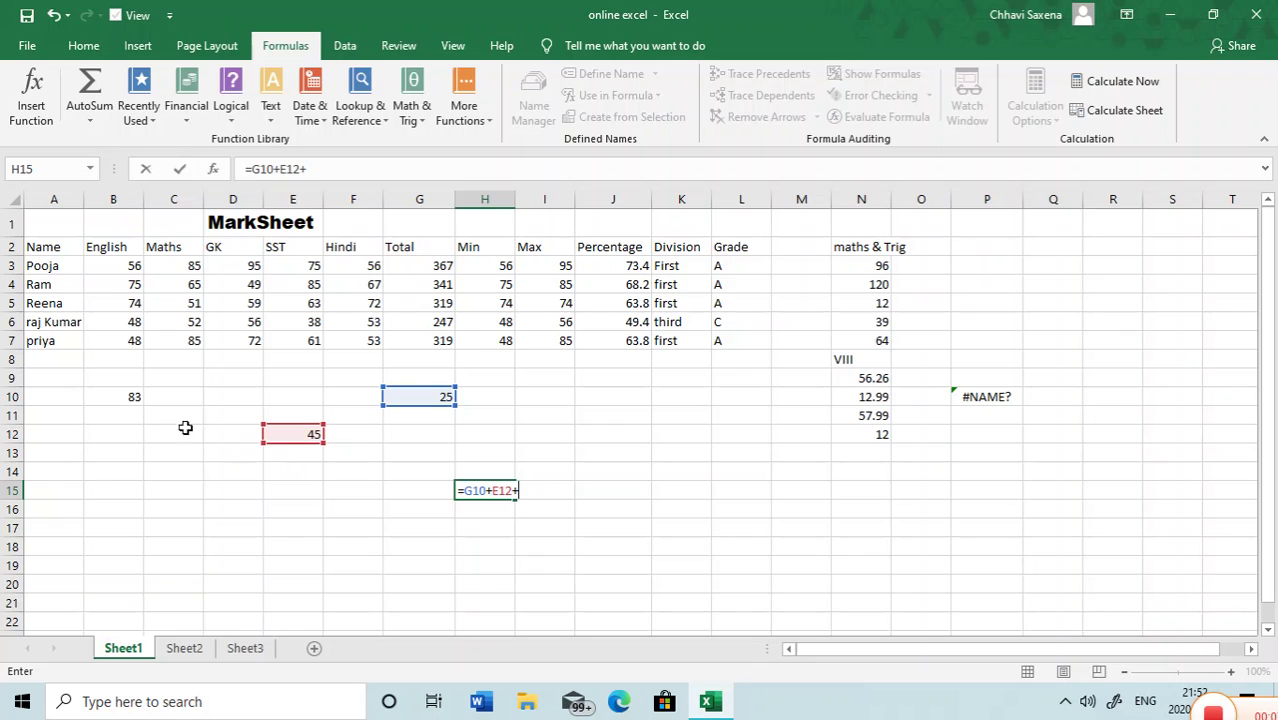
left_click(131, 397)
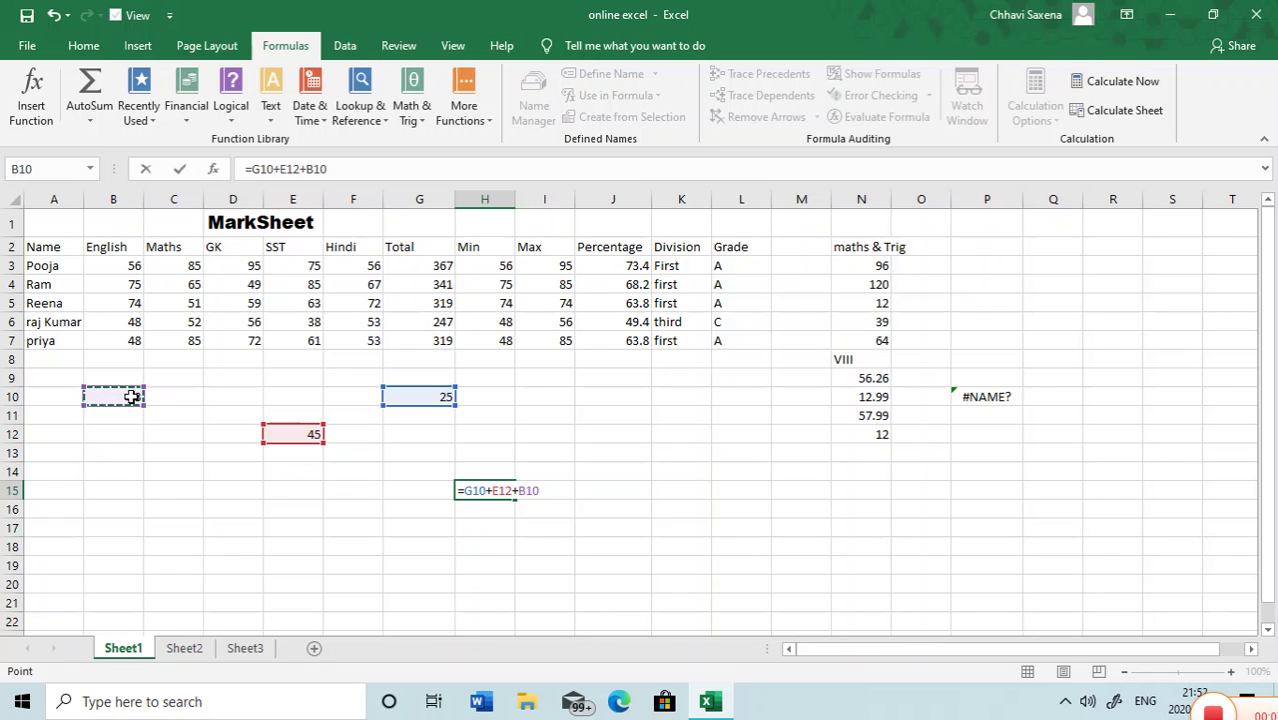
type("+")
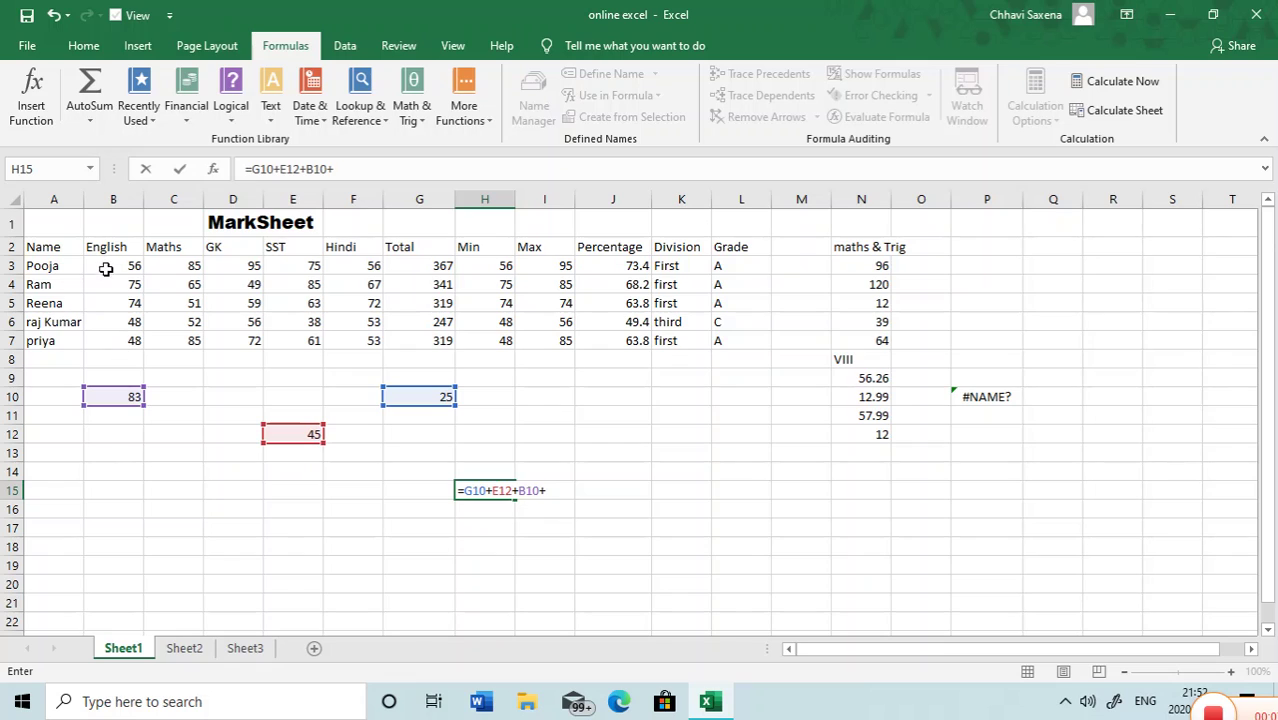
left_click(106, 266)
type("+")
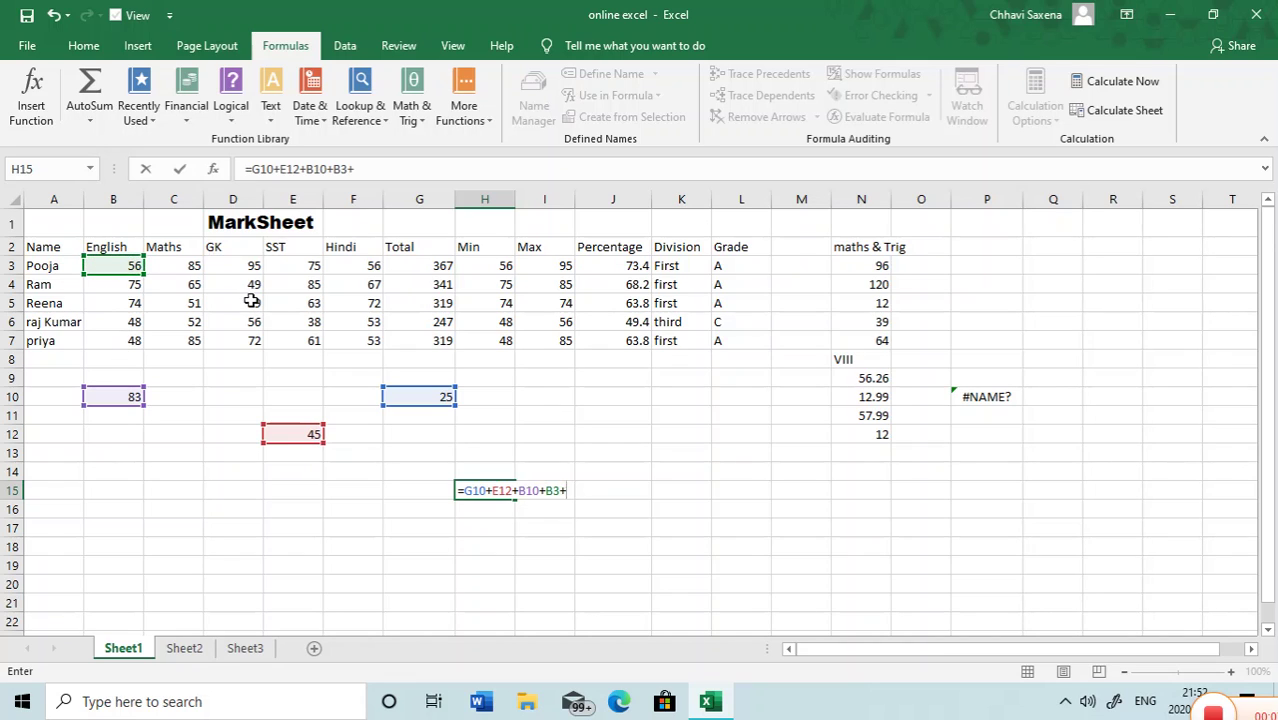
left_click(250, 302)
type("+")
left_click(369, 304)
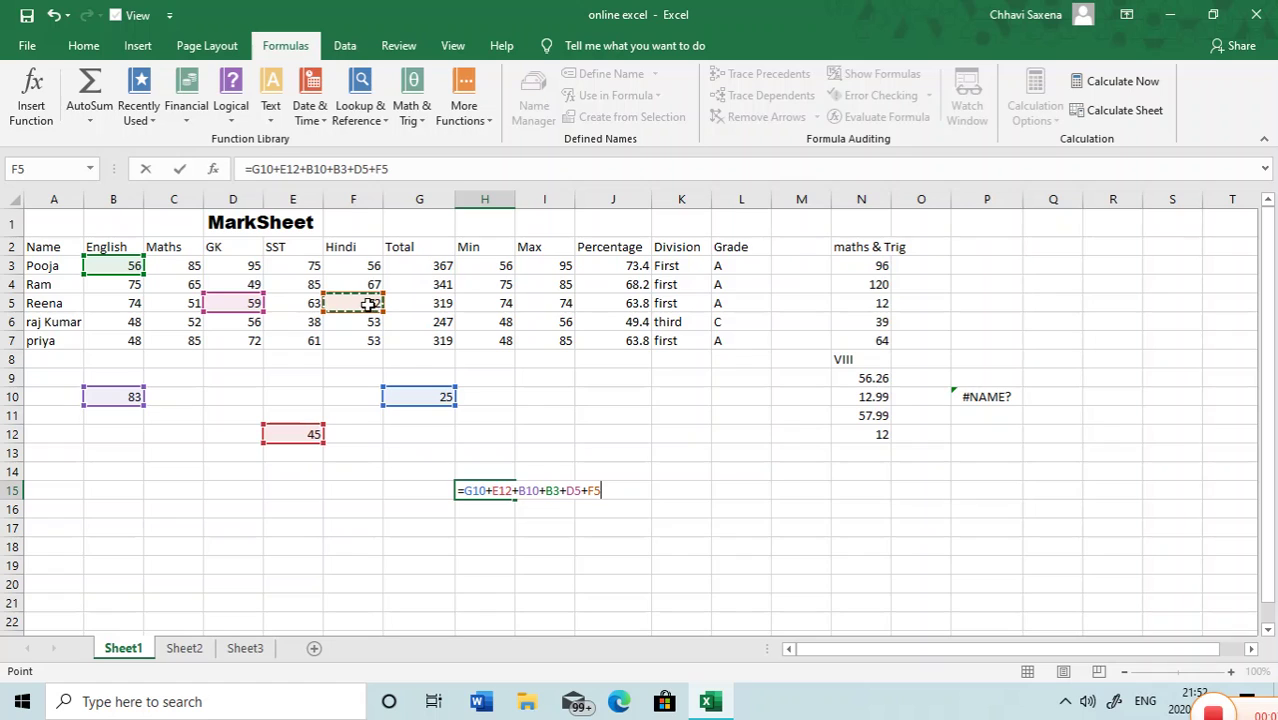
type("+")
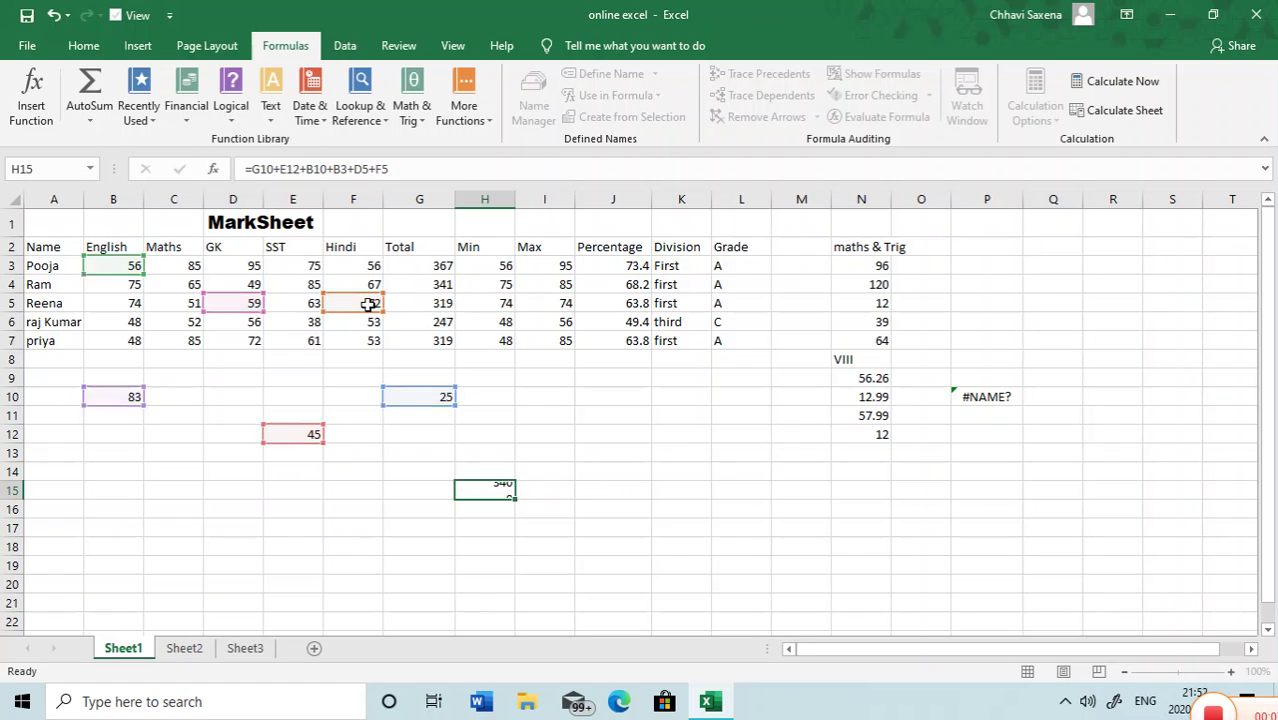
key("Return")
left_click(496, 484)
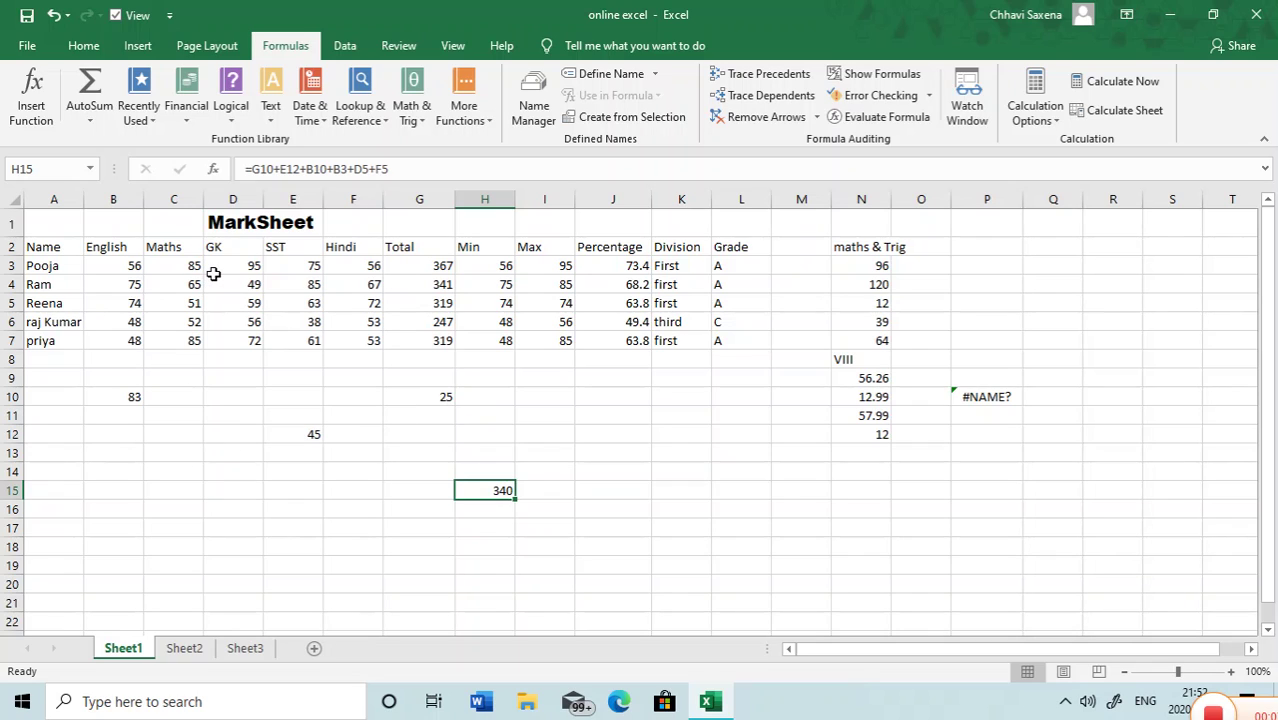
left_click(765, 76)
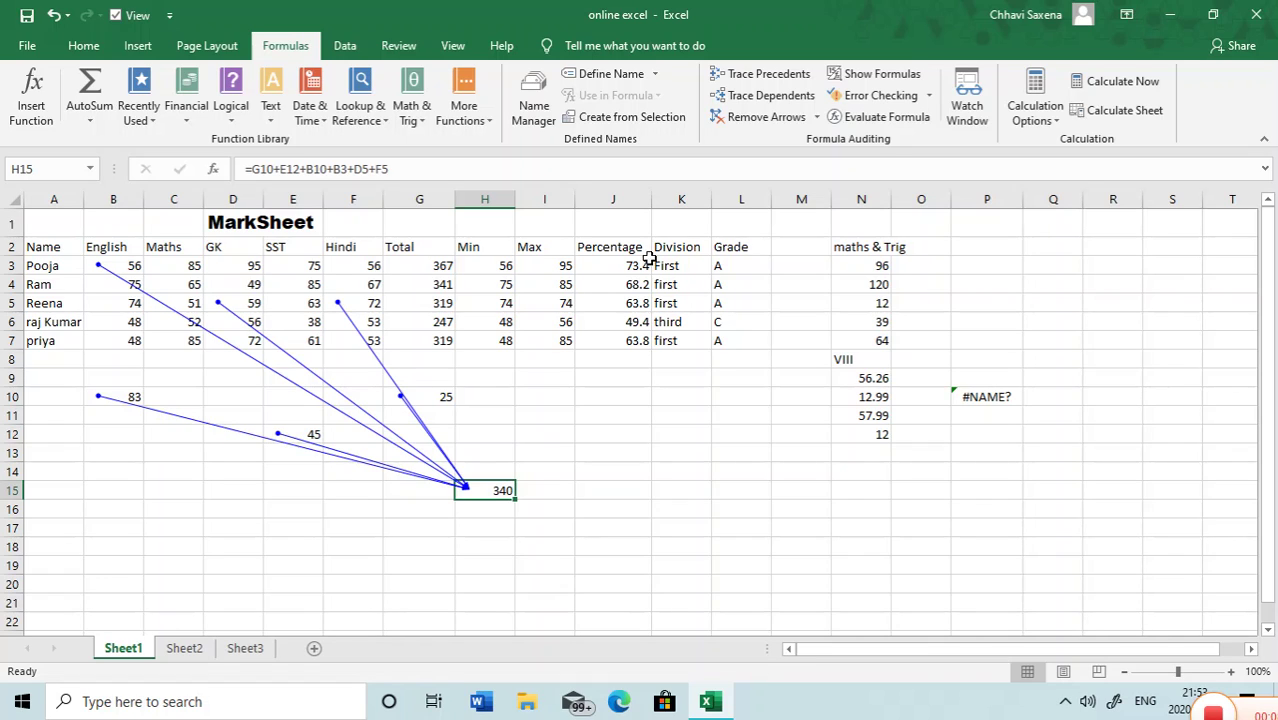
left_click(742, 121)
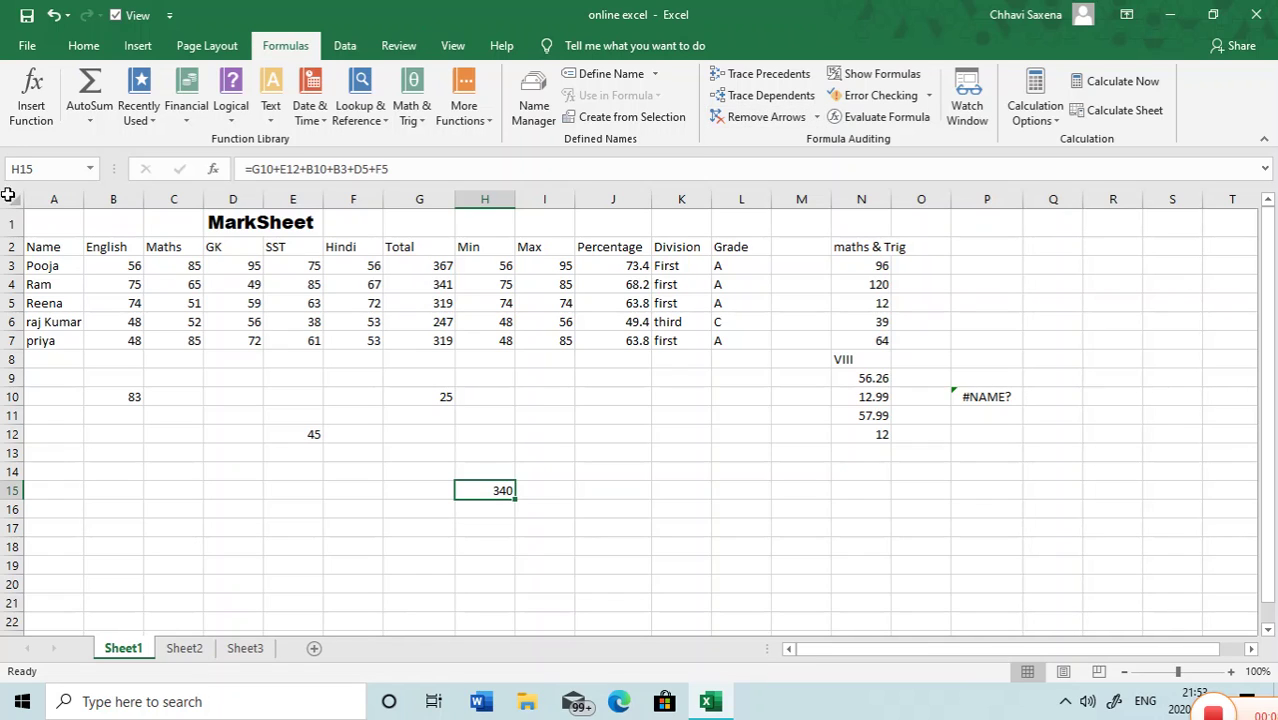
left_click(112, 262)
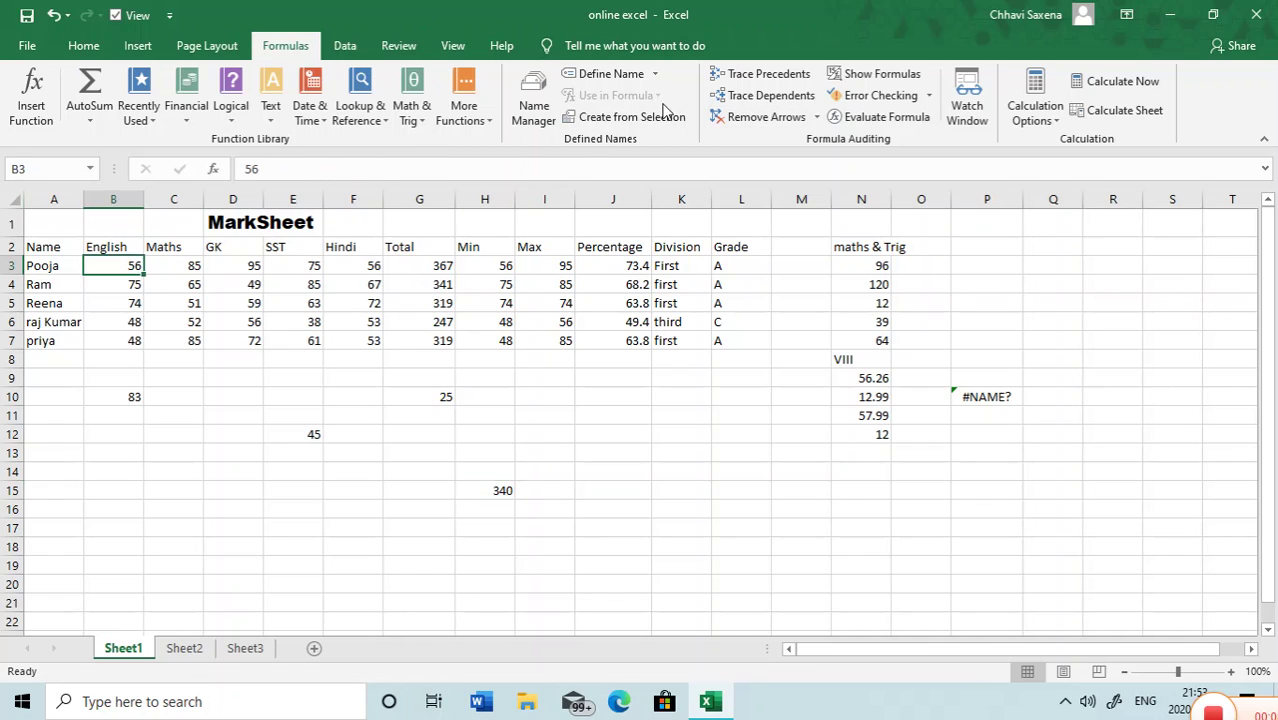
left_click(727, 104)
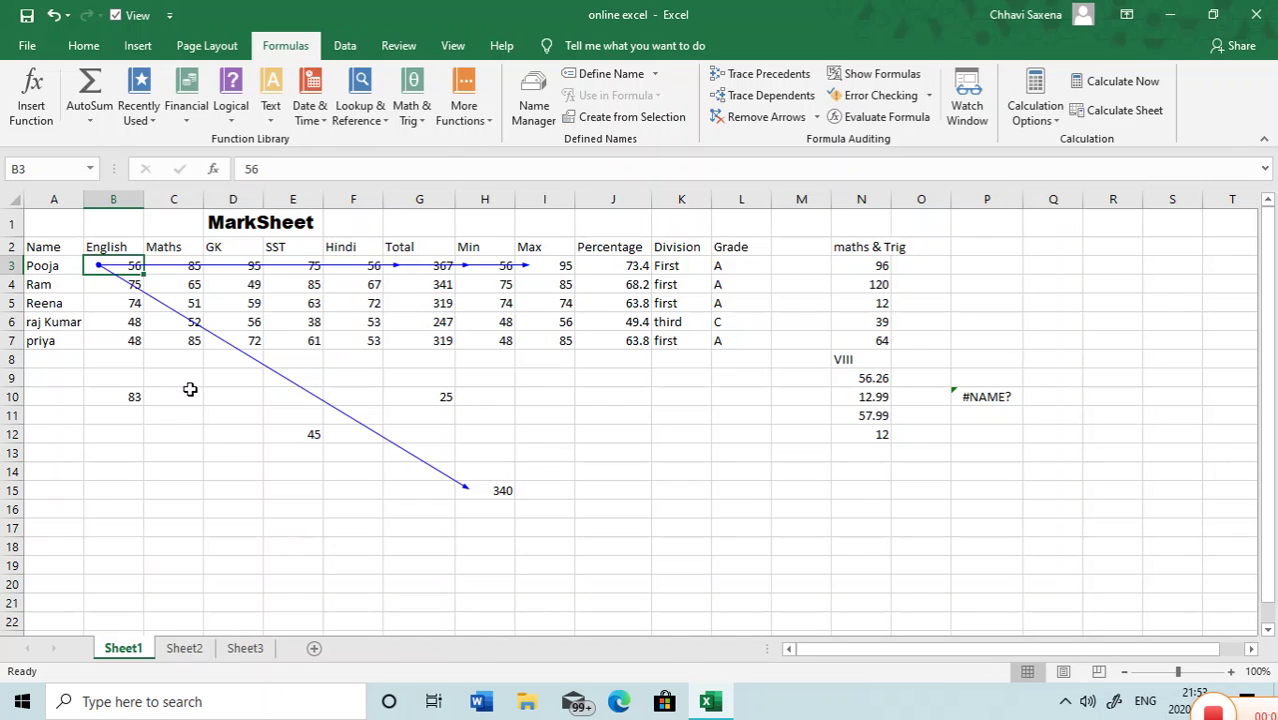
left_click(752, 117)
left_click(126, 396)
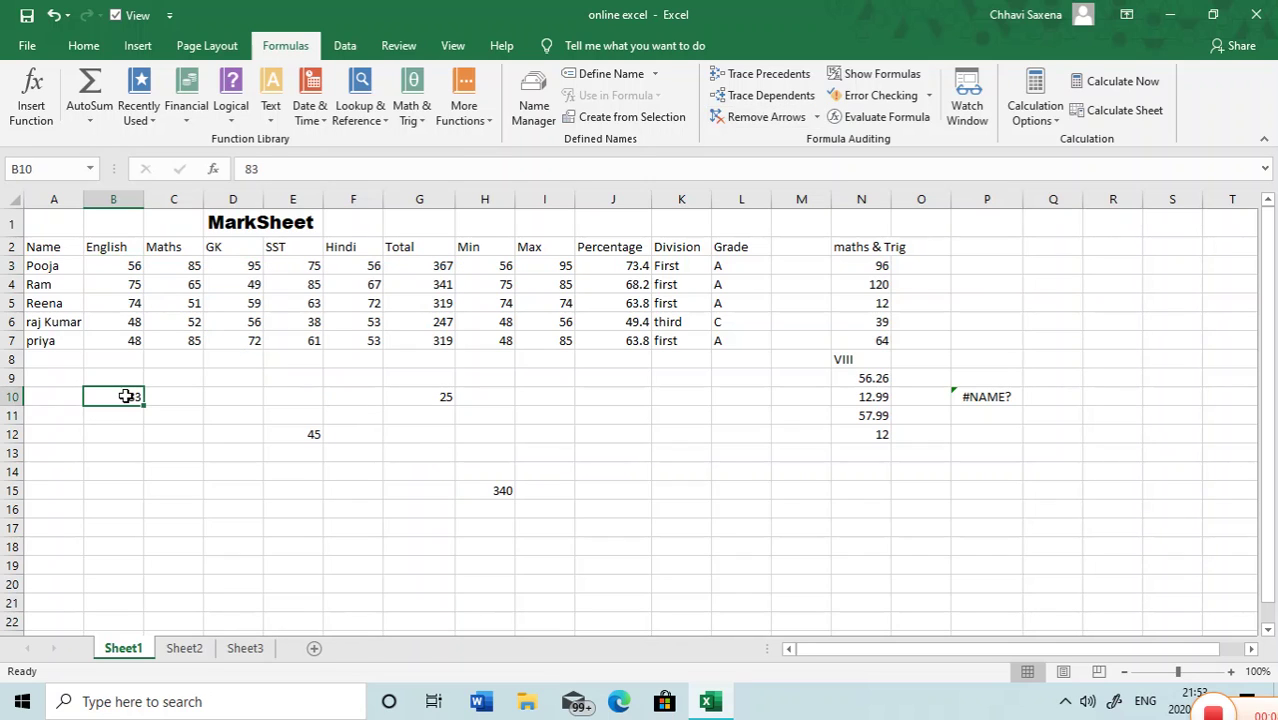
left_click(718, 100)
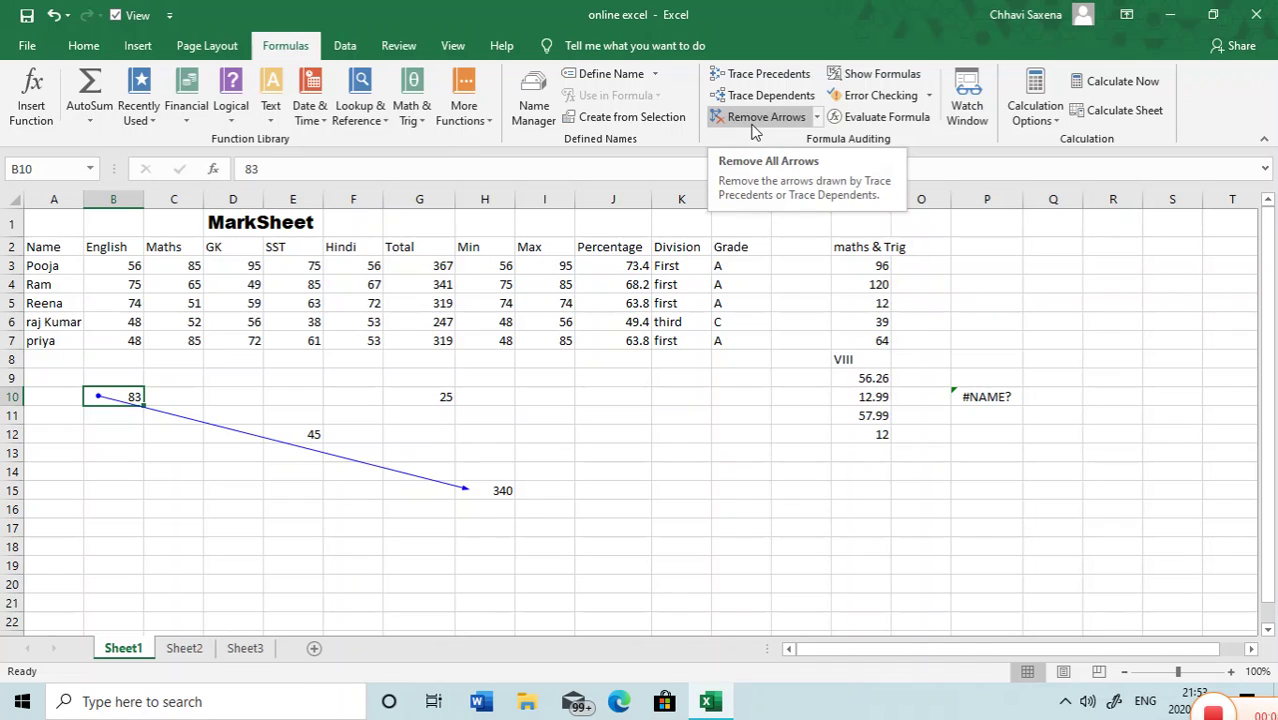
left_click(753, 126)
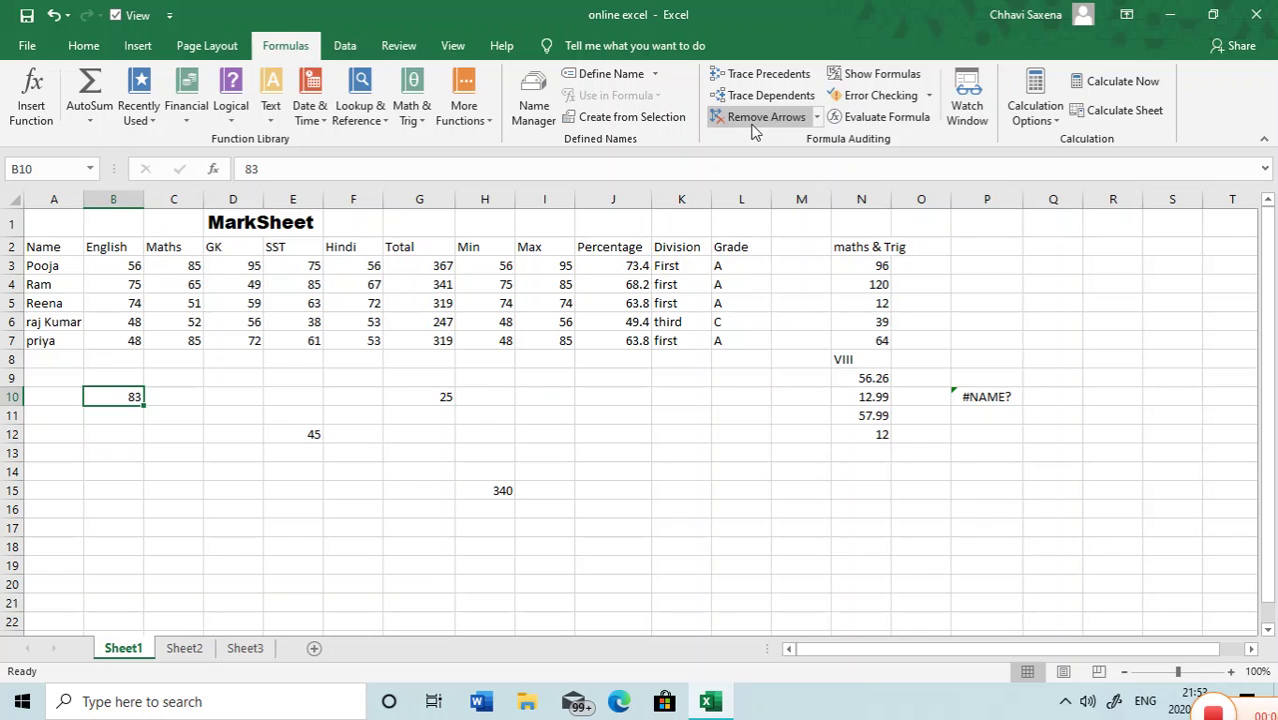
left_click(848, 72)
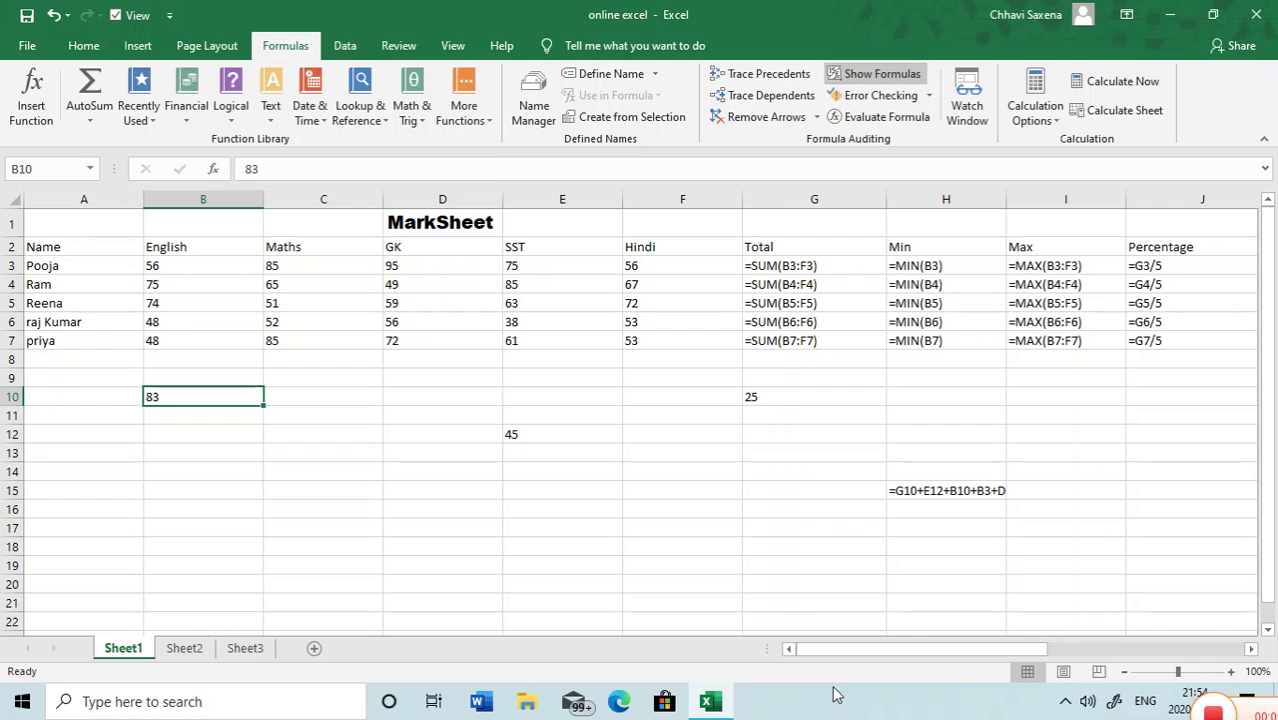
left_click(1251, 650)
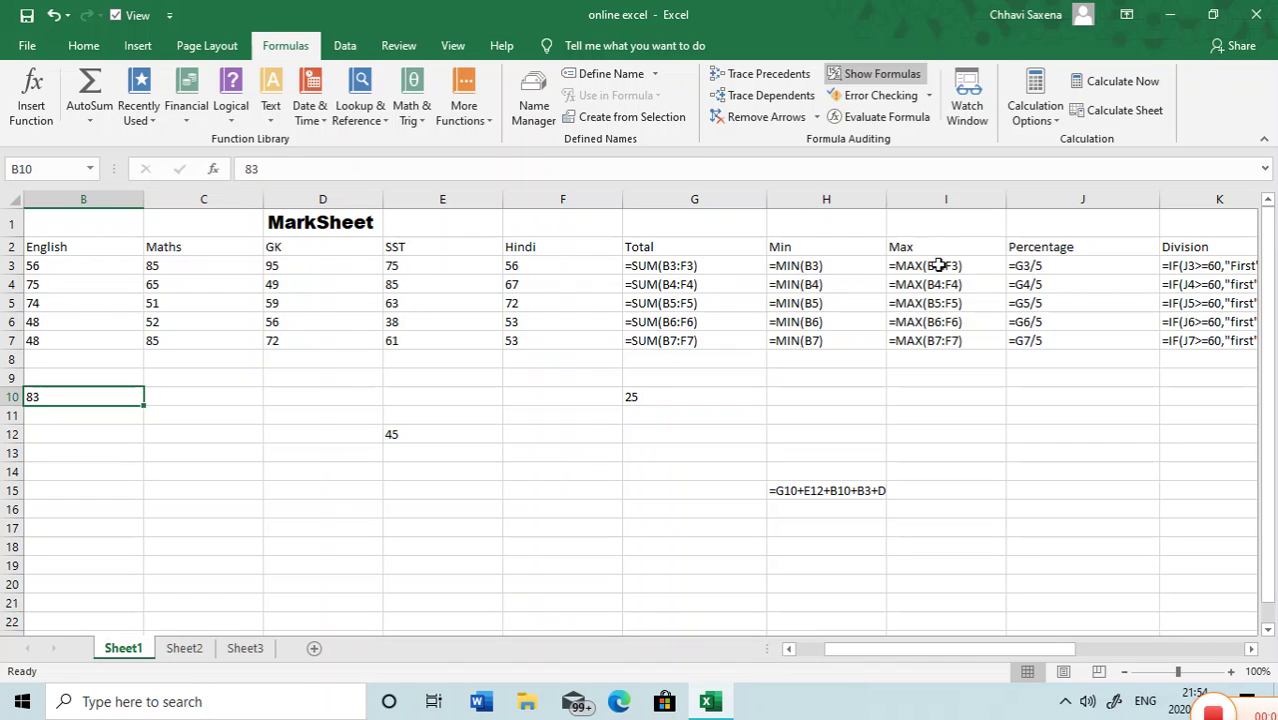
left_click(1251, 650)
left_click(1251, 650)
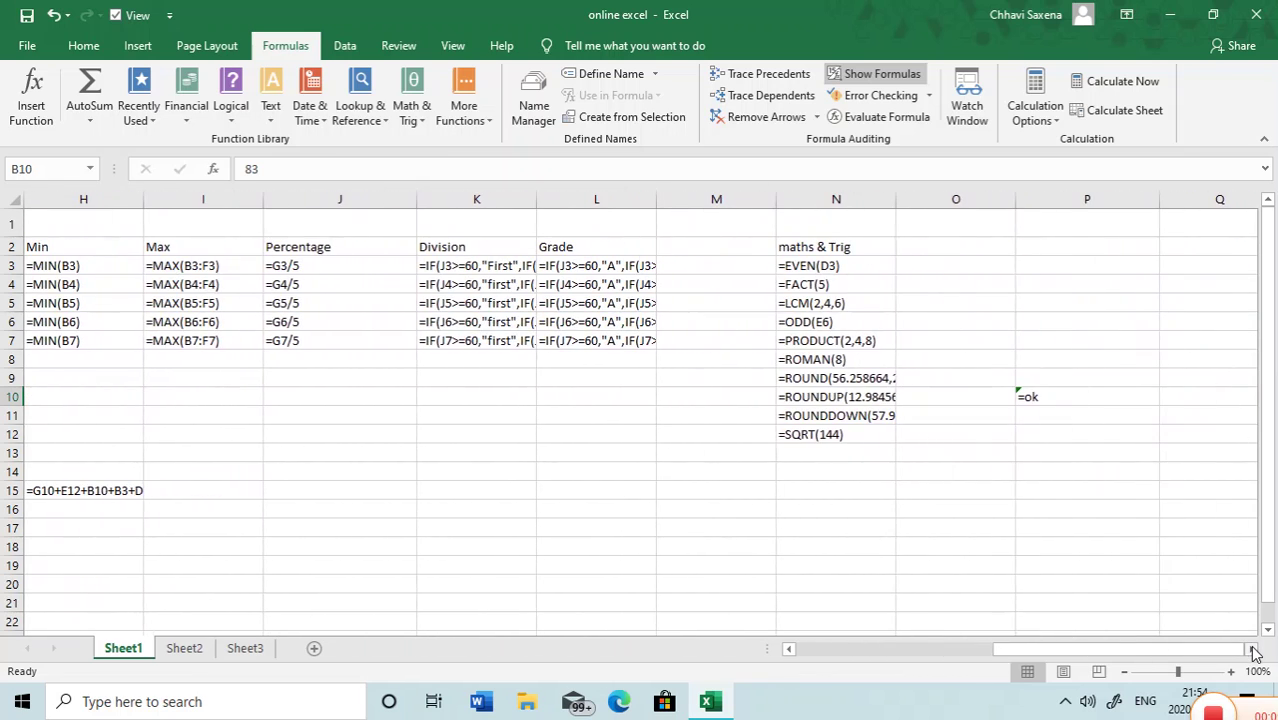
left_click(449, 267)
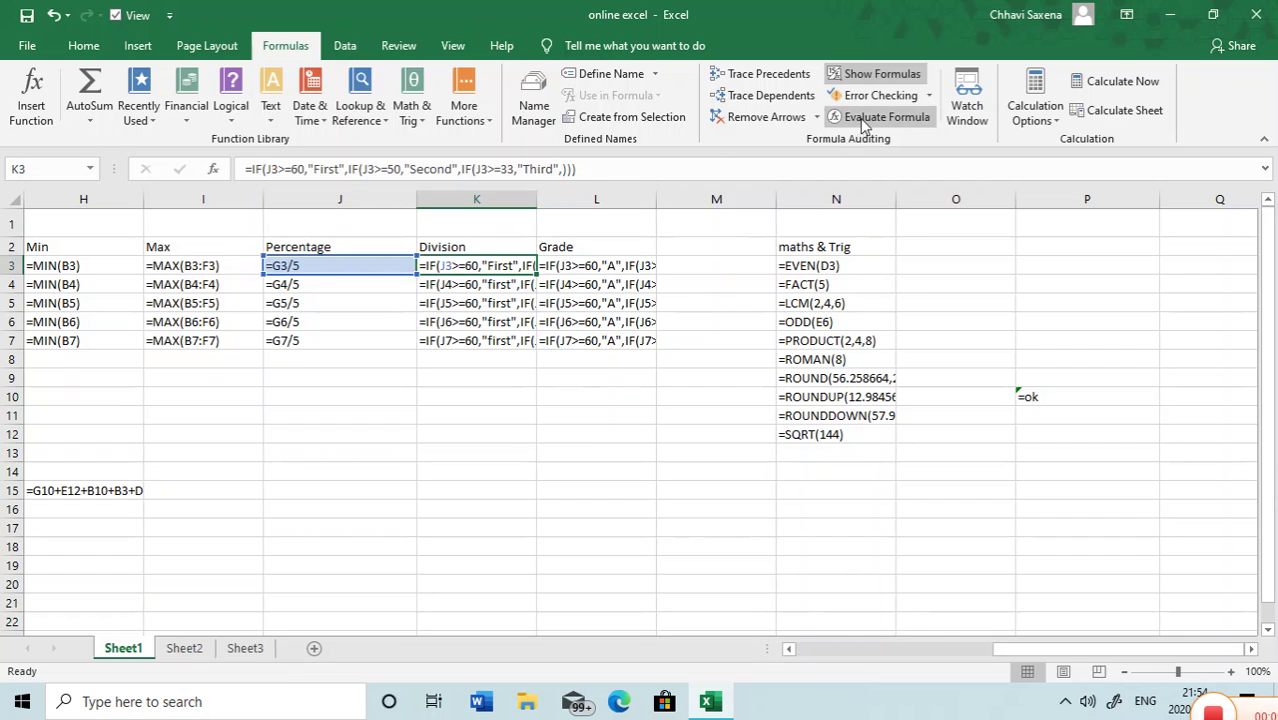
left_click(862, 78)
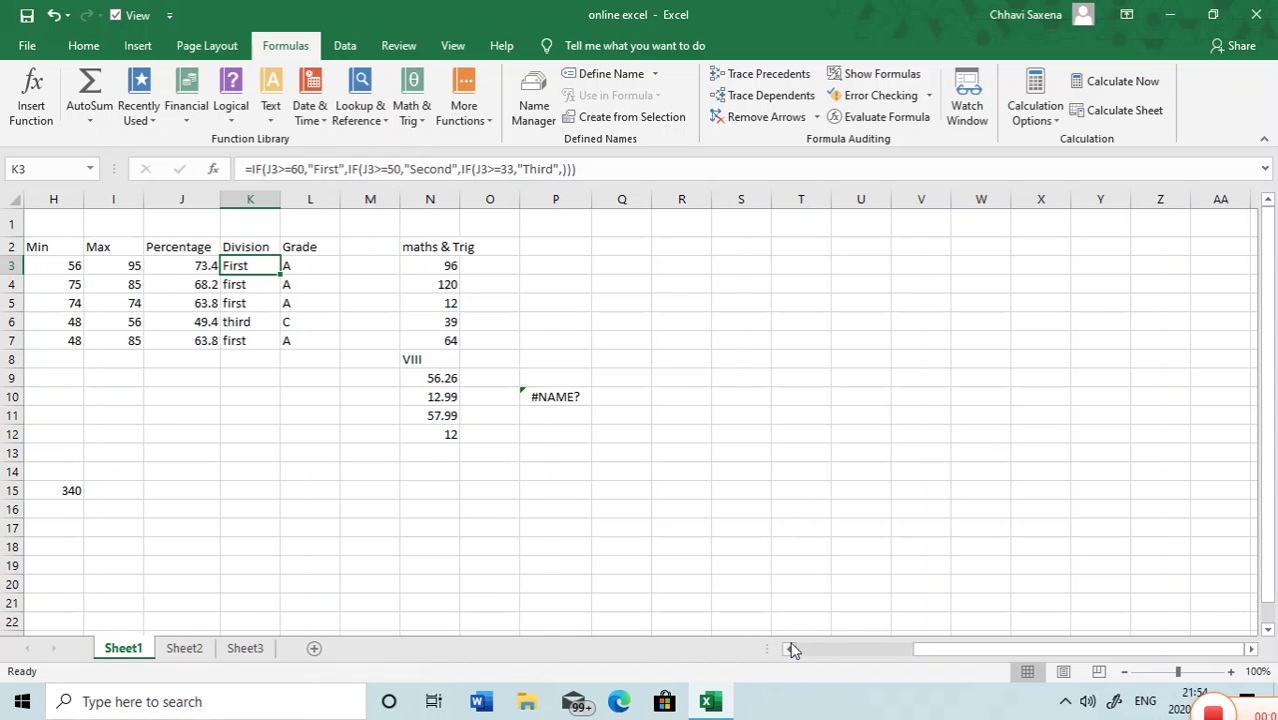
scroll(791, 650, "left", 5)
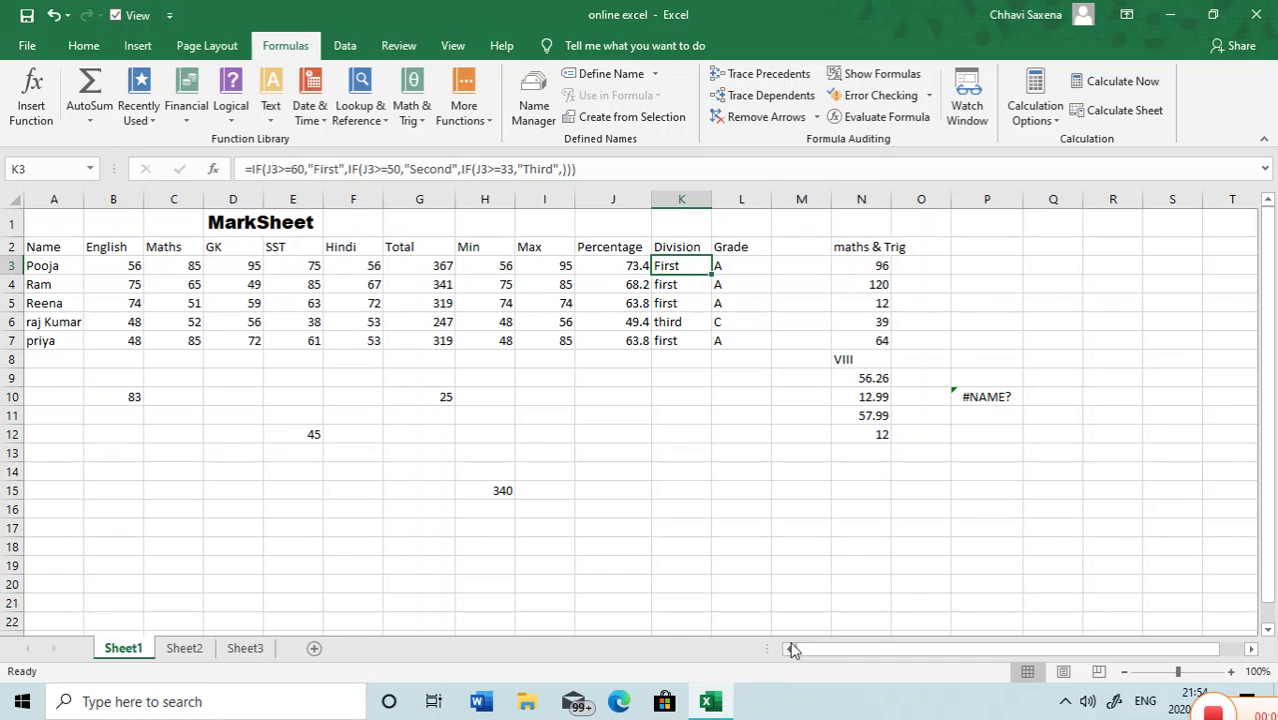
Run sheet-wide Error Checking and ignore the invalid-name error on P10's =ok
left_click(708, 476)
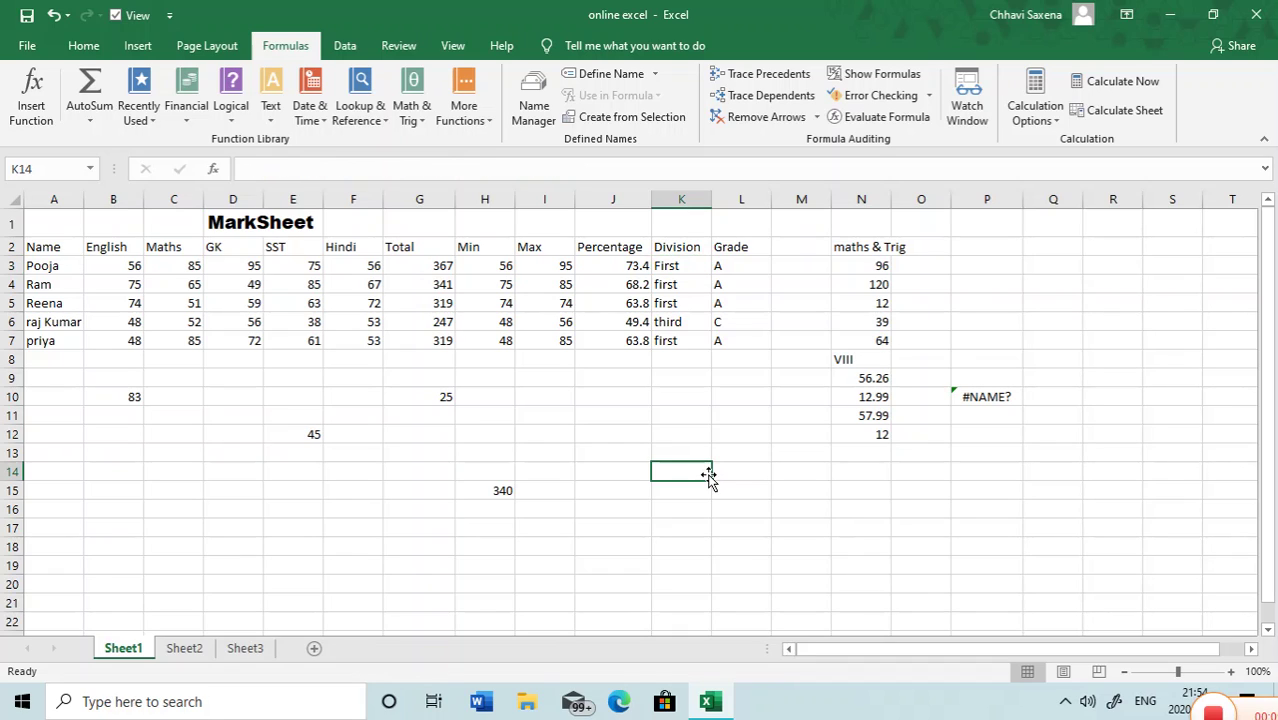
left_click(878, 95)
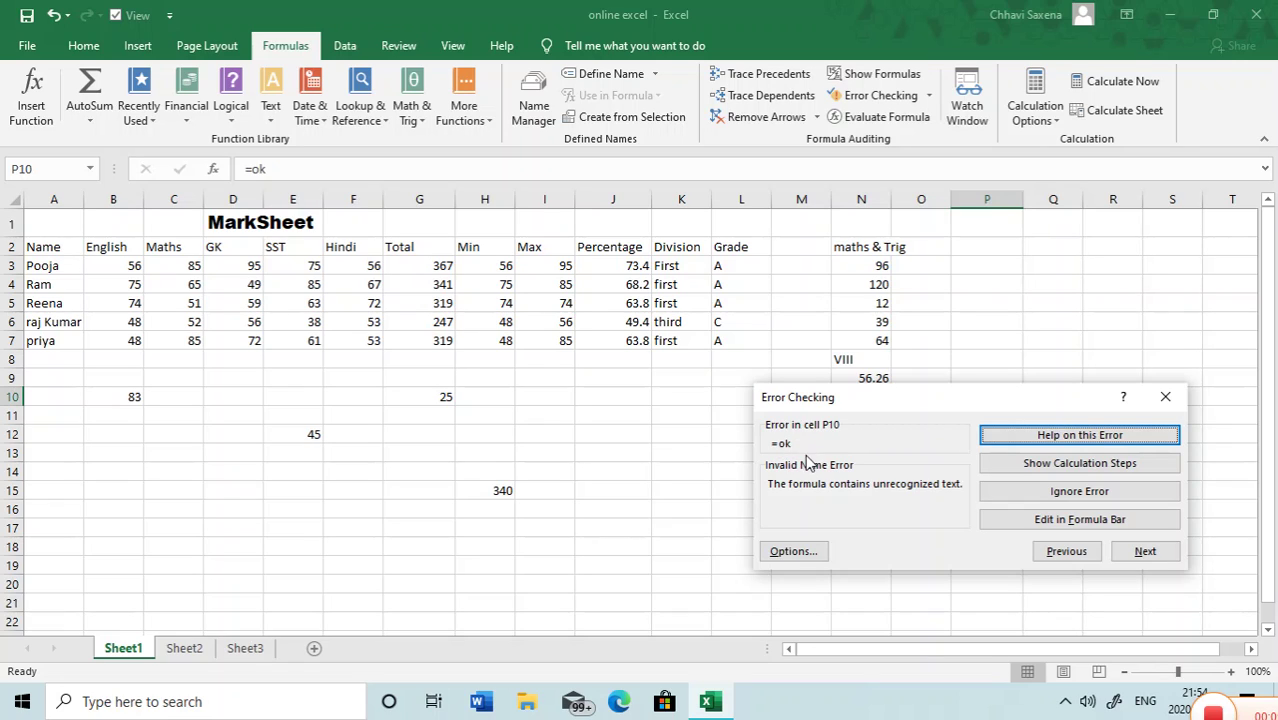
left_click(1013, 492)
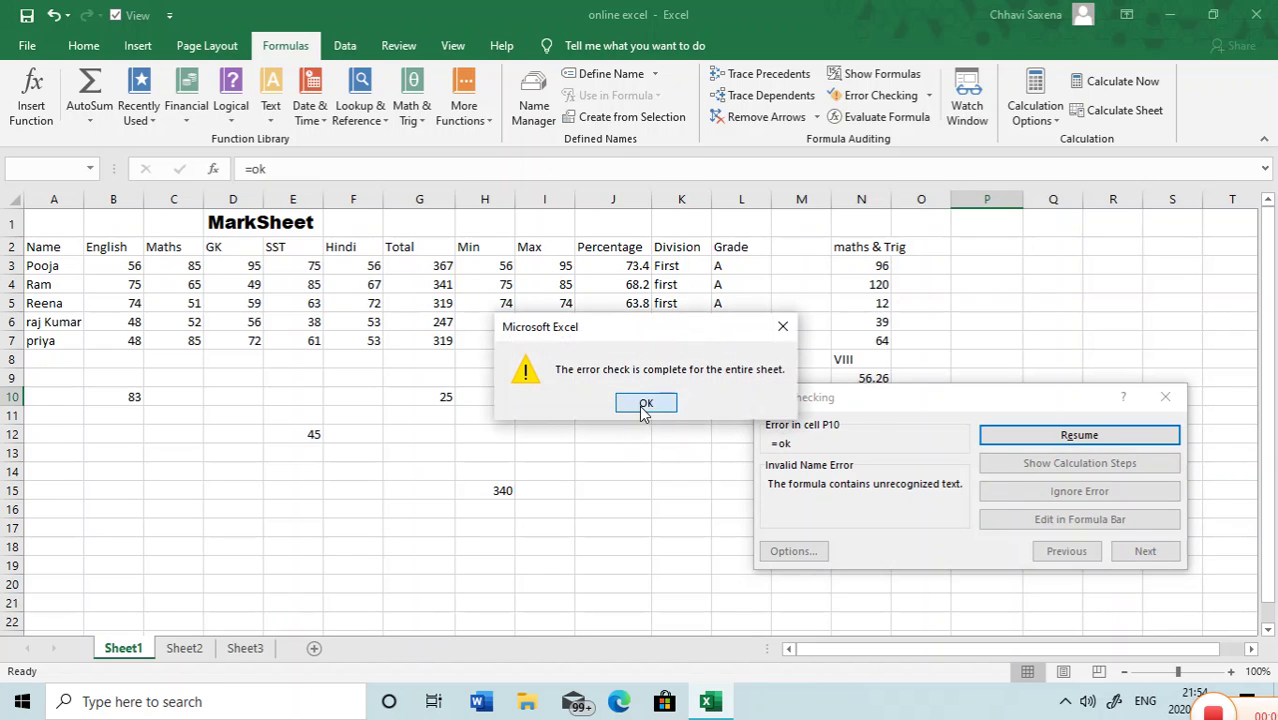
left_click(645, 405)
left_click(980, 450)
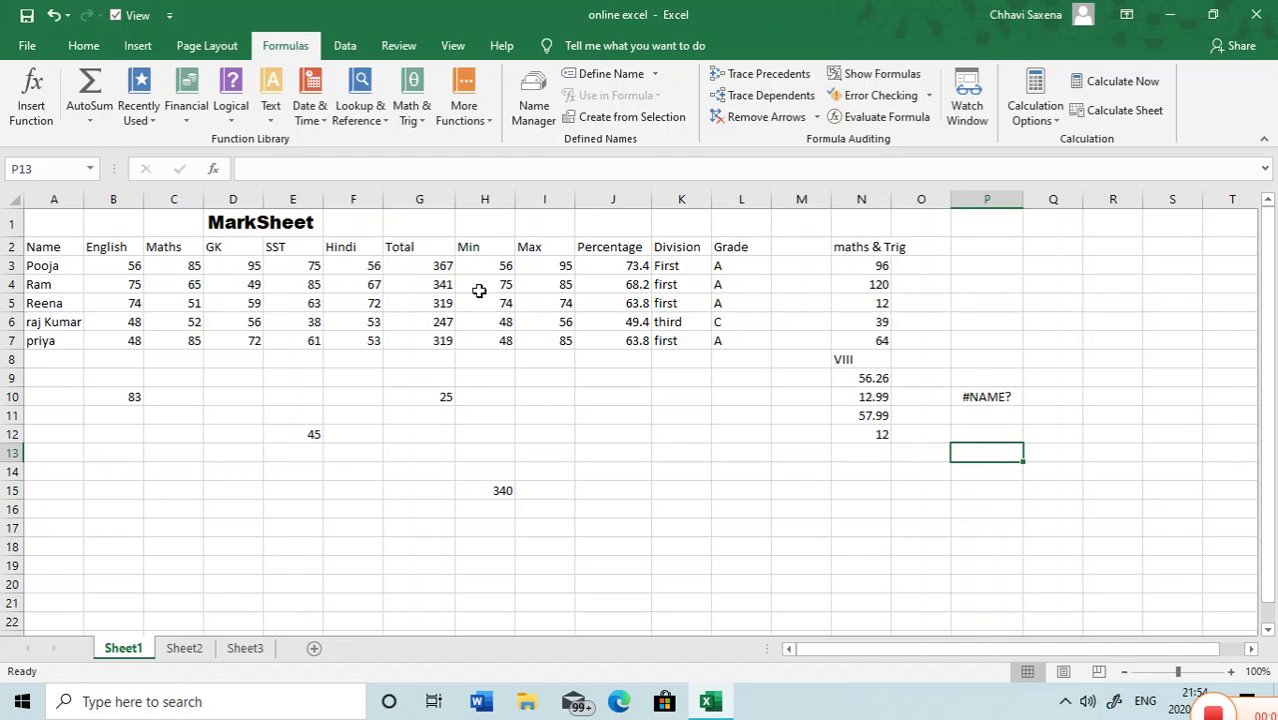
left_click(405, 269)
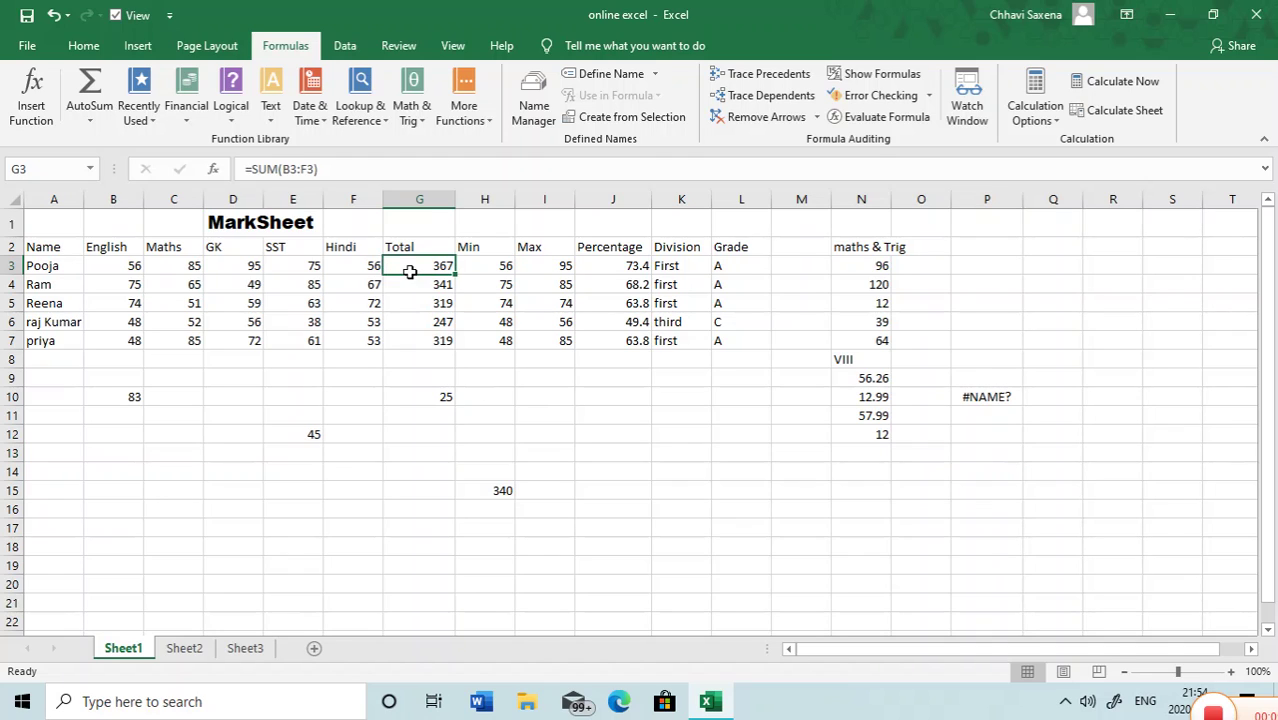
left_click(858, 116)
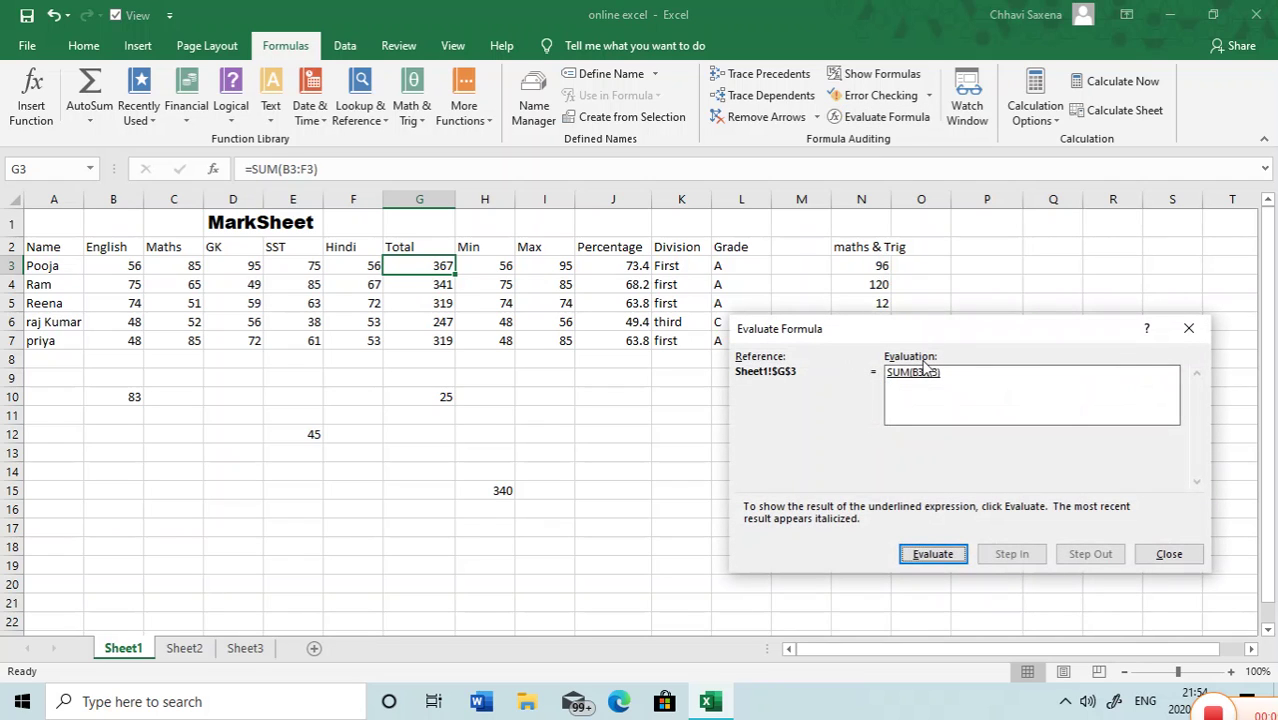
left_click(930, 555)
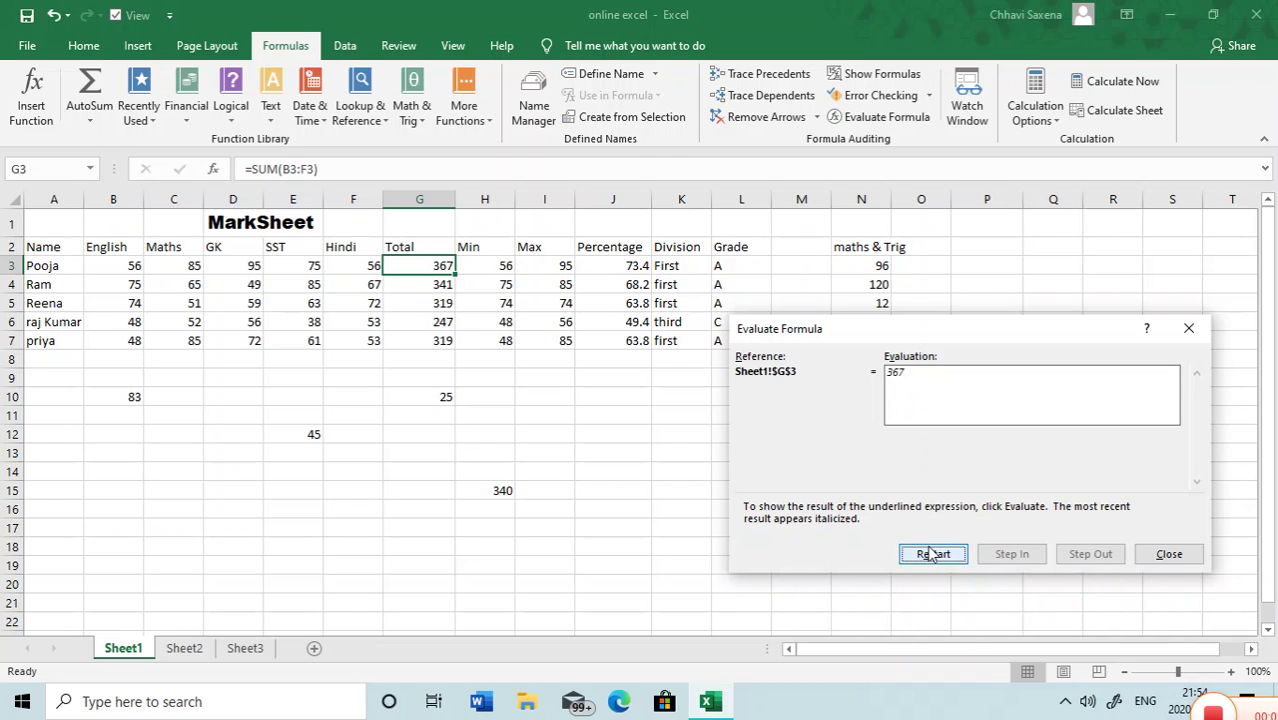
left_click(1172, 553)
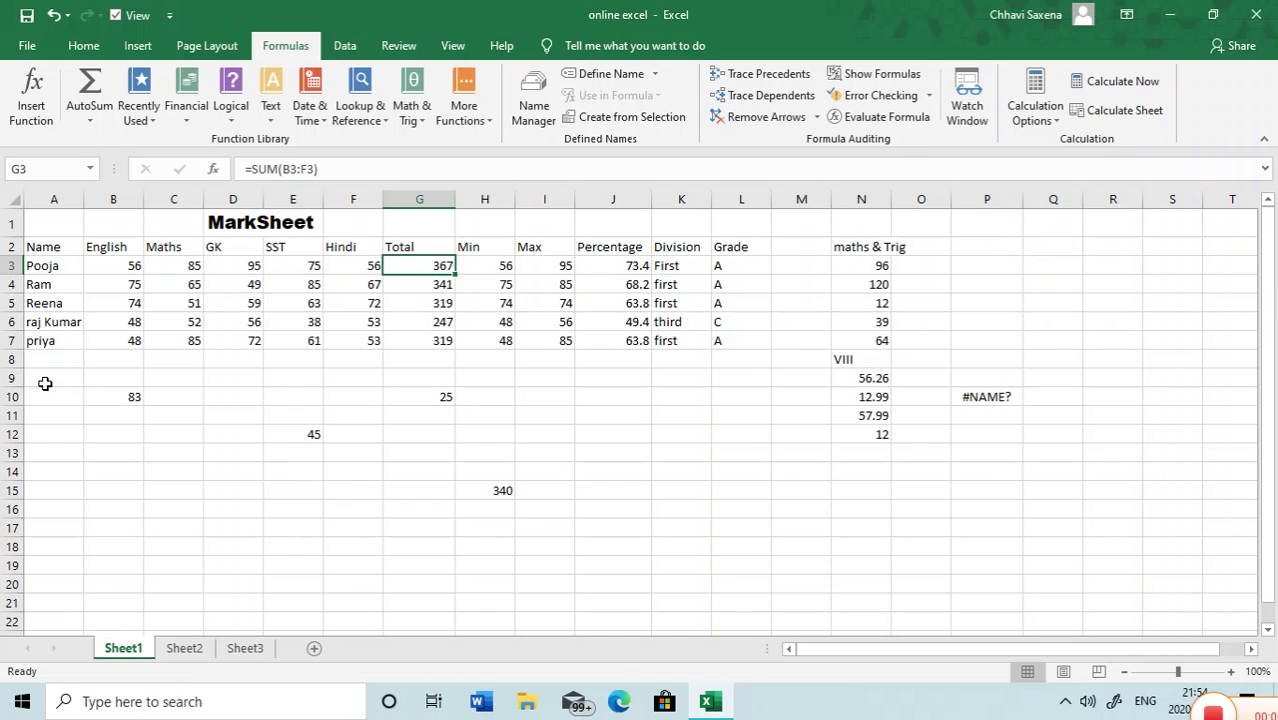
Select the MarkSheet range A2:G7
left_click(86, 375)
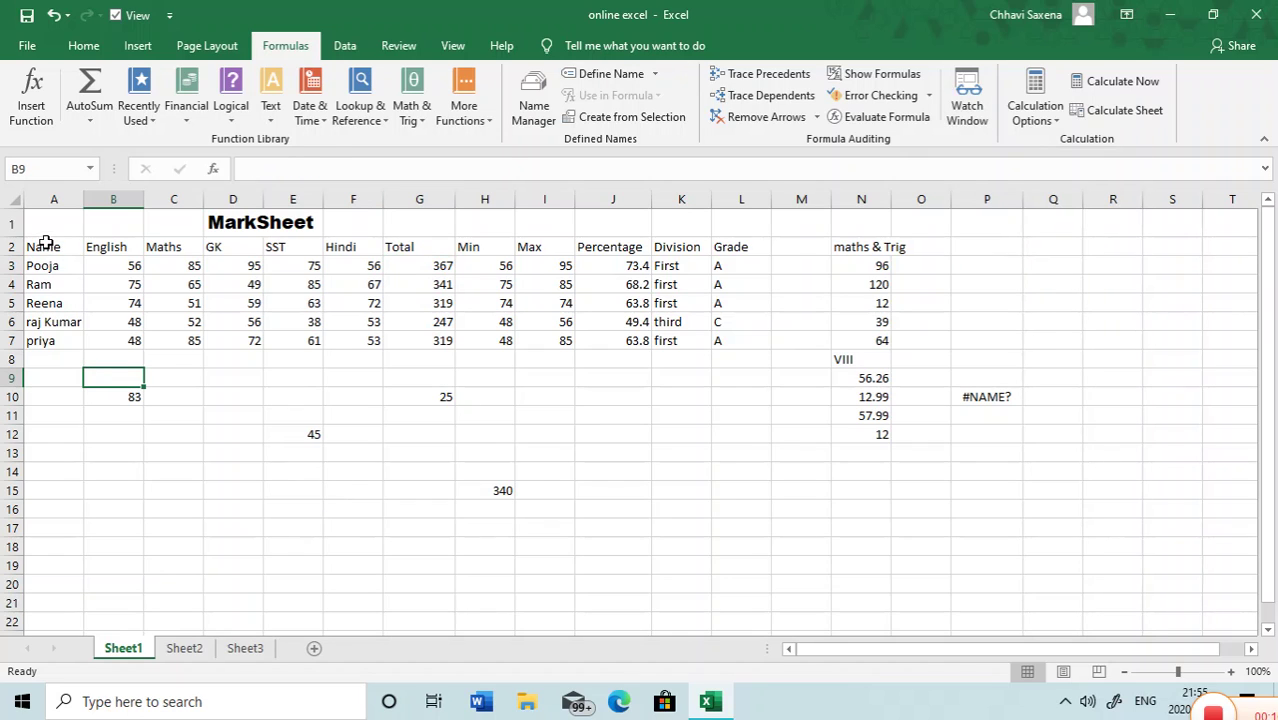
left_click(46, 242)
key("shift+Down")
key("shift+Down")
key("shift+Down")
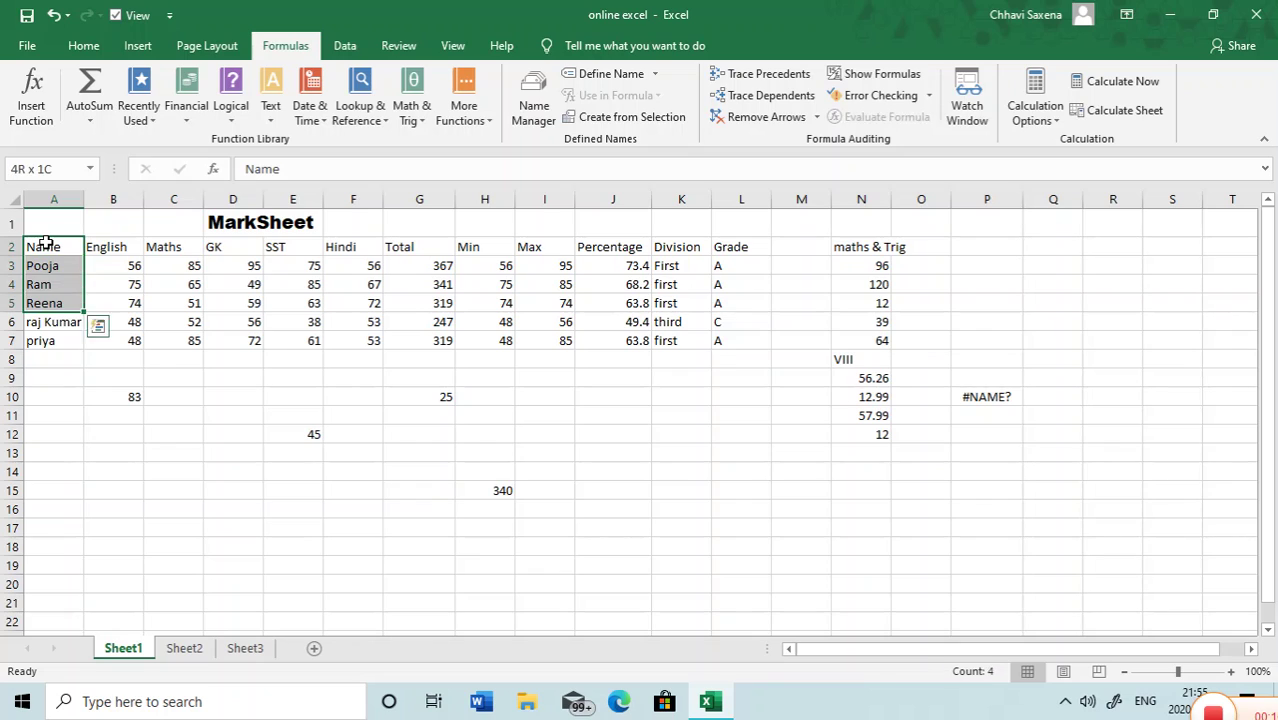
key("shift+Down")
key("shift+Right")
key("shift+Right")
key("shift+Right")
key("shift+Right")
key("shift+Right")
key("shift+Down")
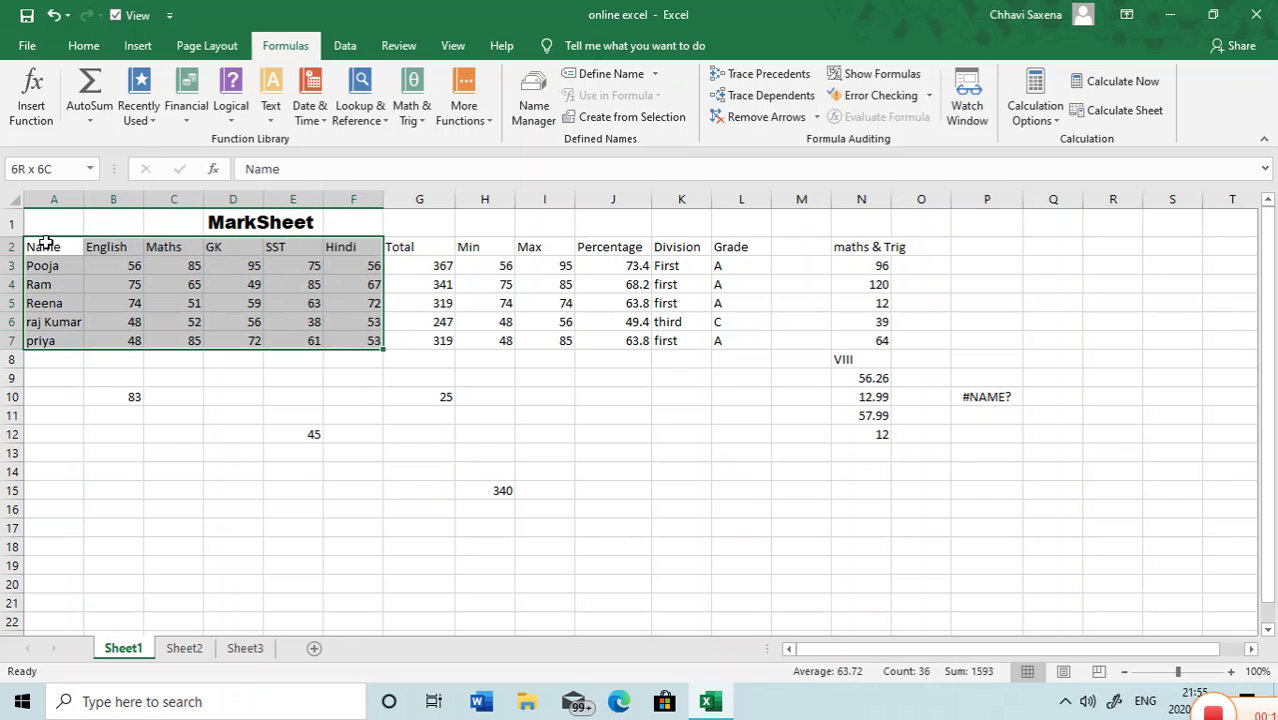
key("shift+Right")
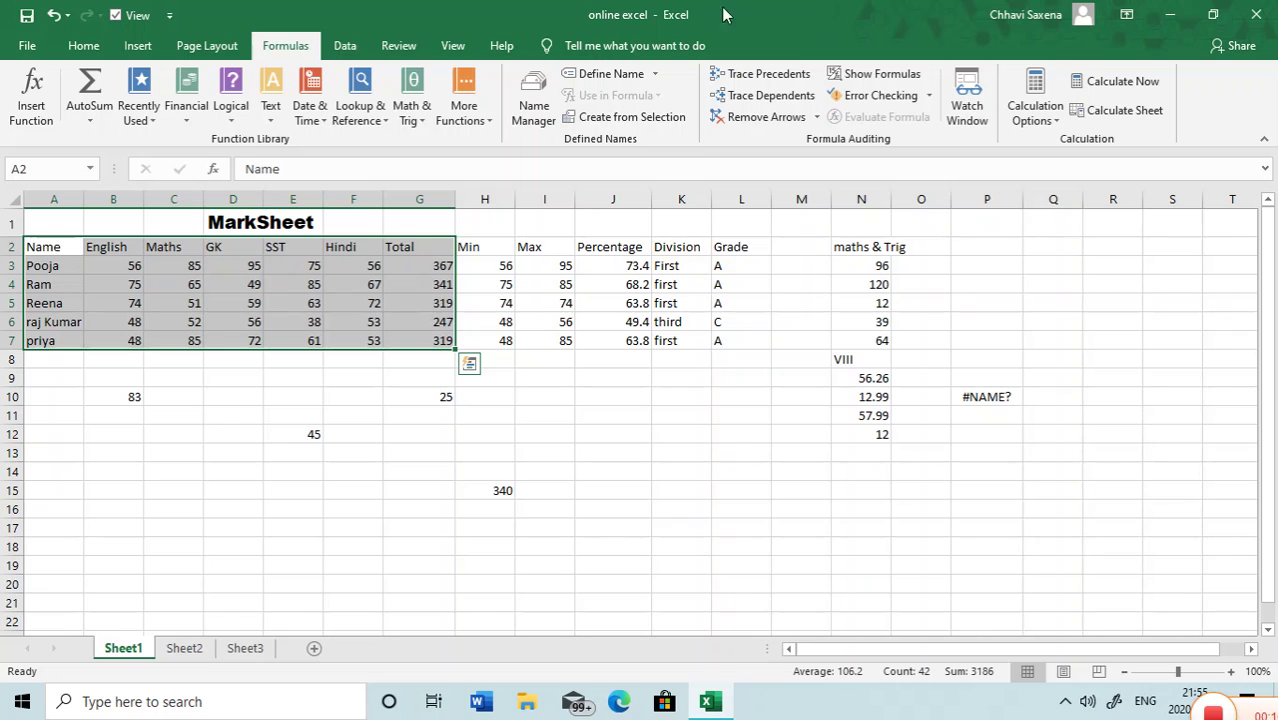
Add a watch on Sheet1!$A$2:$G$7, then show Sheet3's Bill Slip
left_click(955, 98)
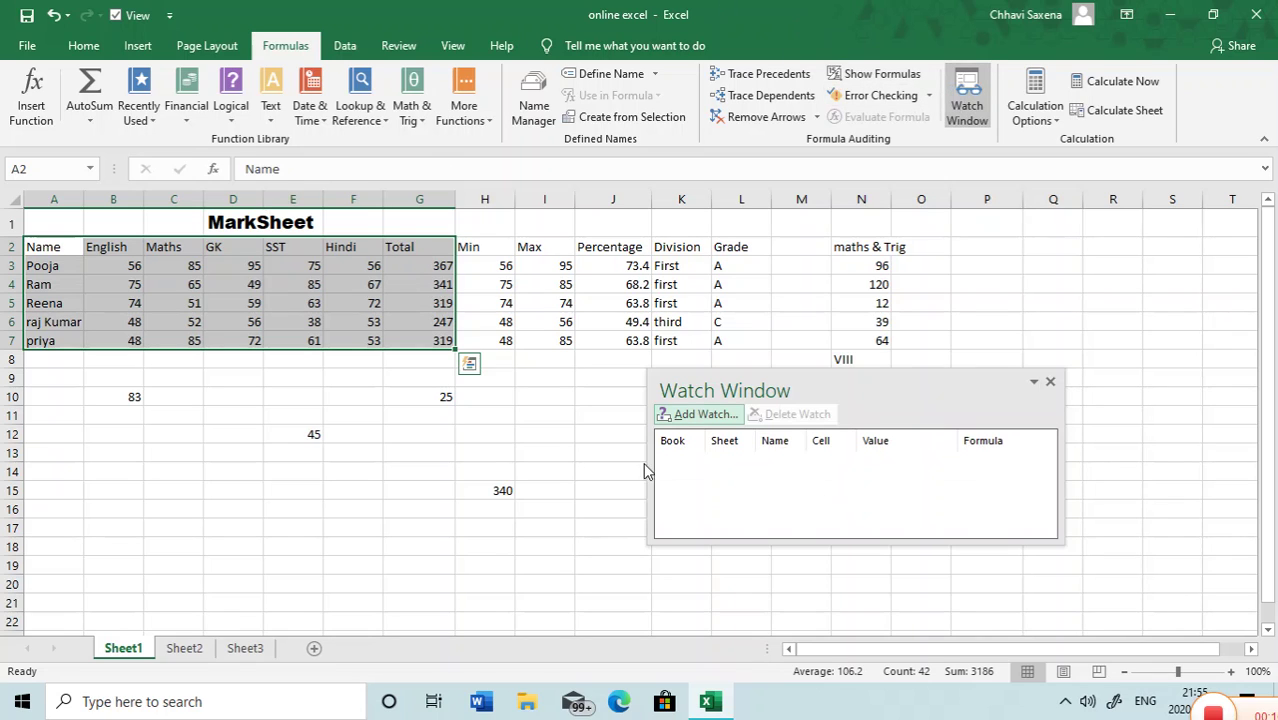
left_click(682, 416)
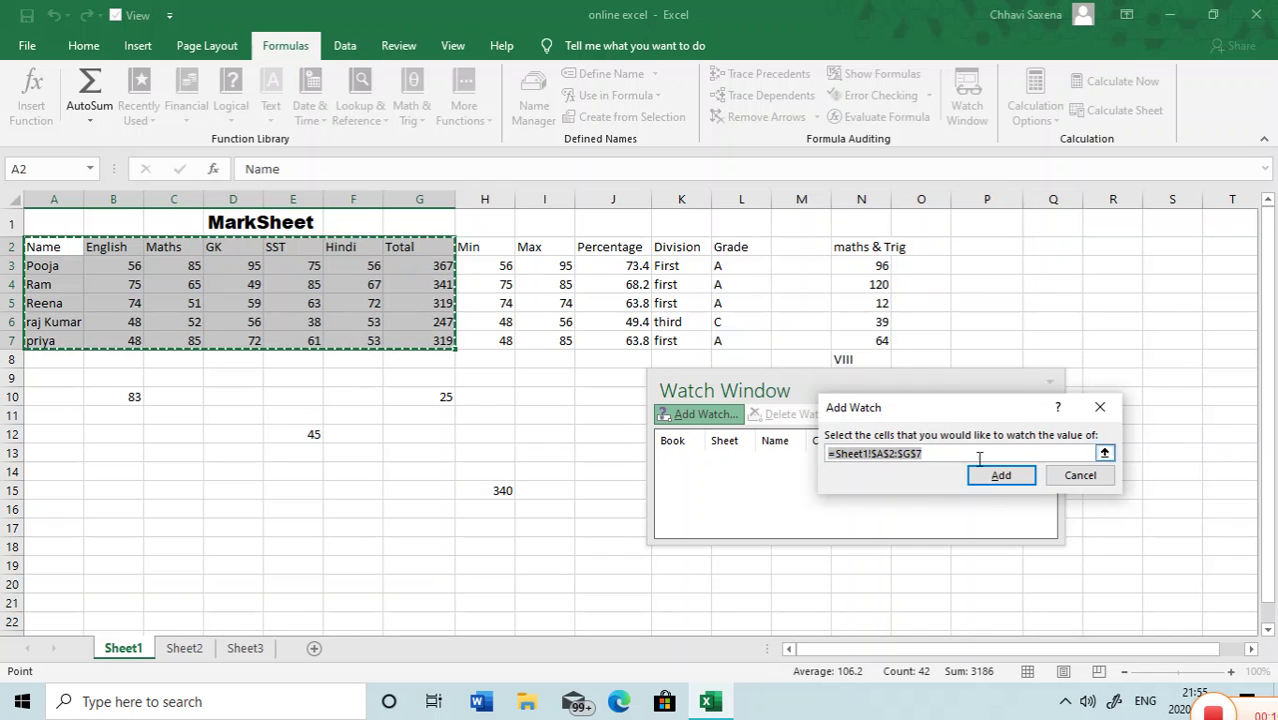
left_click(1001, 476)
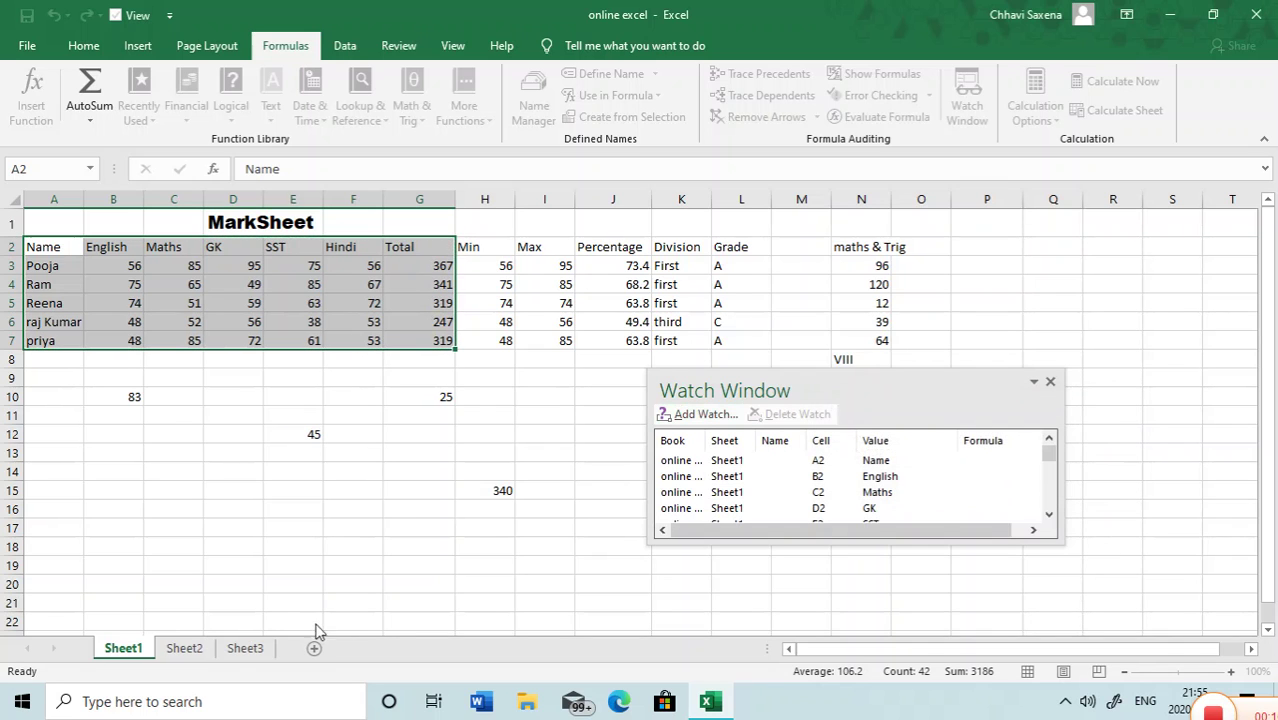
left_click(265, 648)
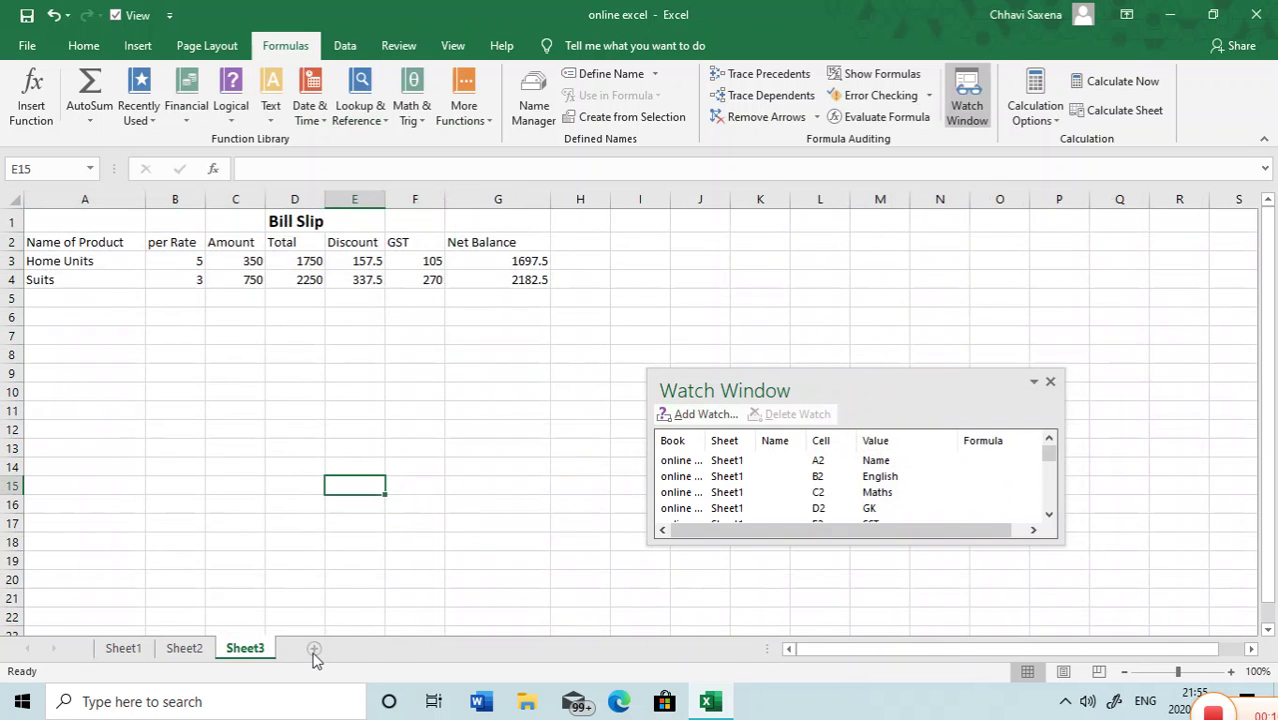
Add a new Sheet4 and type name in its cell A2
left_click(314, 648)
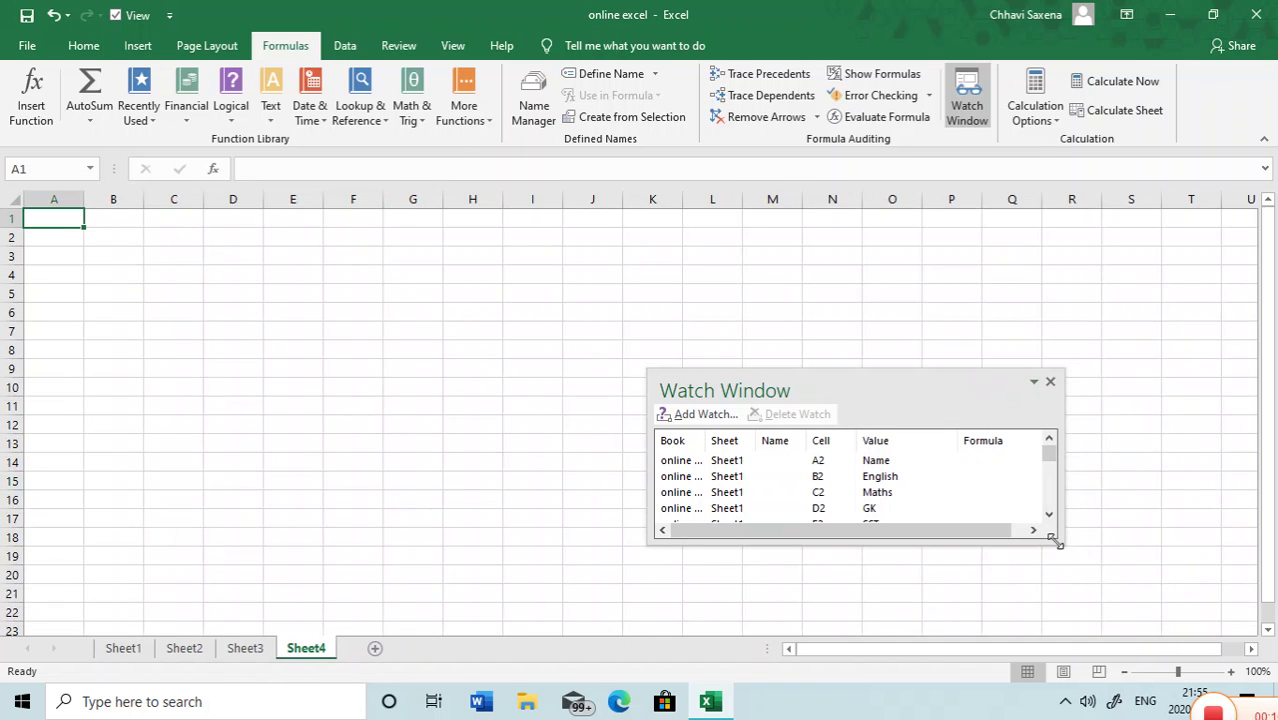
left_click_drag(1056, 541, 1168, 592)
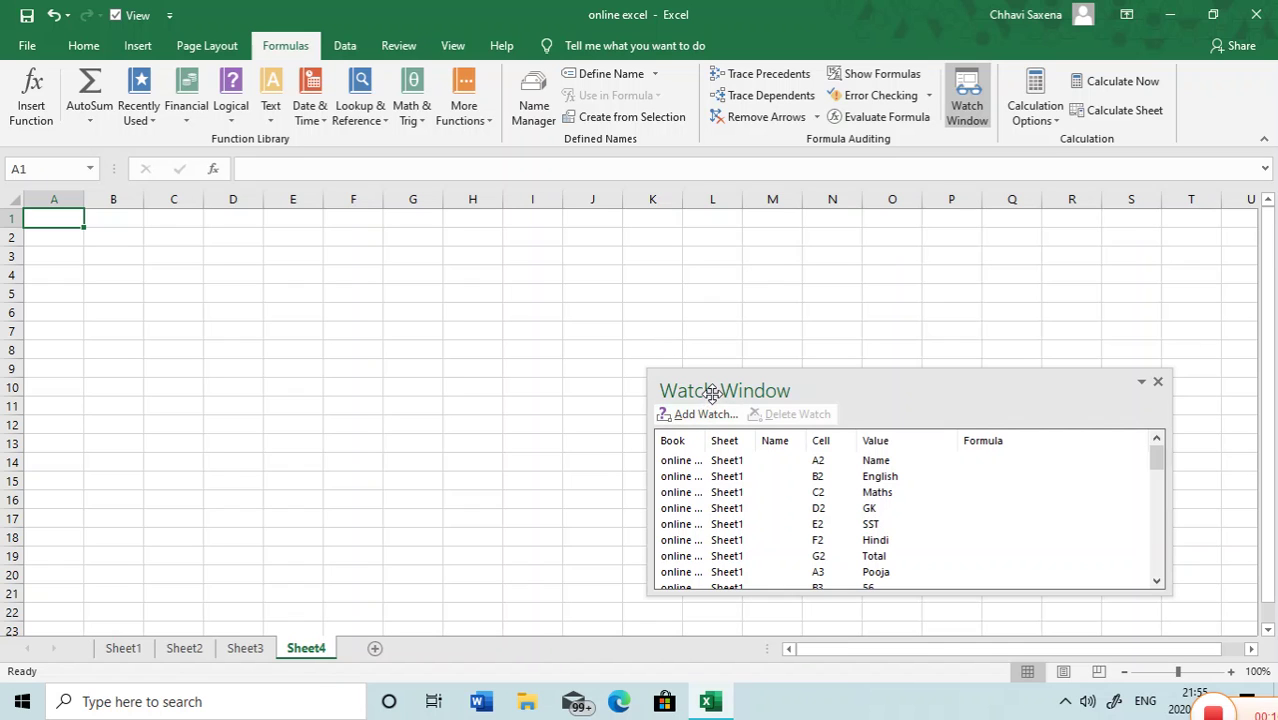
left_click_drag(711, 393, 769, 236)
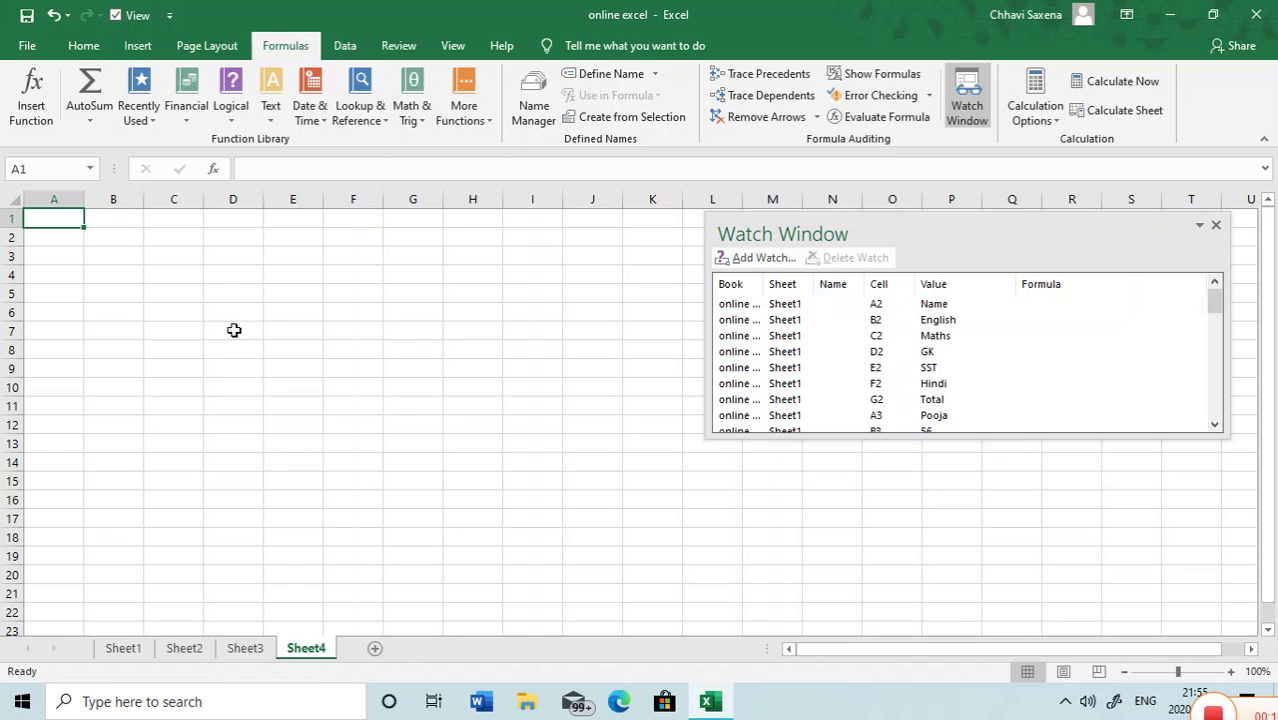
left_click(65, 248)
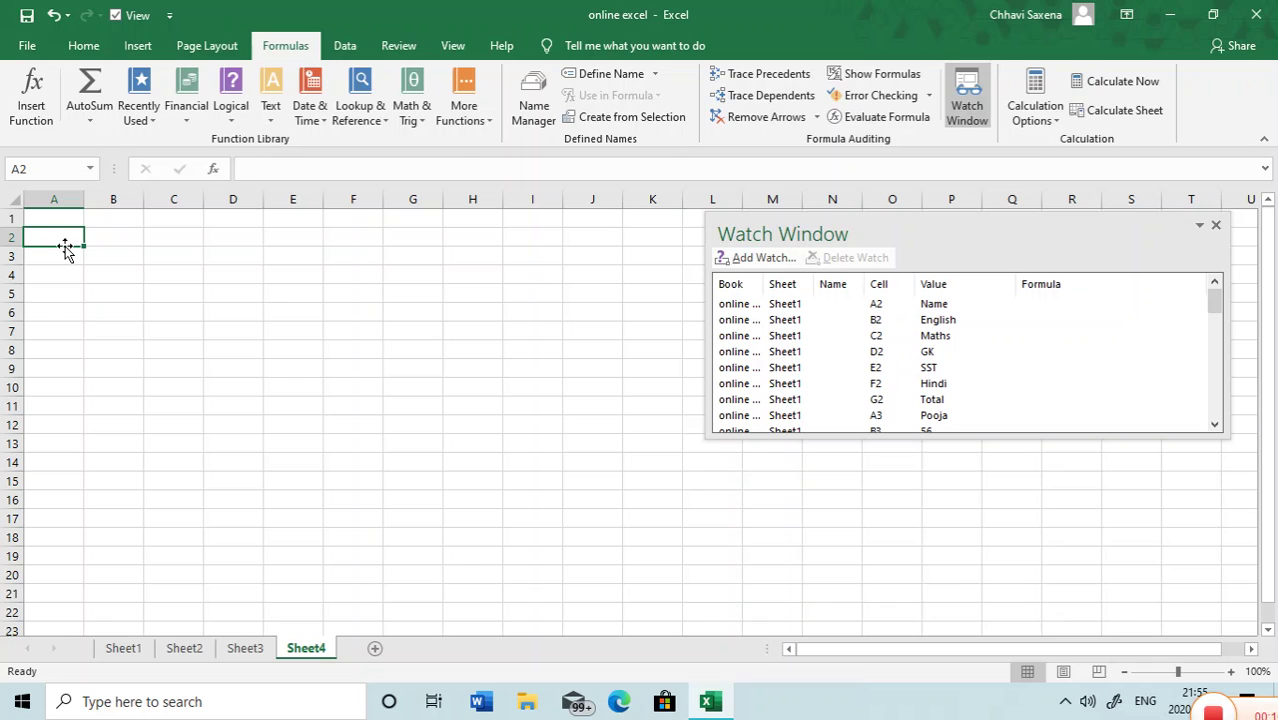
type("name")
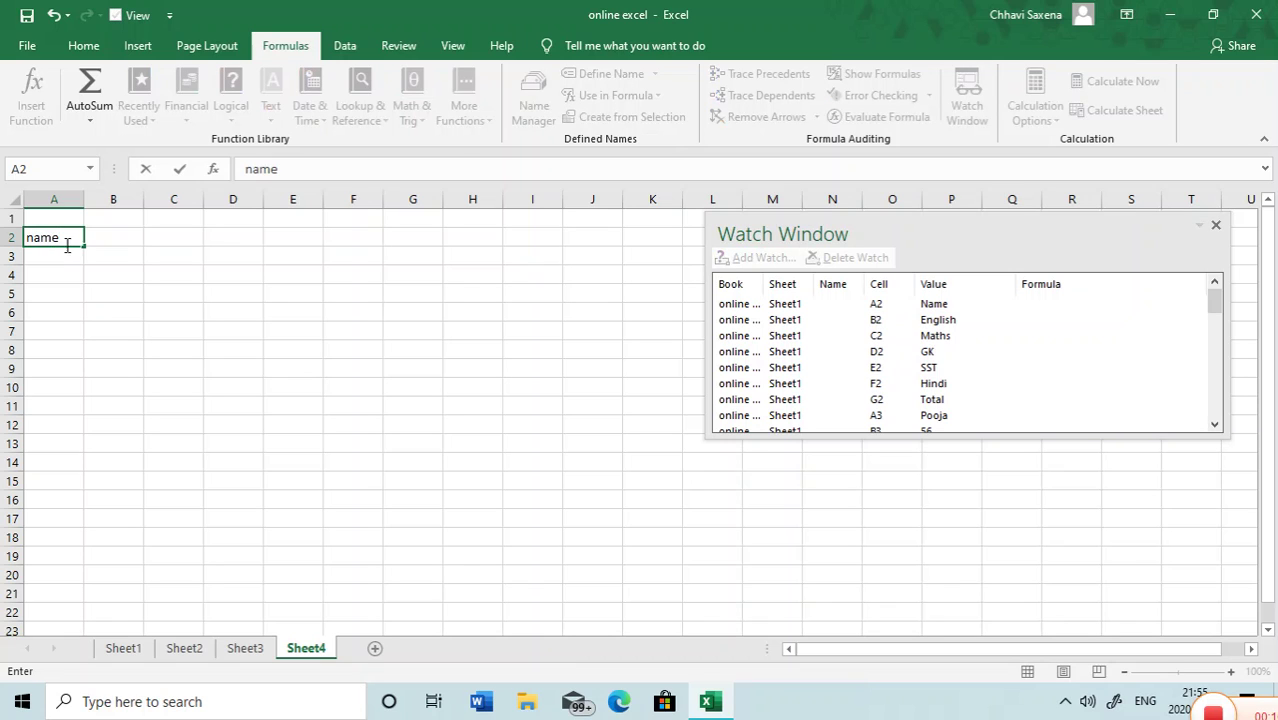
left_click(108, 234)
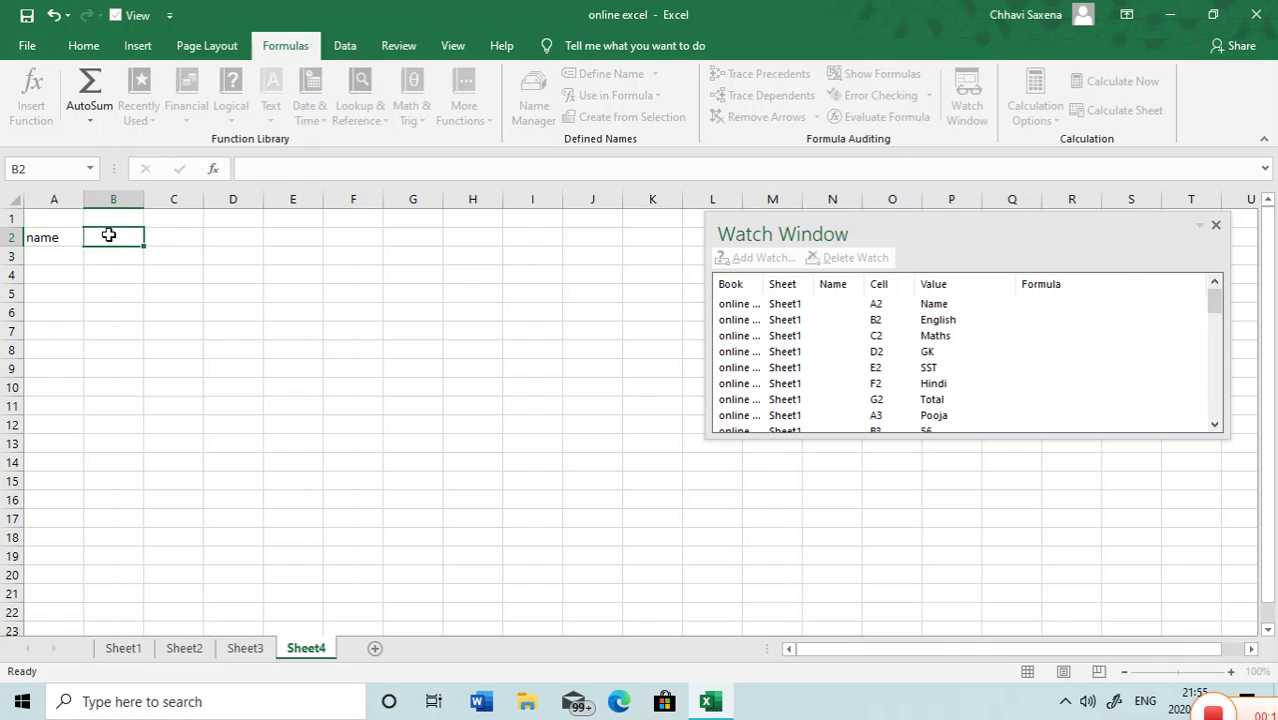
Delete all A2:G7 watches from the Watch Window and close it
left_click(1214, 426)
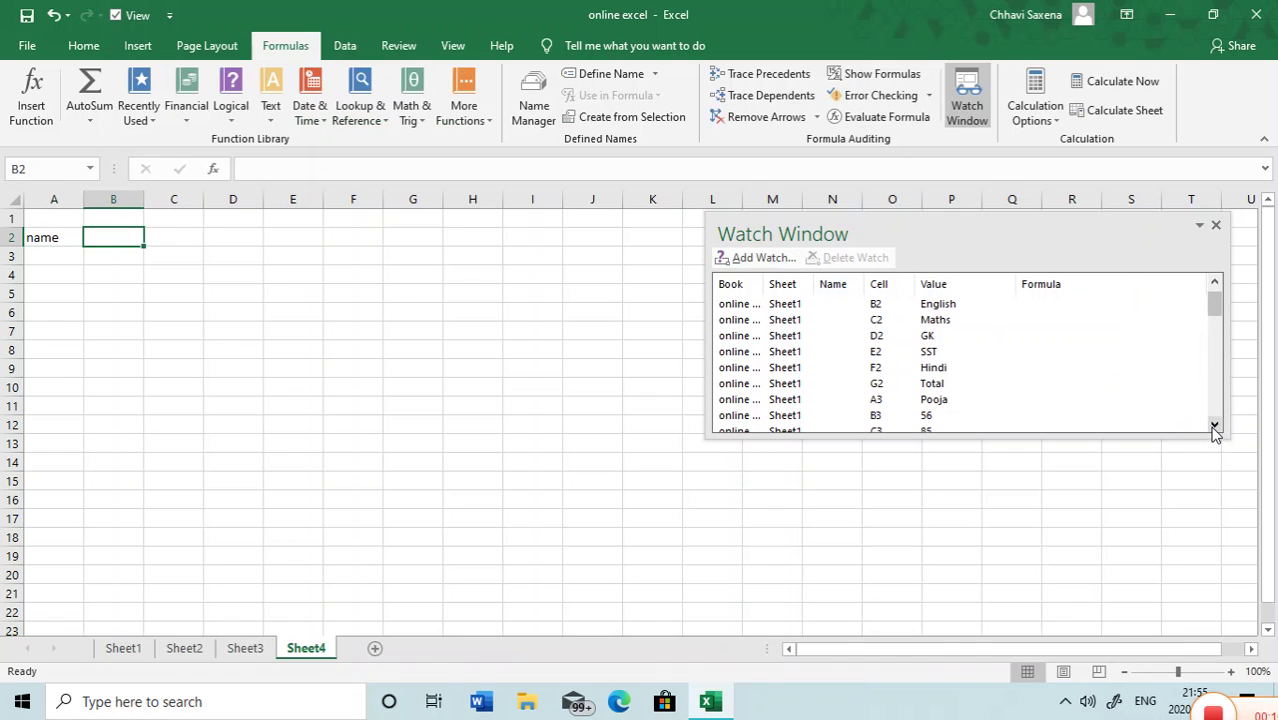
left_click(1214, 426)
left_click(1214, 426)
left_click(1214, 426)
left_click(1214, 426)
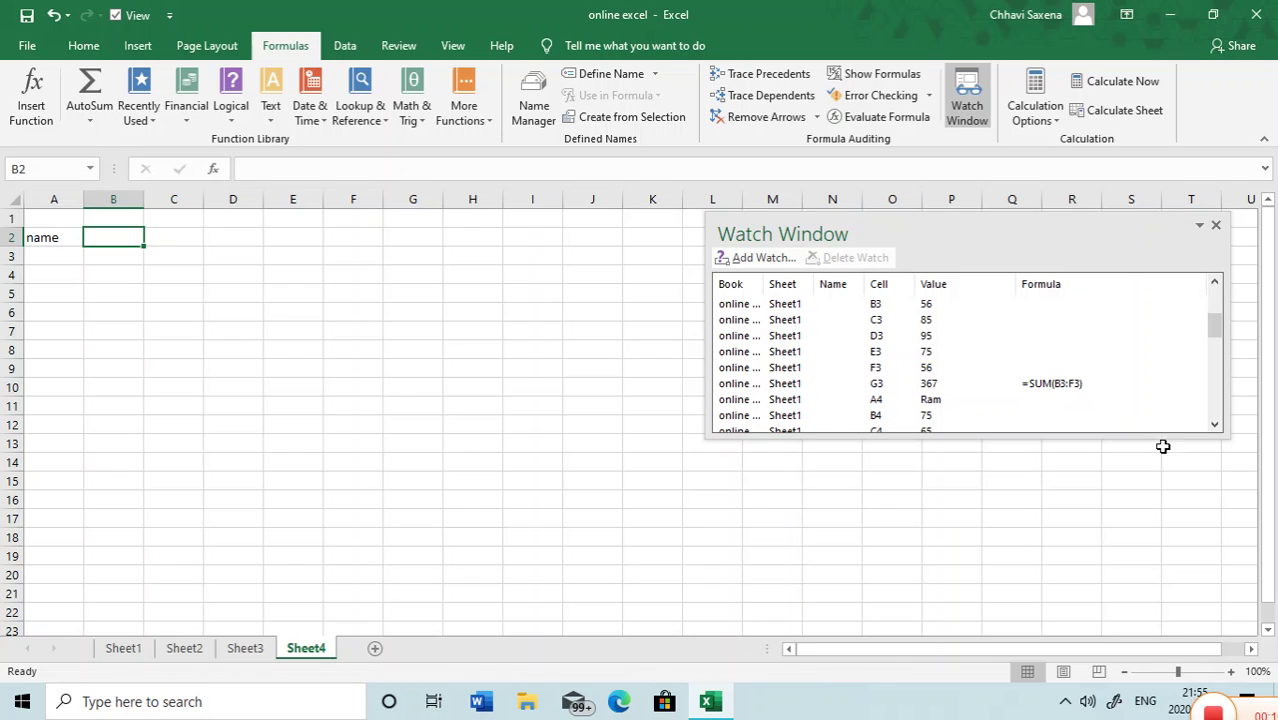
left_click(1215, 424)
left_click(1215, 424)
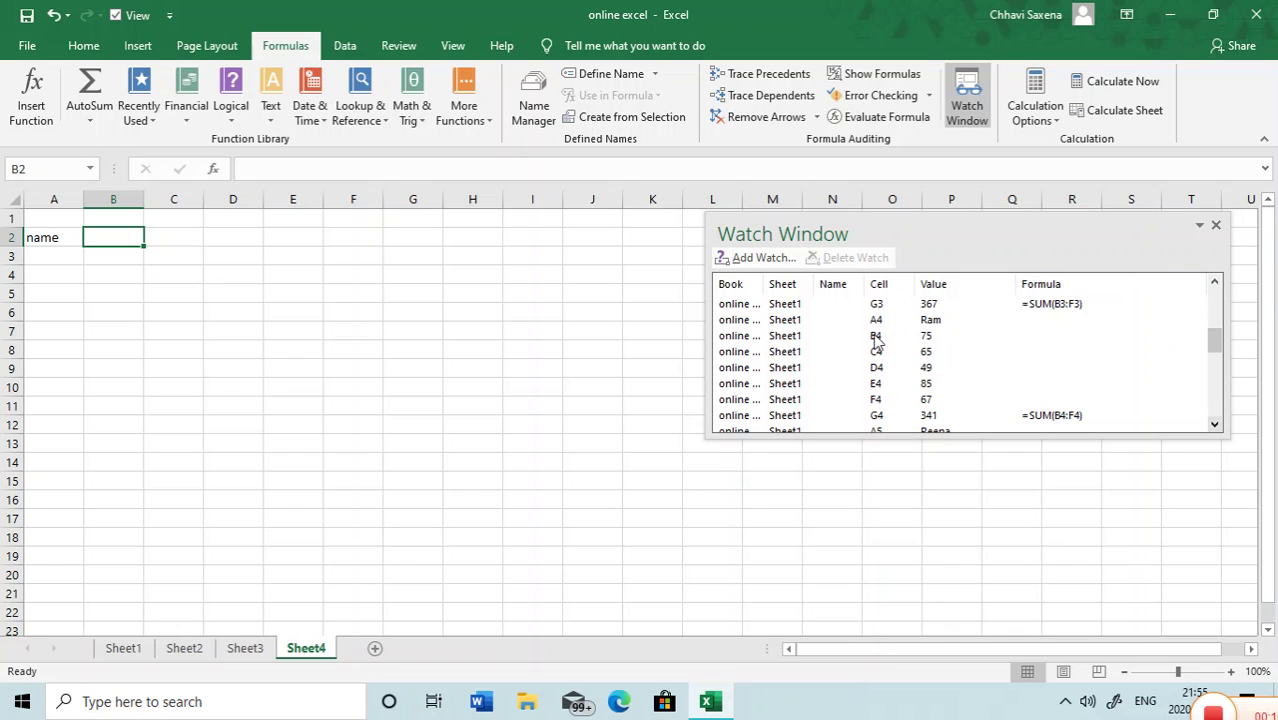
left_click(1215, 285)
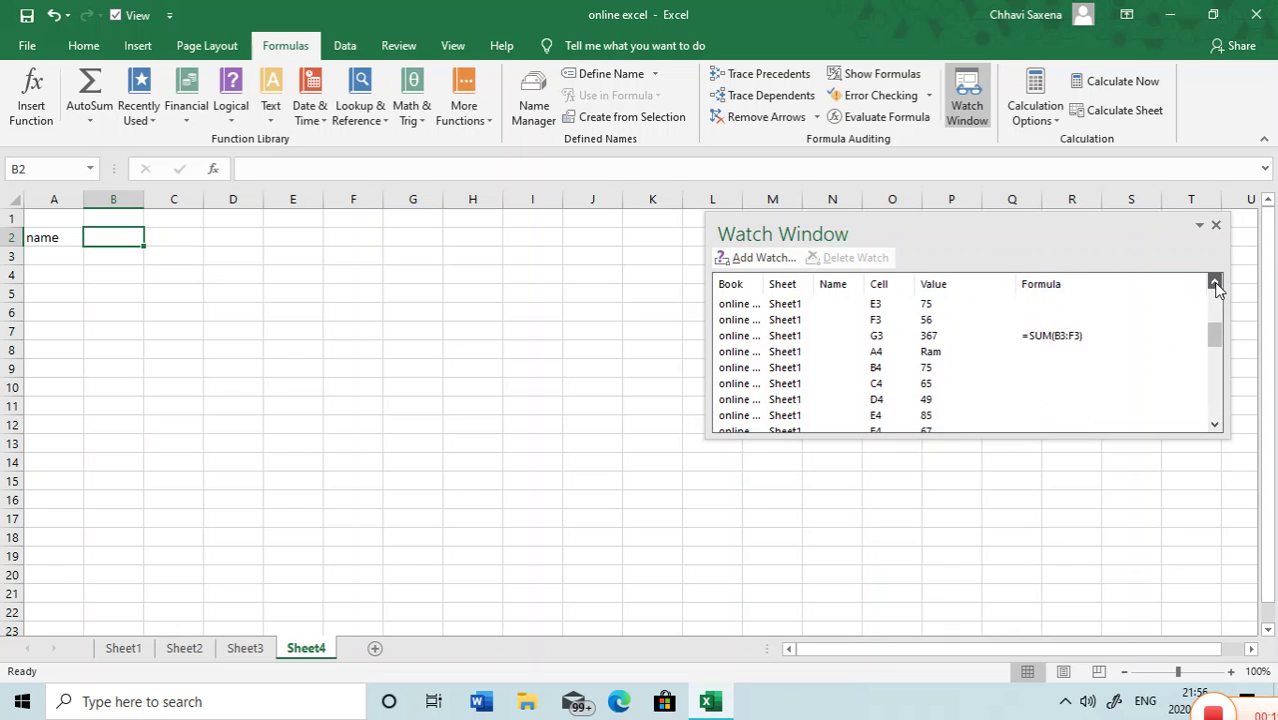
left_click(1214, 284)
left_click(1214, 284)
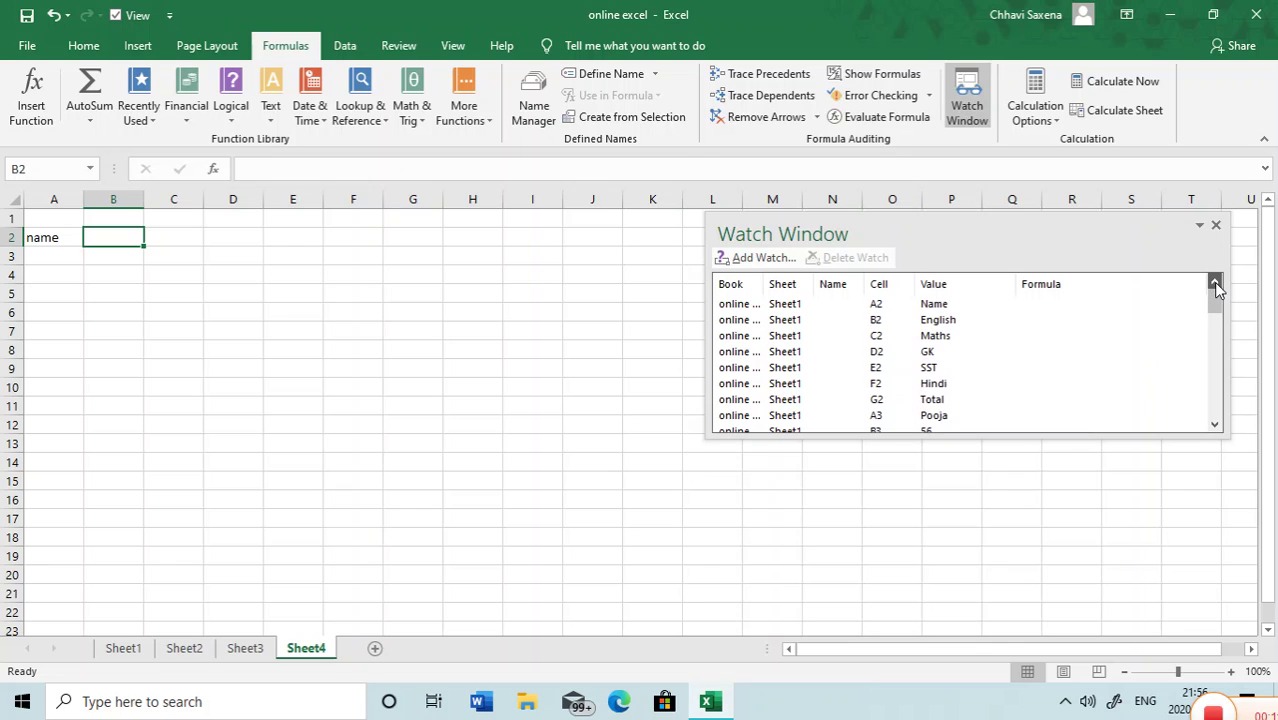
left_click(785, 306)
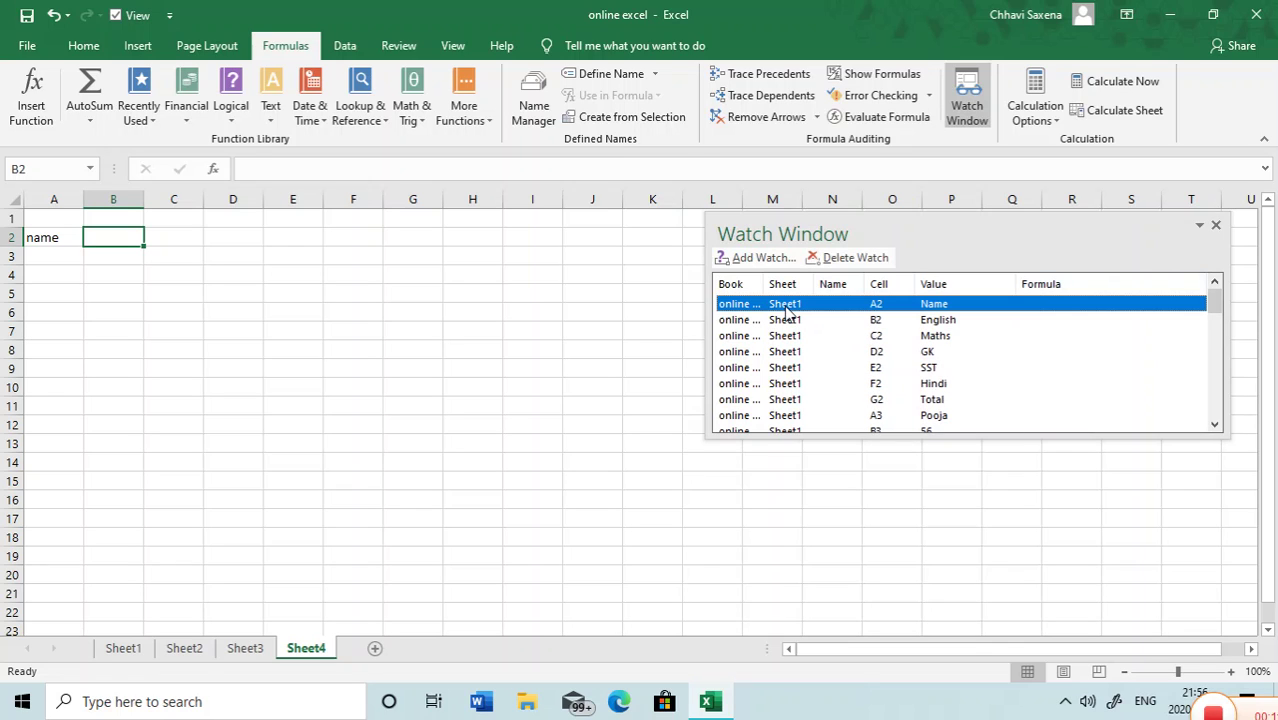
key("shift+Down")
key("shift+Down")
key("shift+Down")
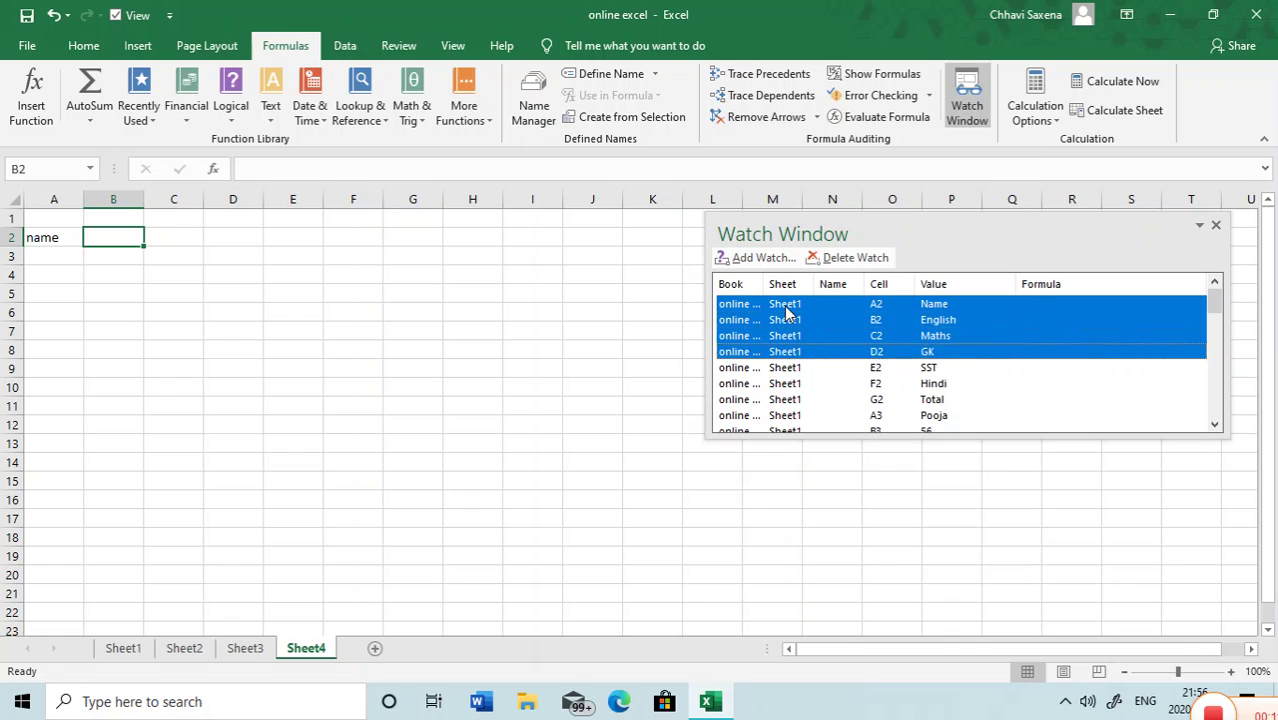
key("shift+End")
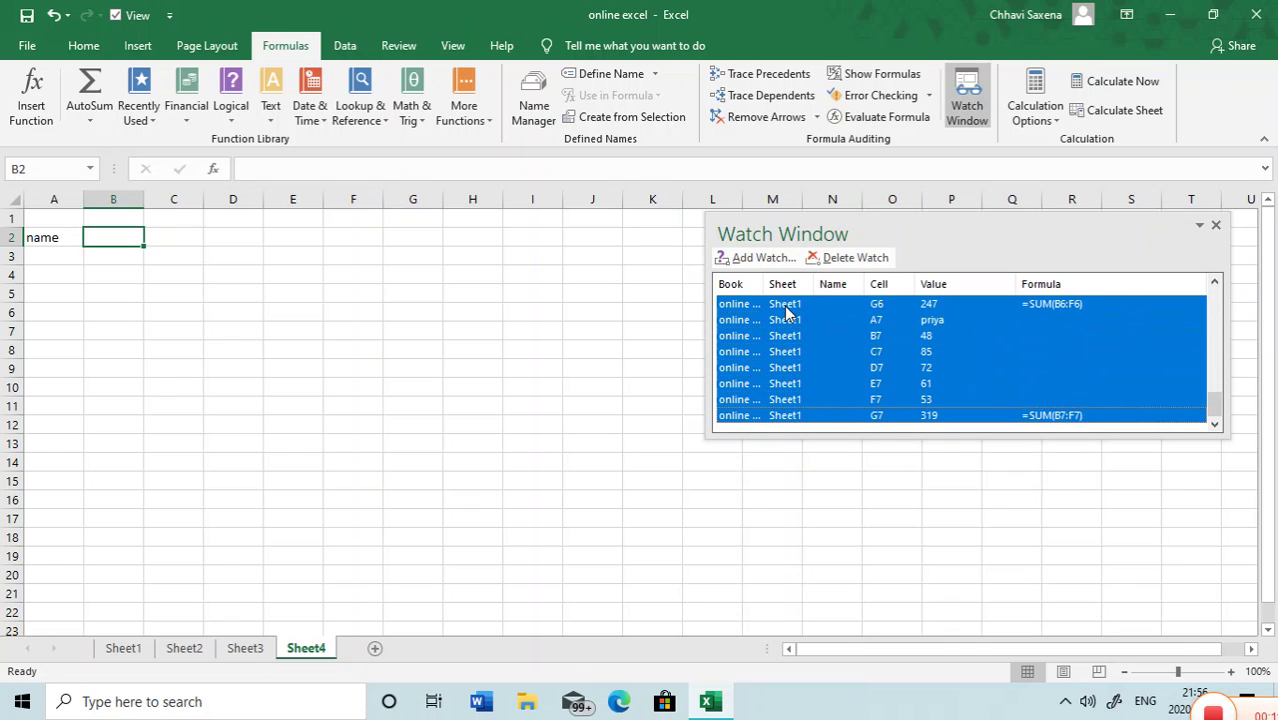
left_click(845, 258)
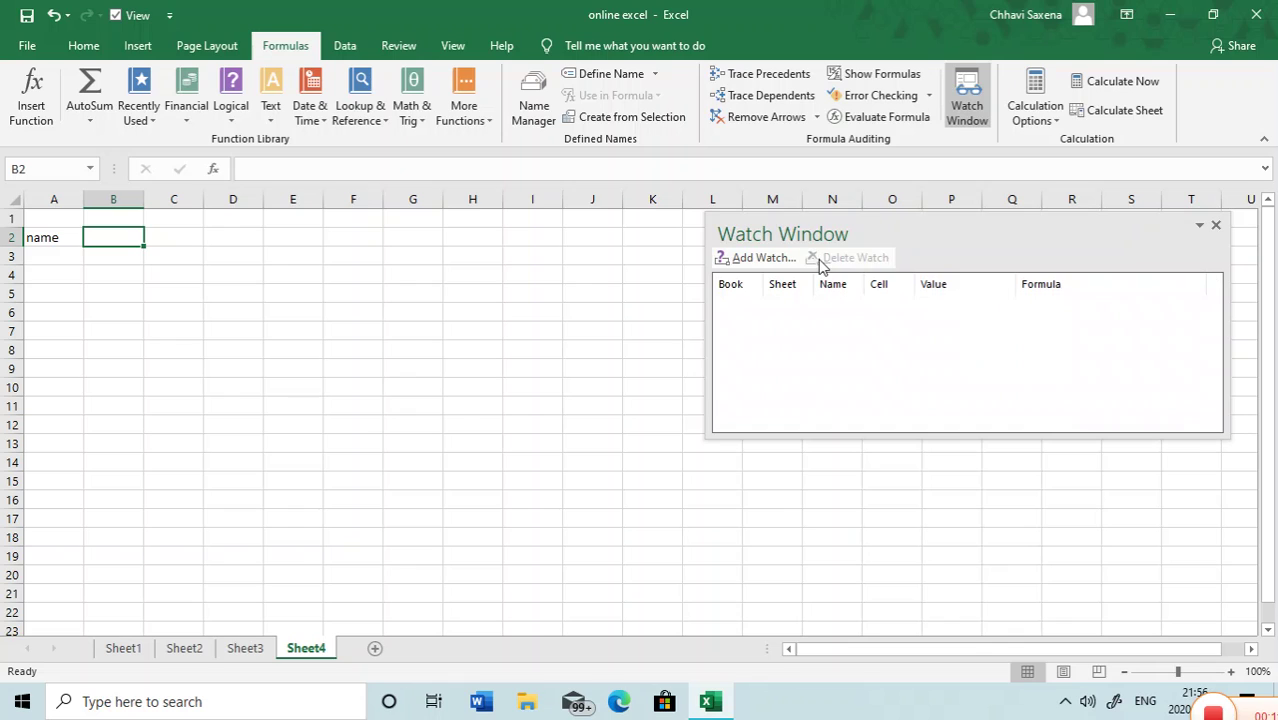
left_click(1216, 225)
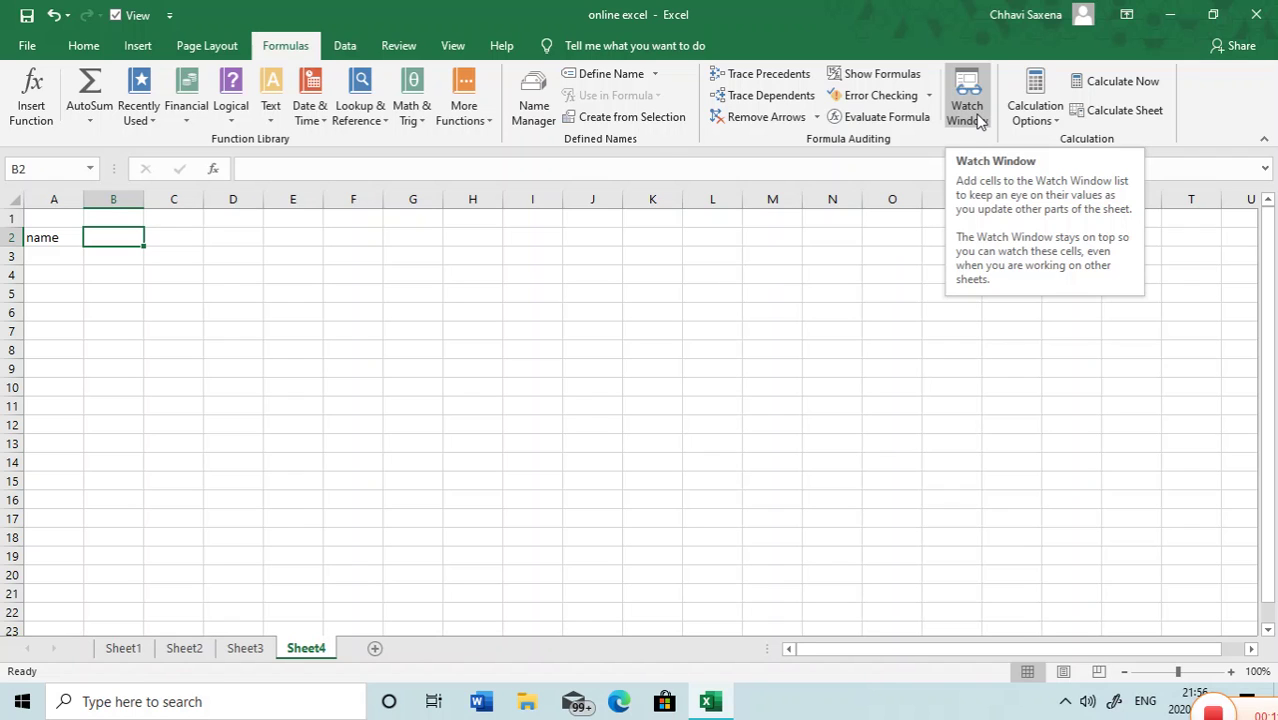
On Sheet1, delete the stray 83, 25, 45 and 340 values in B9:I16, then select A9
left_click(137, 649)
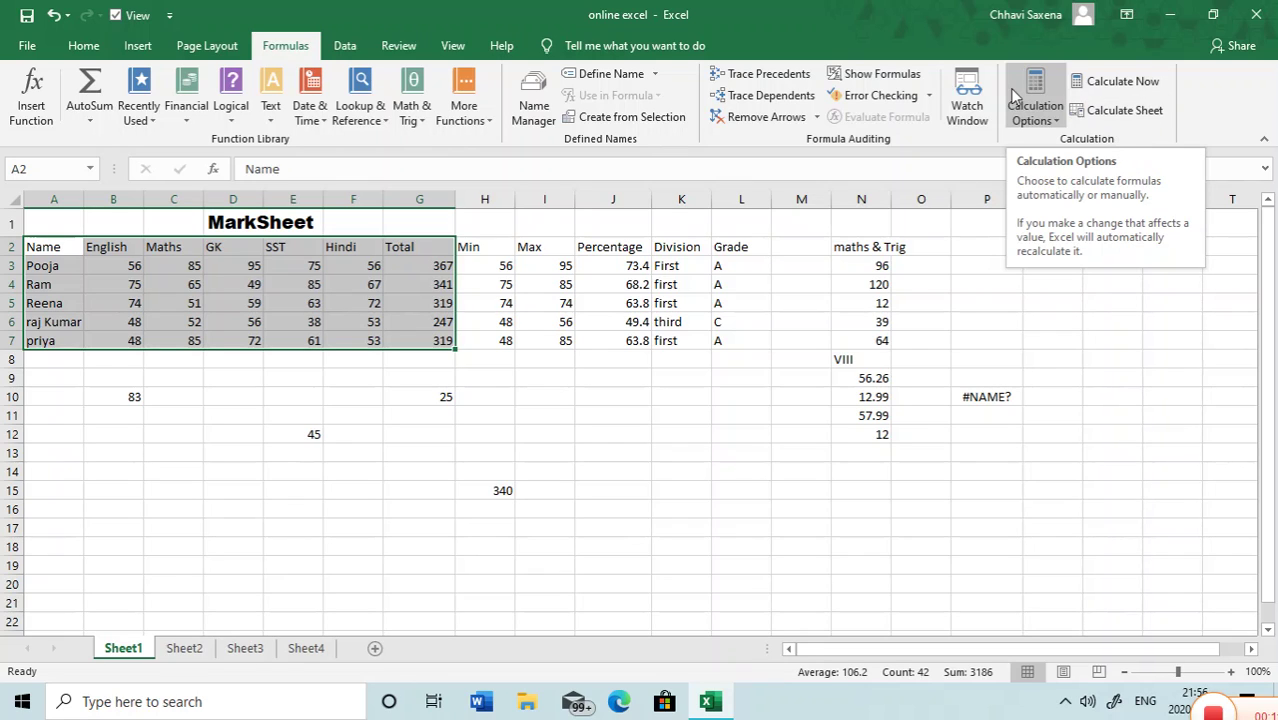
left_click(347, 47)
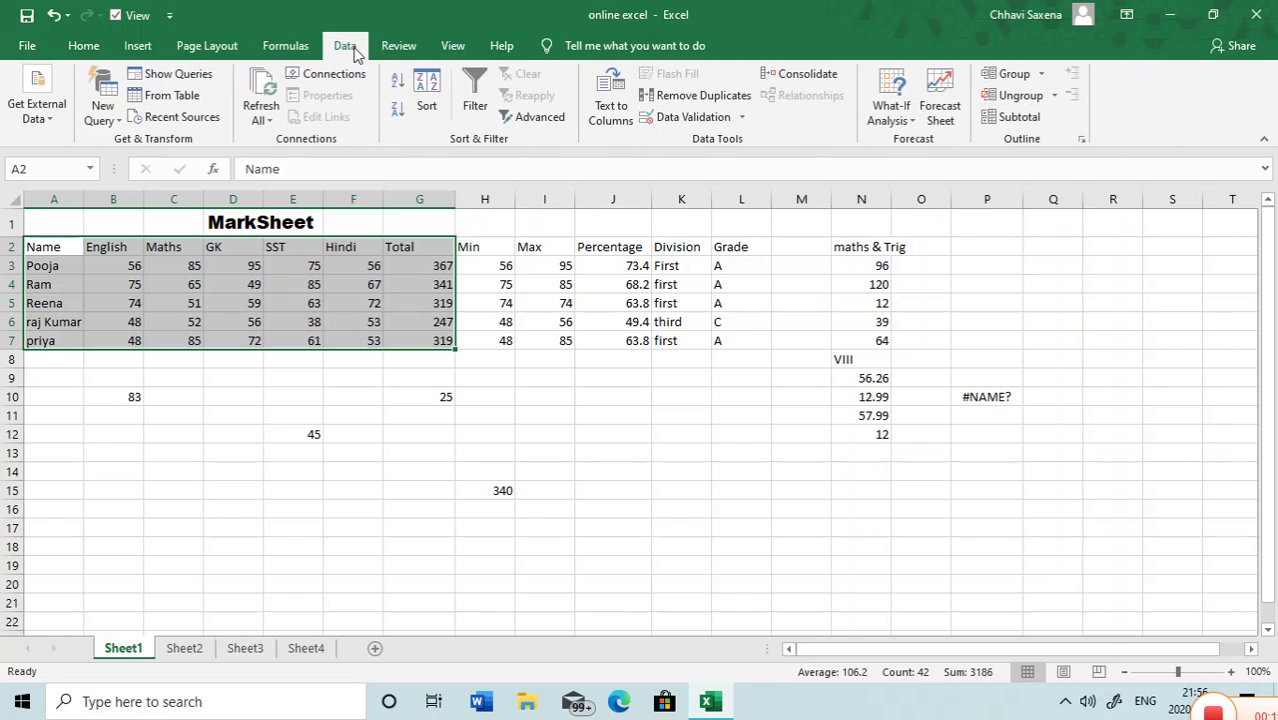
left_click(125, 371)
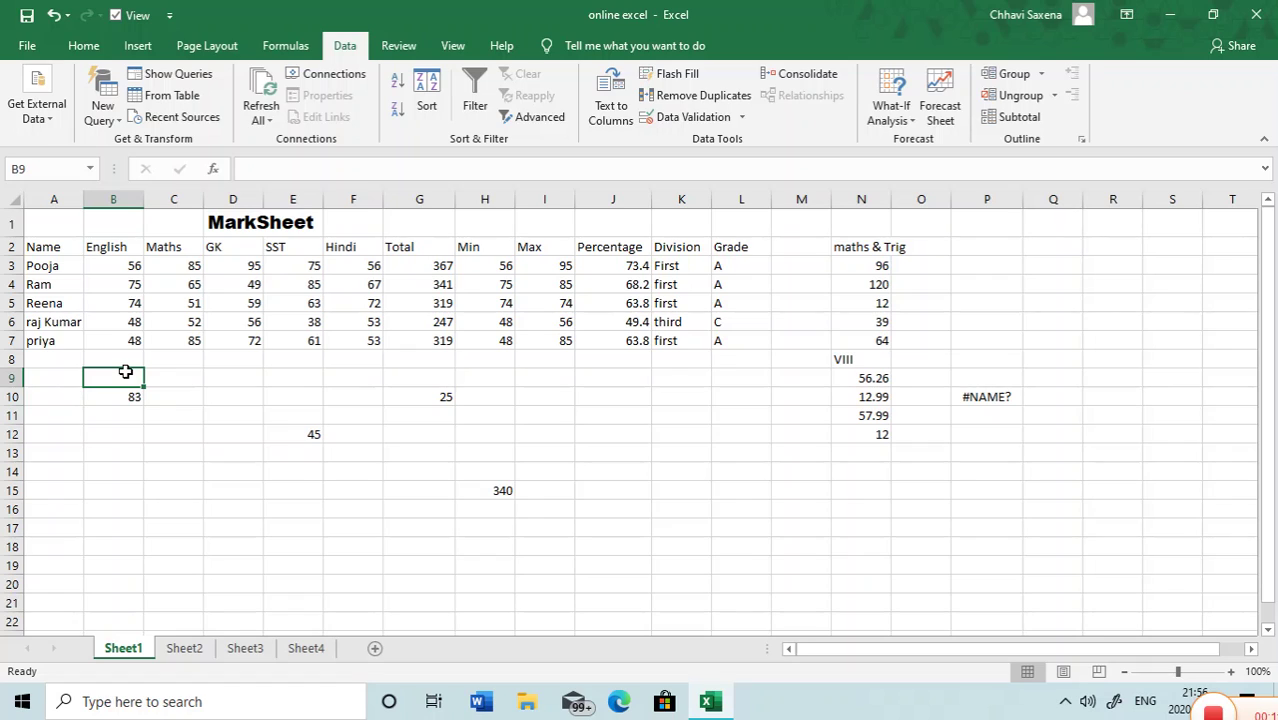
key("shift+Down")
key("shift+Down")
key("shift+Down")
key("shift+Down")
key("shift+Down")
key("shift+Right")
key("shift+Right")
key("shift+Right")
key("shift+Right")
key("shift+Down")
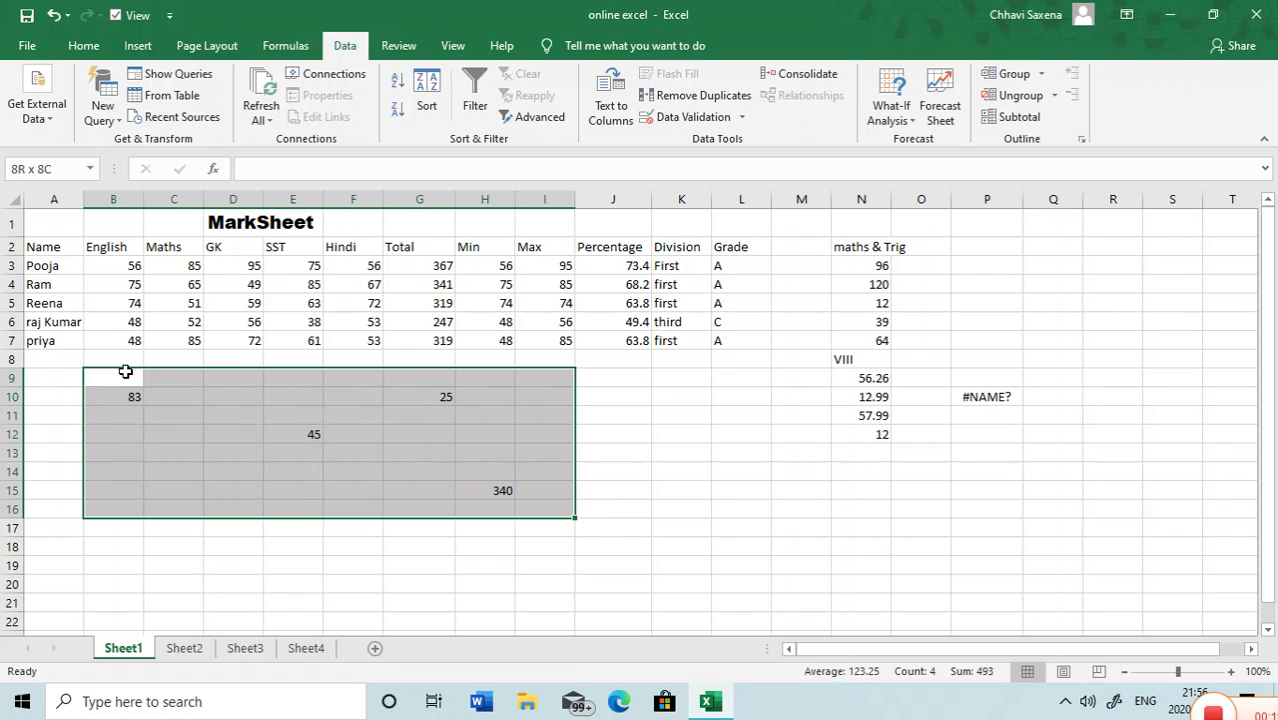
key("Delete")
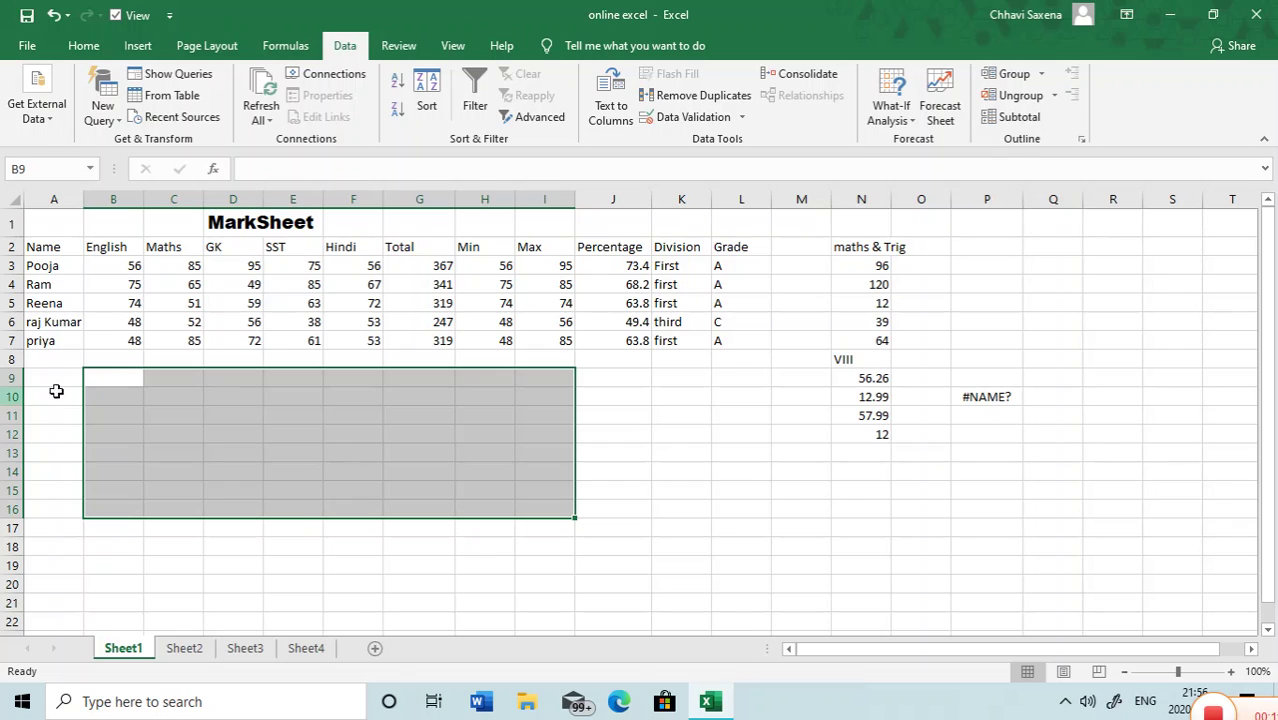
left_click(62, 379)
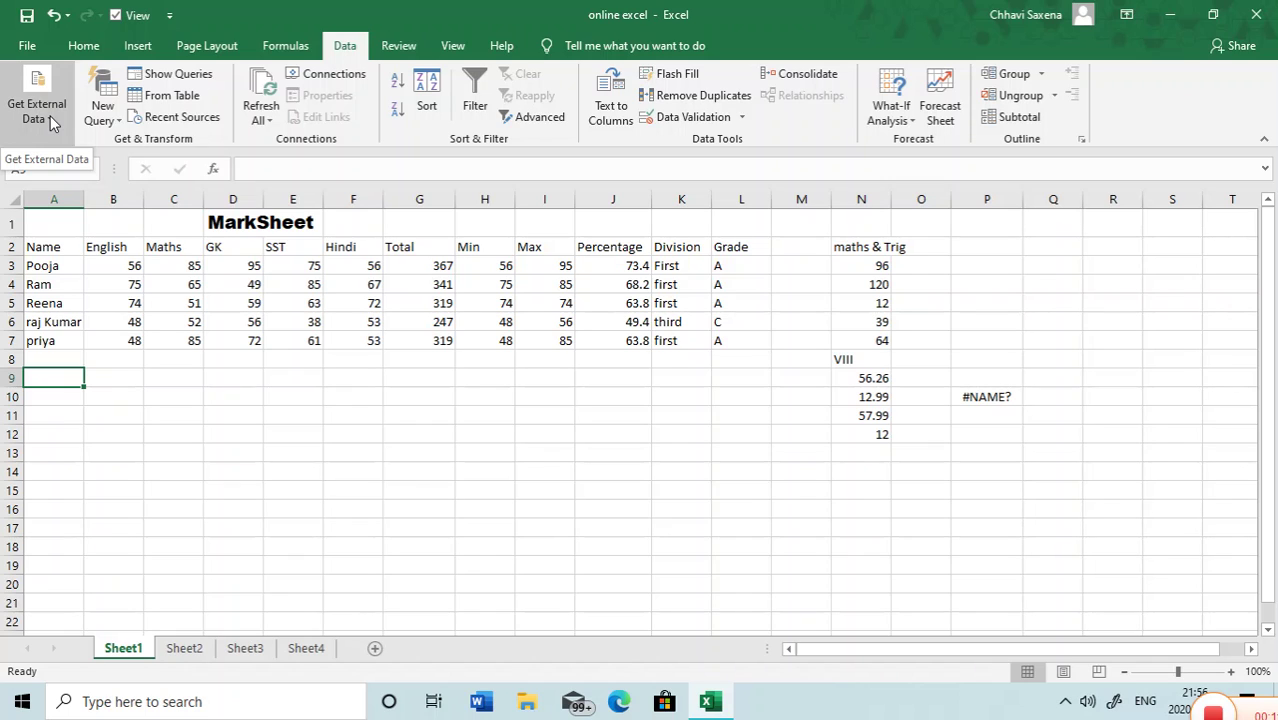
Import the Database1 Access table as a table at $A$9 with ID, Name, father Name, mother name
left_click(50, 116)
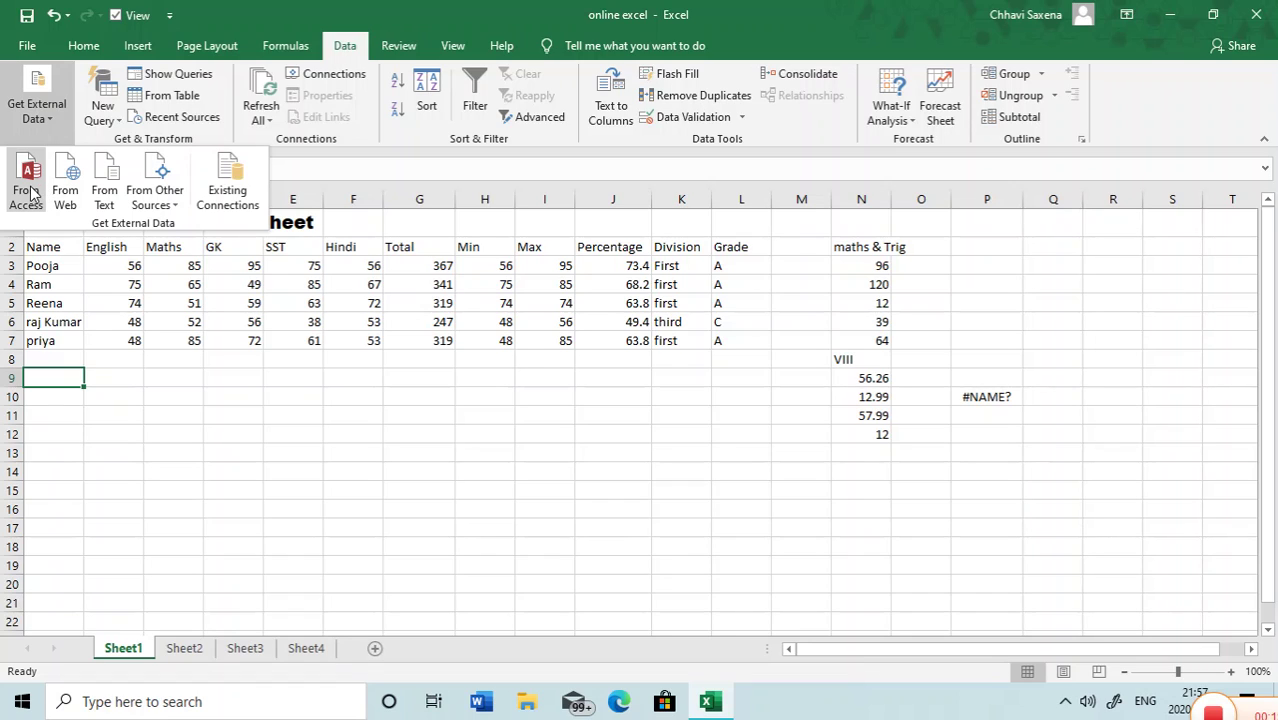
left_click(31, 193)
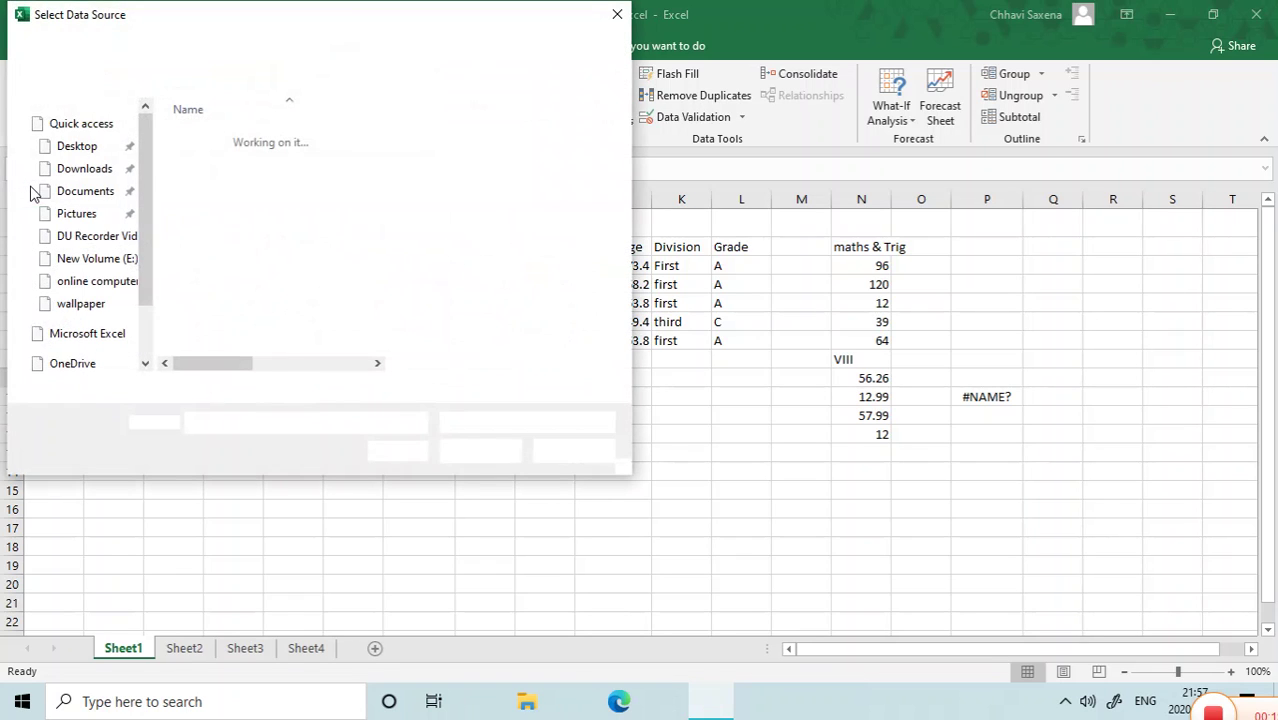
left_click(250, 240)
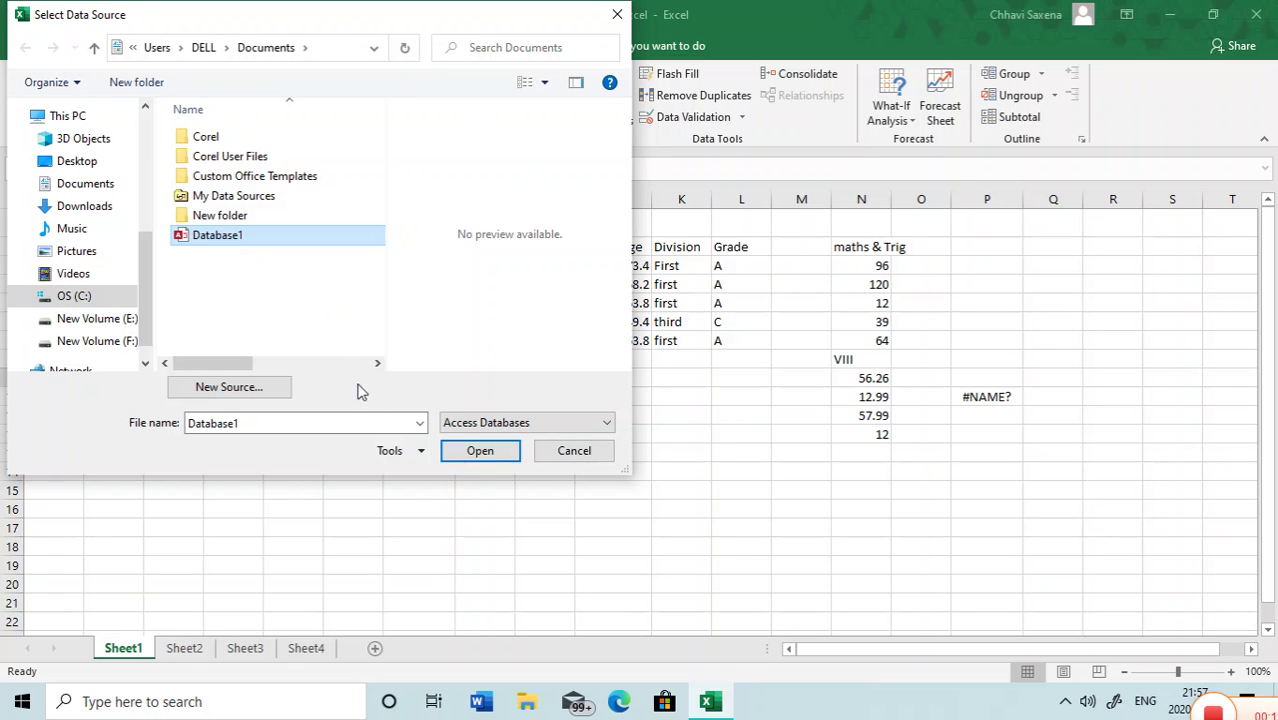
left_click(458, 451)
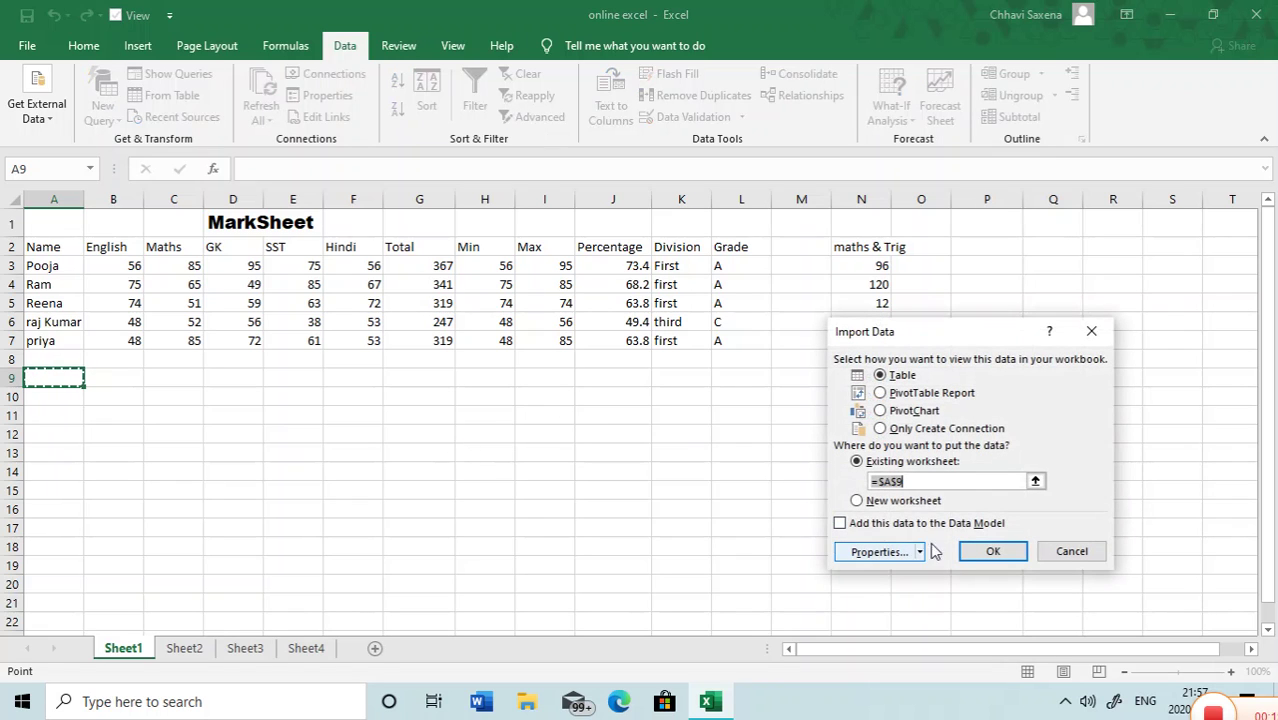
left_click(963, 553)
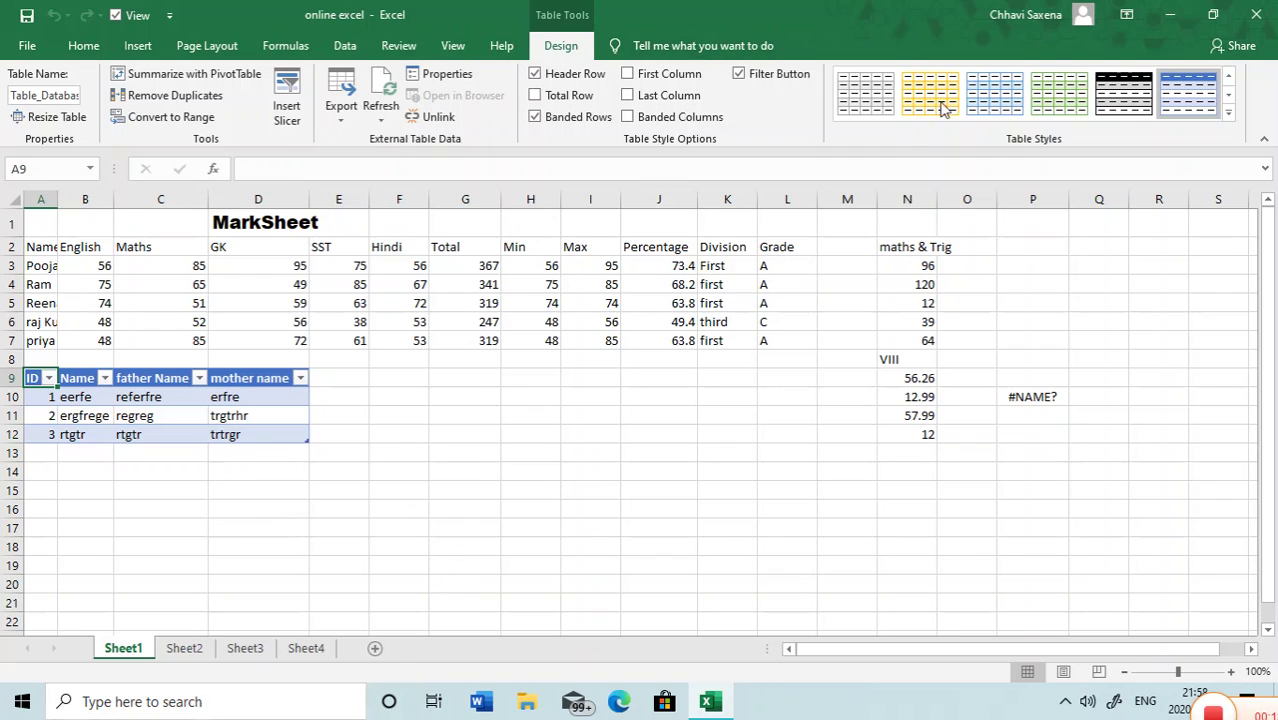
left_click(1110, 95)
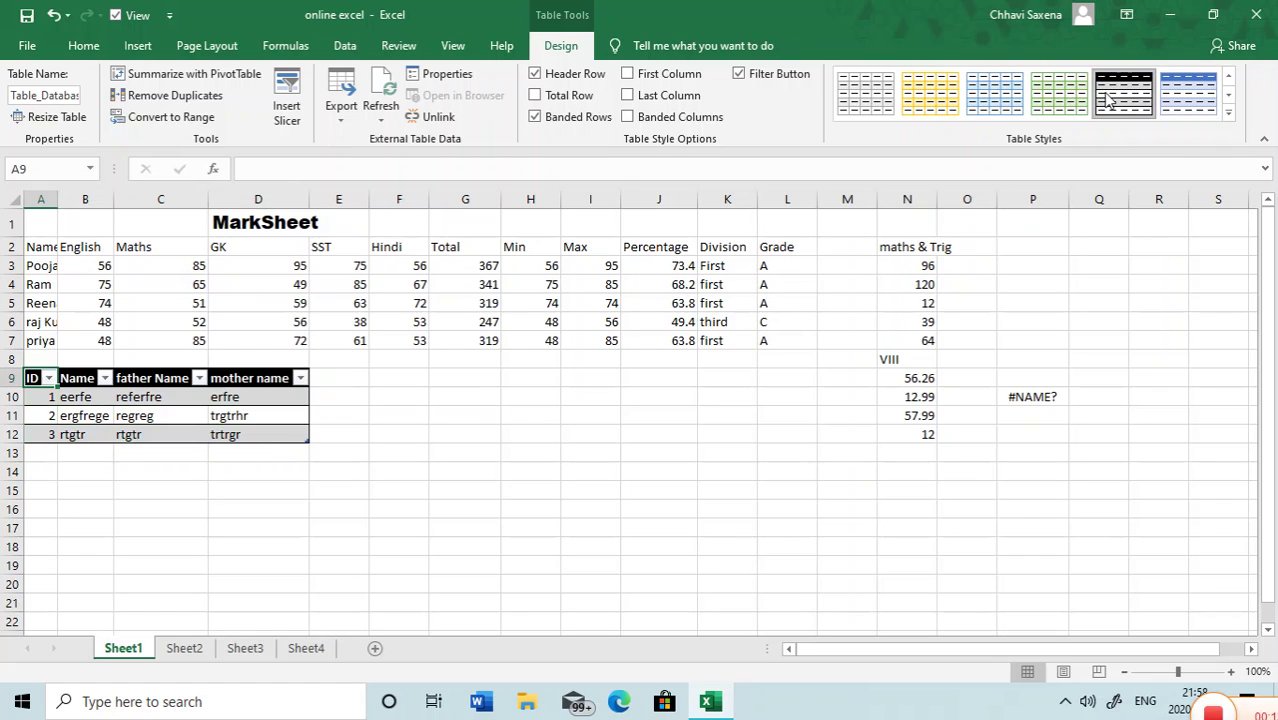
left_click(1183, 92)
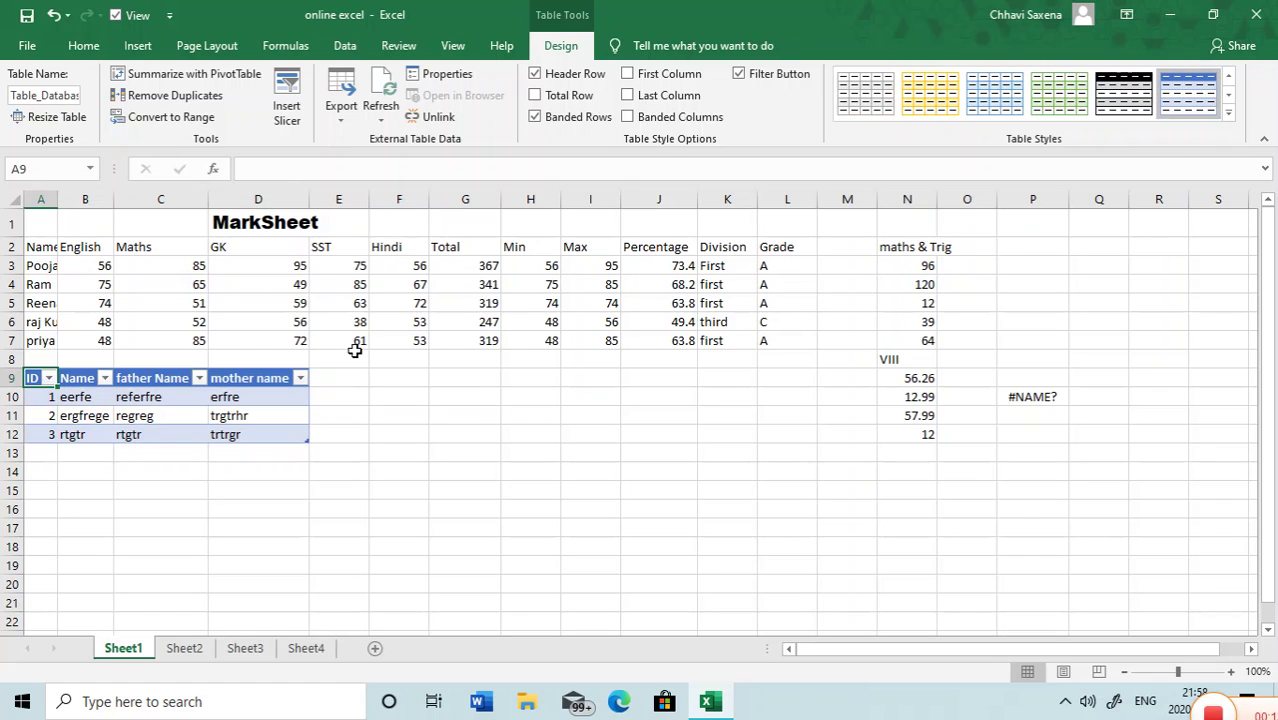
left_click(49, 378)
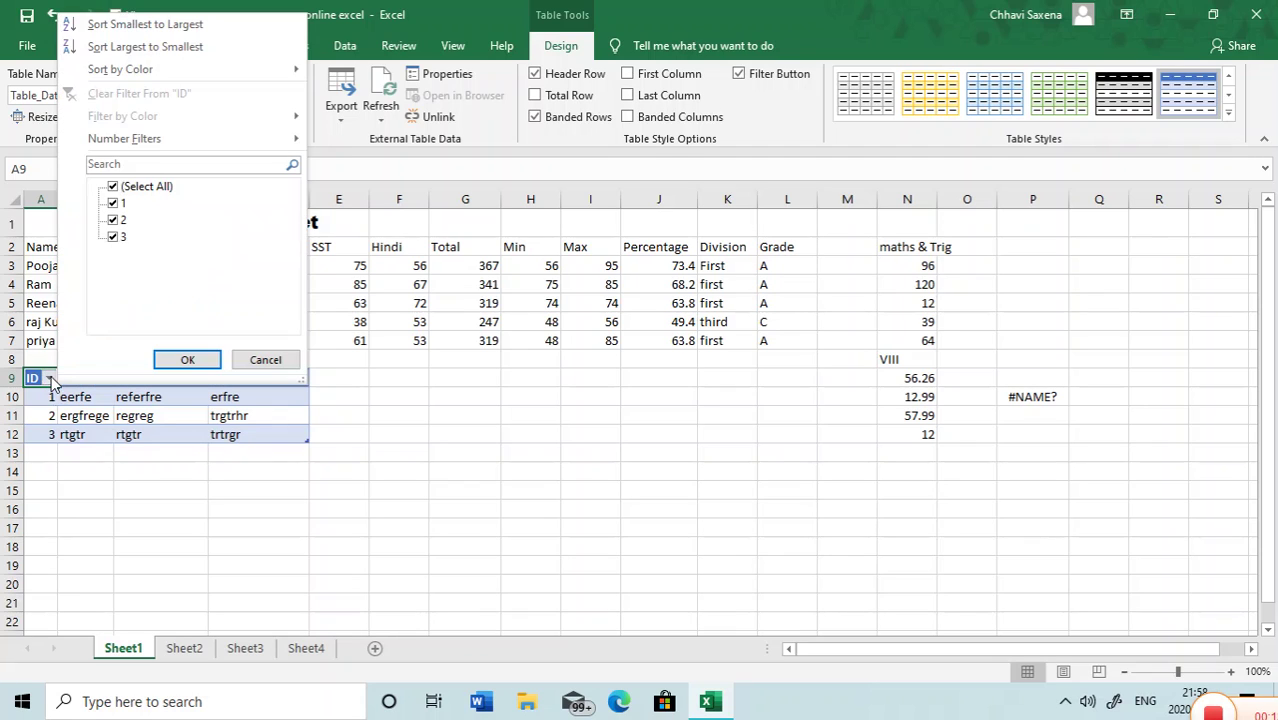
left_click(97, 47)
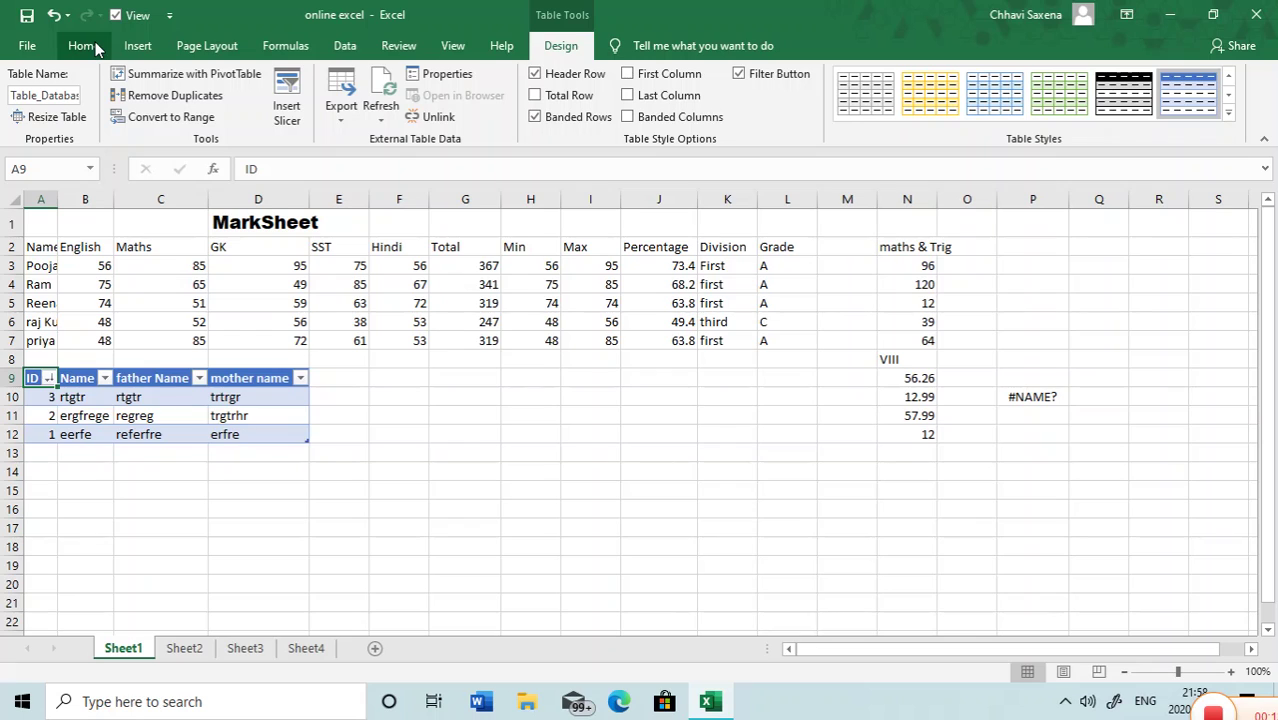
left_click(49, 378)
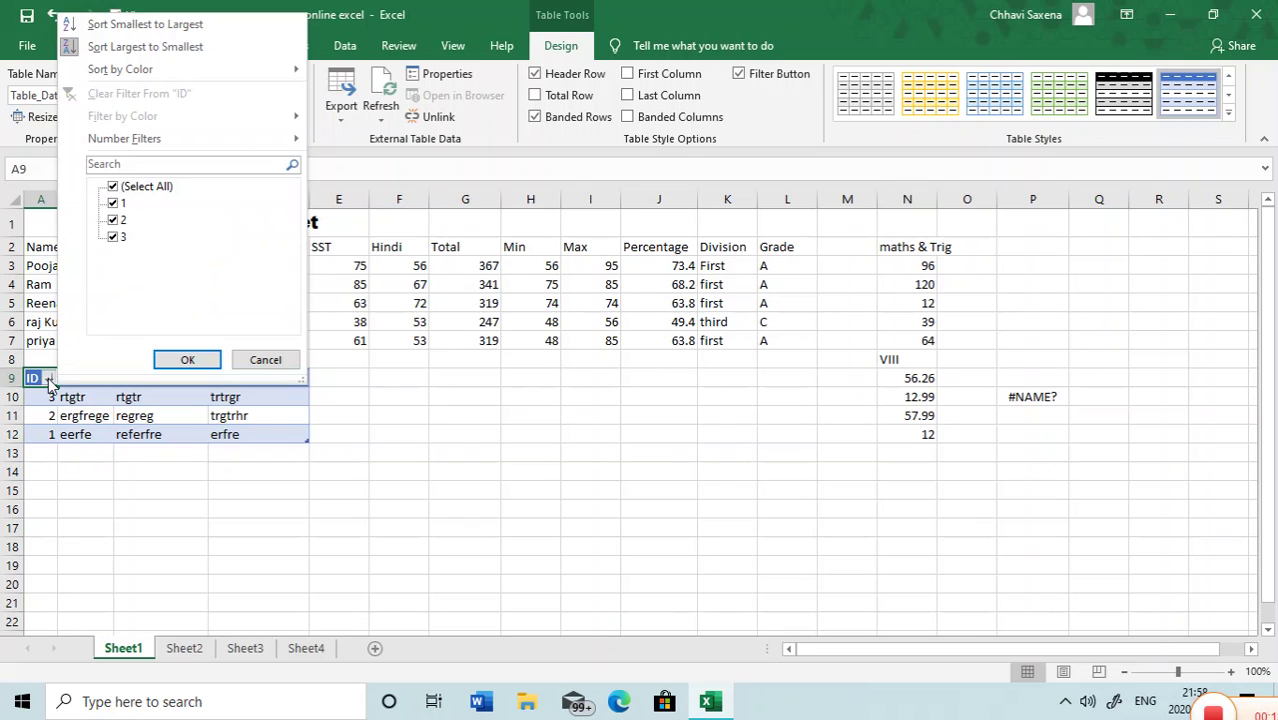
left_click(96, 24)
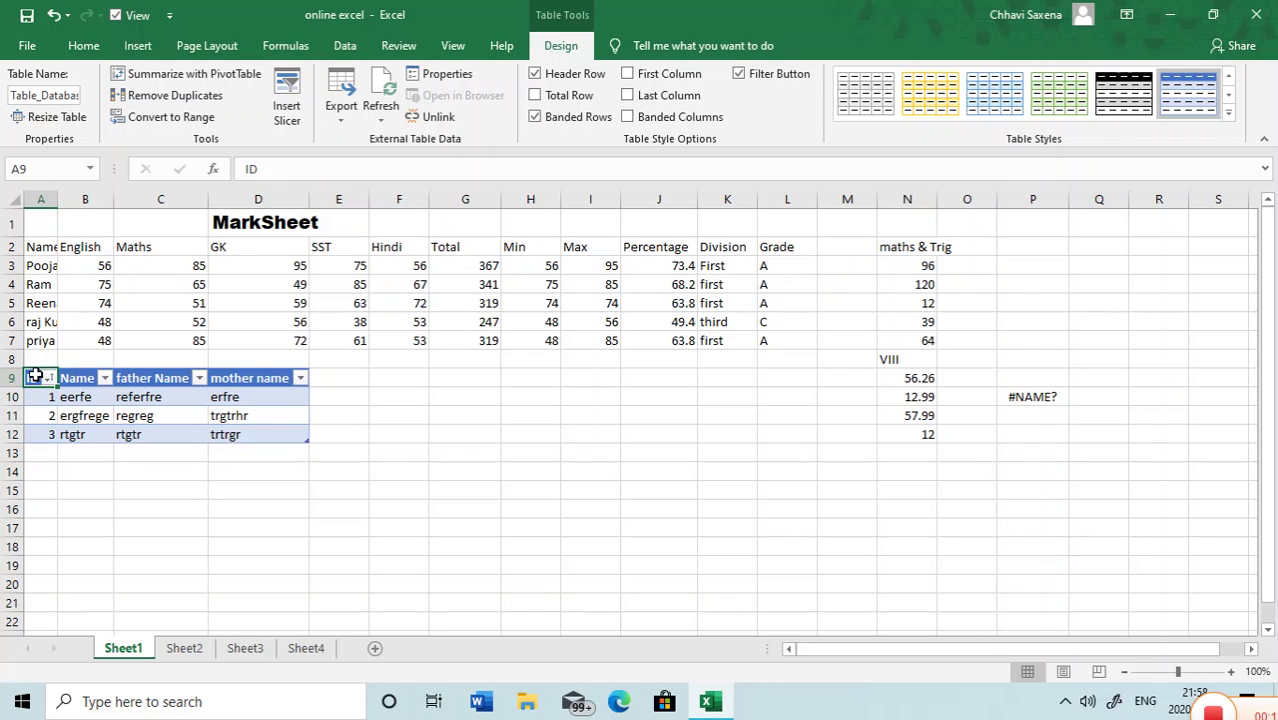
Delete the imported A9:D12 table and confirm removing its query
key("shift+Down")
key("shift+Down")
key("shift+Down")
key("shift+Right")
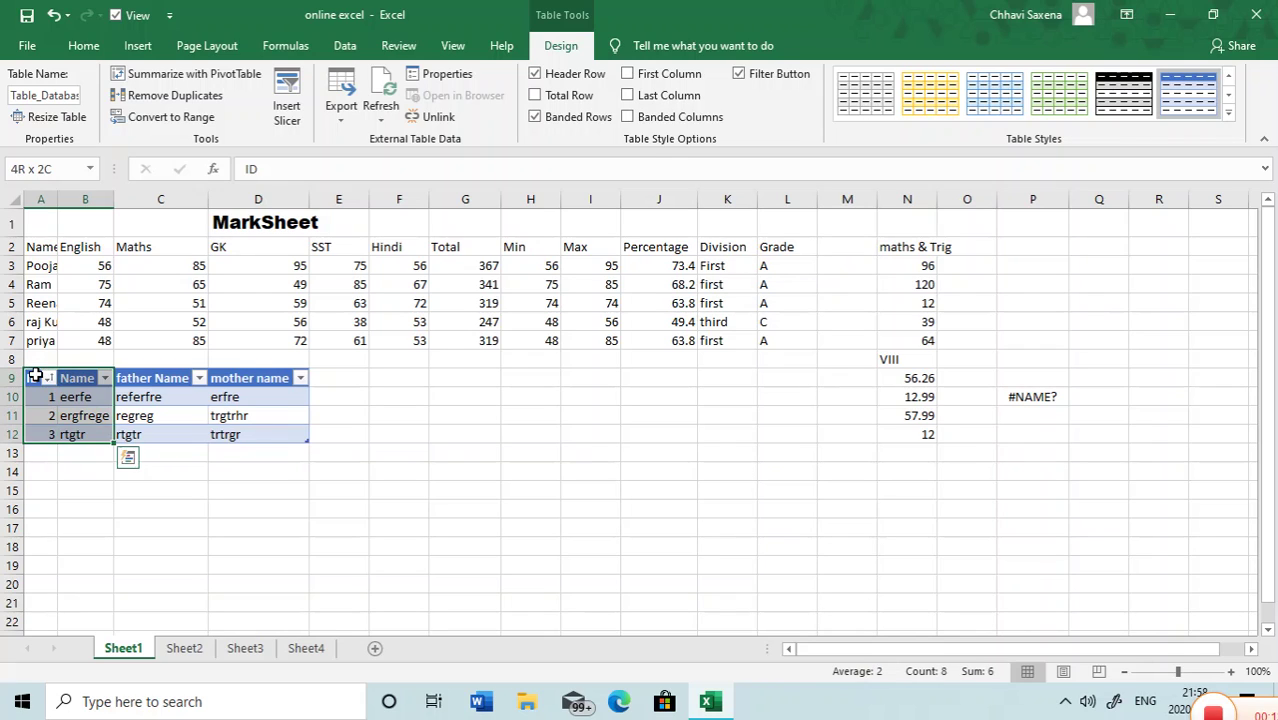
key("shift+Right")
key("shift+Right")
key("shift+Right")
key("Delete")
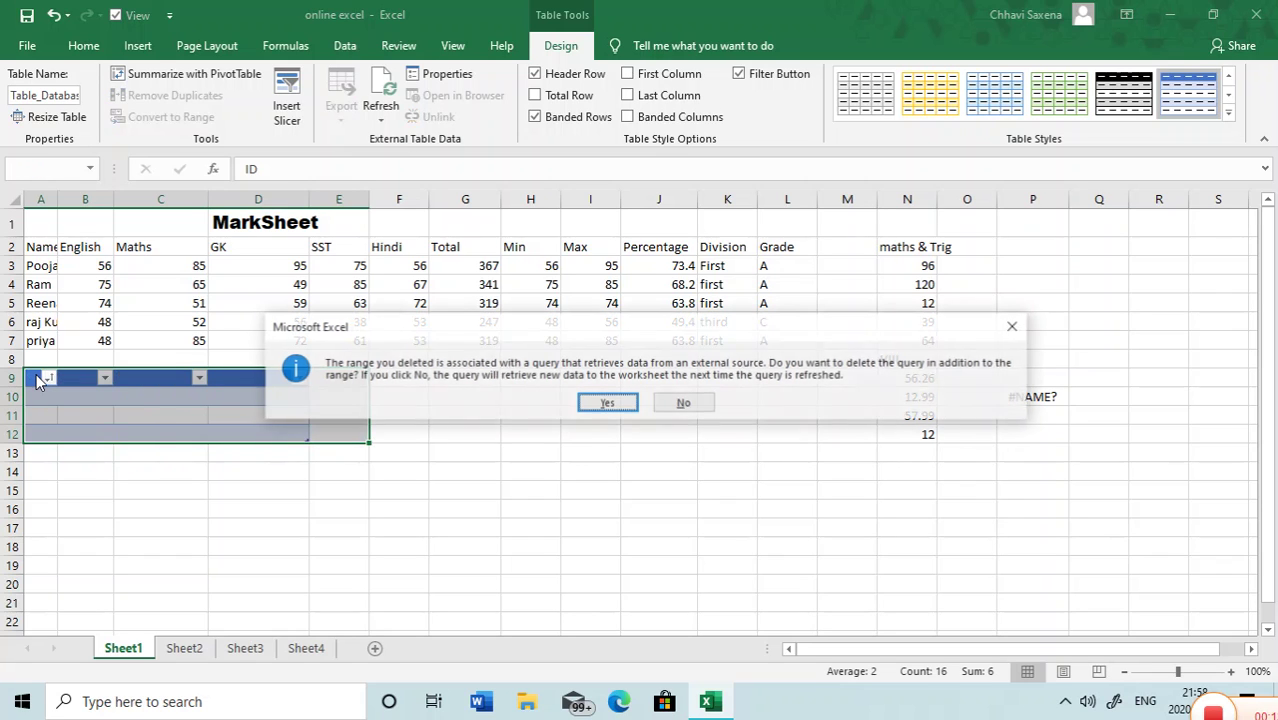
key("Return")
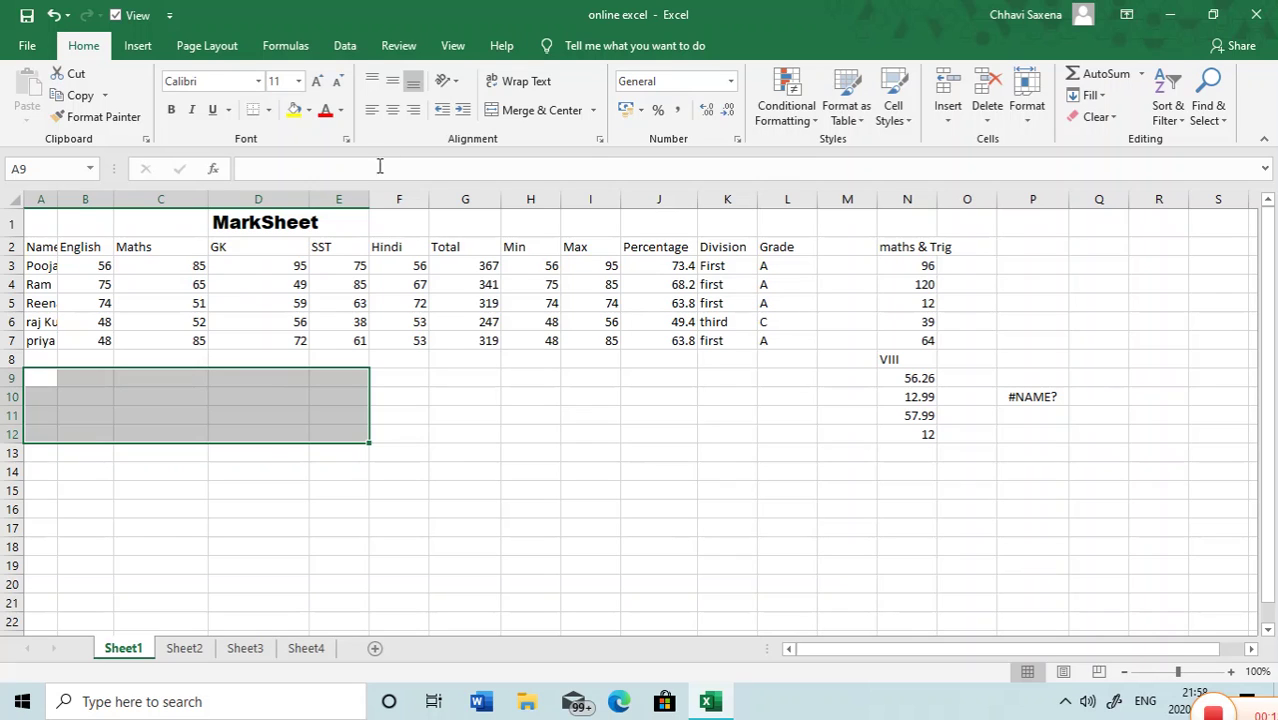
With the Data tools showing, select cell C10 as the next import destination
left_click(344, 45)
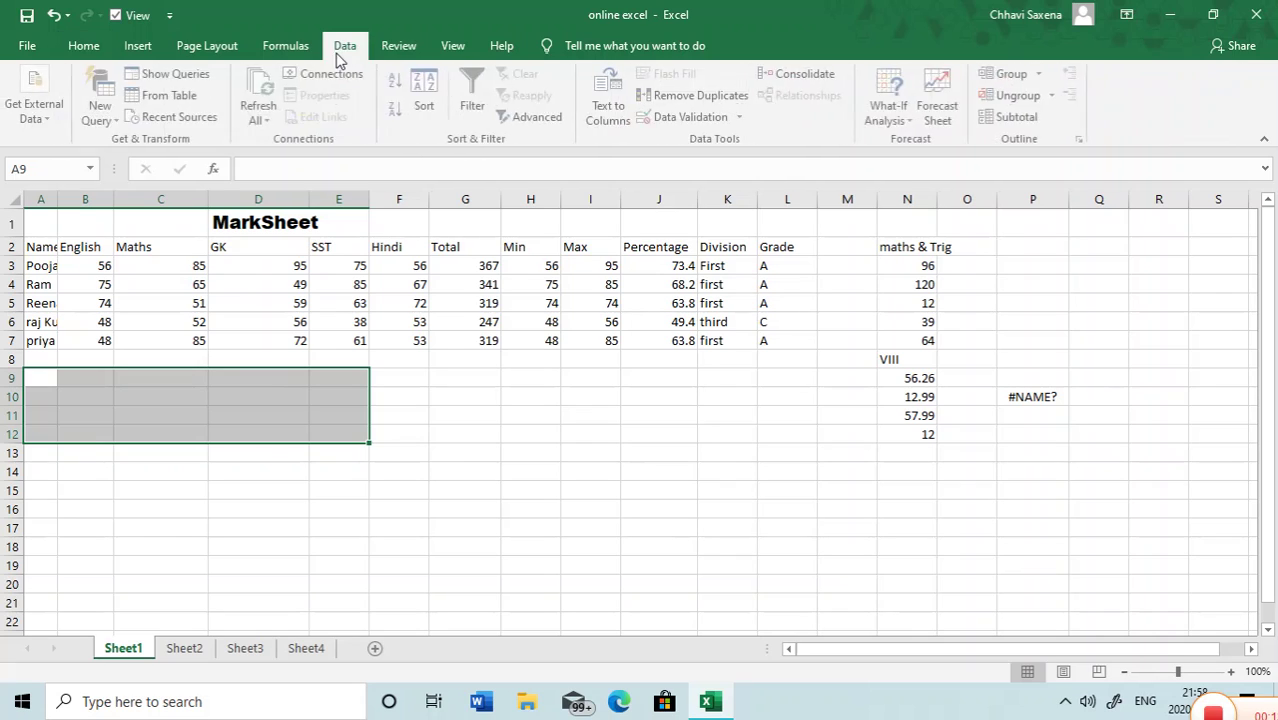
left_click(172, 415)
left_click(143, 396)
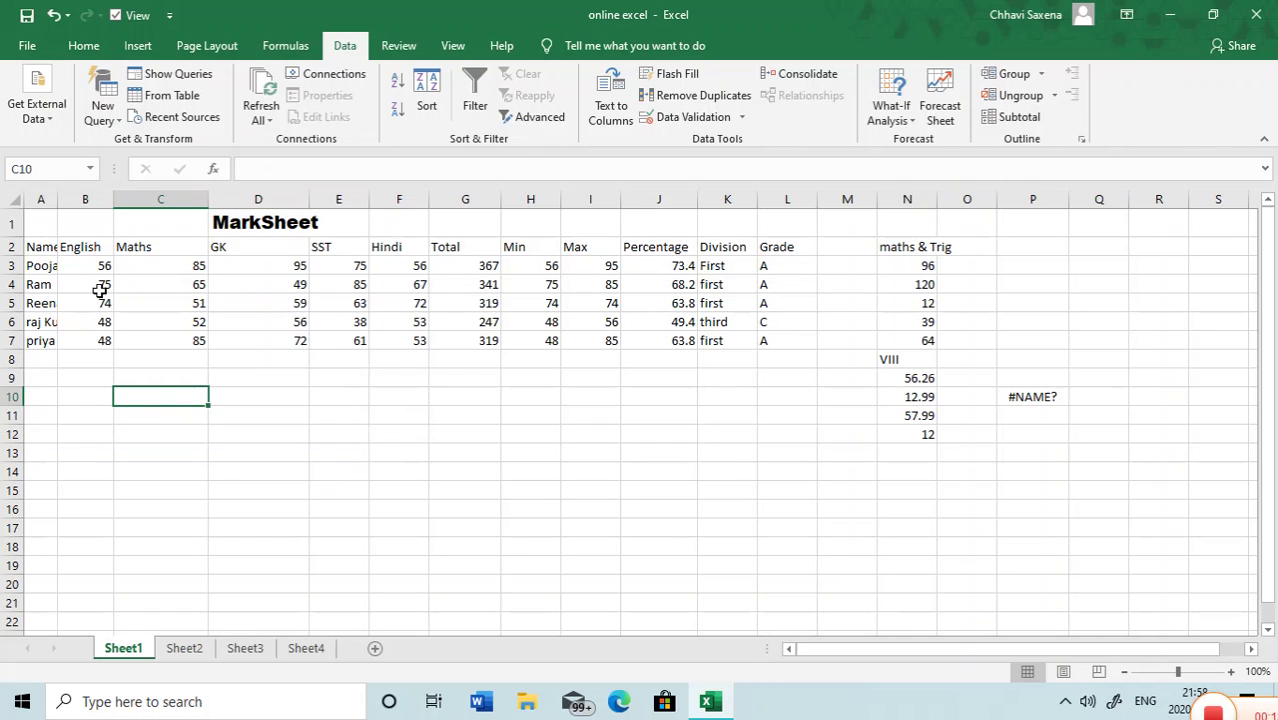
Start a From Web query, close it without importing, and reopen the Get External Data list
left_click(50, 116)
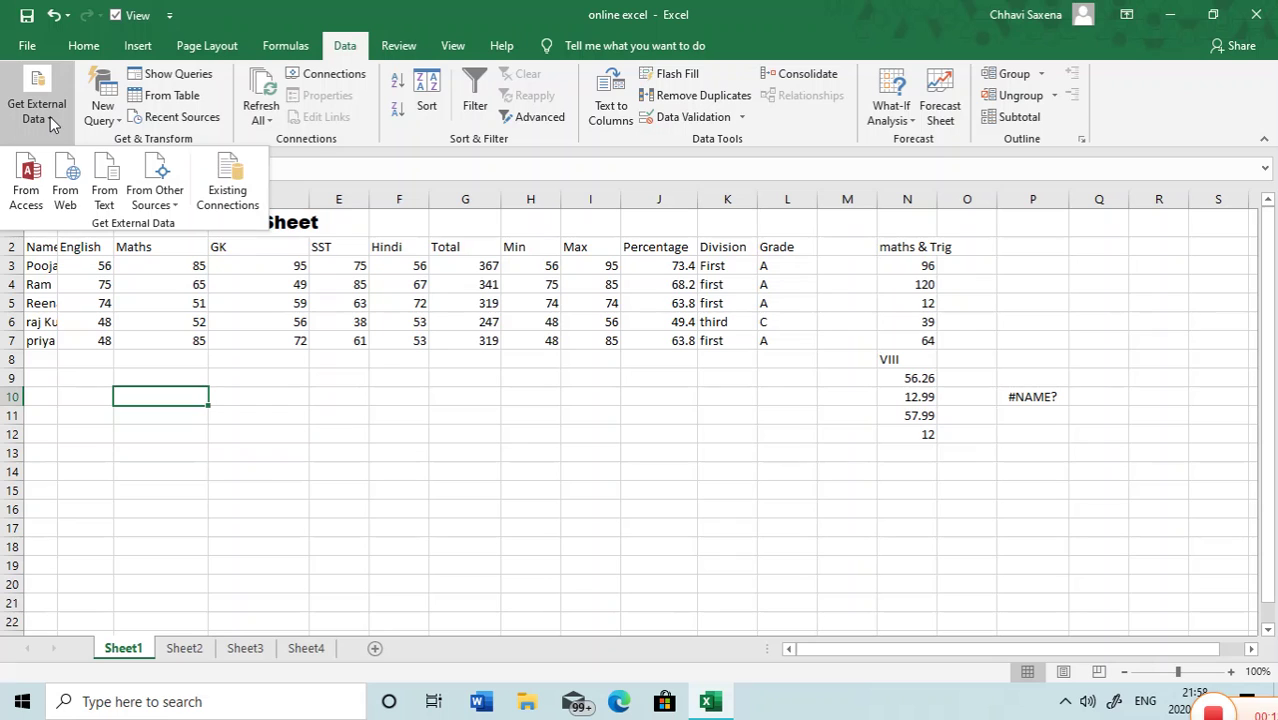
left_click(68, 192)
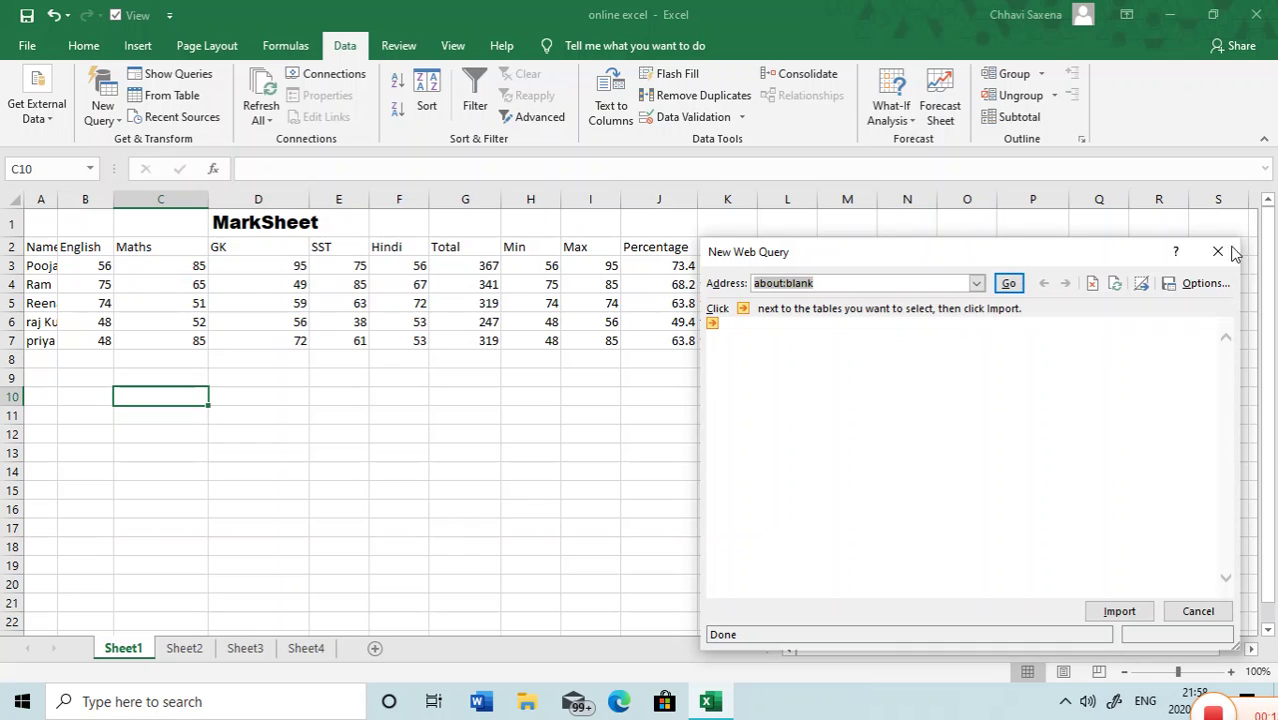
left_click(1218, 251)
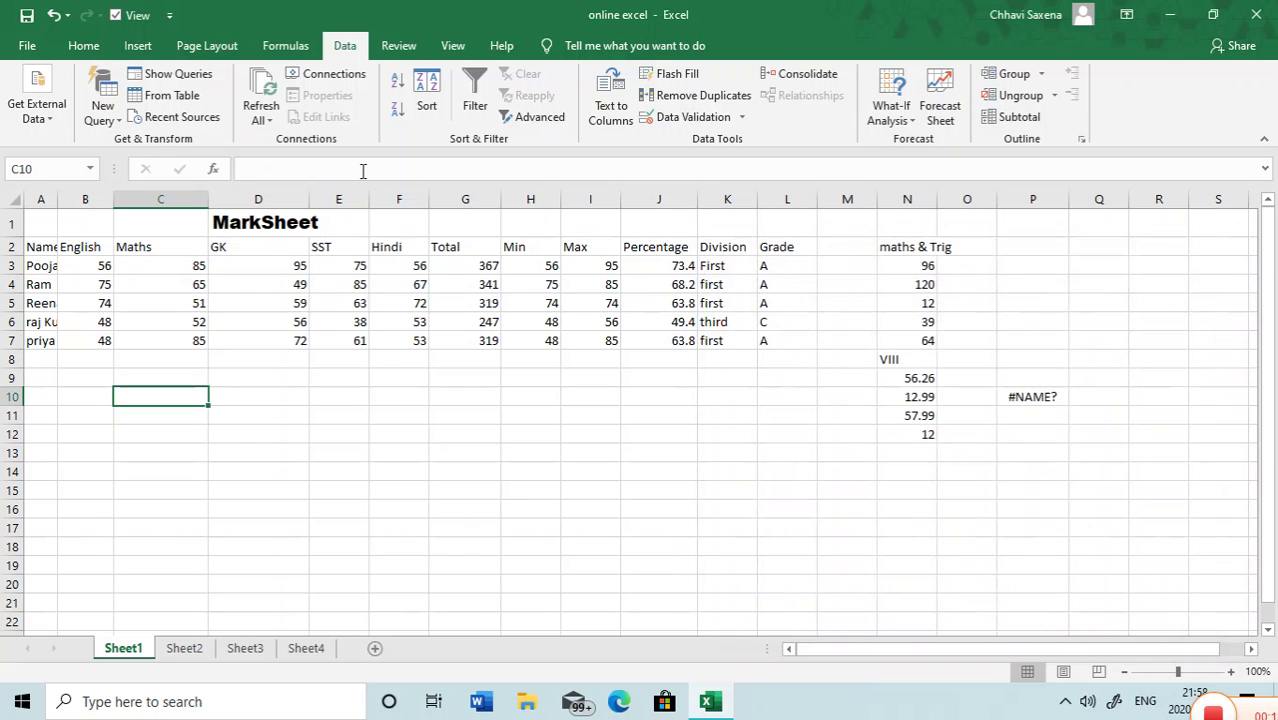
left_click(51, 118)
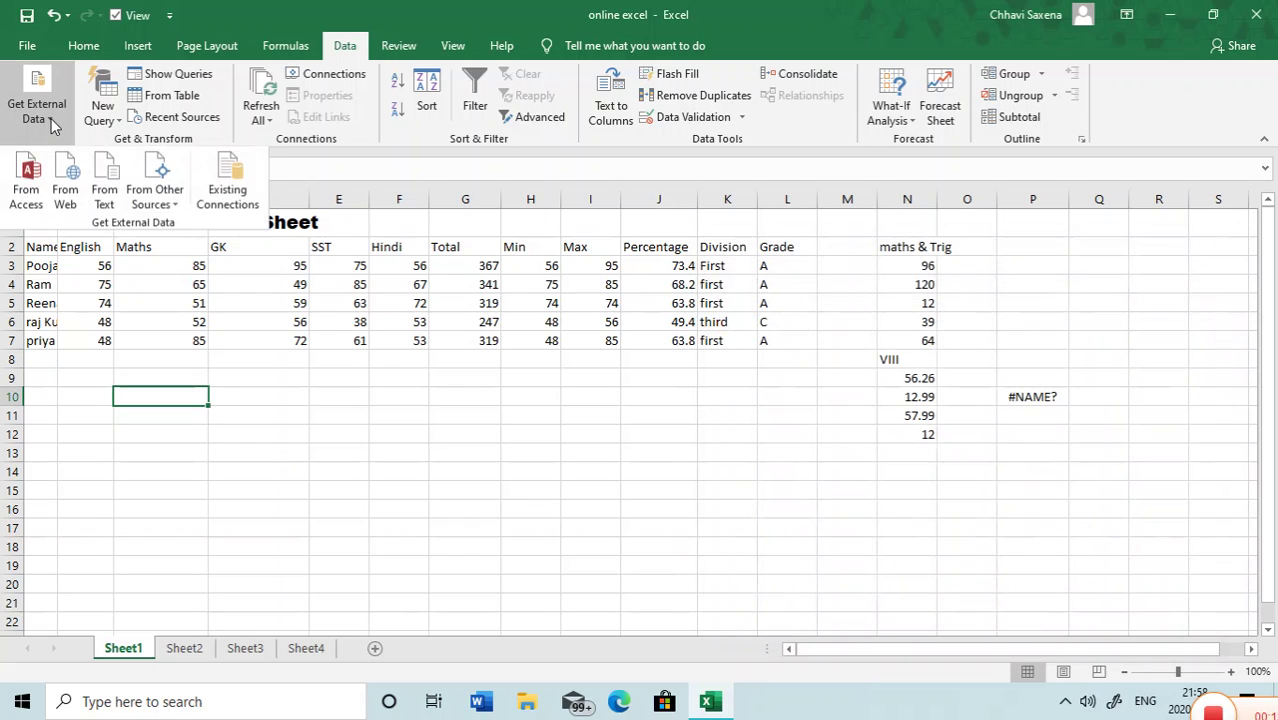
Import the abcd text file as fixed width, nudging the break after 'new', placed at $C$10
left_click(105, 197)
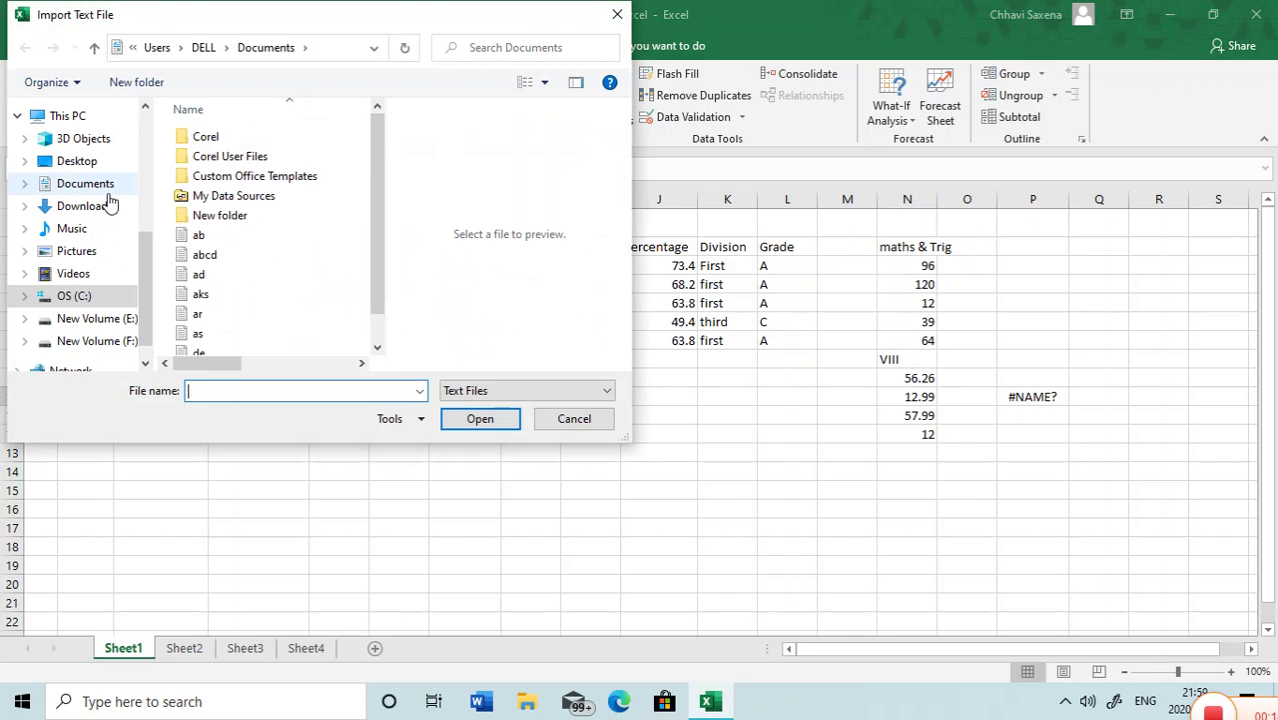
left_click(218, 262)
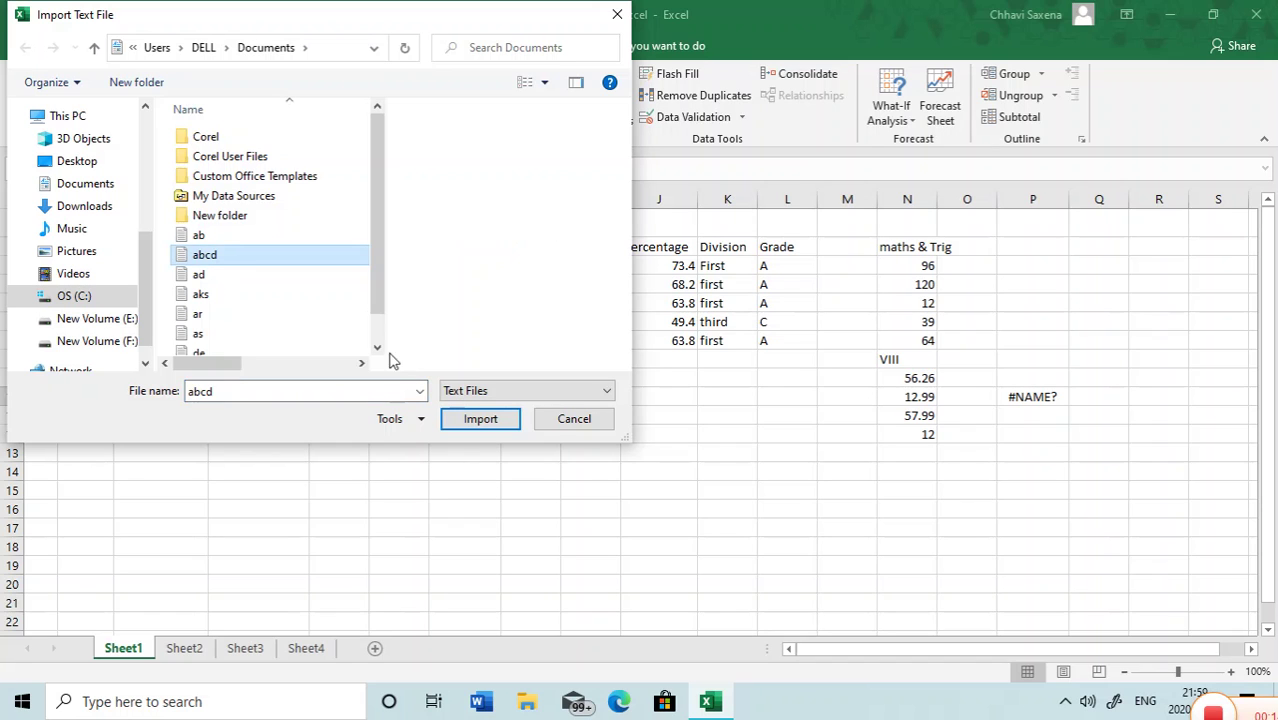
left_click(466, 420)
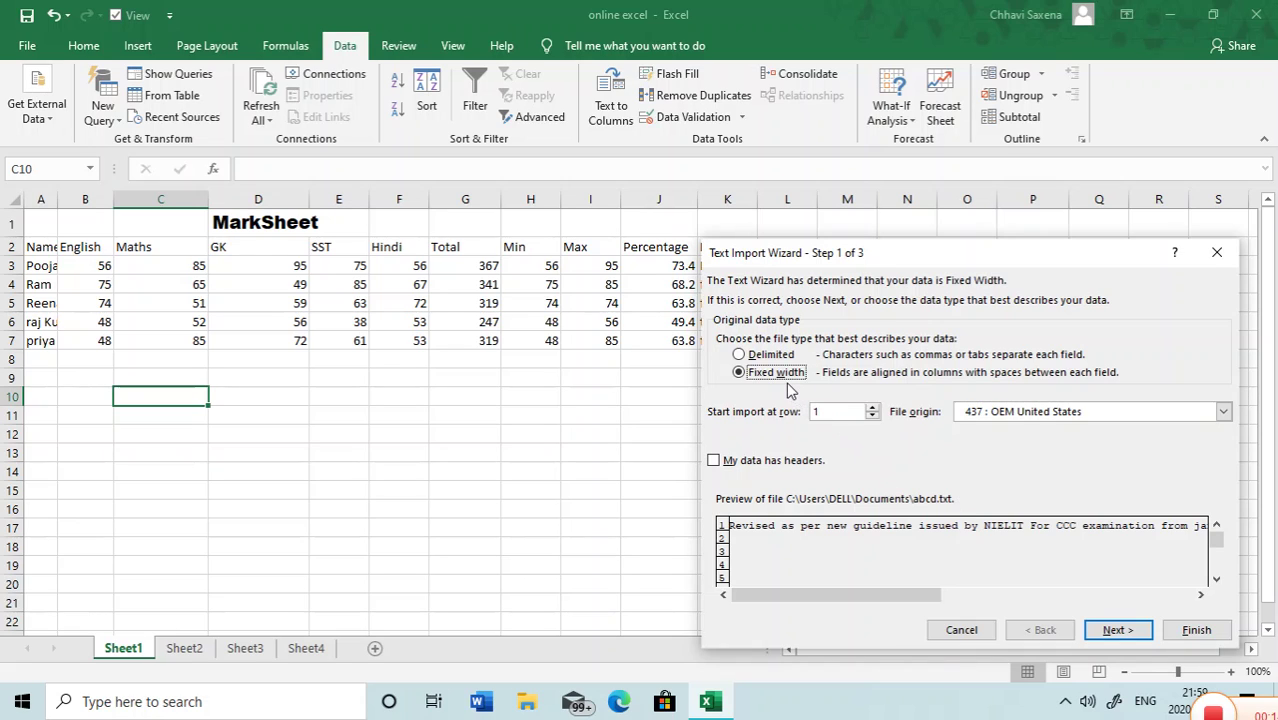
left_click(1118, 630)
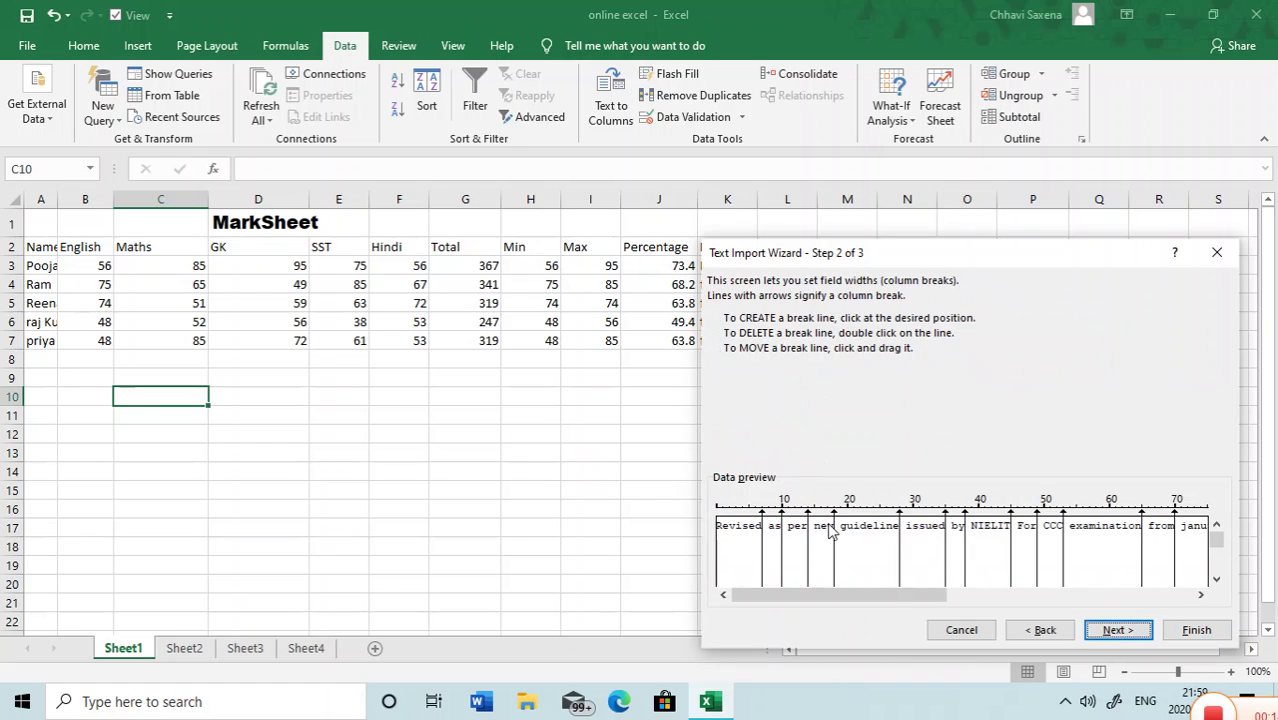
left_click_drag(834, 530, 840, 533)
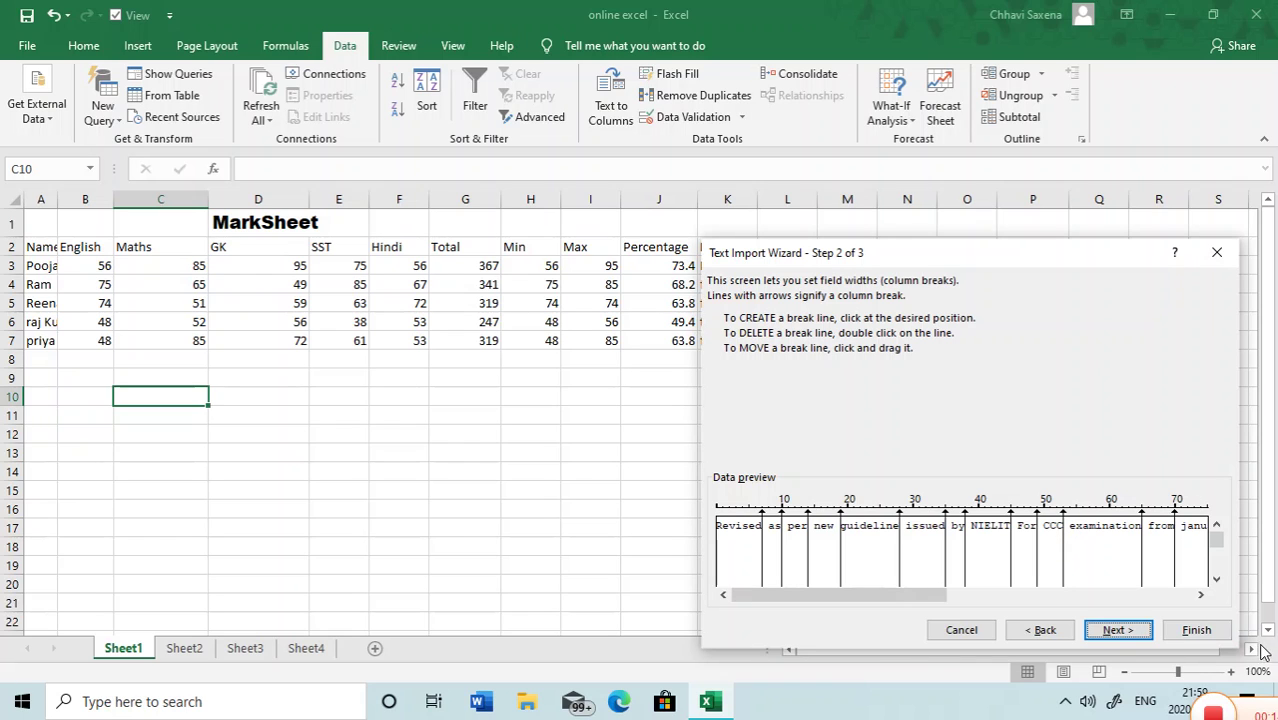
left_click(1196, 630)
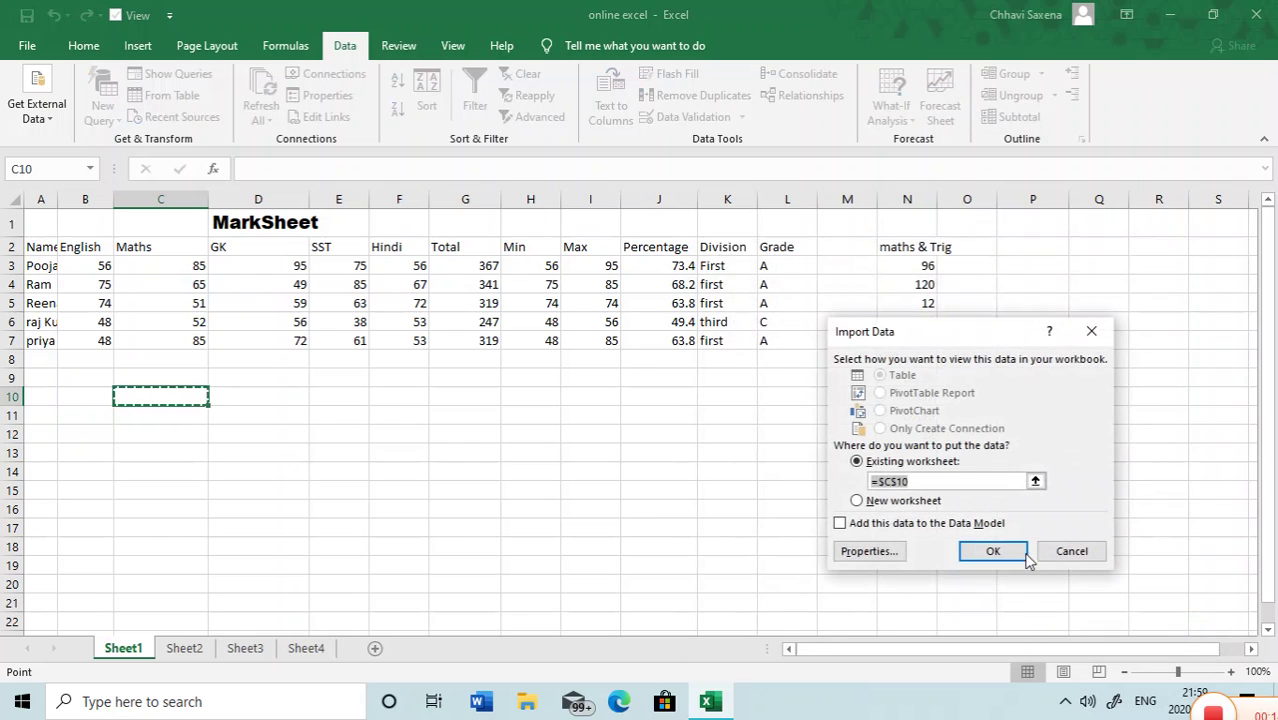
left_click(988, 552)
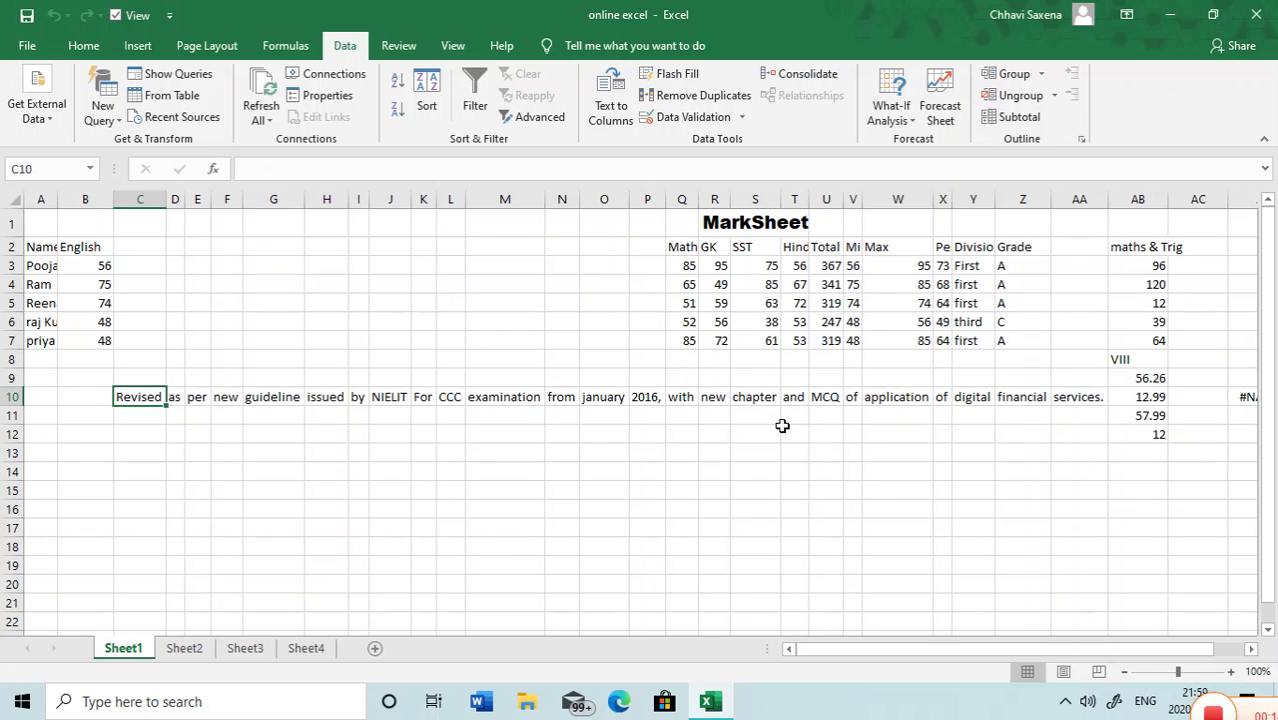
Select cells around the import: C11:C12, then C9, then D16
key("Down")
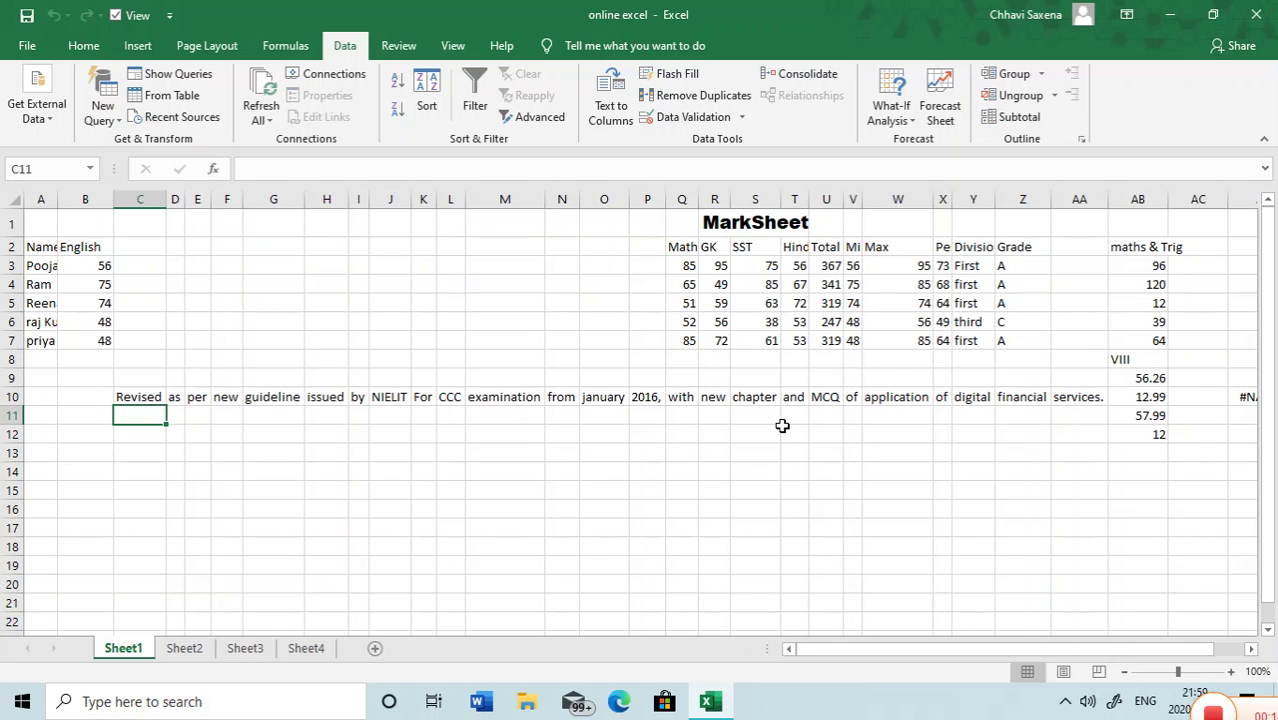
key("shift+Down")
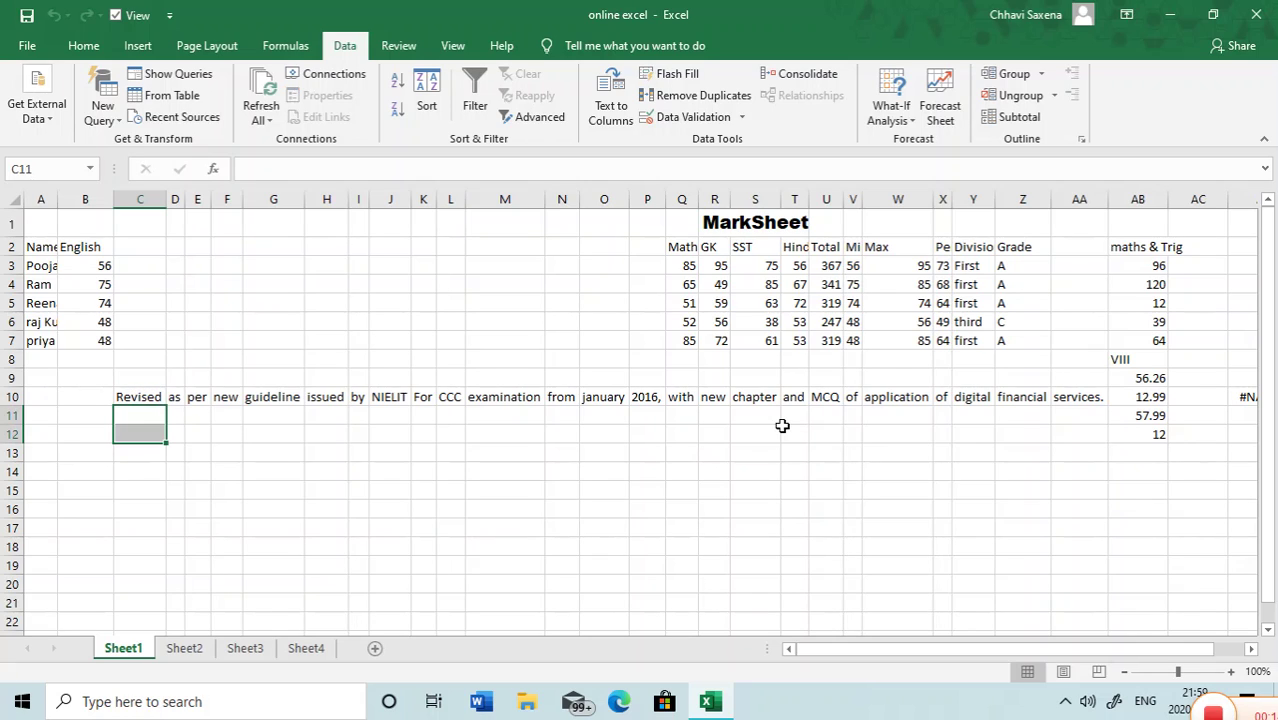
left_click(130, 385)
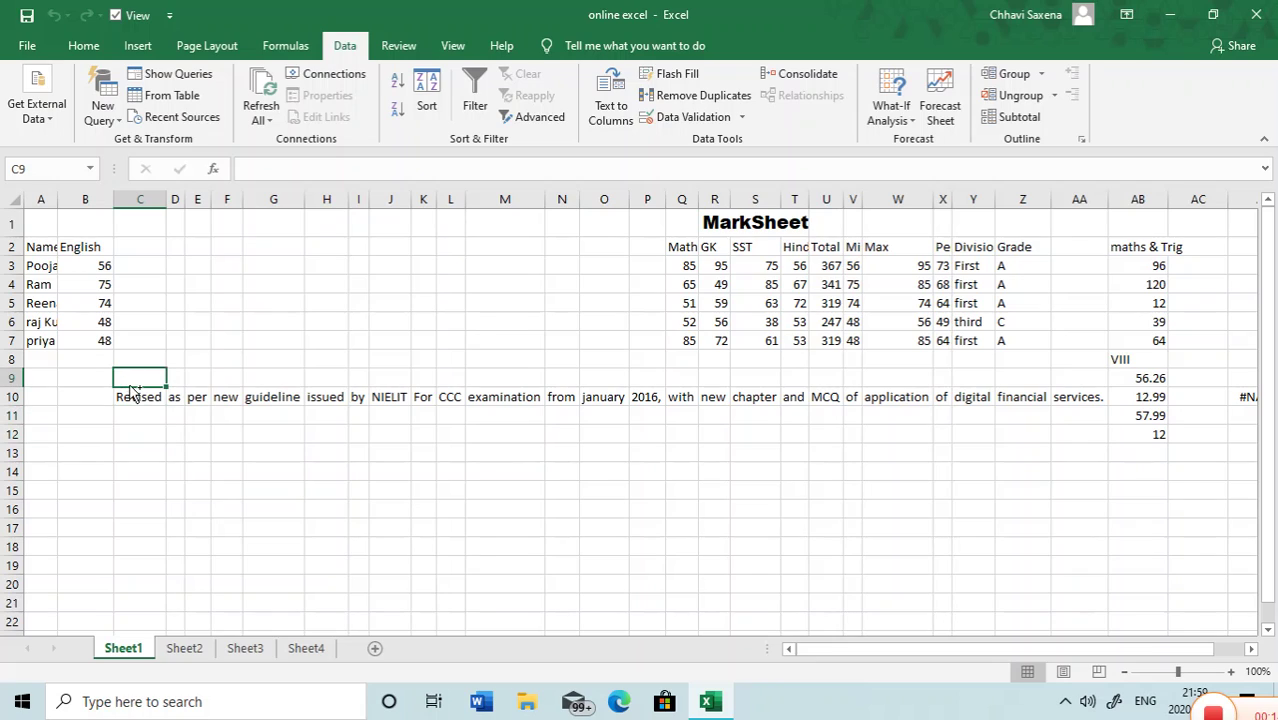
left_click(176, 506)
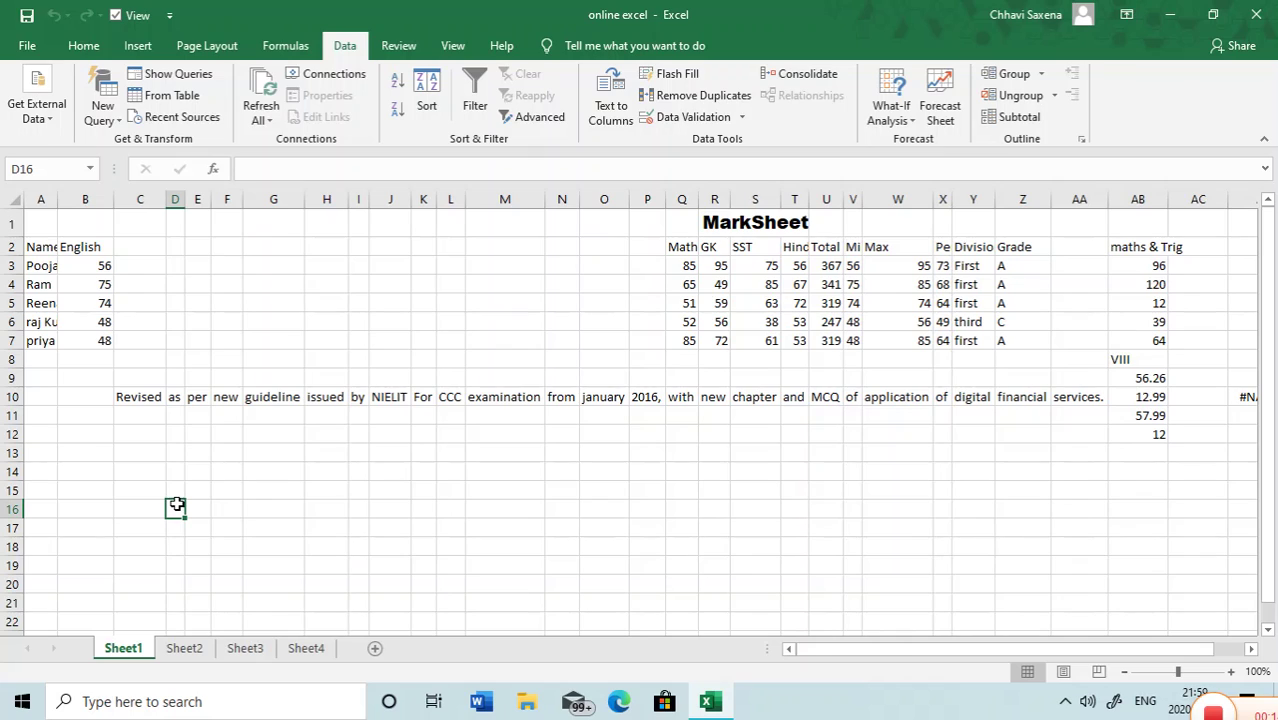
Clear the imported row 10 text and its query, then paste the guideline text back into row 10
left_click(116, 397)
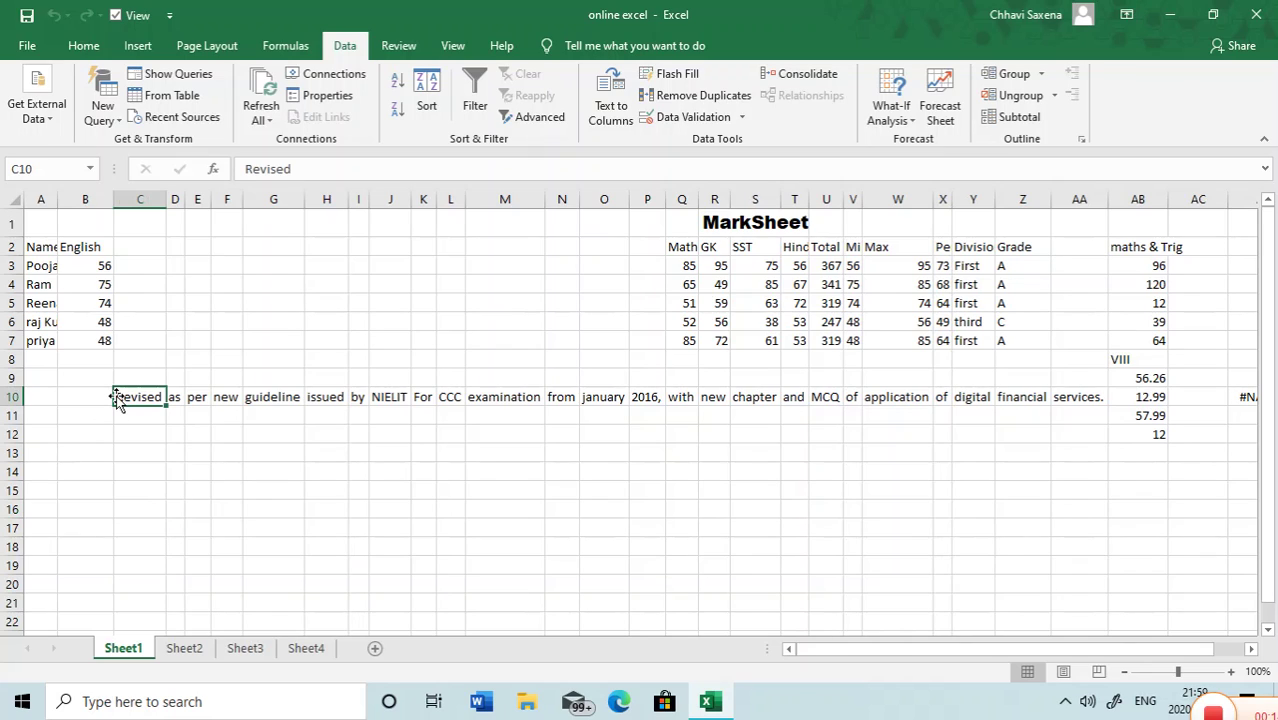
left_click_drag(116, 397, 1174, 415)
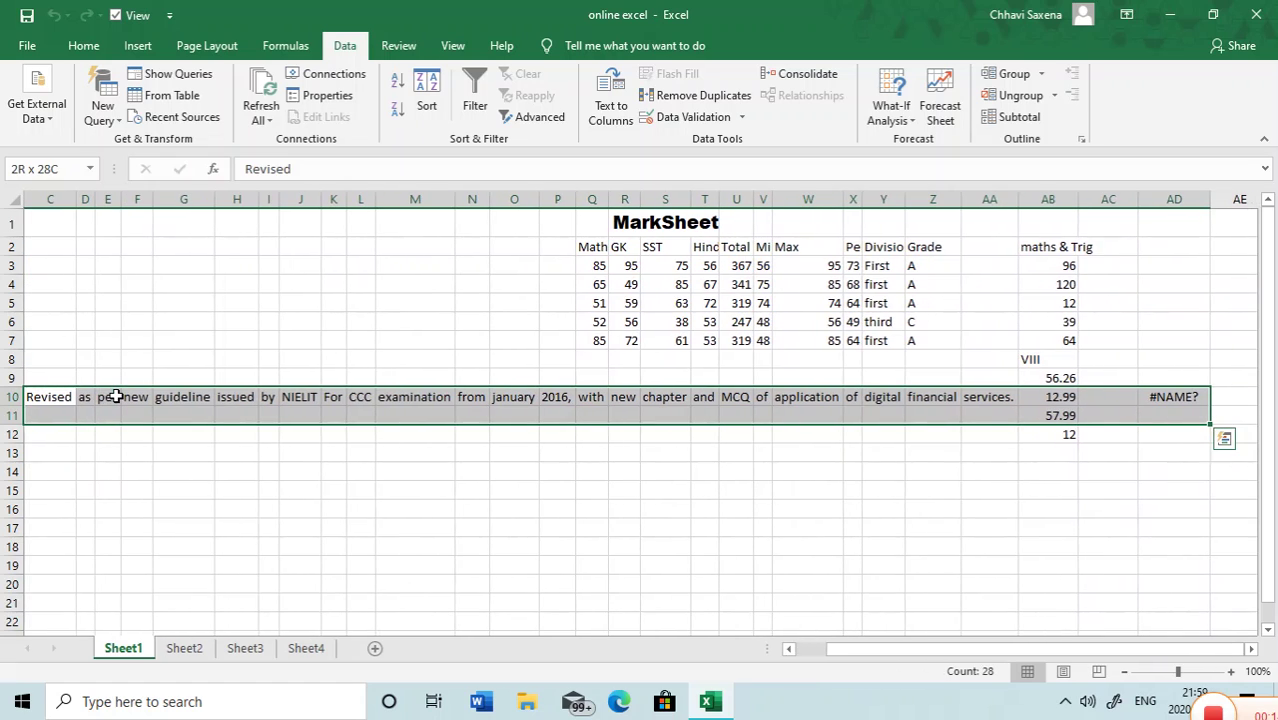
key("shift+Left")
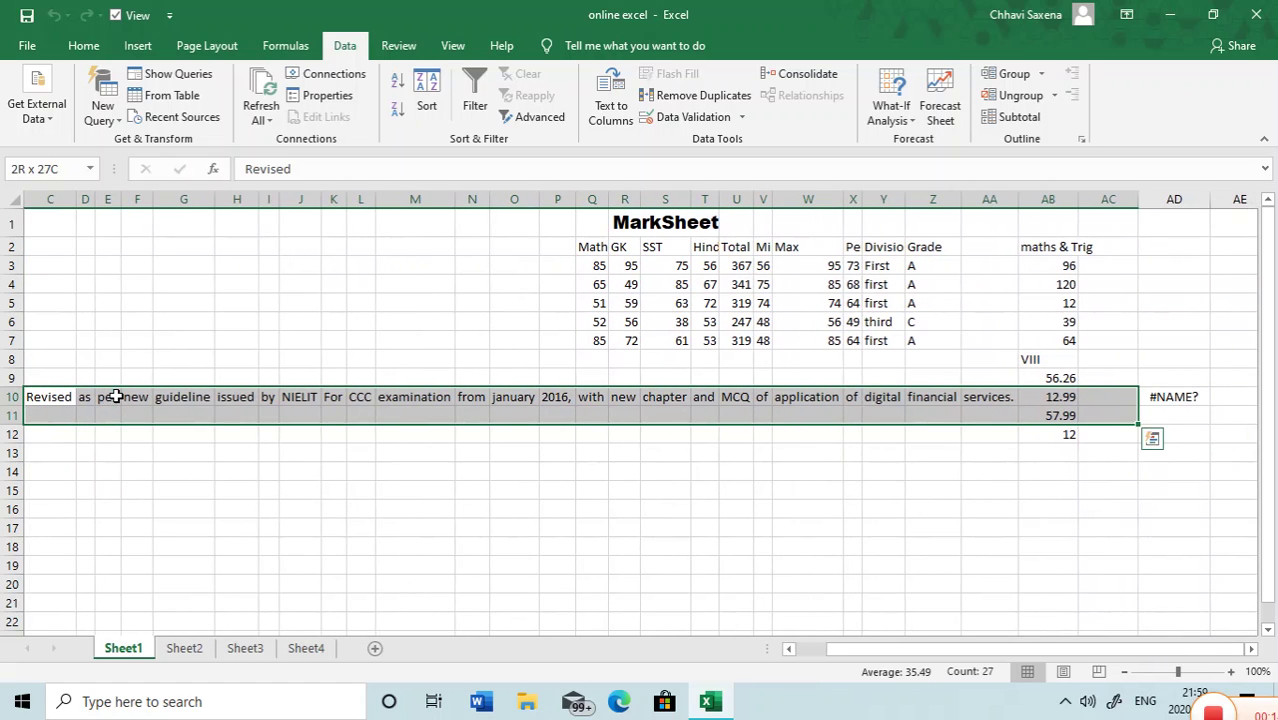
key("shift+Left")
key("shift+Left")
key("ctrl+c")
key("Delete")
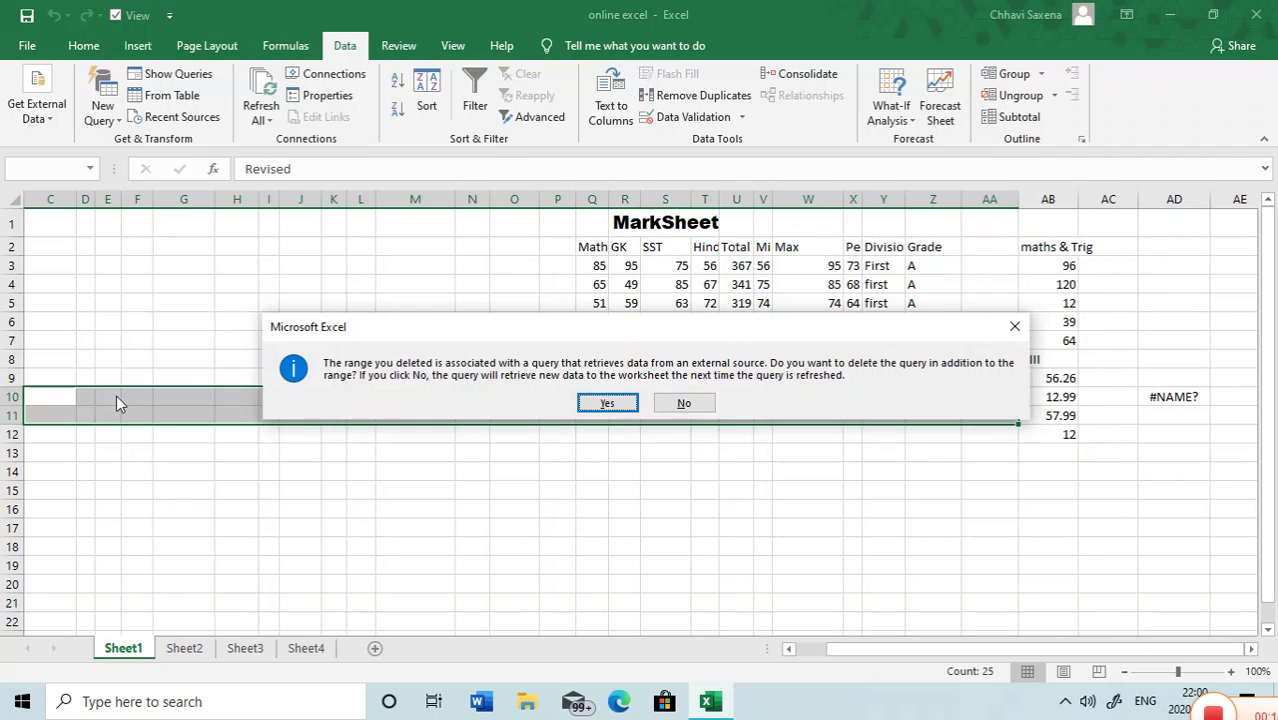
key("Return")
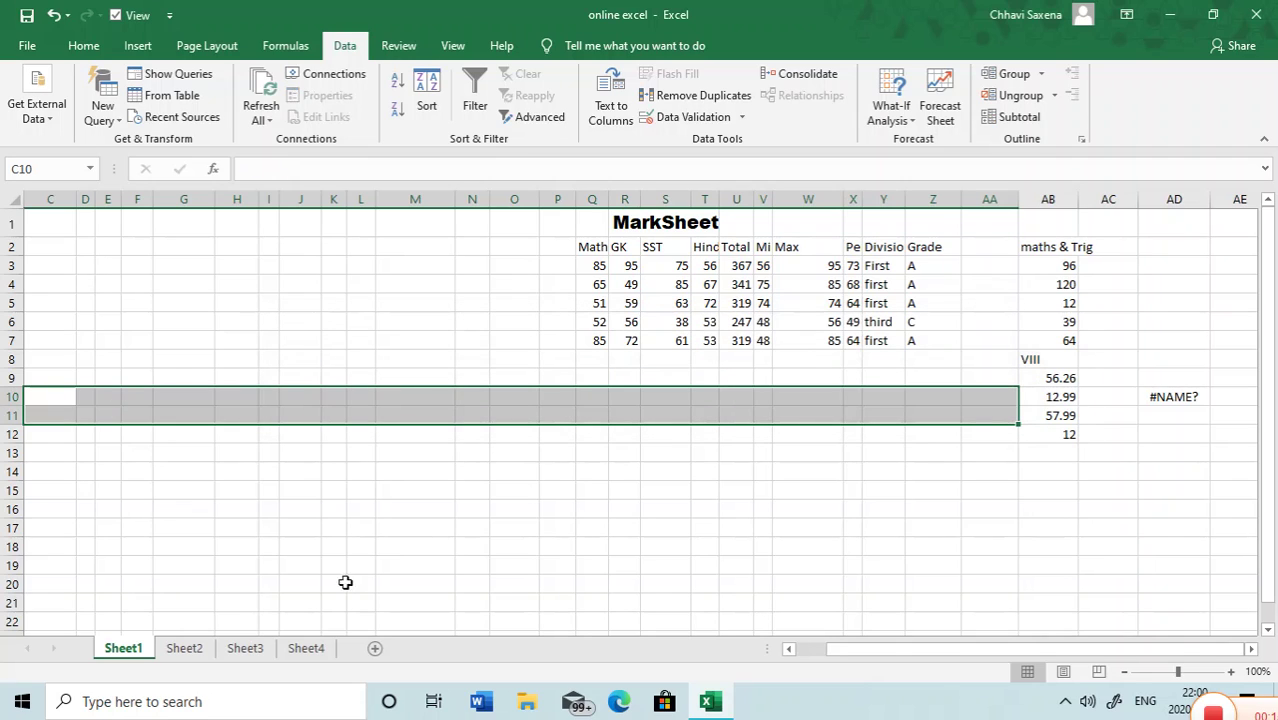
key("ctrl+v")
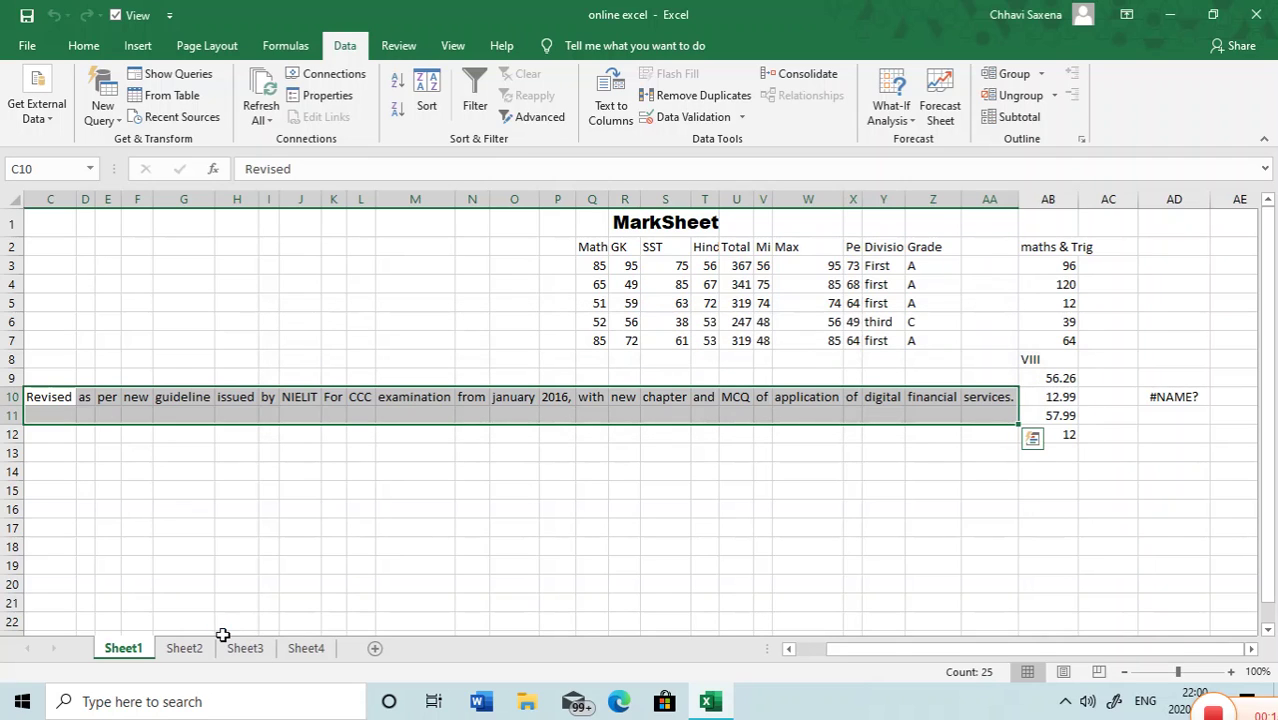
Deselect the row and scroll back so columns A and B are visible
left_click(189, 561)
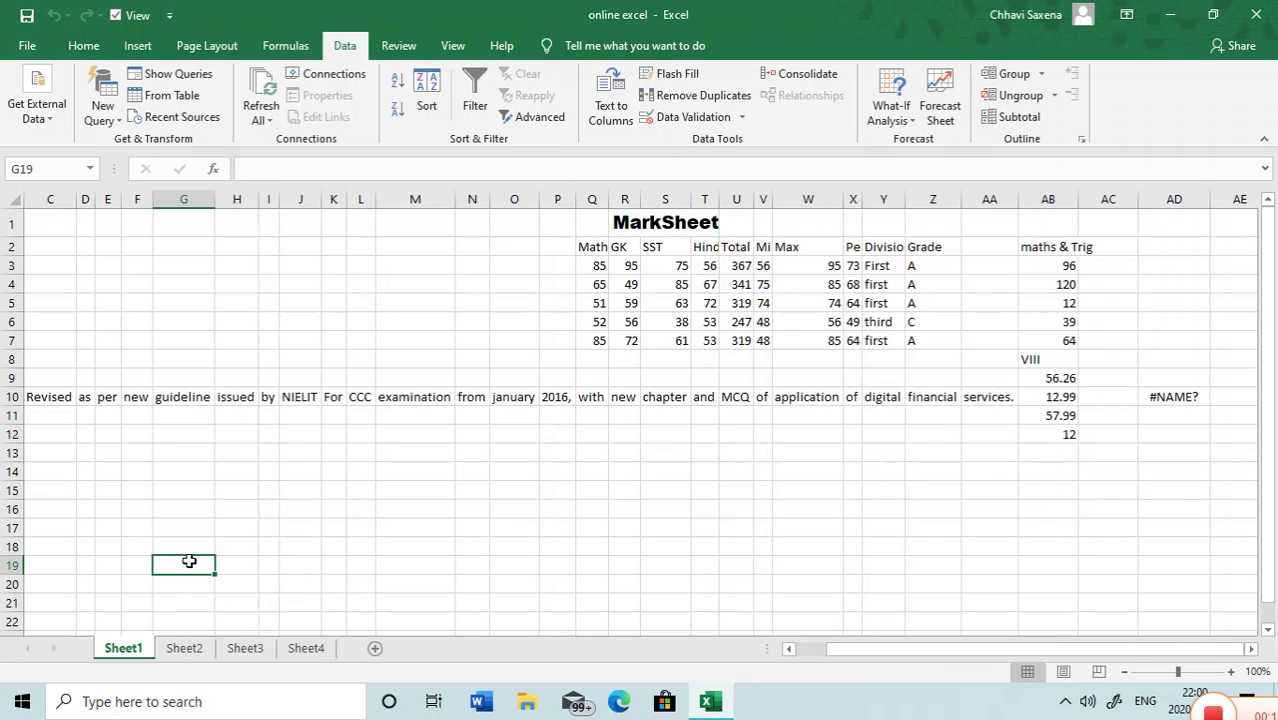
left_click(136, 491)
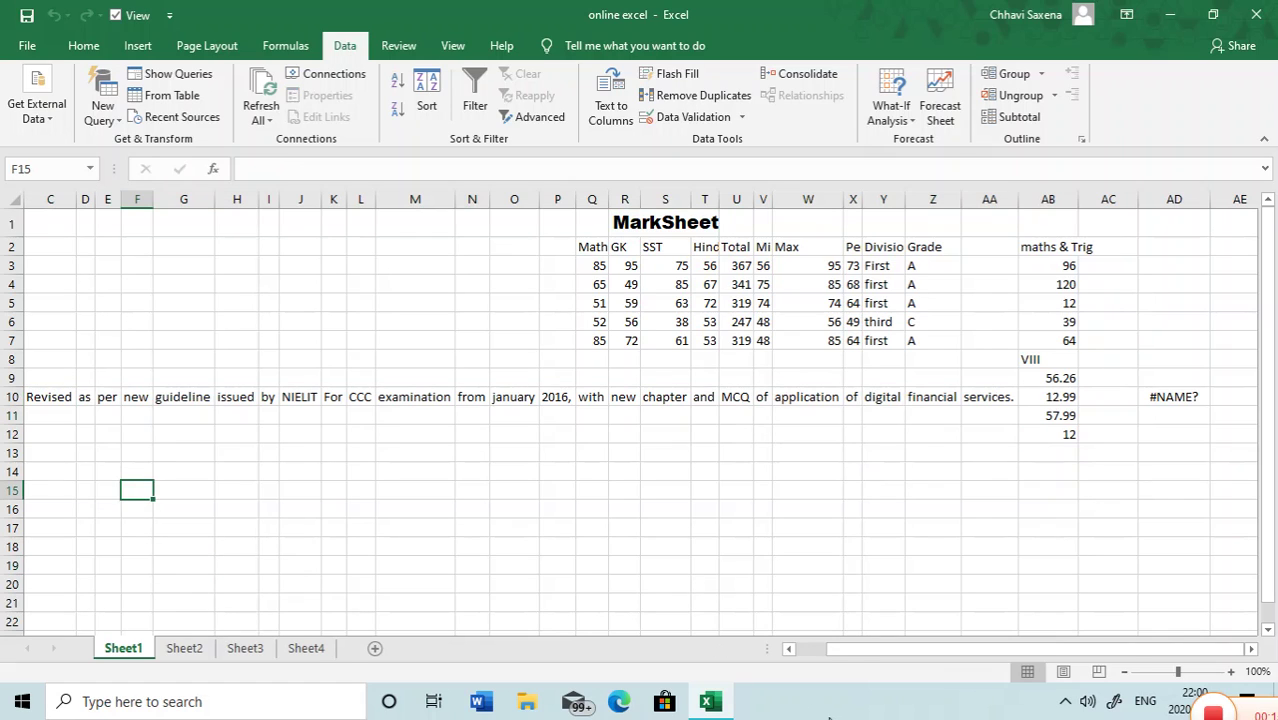
left_click(789, 651)
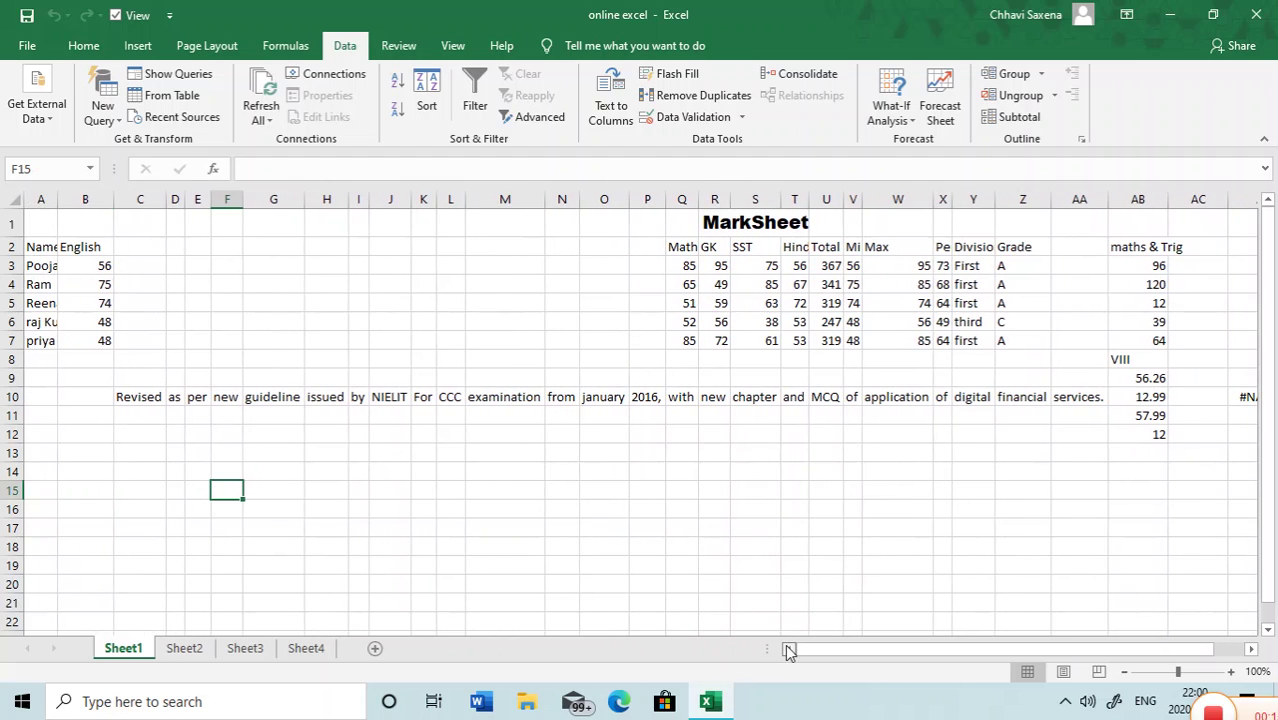
Check the Existing Connections and Workbook Connections lists, closing both without changes
left_click(59, 124)
left_click(226, 198)
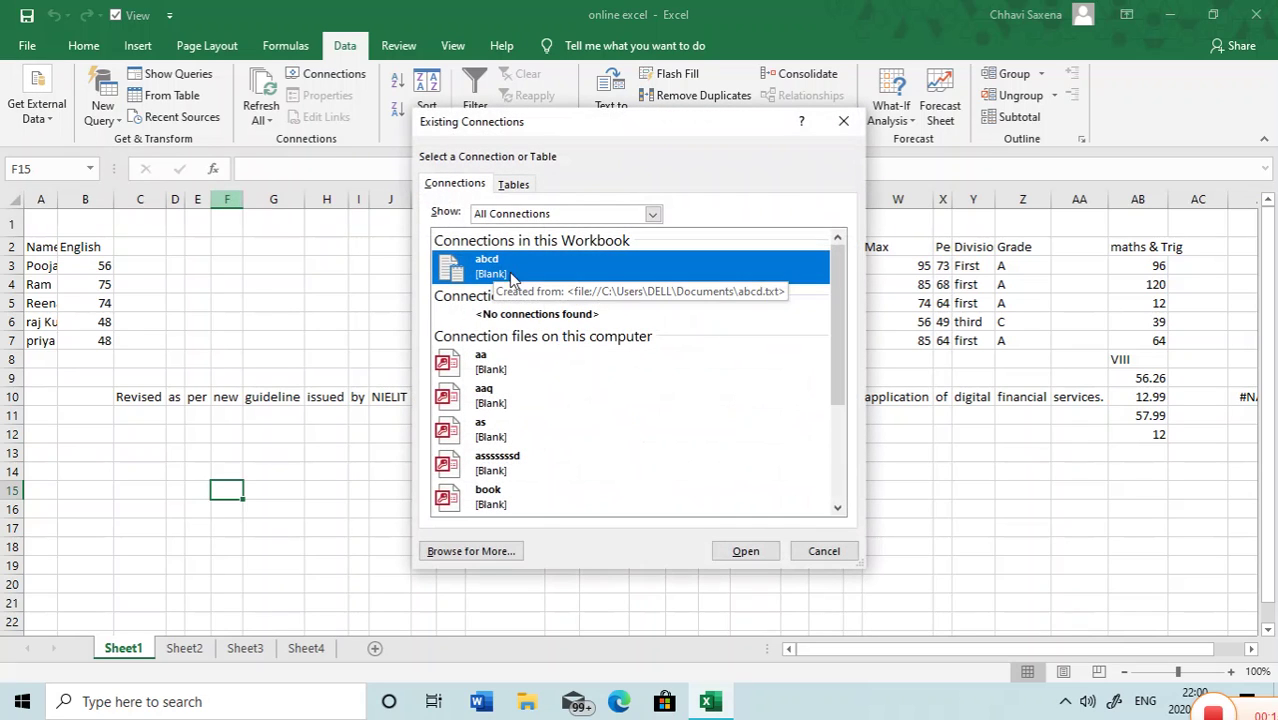
left_click(820, 551)
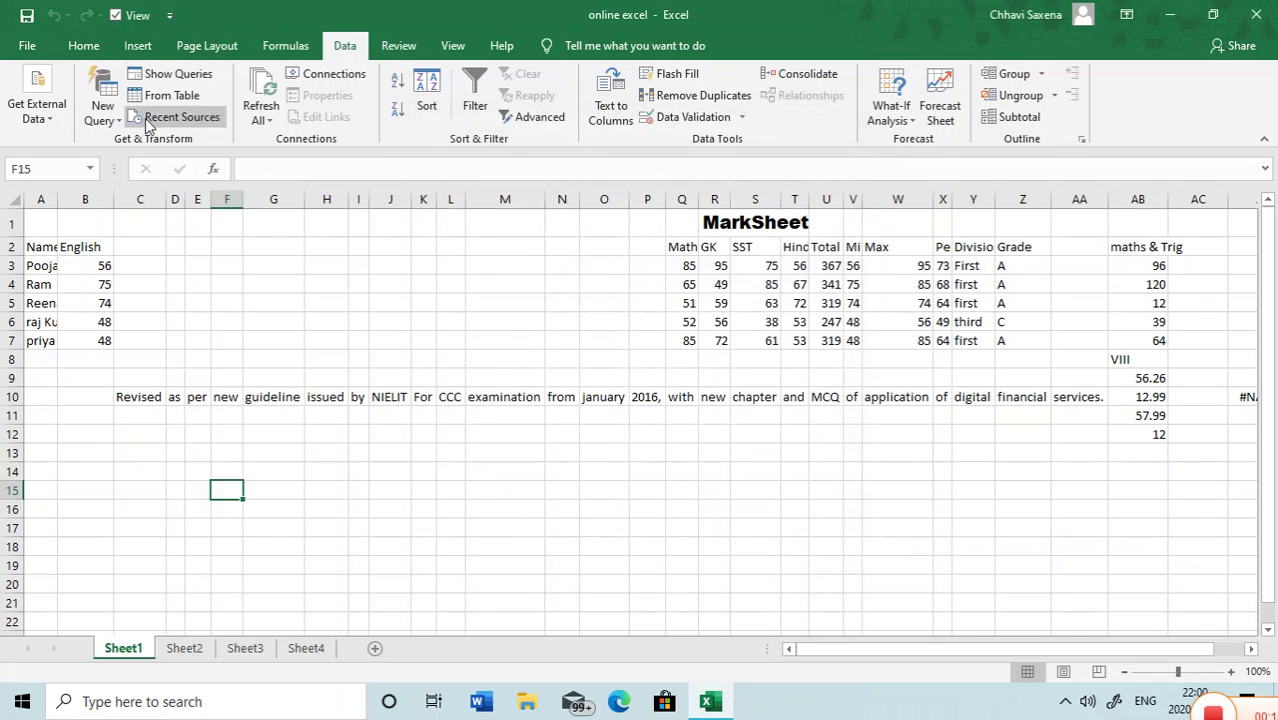
left_click(52, 115)
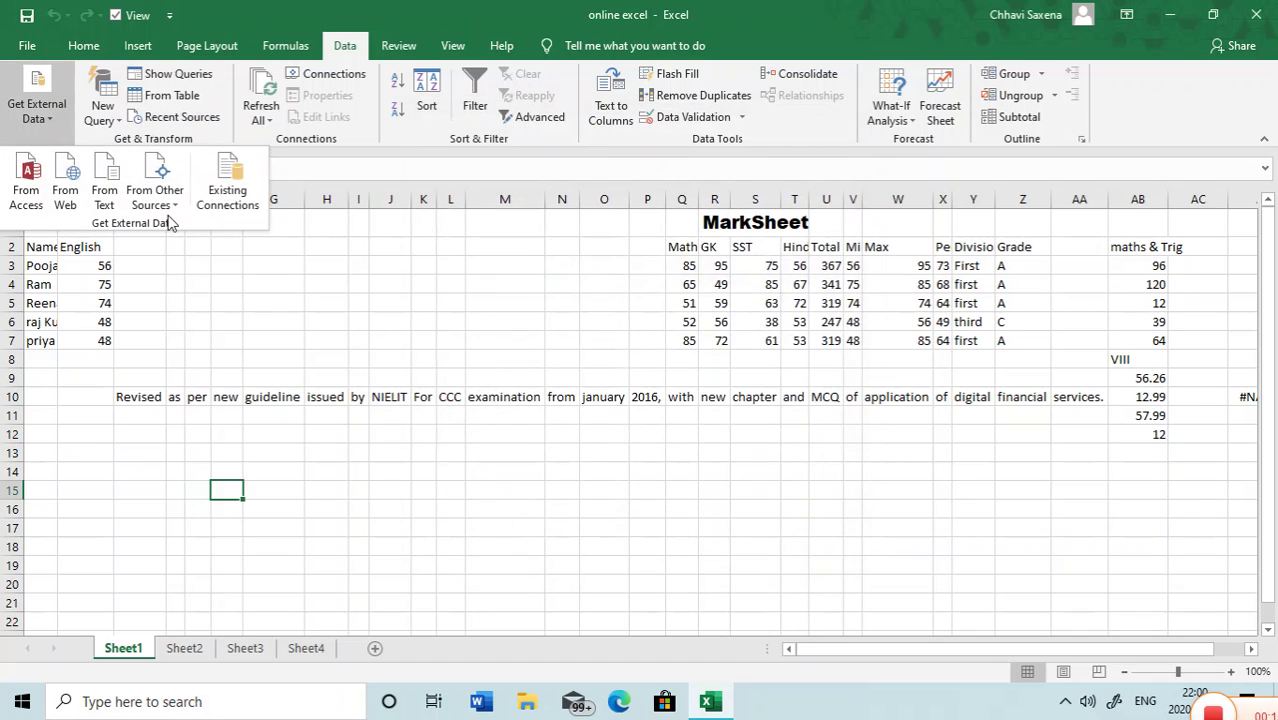
left_click(301, 76)
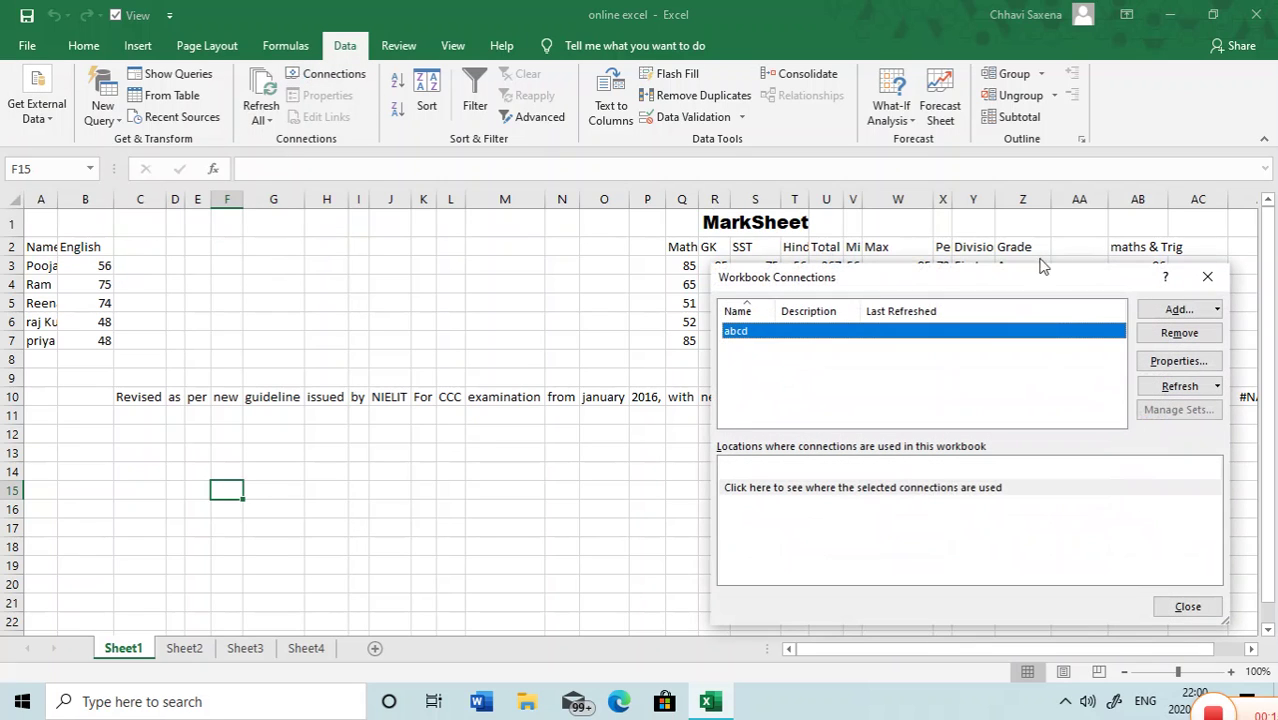
left_click(1208, 277)
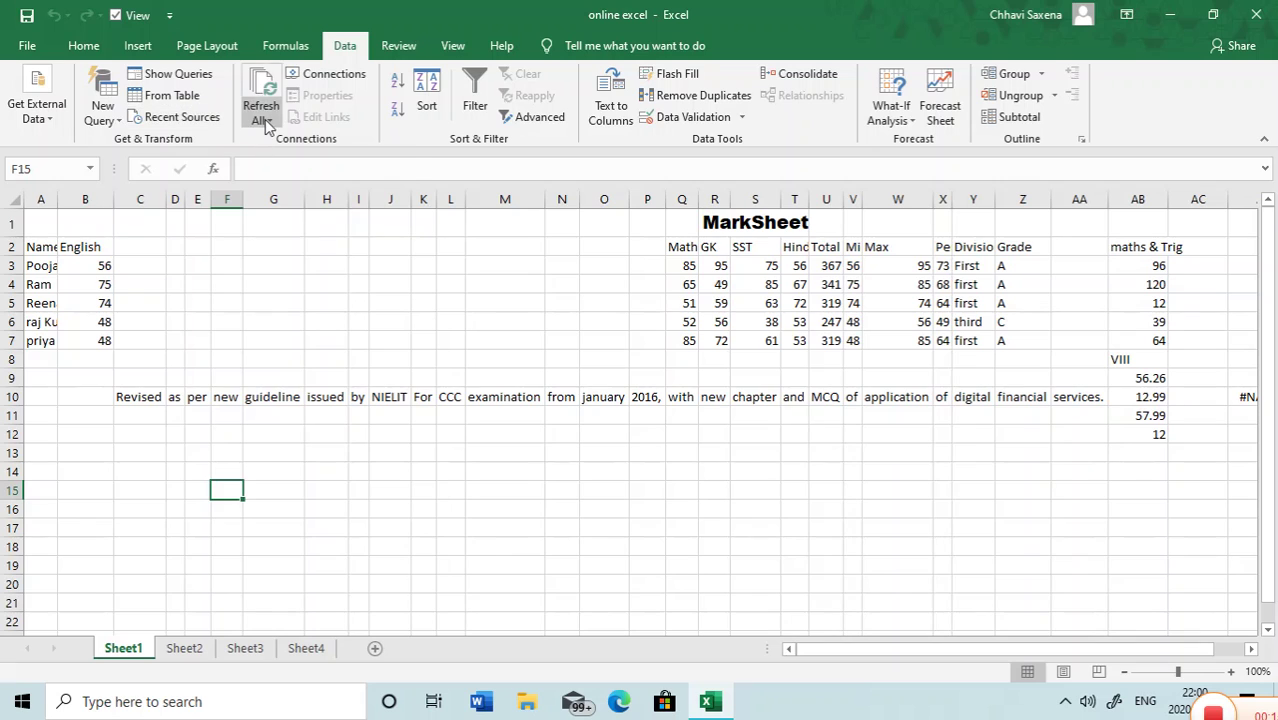
Refresh All, choosing the ad text file so its text fills row 10 from C10
left_click(265, 119)
left_click(278, 136)
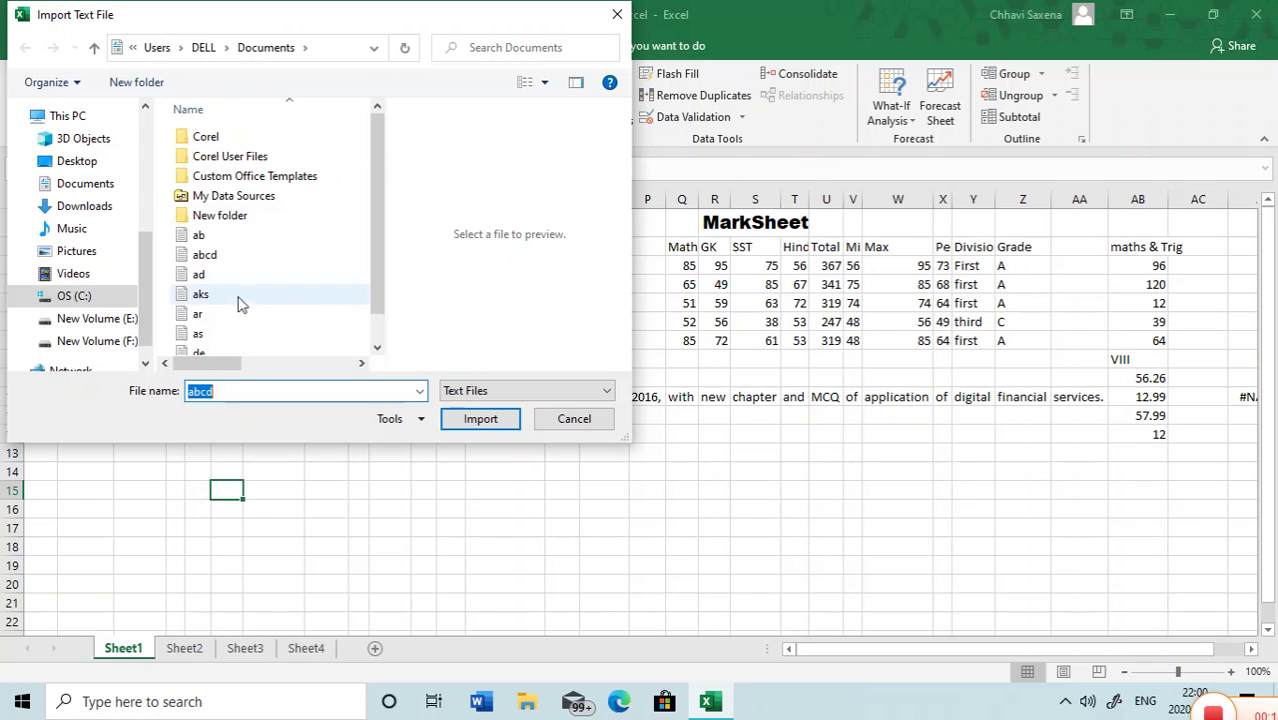
left_click(222, 276)
left_click(472, 422)
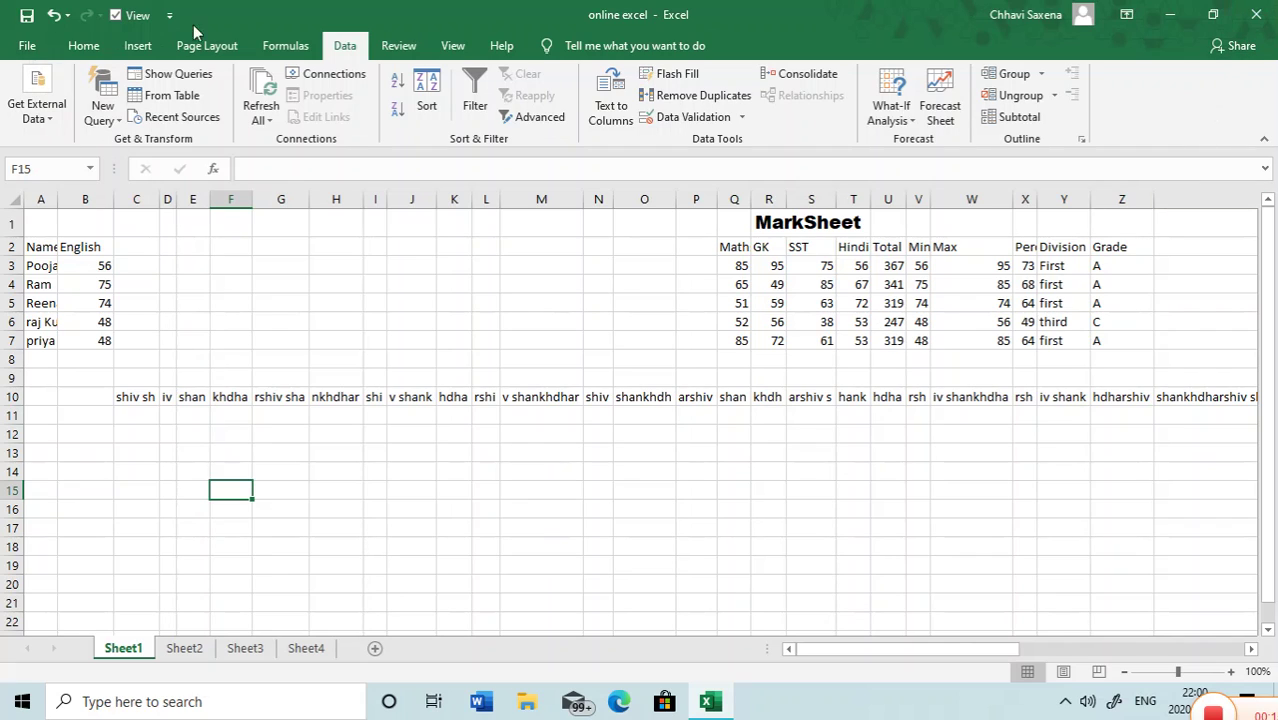
Open the shivvv workbook from Recent files, then close it
left_click(30, 46)
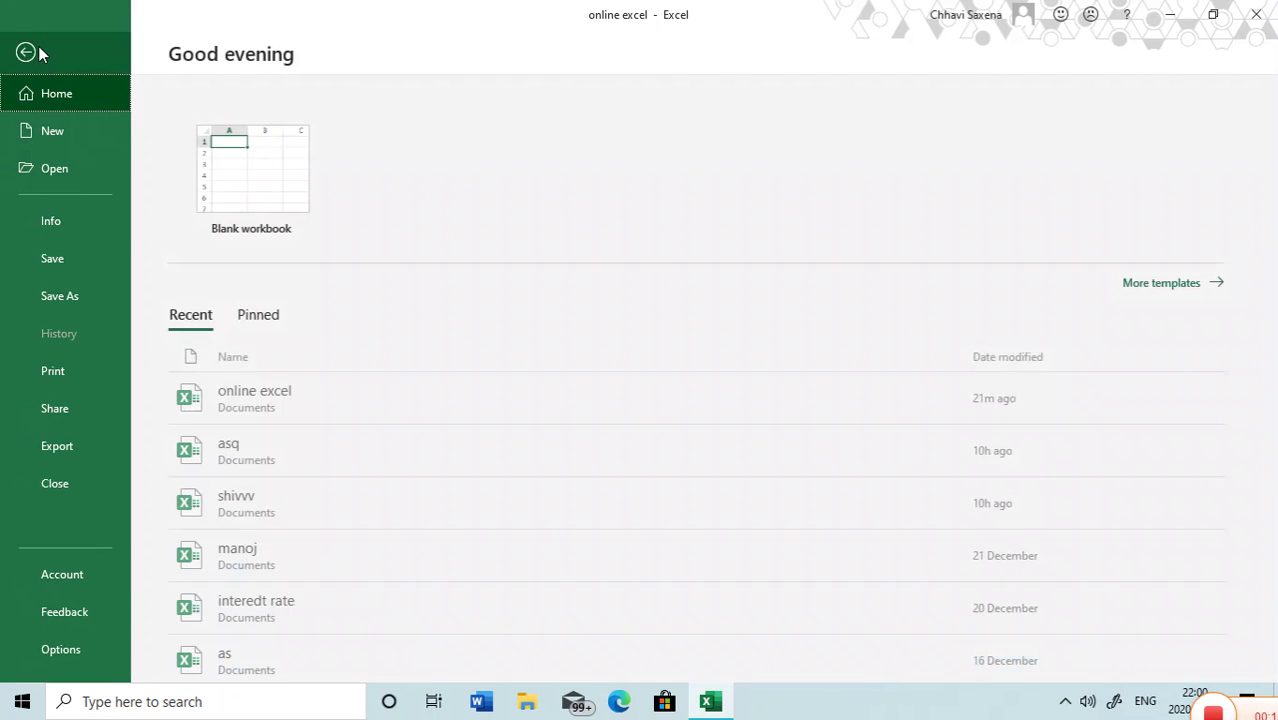
left_click(216, 494)
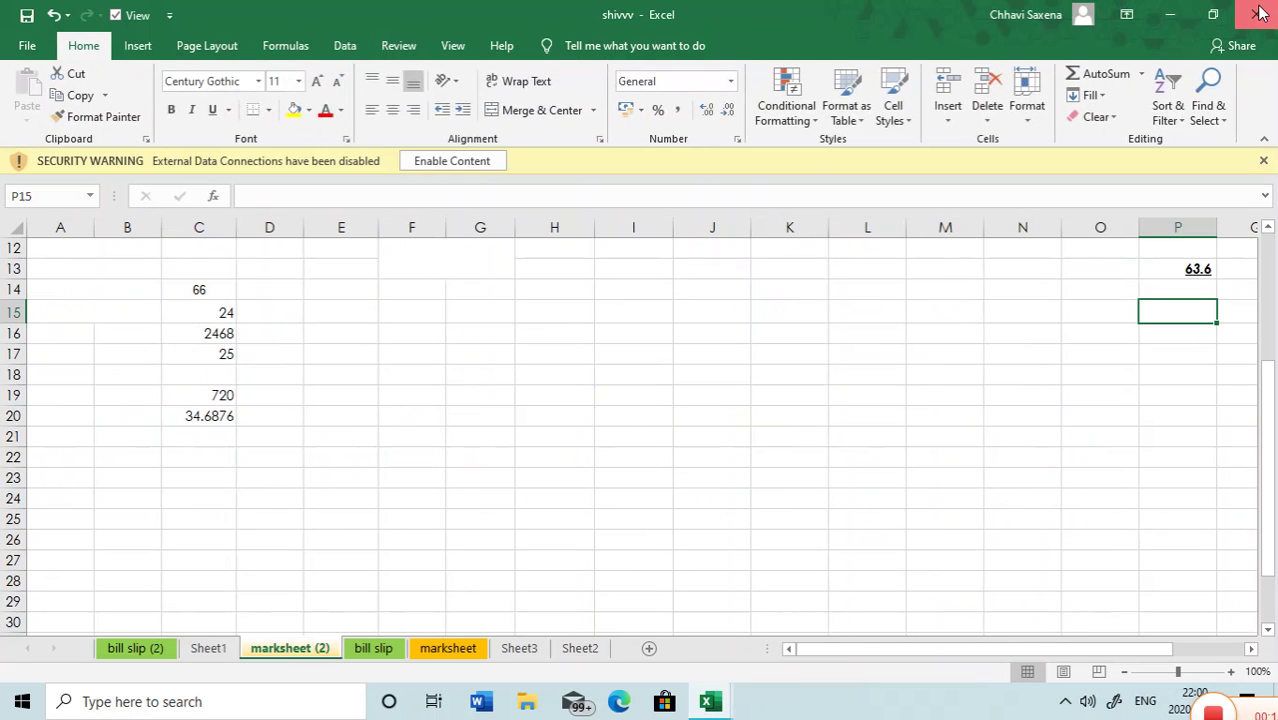
left_click(1260, 12)
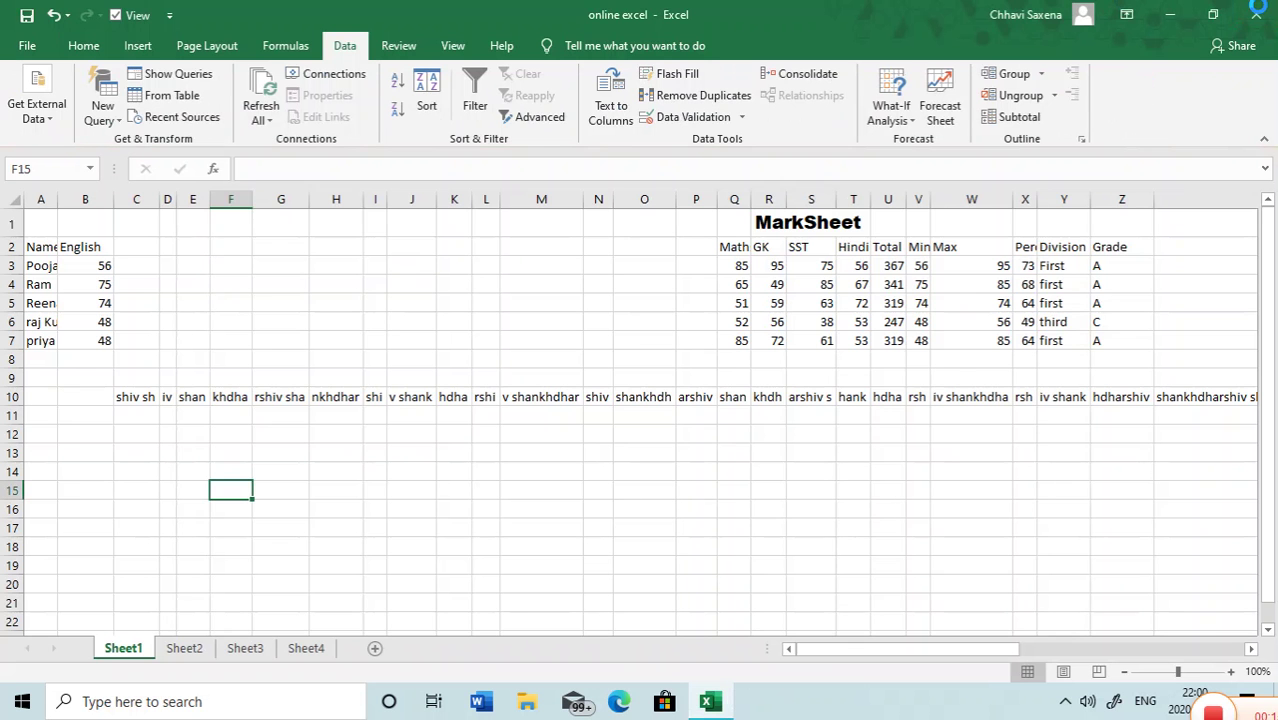
Close online excel choosing Don't Save, then relaunch Excel from the Start menu
left_click(1260, 12)
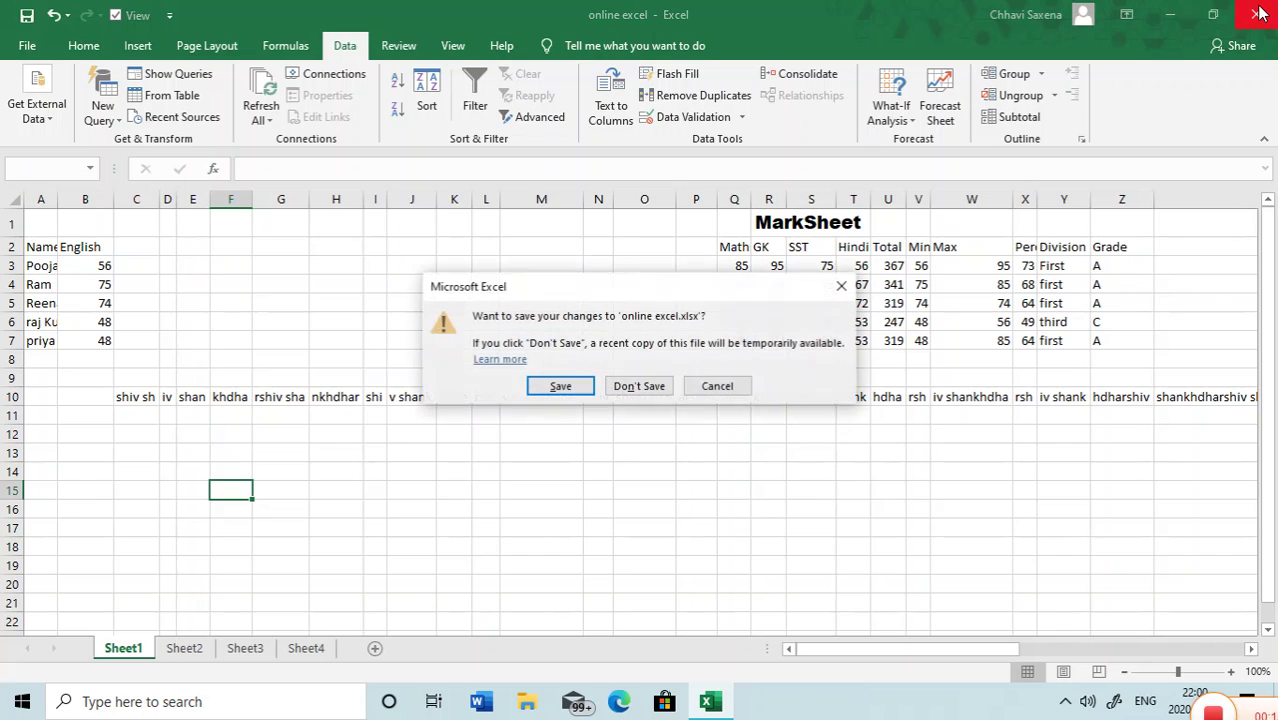
left_click(651, 387)
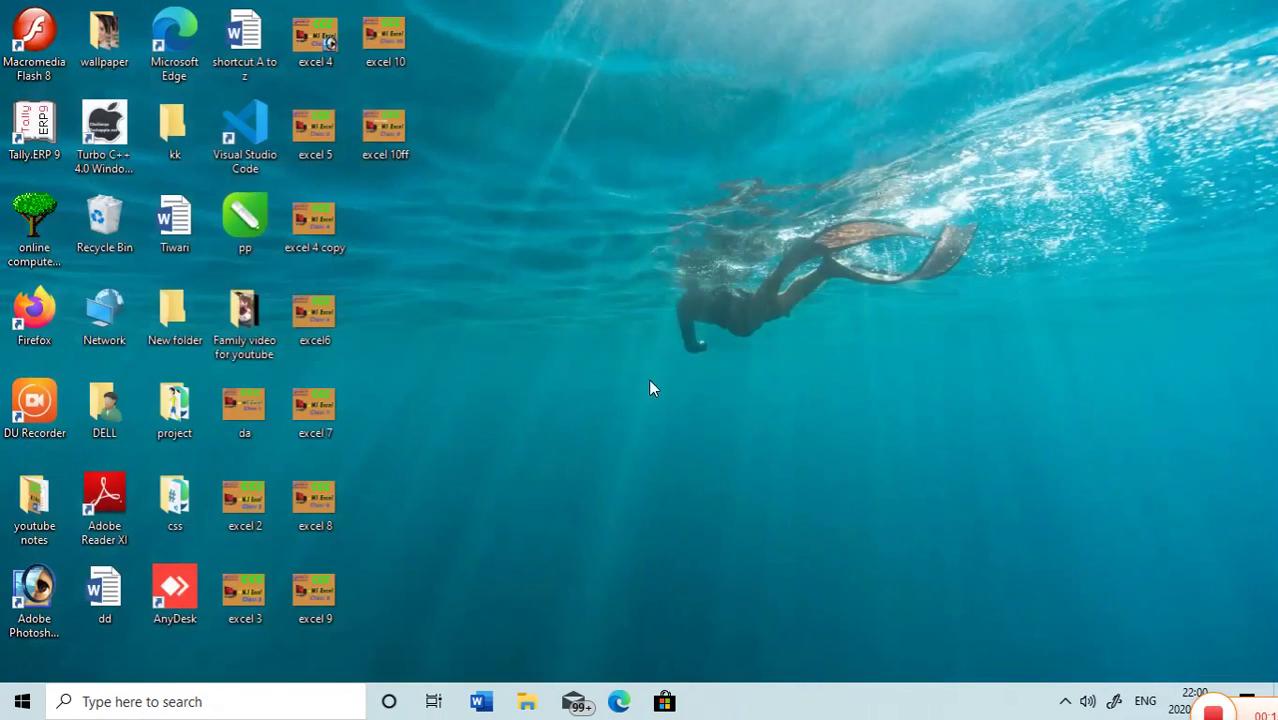
left_click(24, 703)
left_click(530, 376)
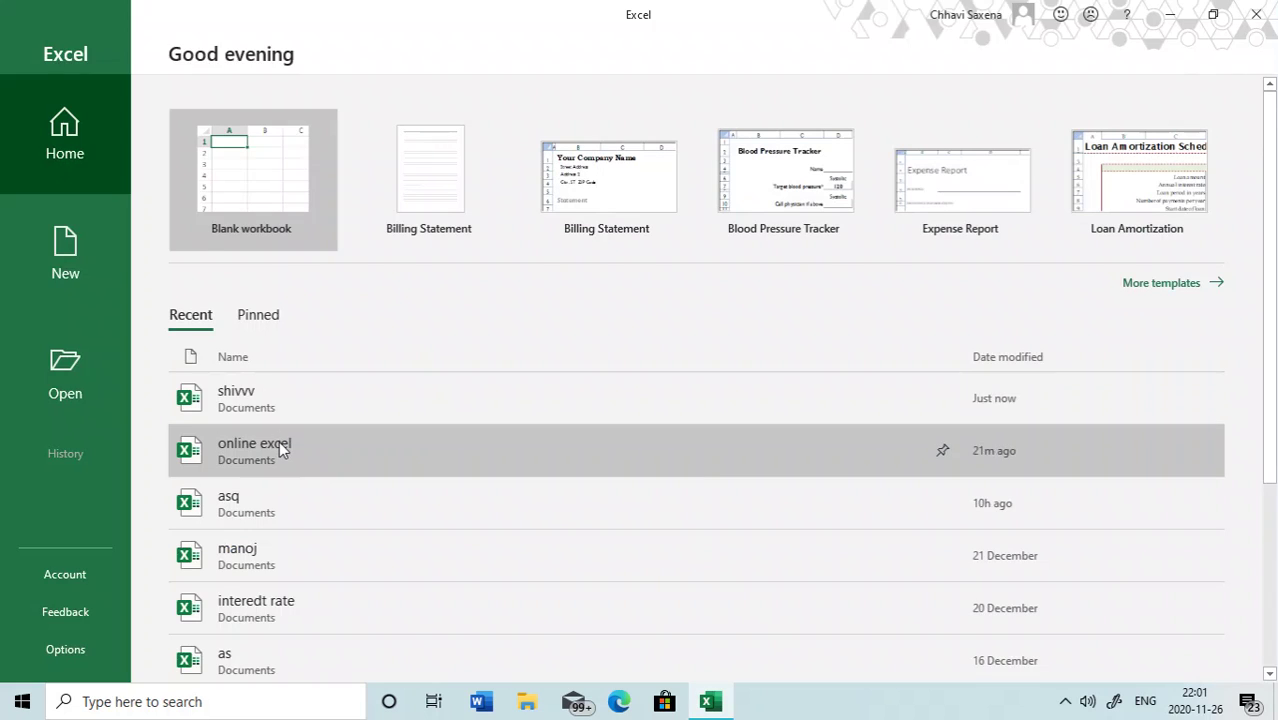
Reopen online excel from Recent and show Sheet1's MarkSheet with the Data tab active
left_click(279, 447)
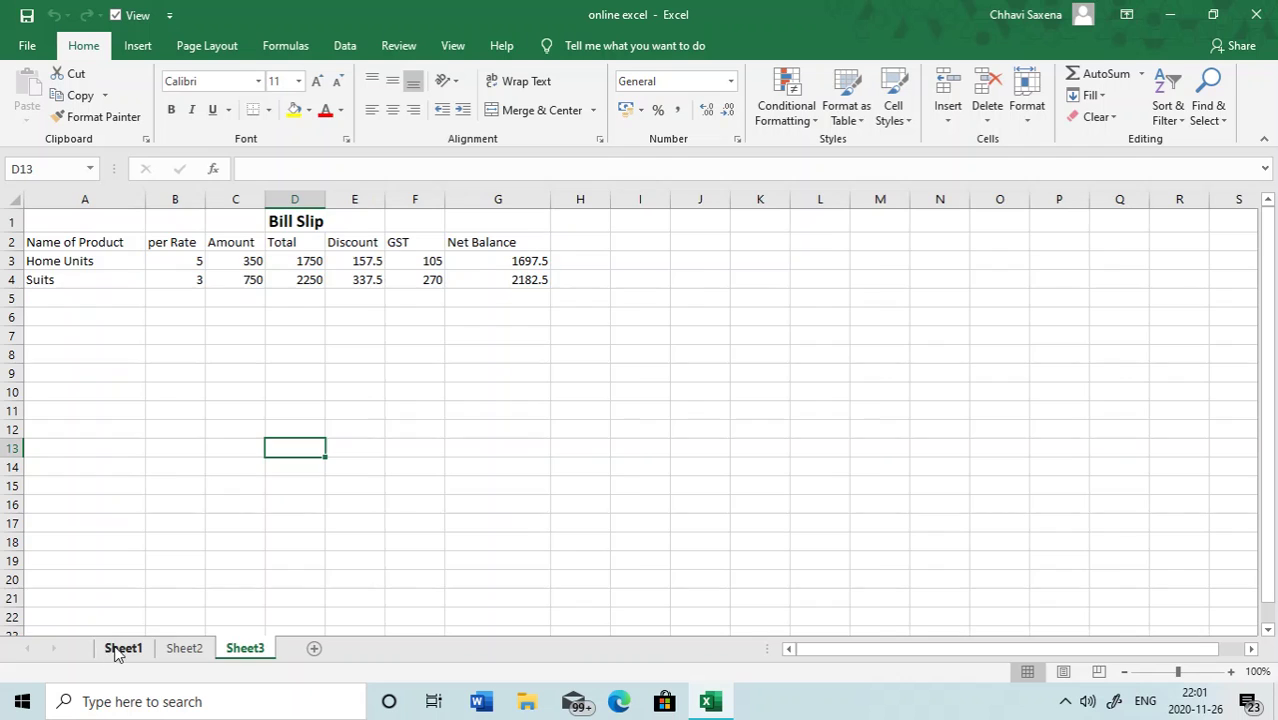
left_click(118, 650)
left_click(59, 339)
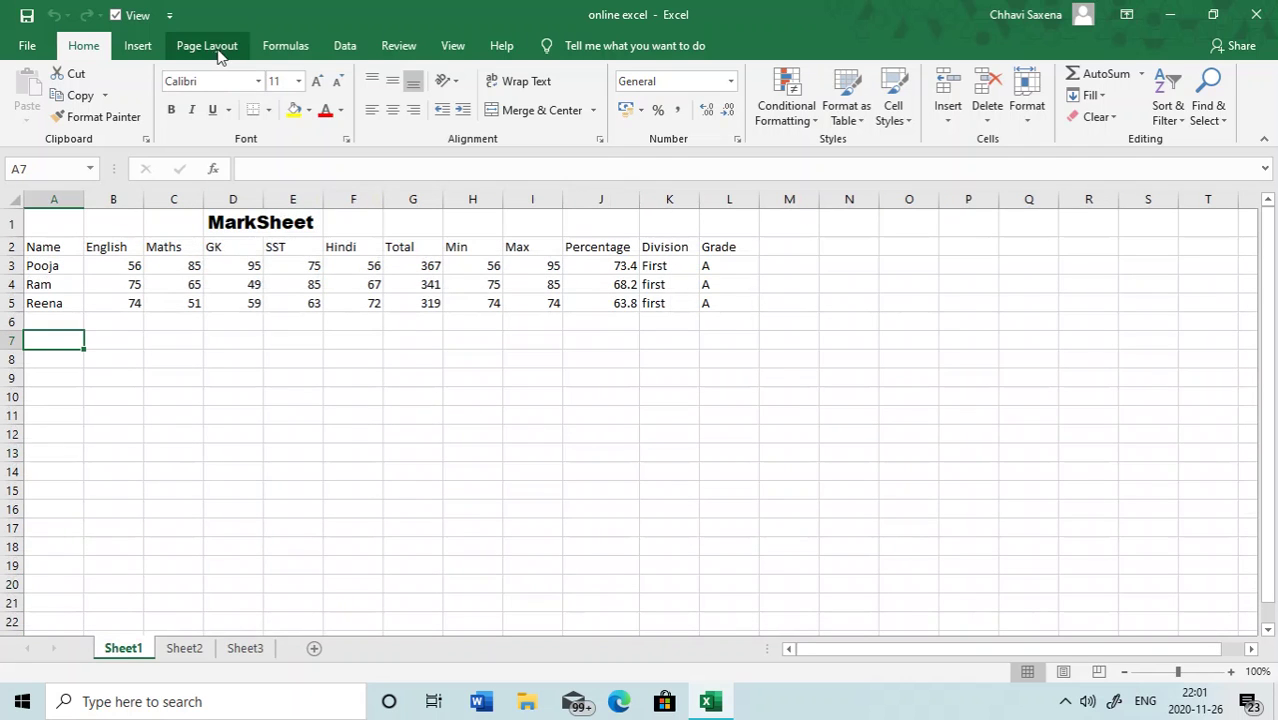
left_click(345, 47)
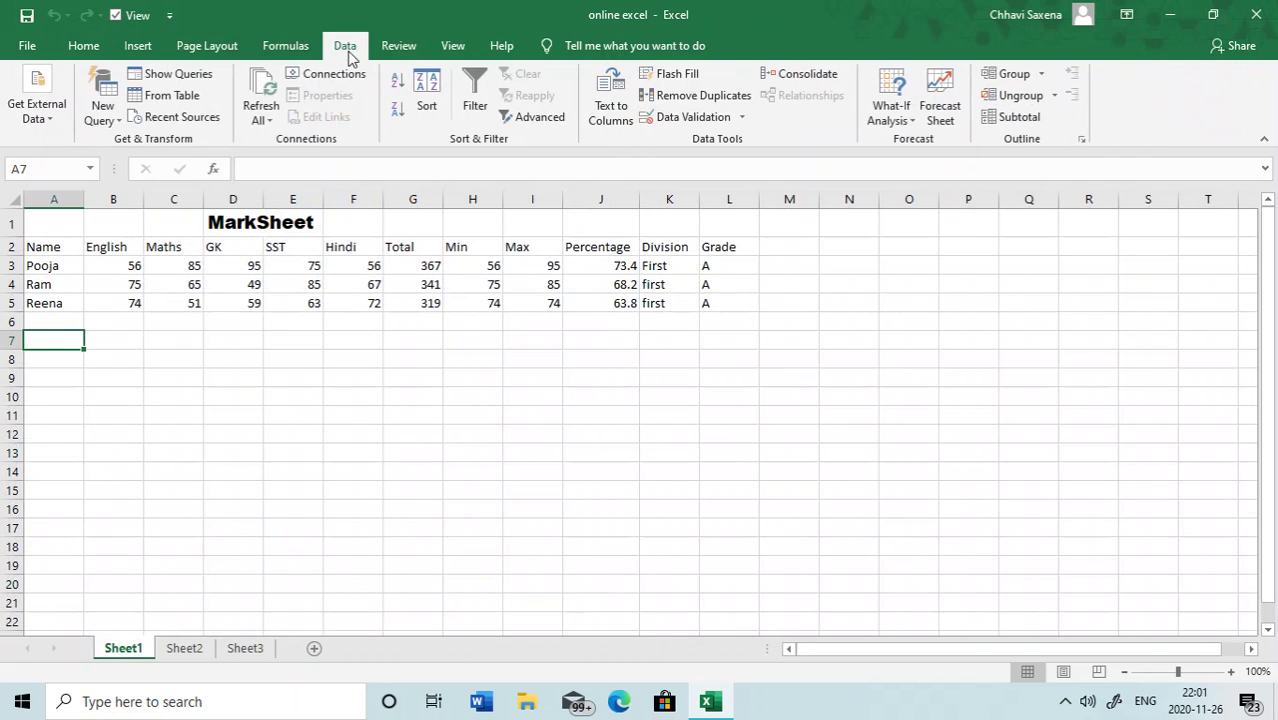
Browse cells K21, E10 and B9, glance at Get External Data, and select the Name header A2
left_click(676, 598)
left_click(318, 393)
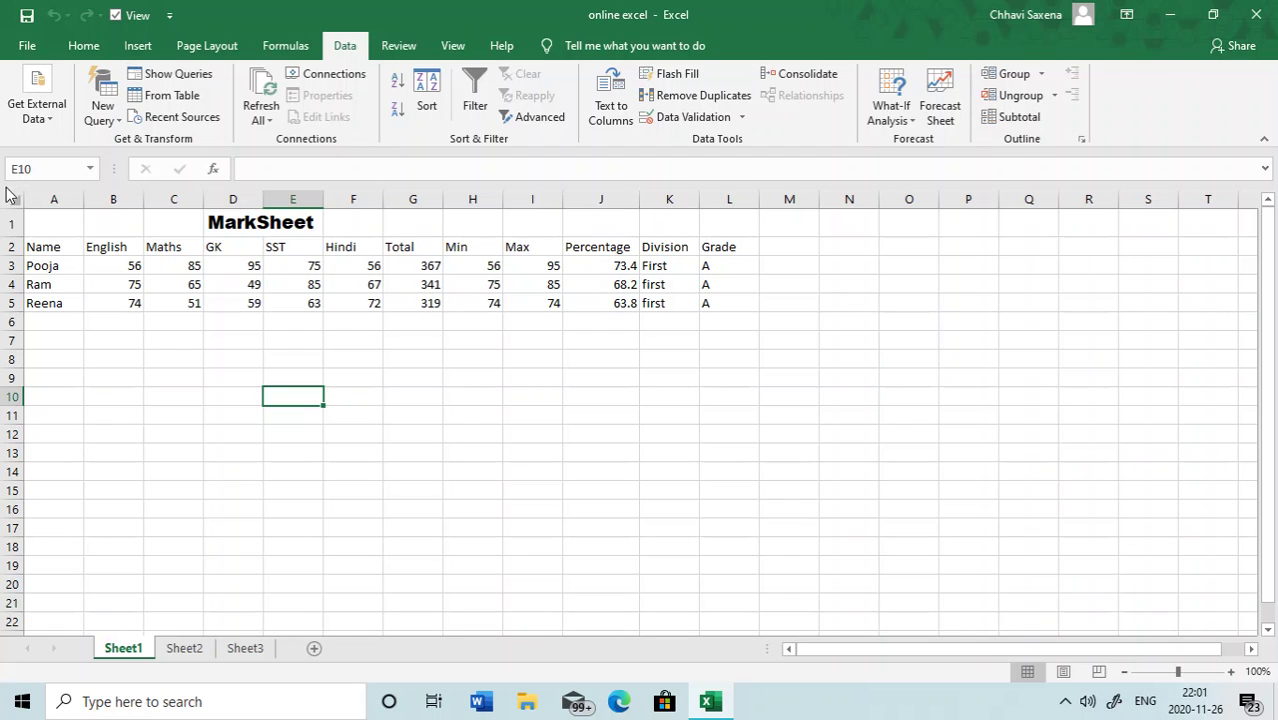
left_click(56, 115)
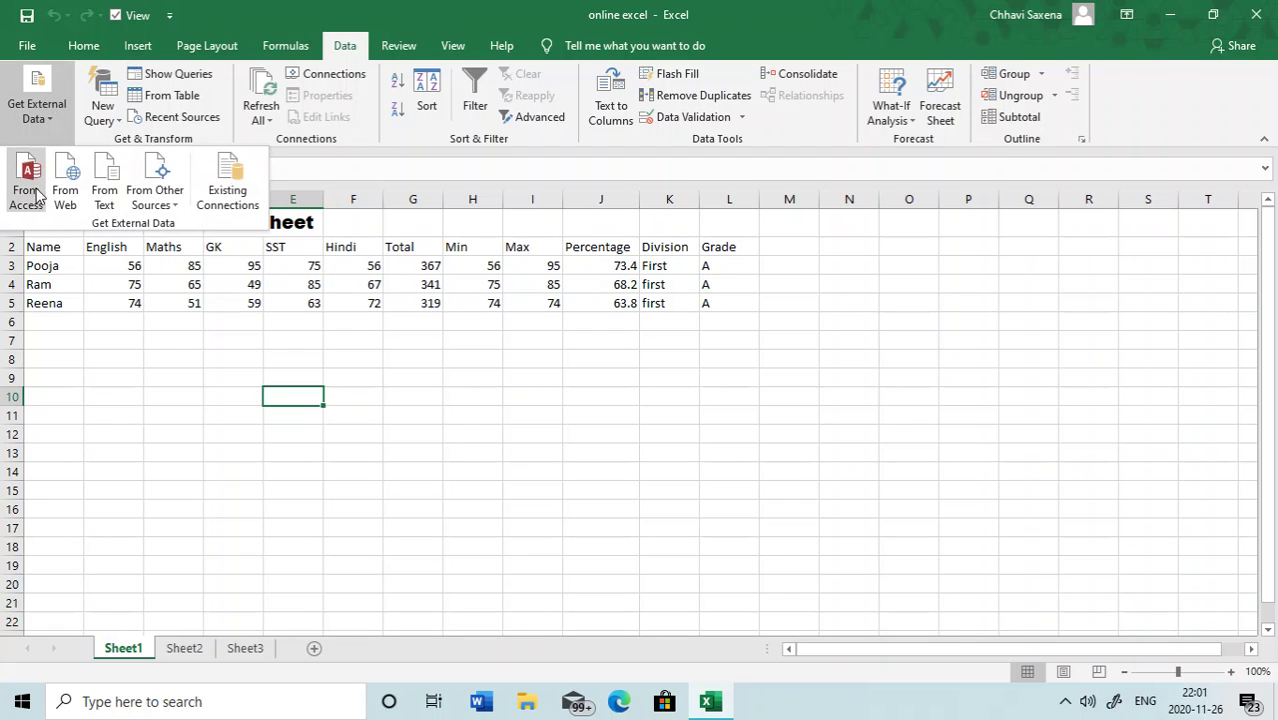
left_click(416, 378)
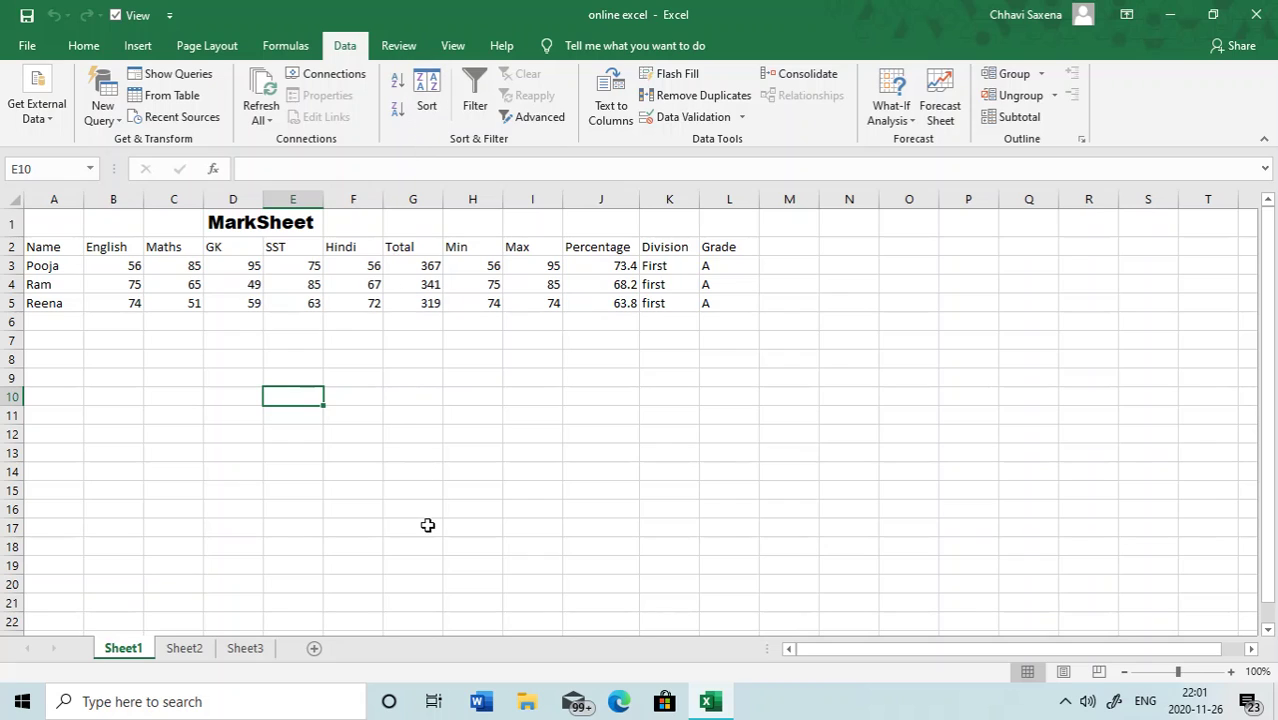
left_click(125, 384)
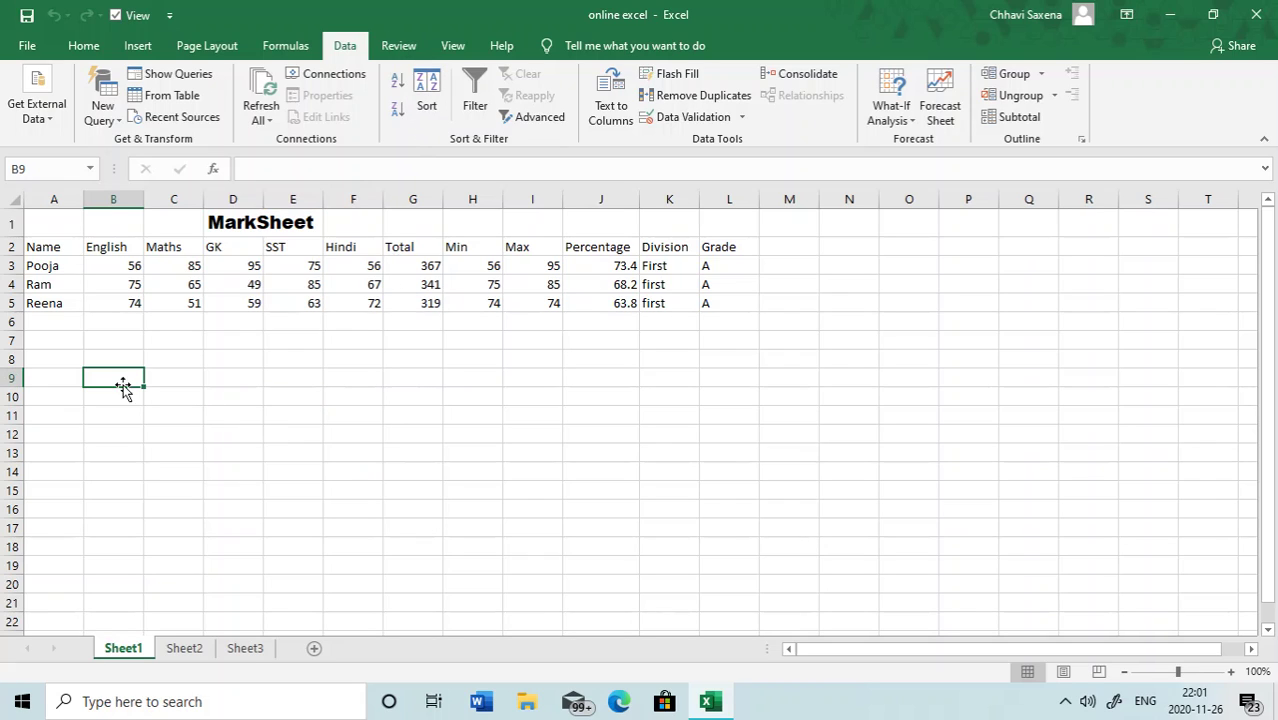
left_click(33, 248)
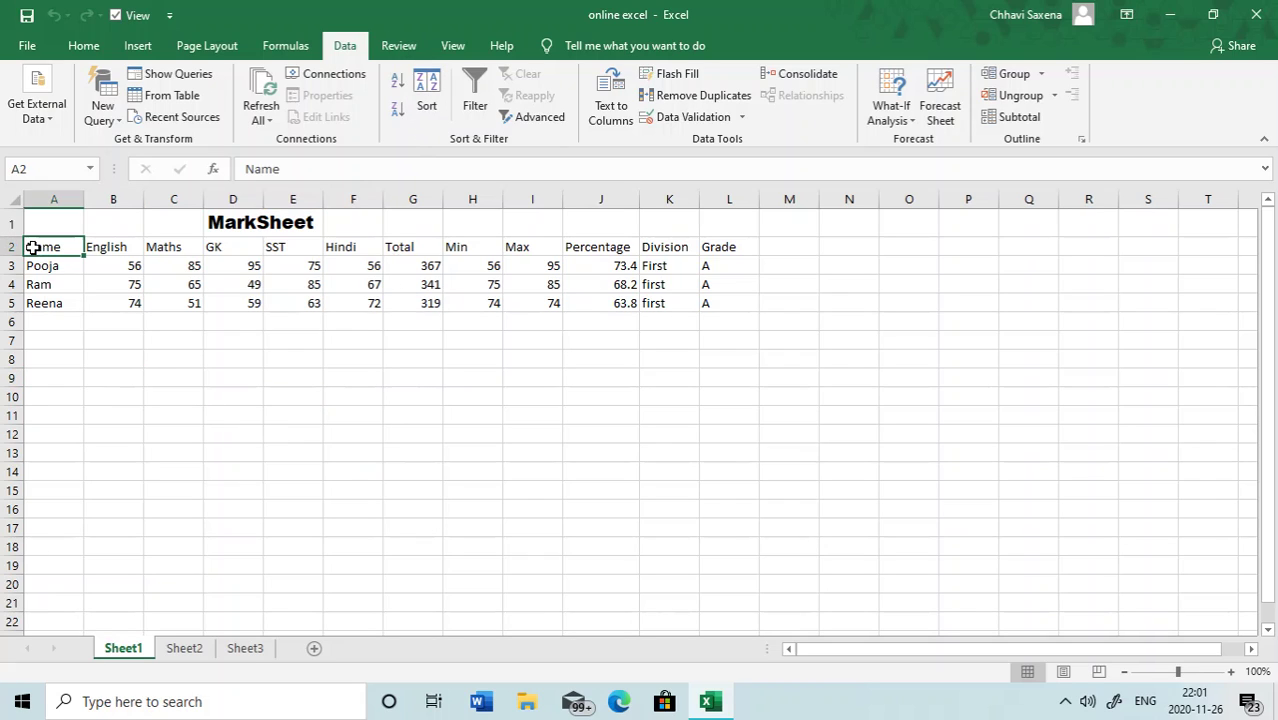
Turn on Filter and sort the MarkSheet rows Z to A by Name (Reena, Ram, Pooja)
left_click(468, 104)
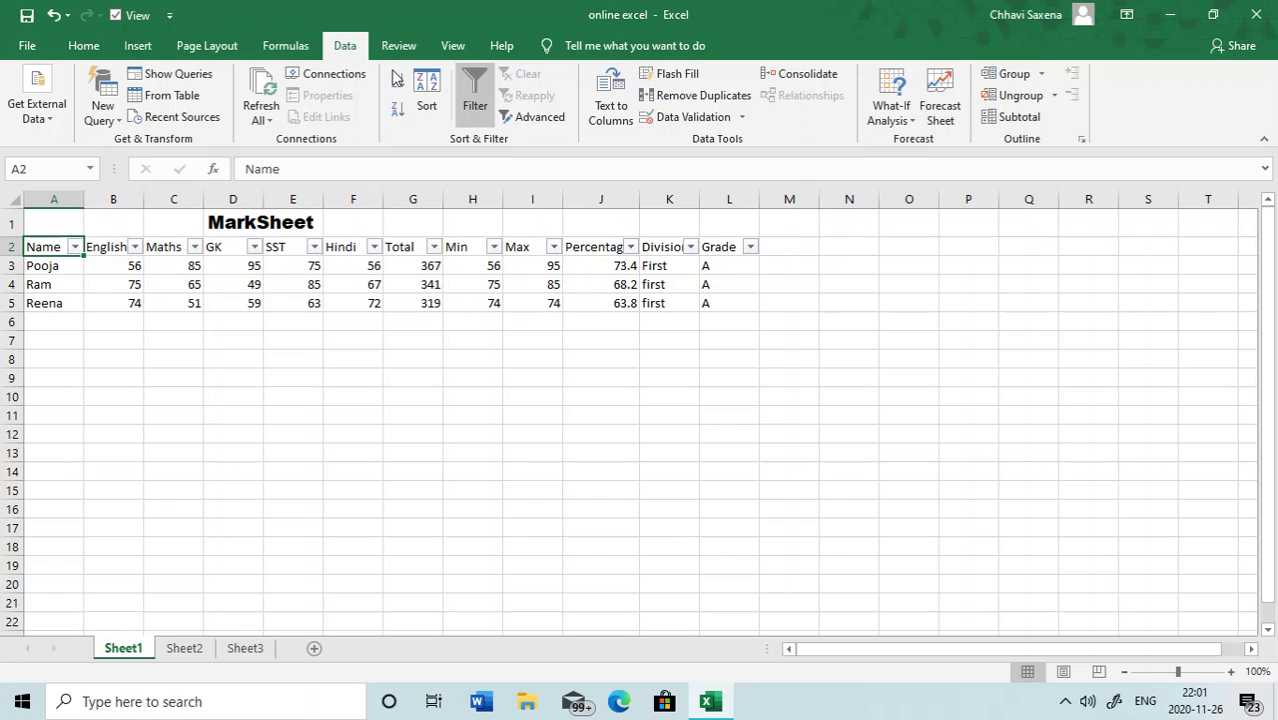
left_click(397, 81)
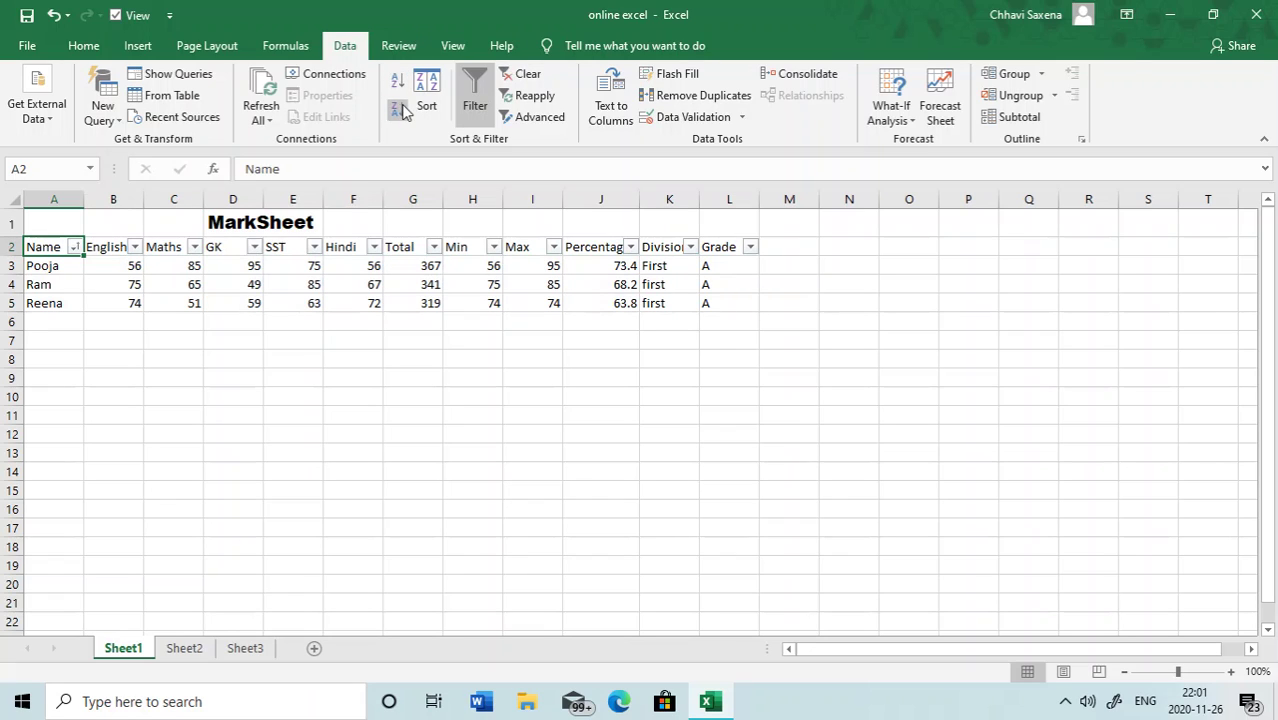
left_click(400, 110)
Check the Sort dialog, close it, click Clear, then select cells H11 and Q10
left_click(426, 104)
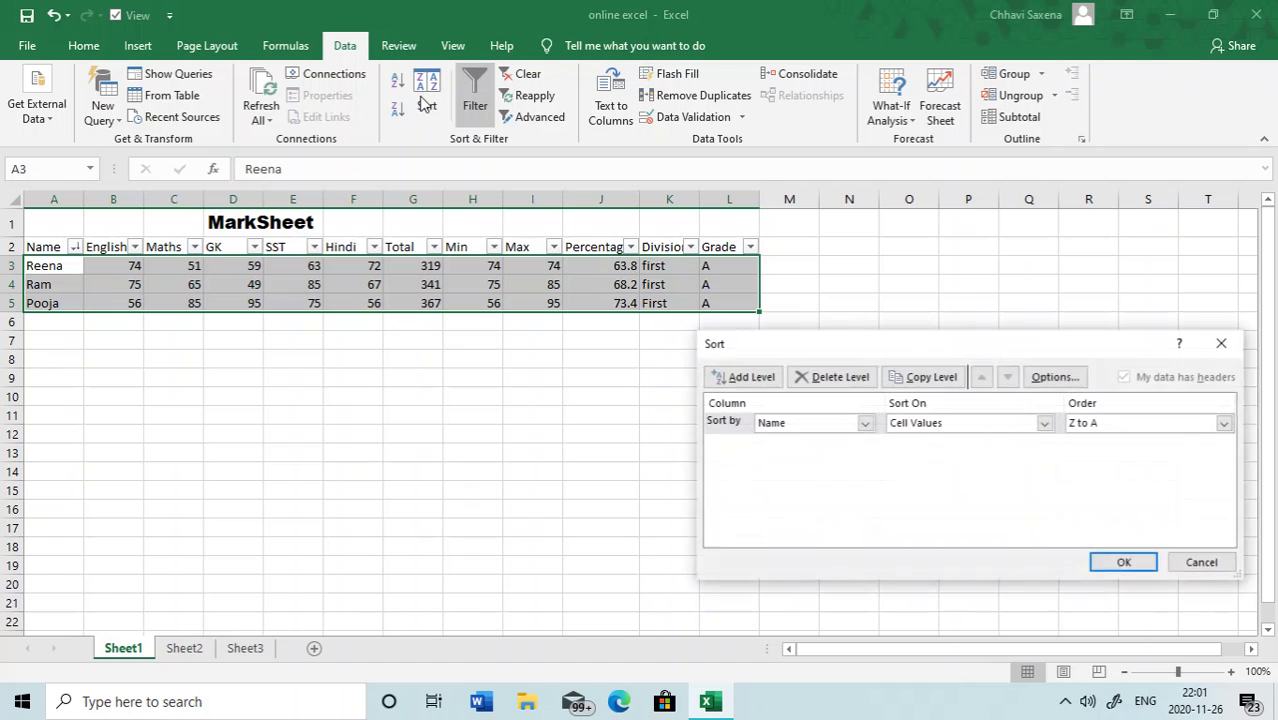
left_click(1219, 344)
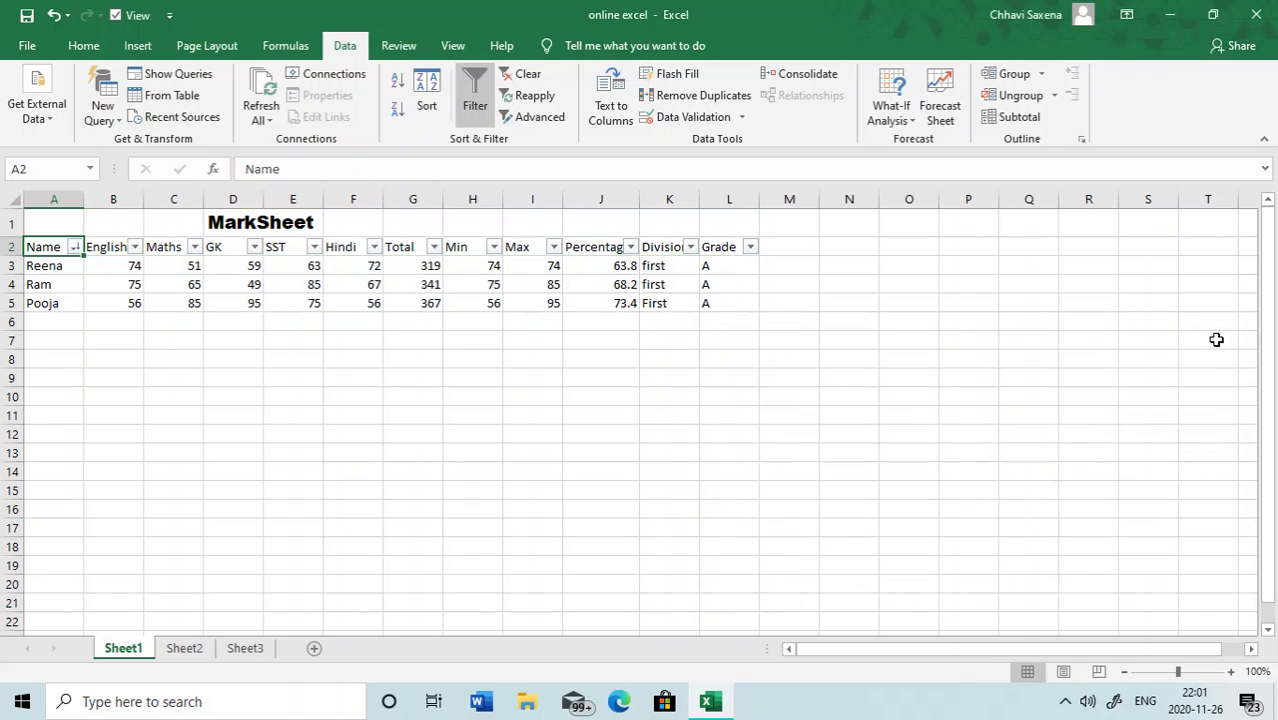
left_click(530, 76)
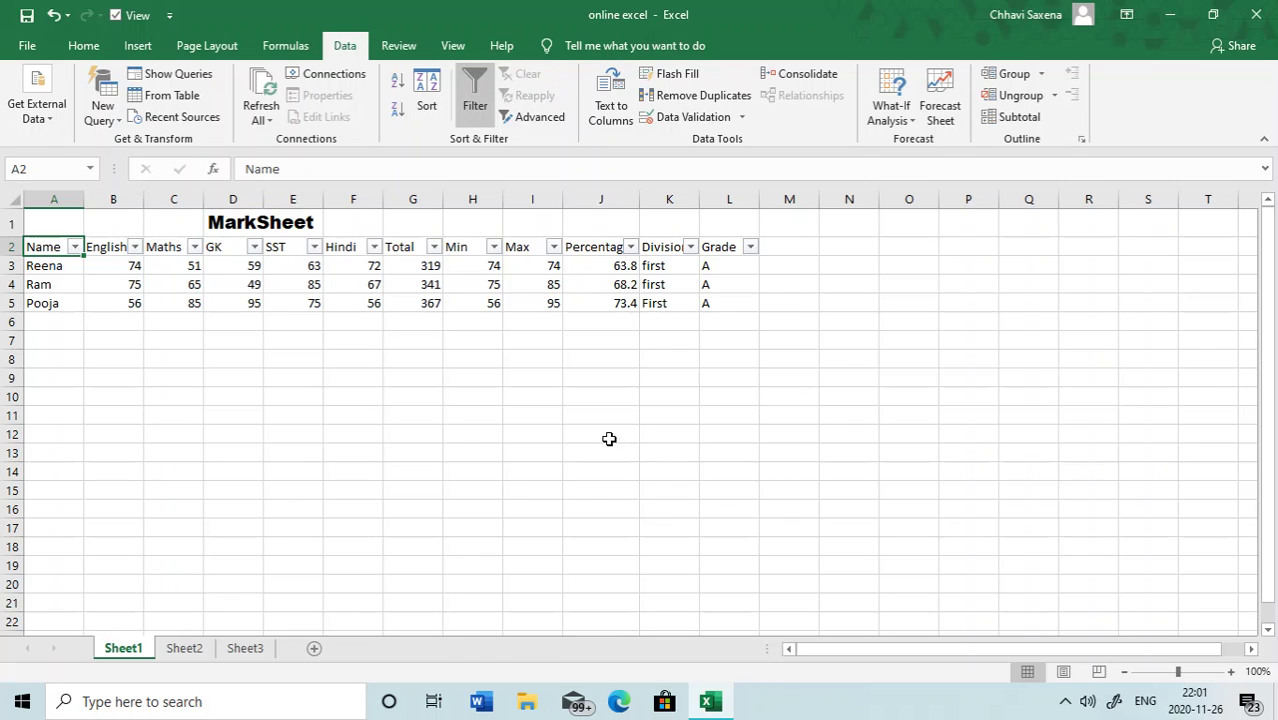
left_click(485, 418)
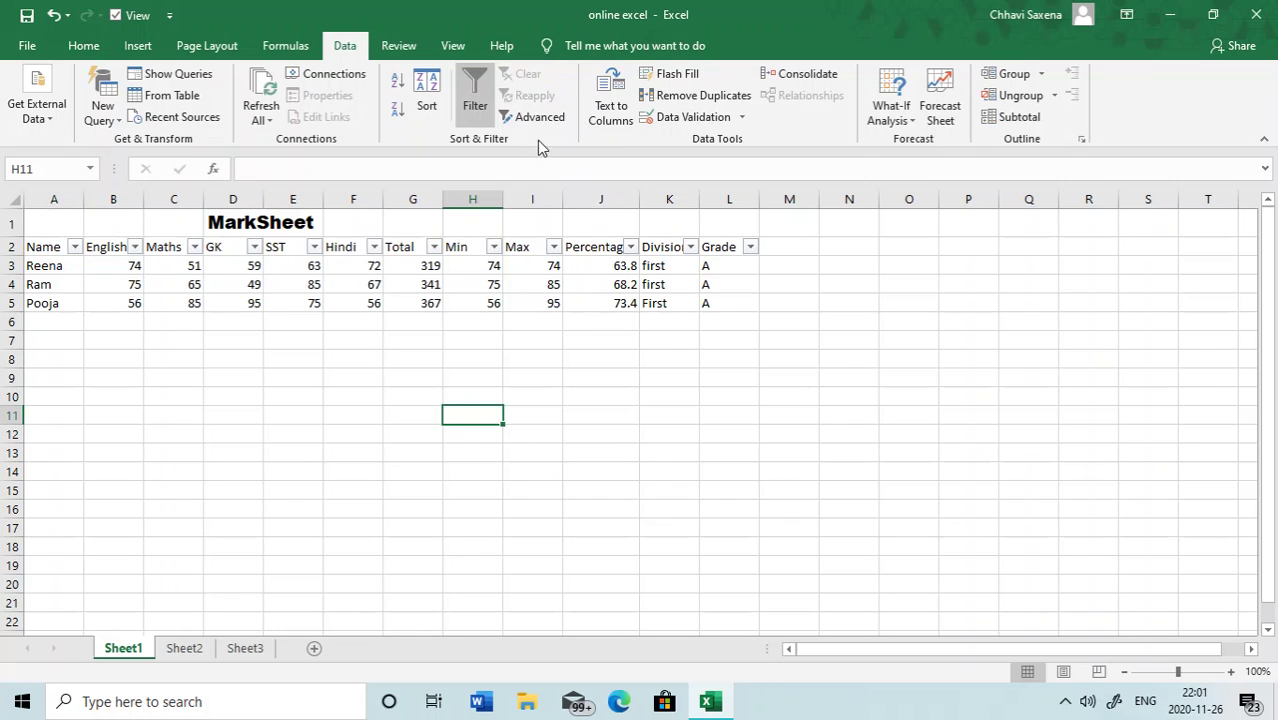
left_click(1029, 392)
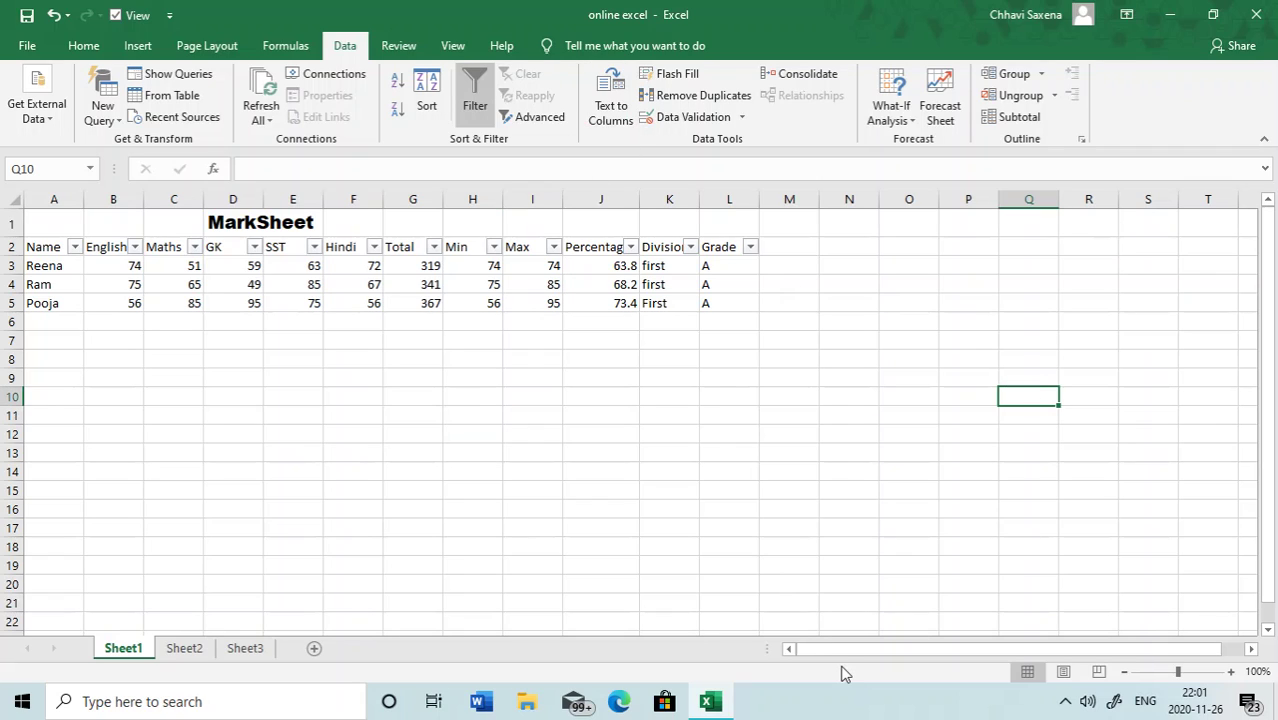